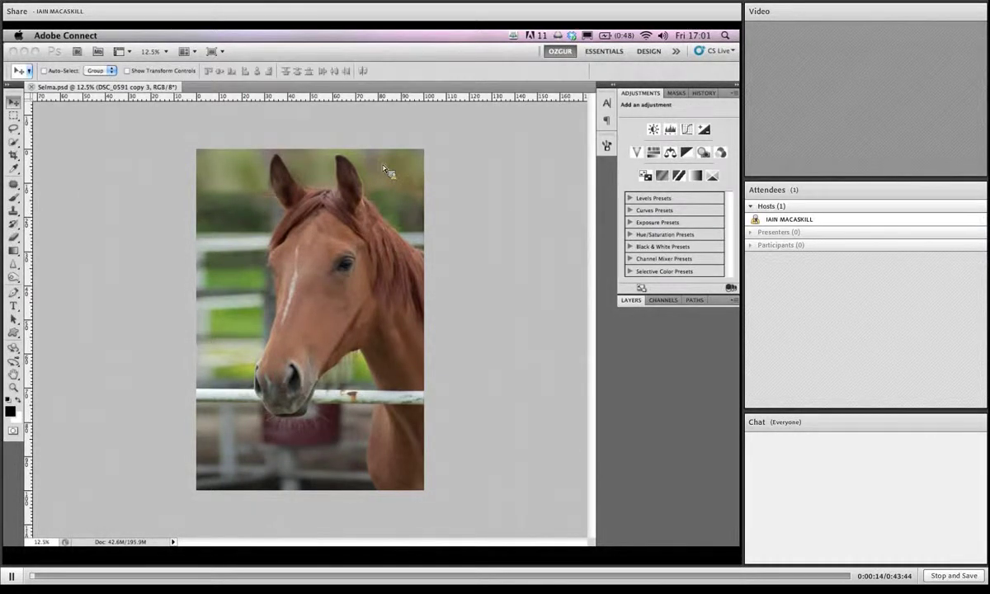
Compare the finished Selma.psd composite with its DSC_0591 copy 3 and DSC_0591 layers by isolating each layer's visibility.
left_click(640, 300)
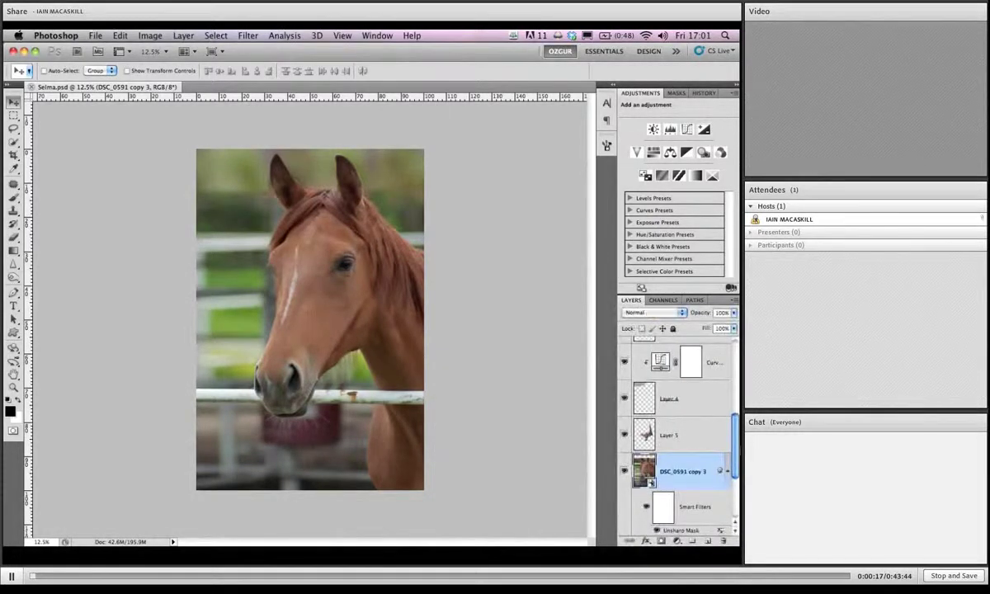
left_click(624, 471, "alt")
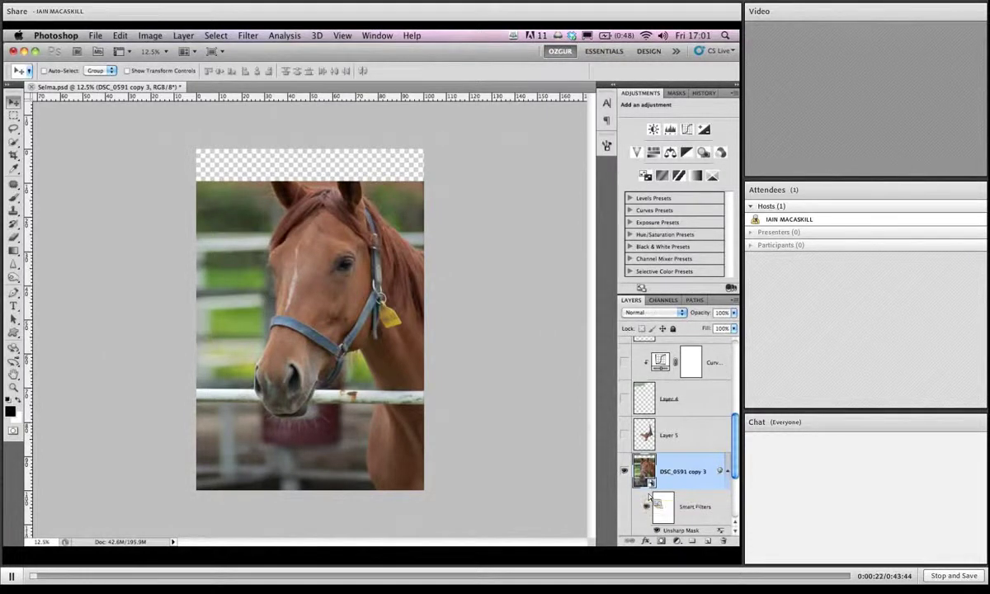
scroll(736, 465, "down", 3)
scroll(690, 474, "up", 2)
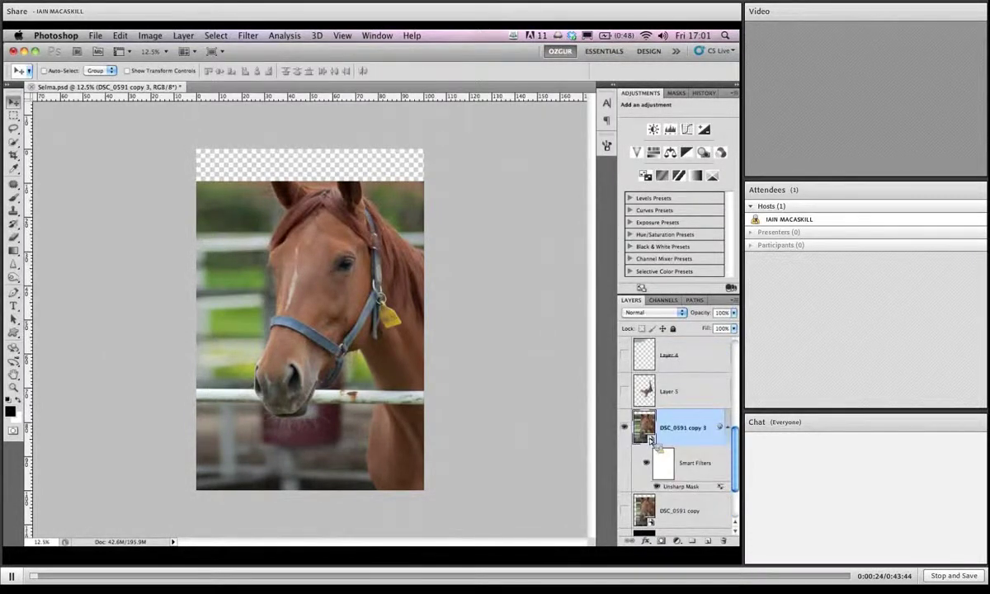
left_click(624, 427, "alt")
scroll(644, 445, "down", 2)
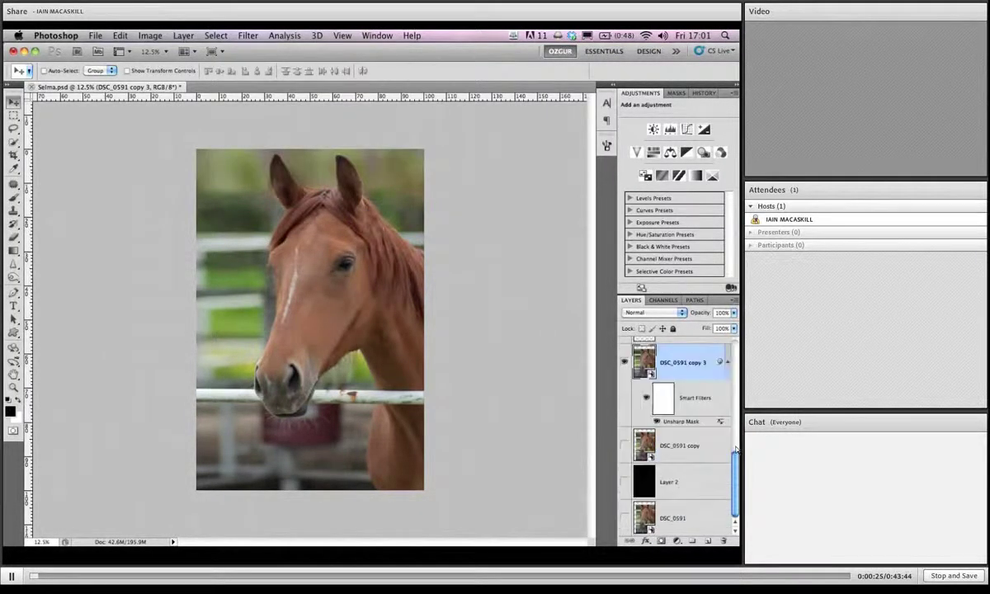
left_click(625, 517, "alt")
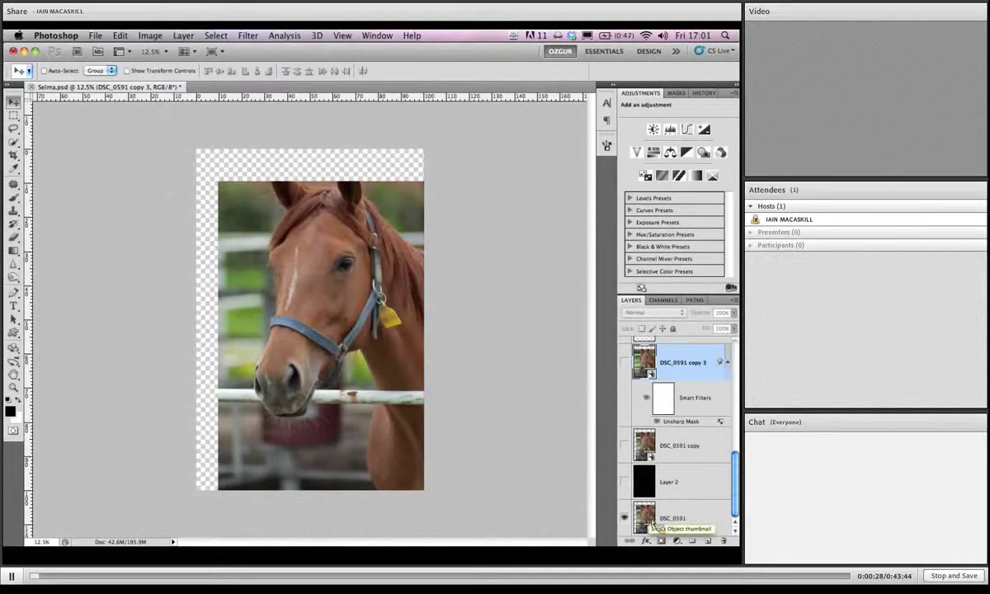
left_click(625, 517, "alt")
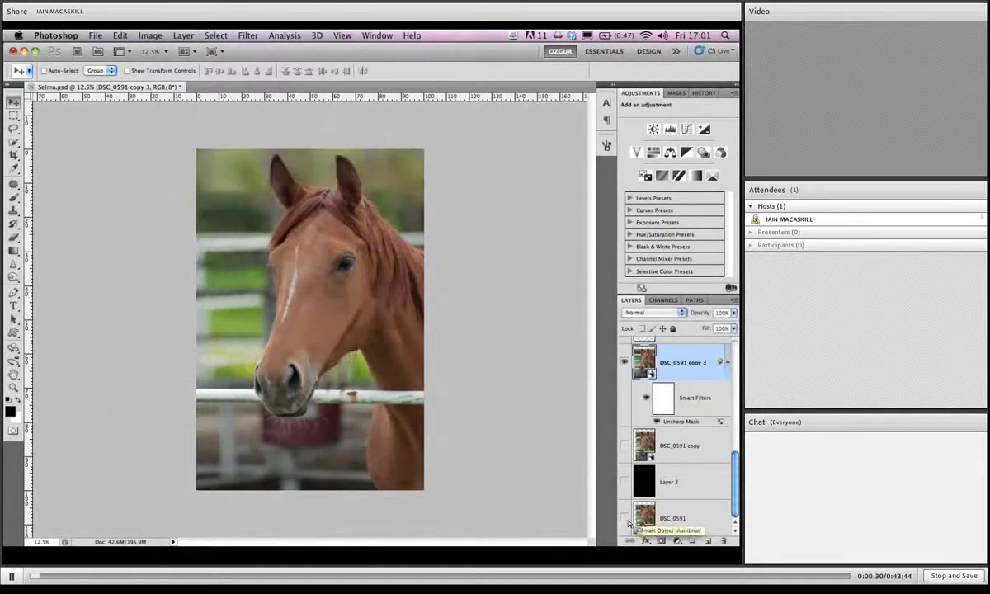
left_click(625, 518, "alt")
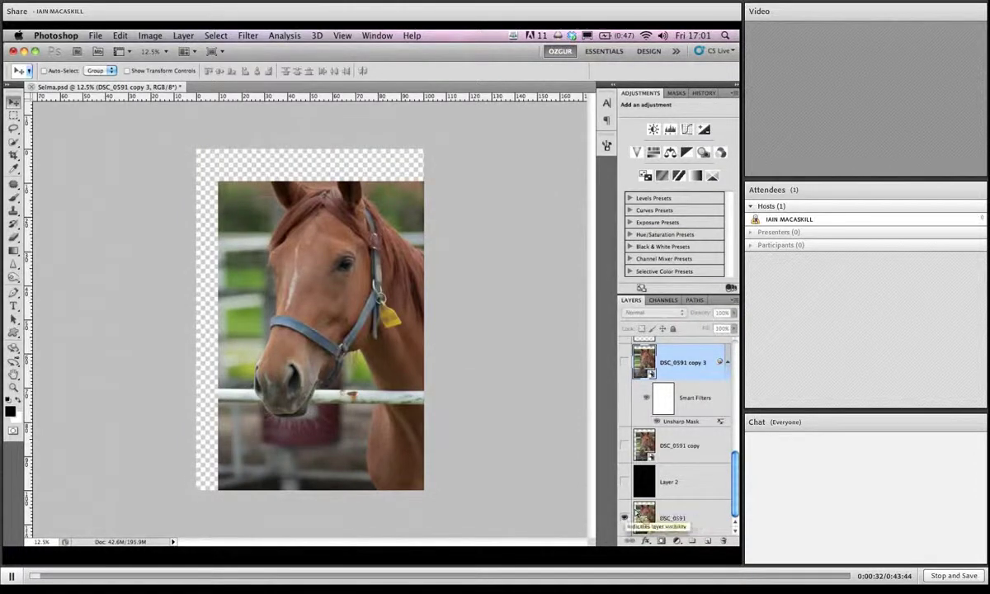
left_click(625, 518, "alt")
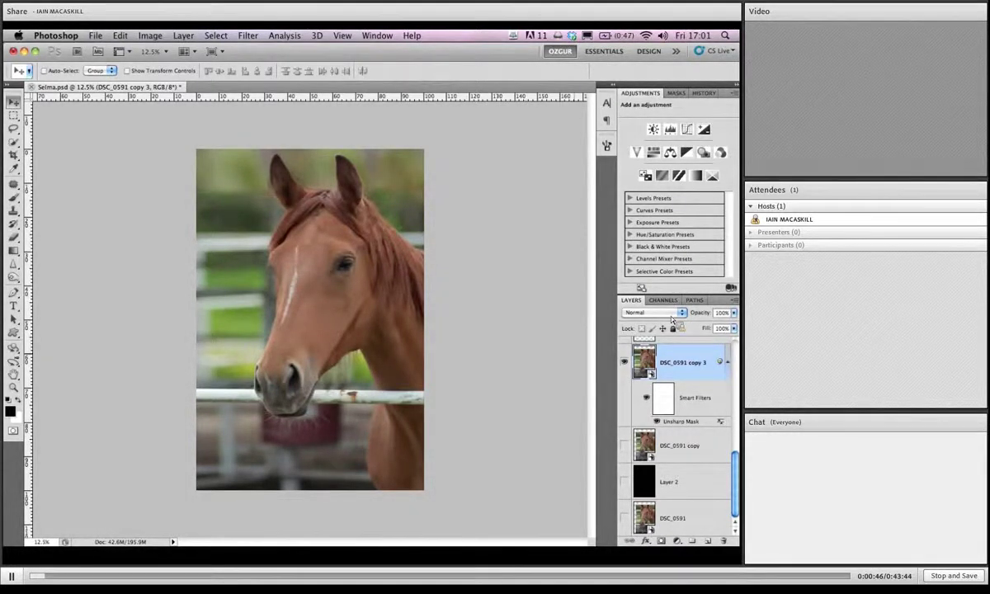
Close Selma.psd without saving its changes.
left_click(31, 87)
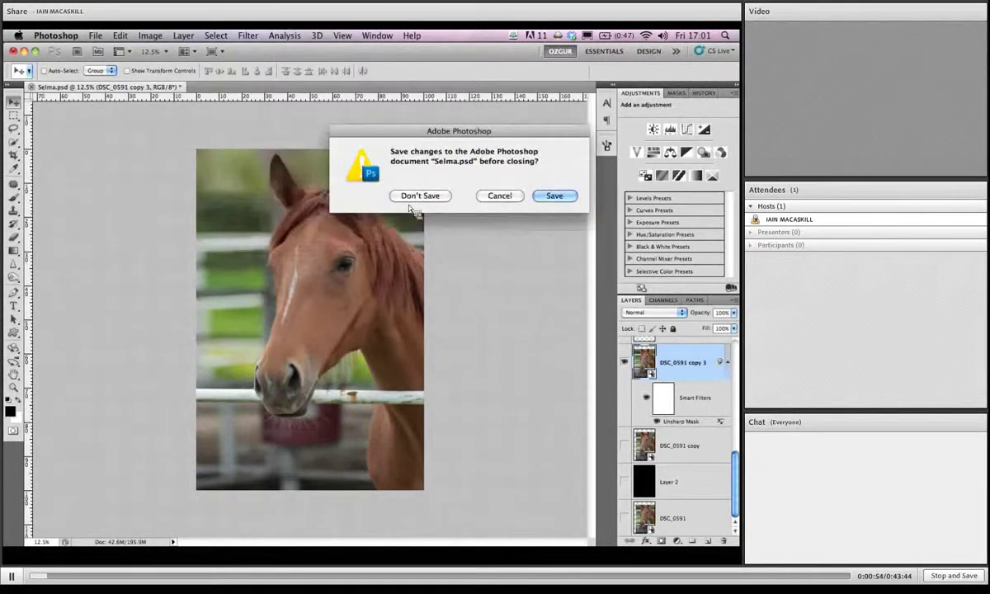
left_click(411, 200)
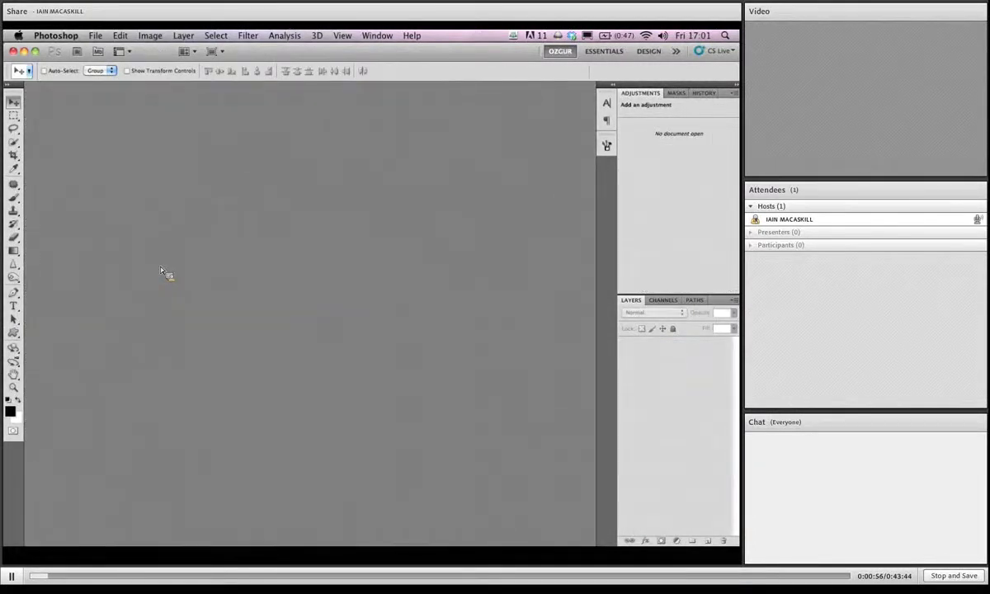
key("super+o")
key("Escape")
left_click(377, 35)
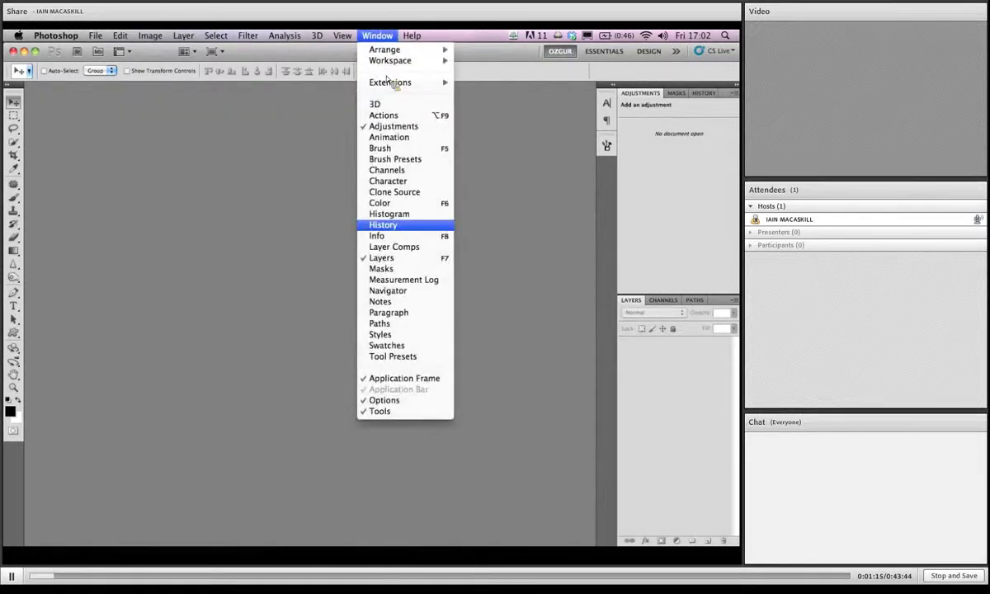
left_click(404, 378)
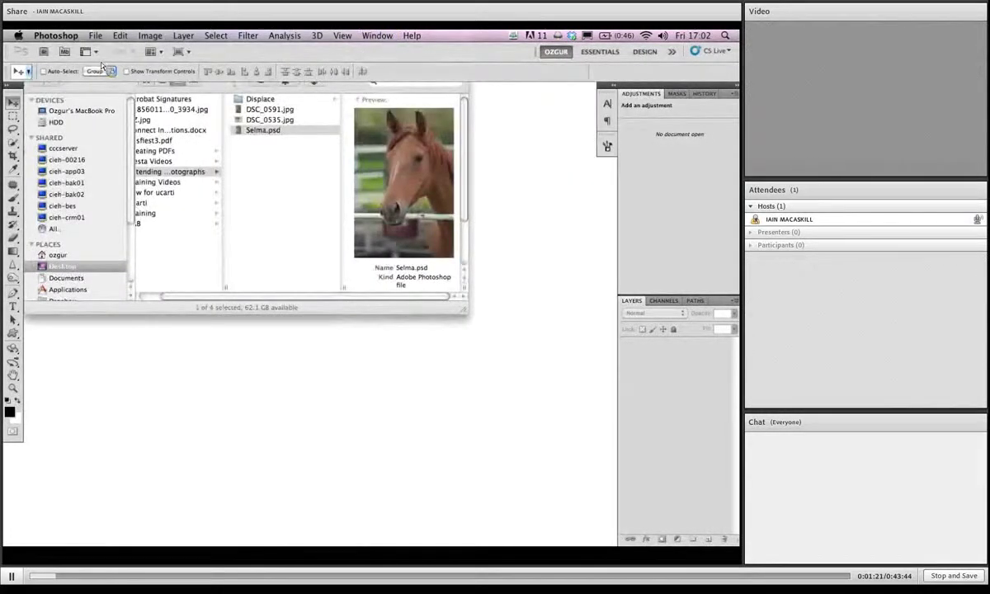
left_click(375, 35)
left_click(404, 378)
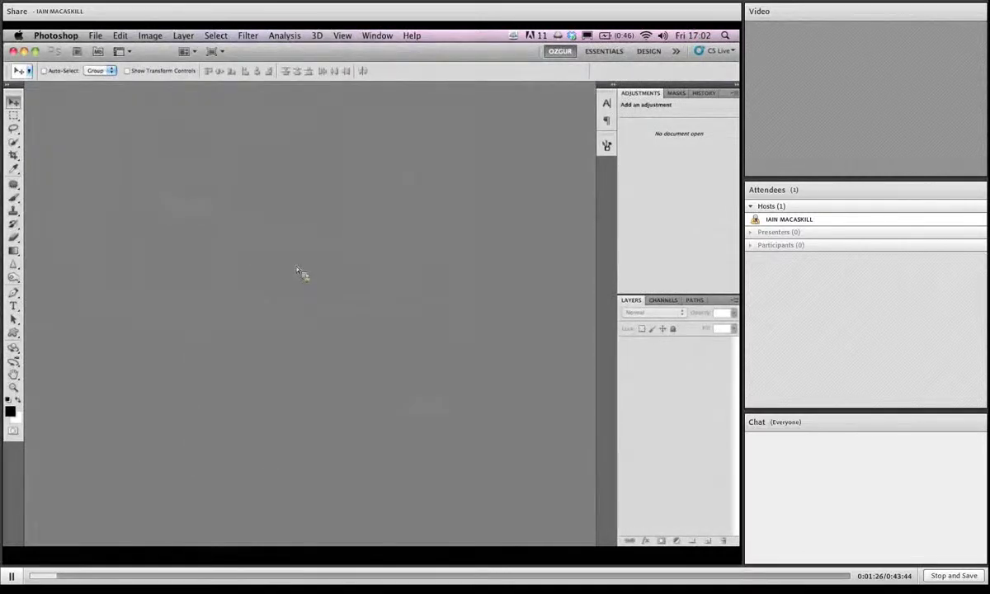
Open the horse photo DSC_0591.jpg from the Extending and Animating Photographs folder.
double_click(277, 195)
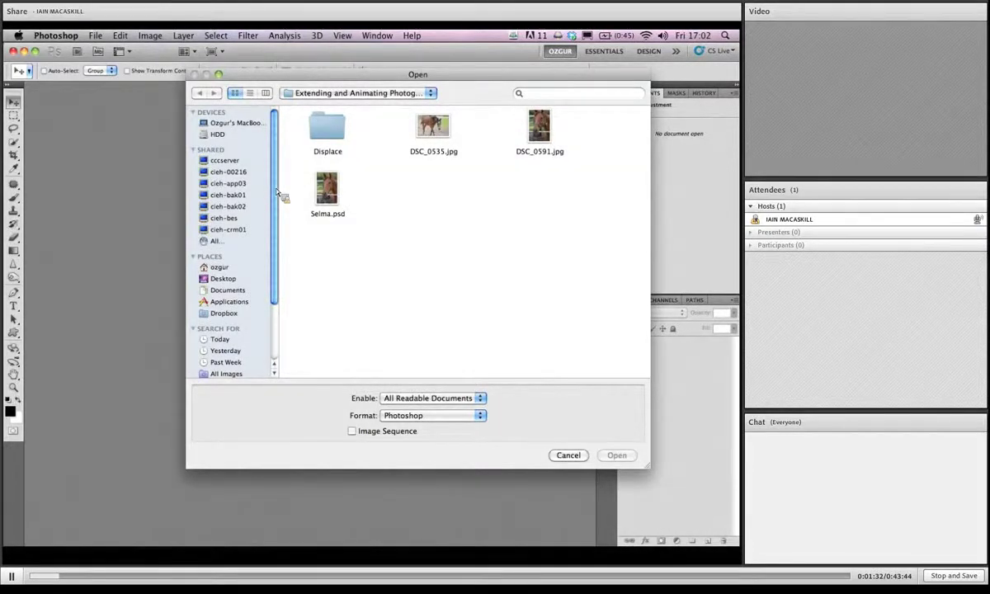
left_click(540, 132)
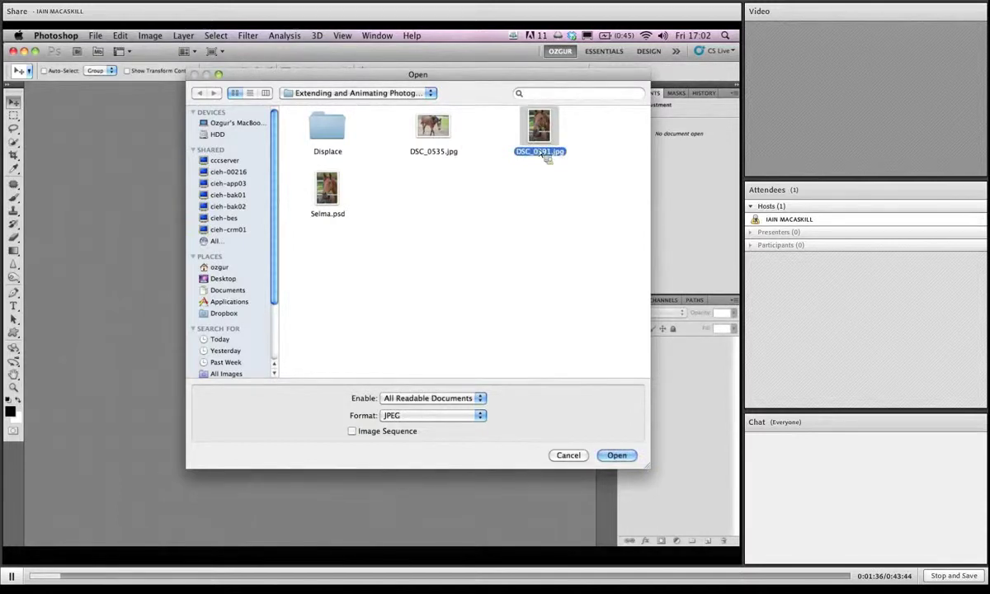
double_click(541, 153)
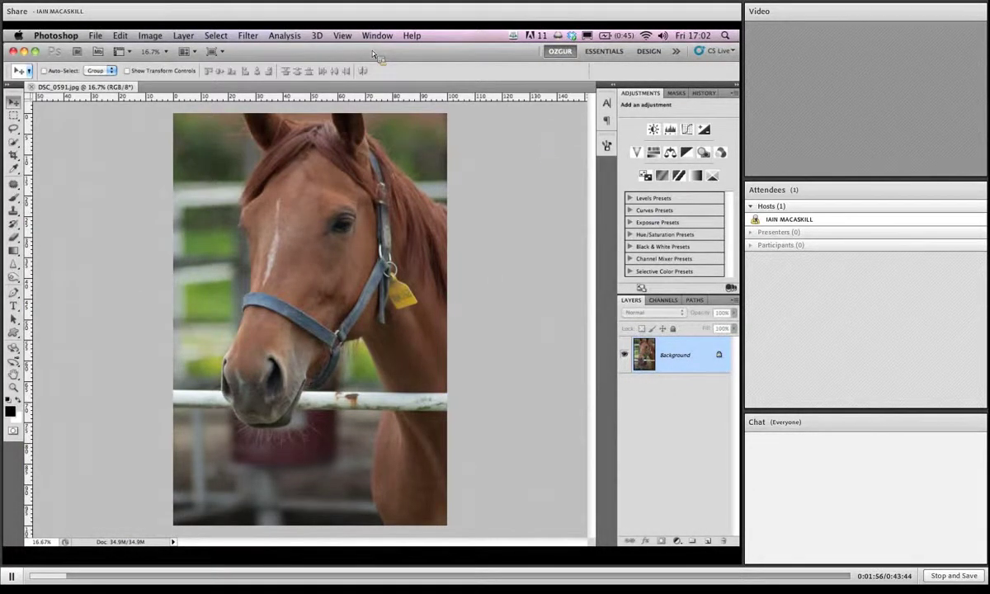
Extend the canvas beyond the photo's top and left edges with the Crop tool, adding white space there.
left_click(151, 35)
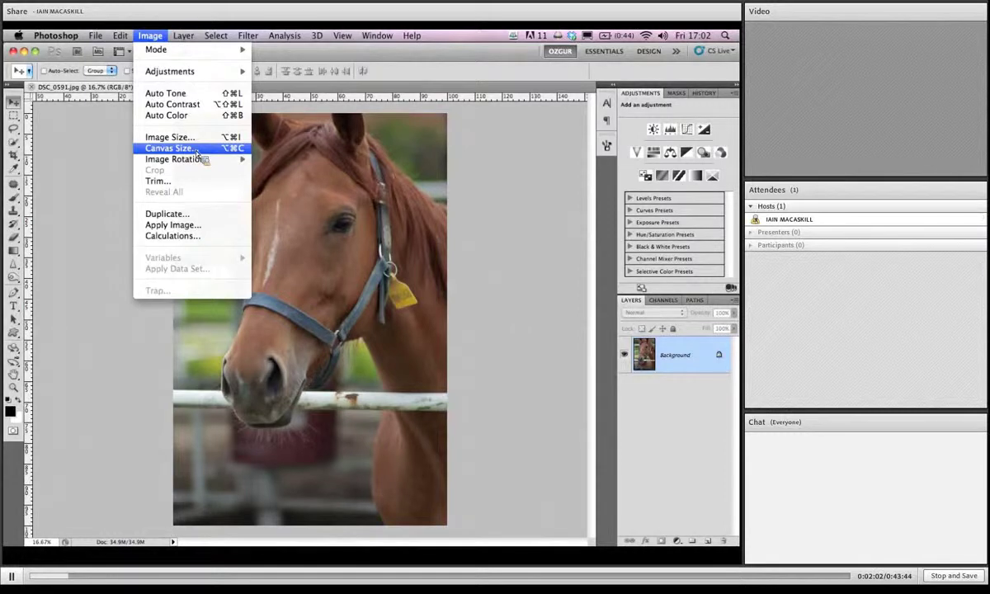
key("Escape")
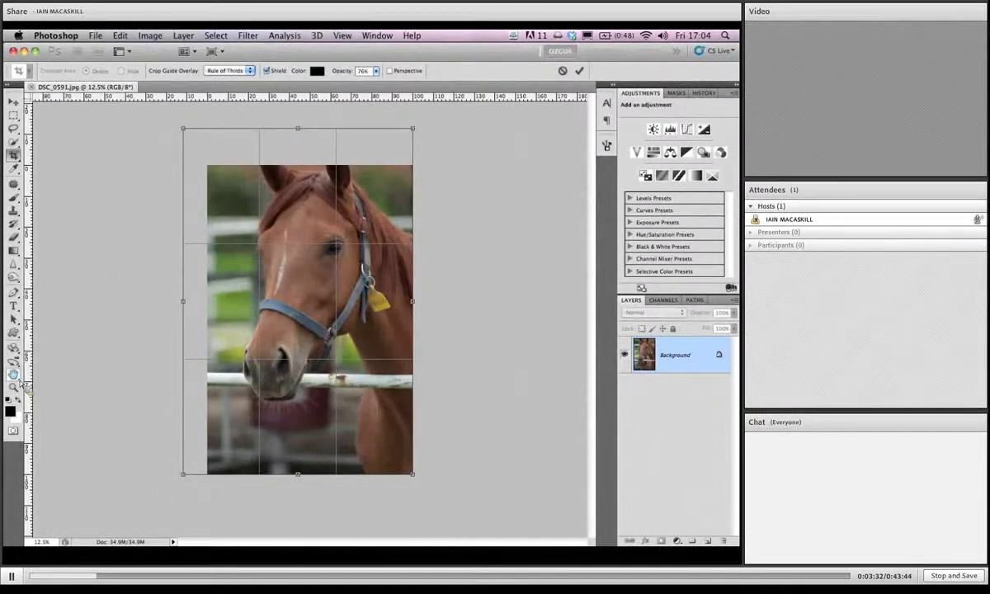
key("Return")
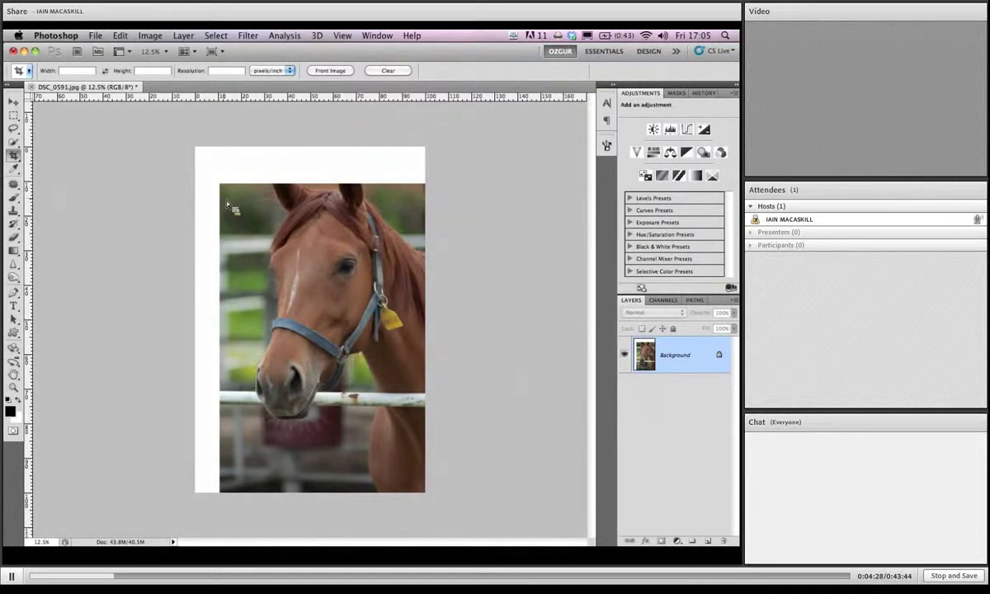
Select a narrow full-height strip of background along the photo's left edge, beside the horse's head, with the Rectangular Marquee.
key("m")
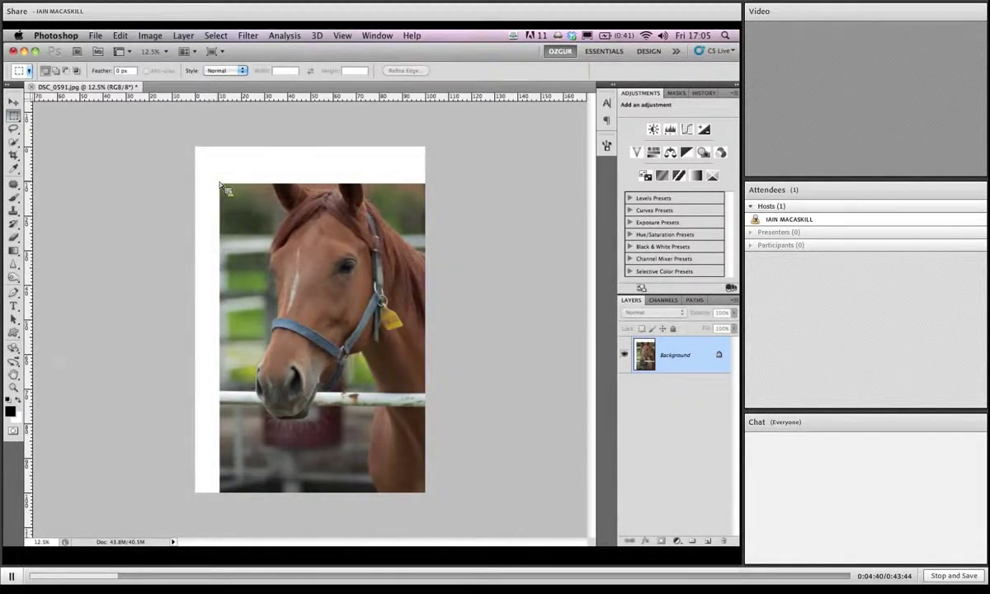
left_click_drag(219, 183, 253, 507)
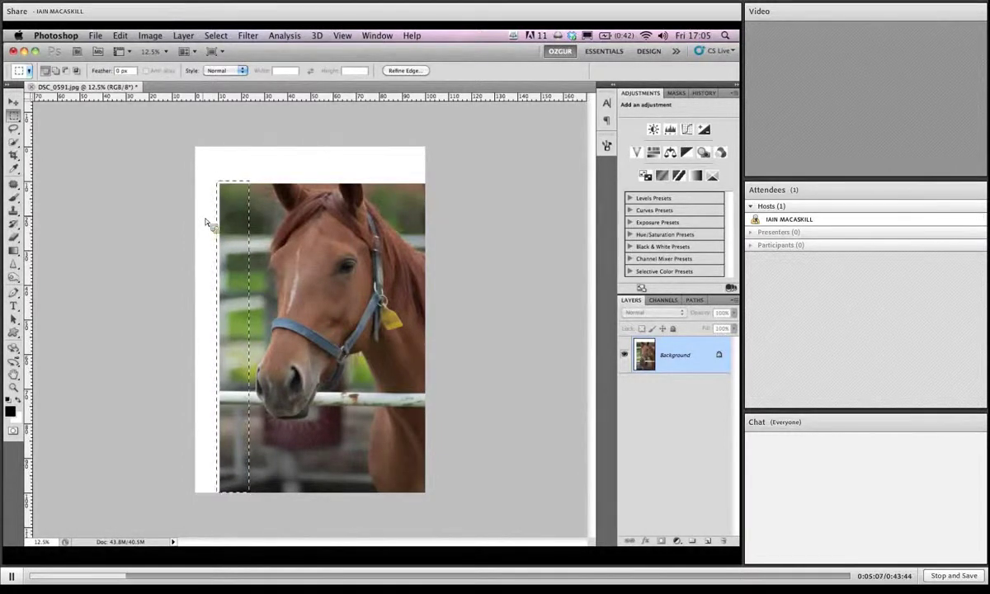
key("ctrl+t")
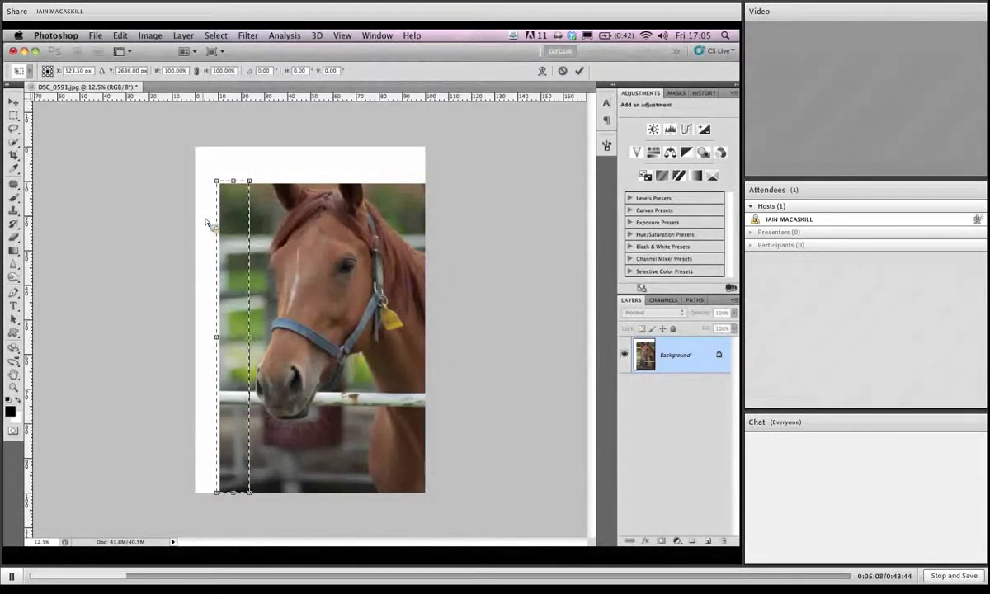
key("Escape")
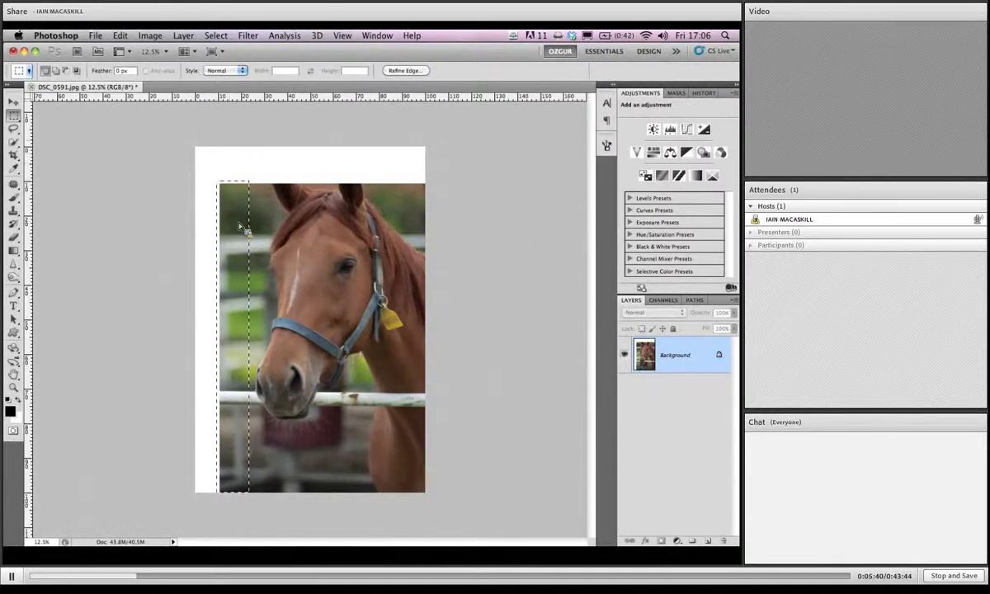
Stretch the selected strip leftward with Content-Aware Scale to about 200% width, covering the white left margin, and deselect it.
left_click(150, 36)
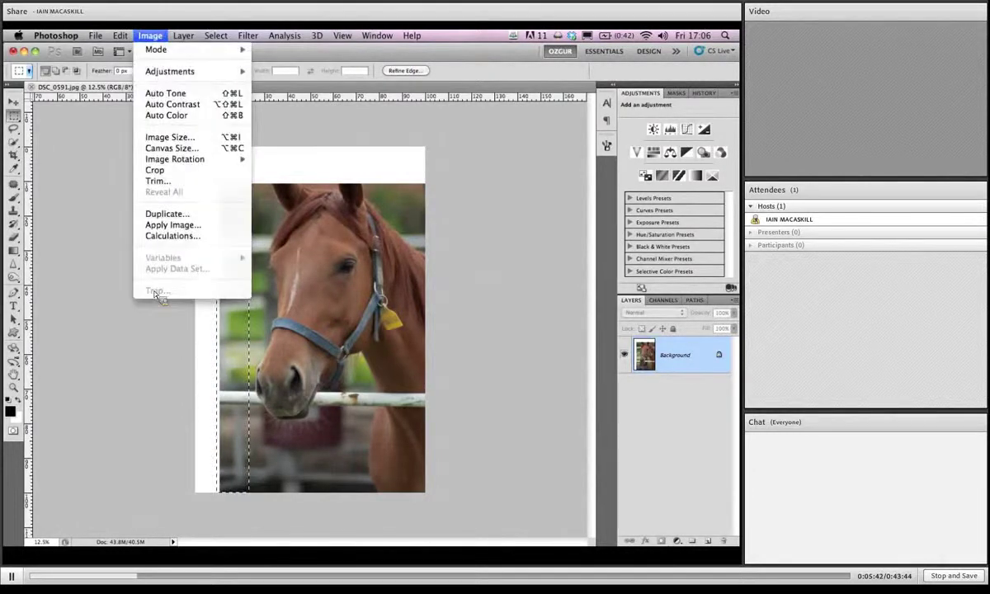
mouse_move(121, 35)
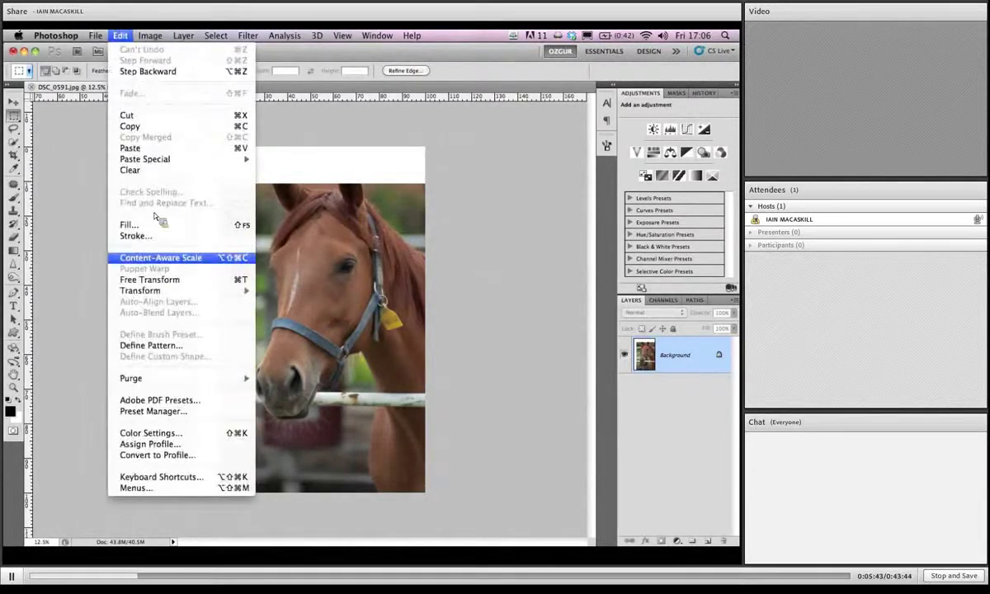
left_click(192, 258)
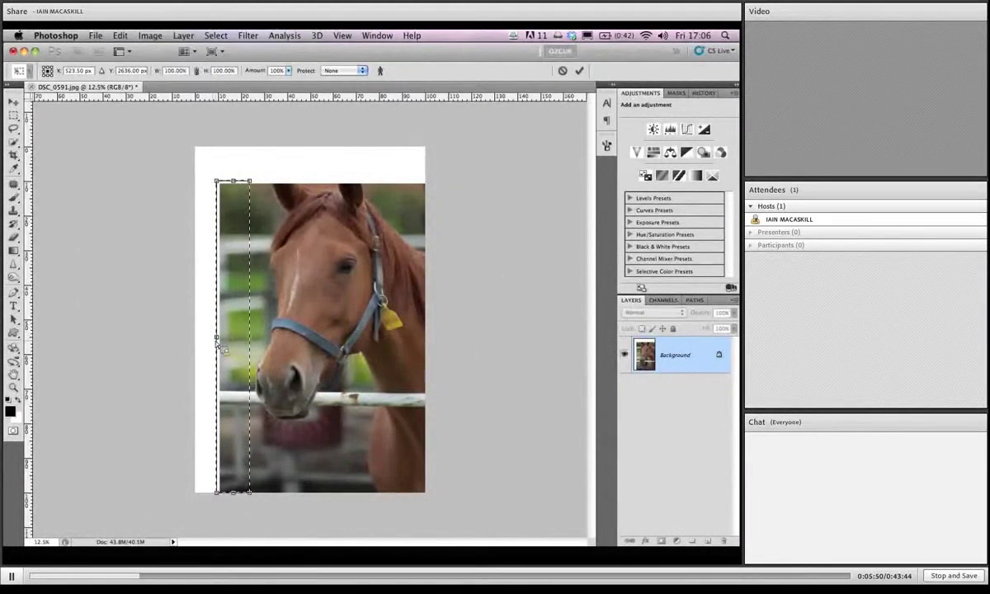
left_click_drag(217, 340, 189, 343)
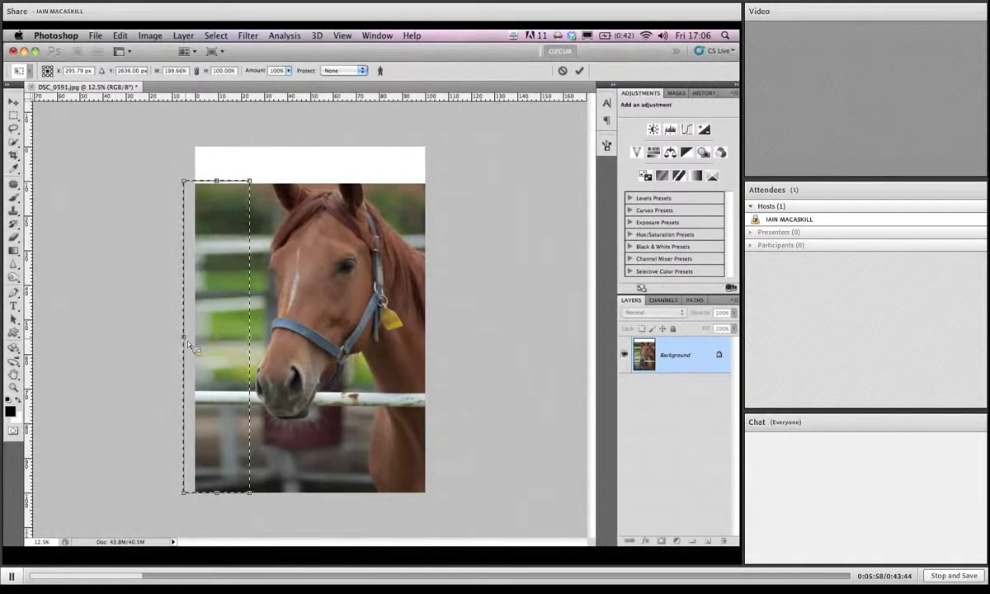
key("Return")
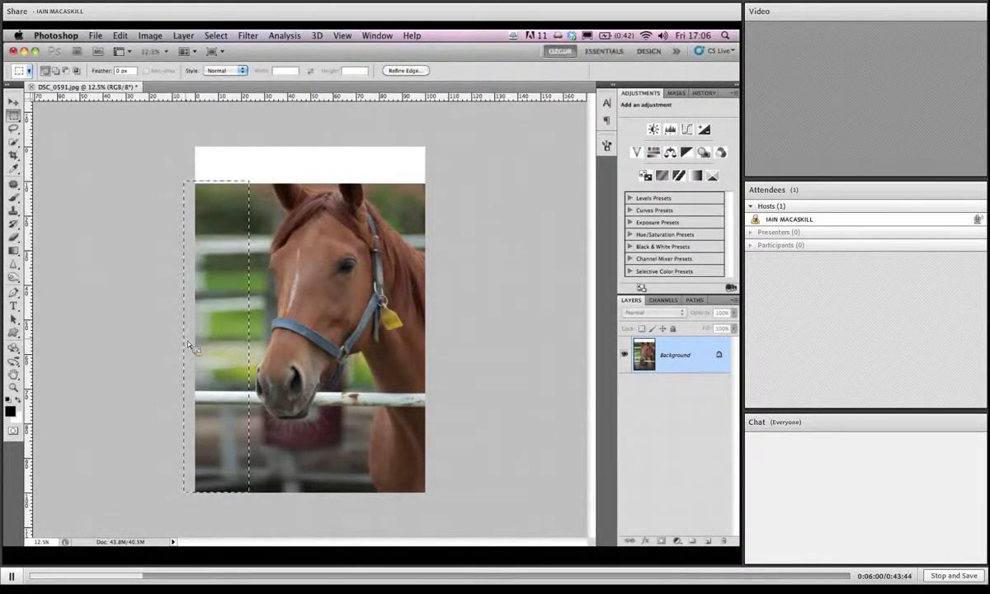
key("ctrl+d")
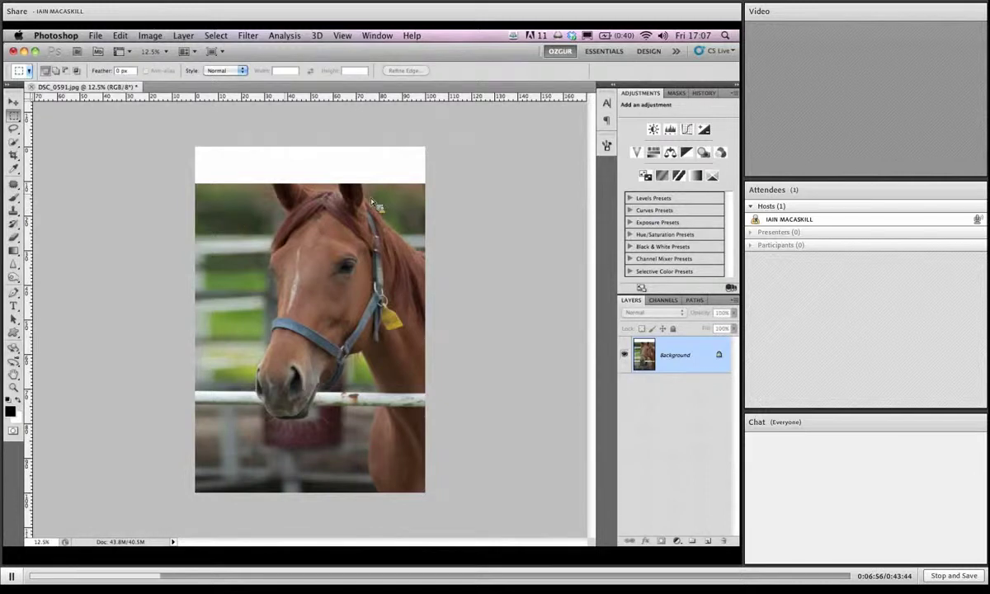
Try to cover the upper-left white area with background foliage using the Clone Stamp at 100% opacity, and undo the strokes.
key("s")
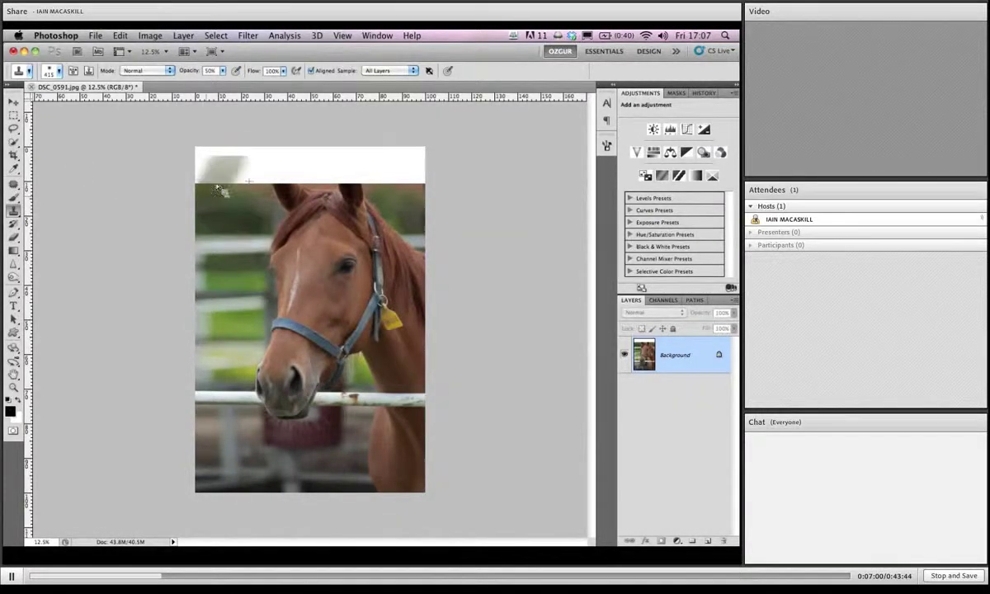
key("0")
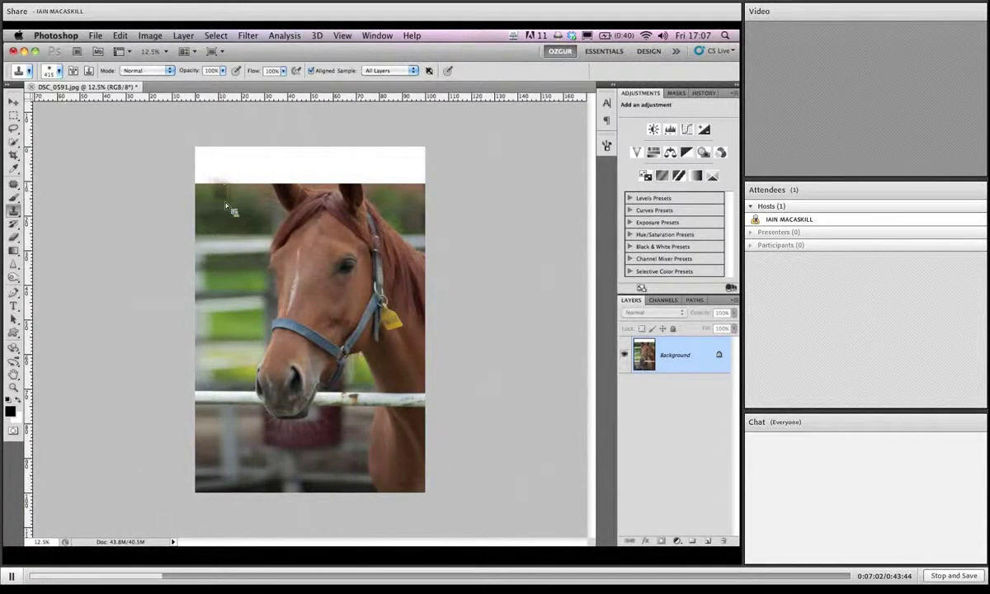
mouse_move(227, 209)
left_mouse_down()
mouse_move(248, 177)
mouse_move(206, 181)
mouse_move(216, 180)
mouse_move(257, 245)
mouse_move(221, 206)
left_mouse_up()
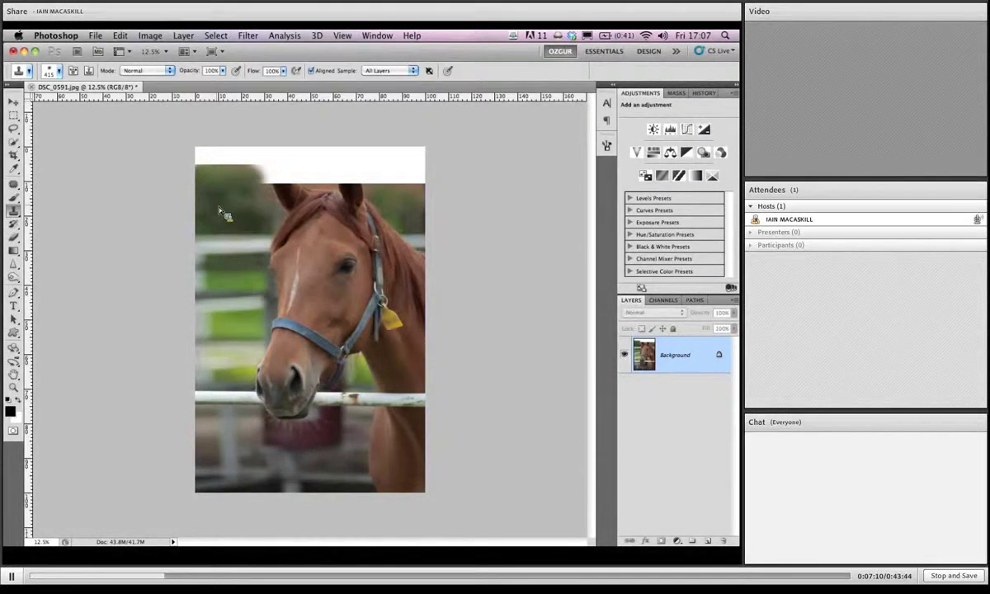
key("super+z")
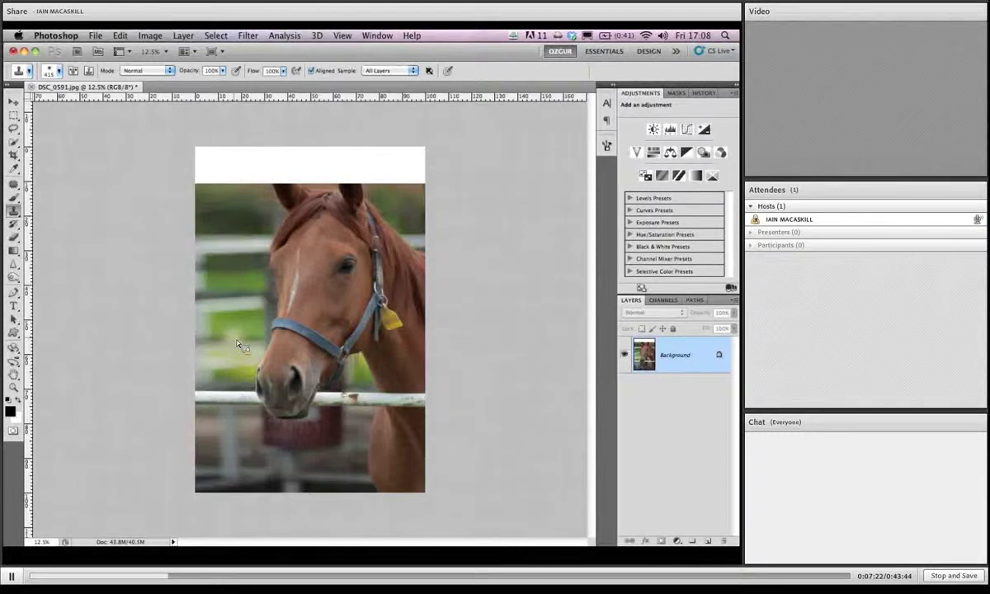
Outline a four-sided patch of blurred green grass between the fence rails beside the horse's noseband with the Polygonal Lasso.
key("l")
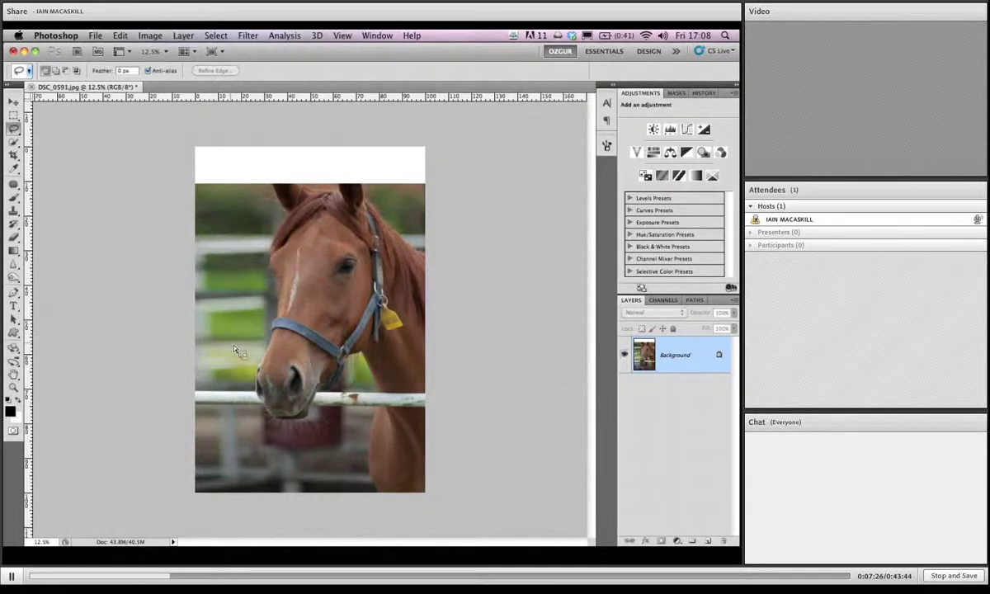
scroll(233, 351, "up", 5)
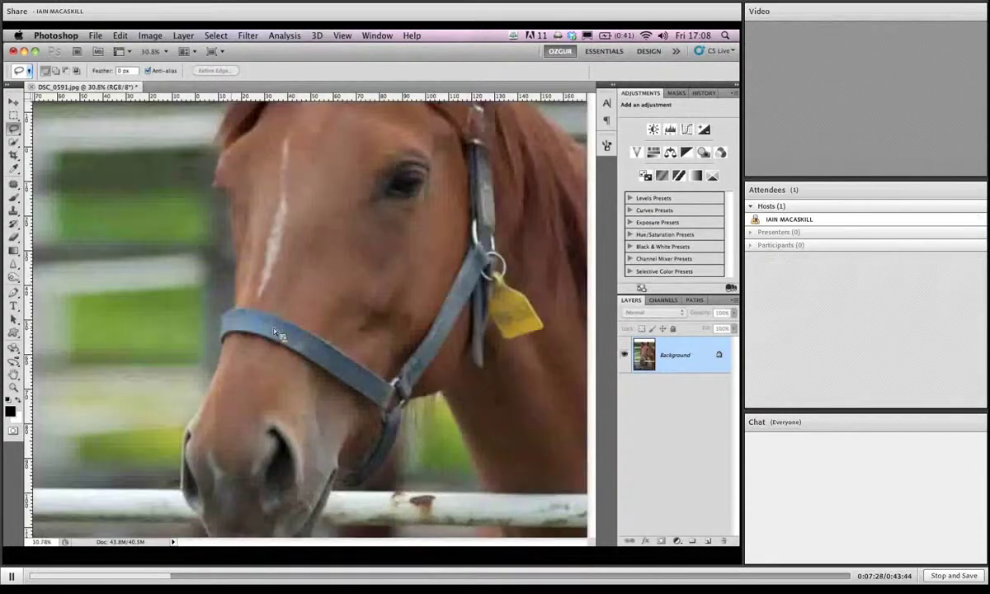
scroll(141, 305, "up", 2)
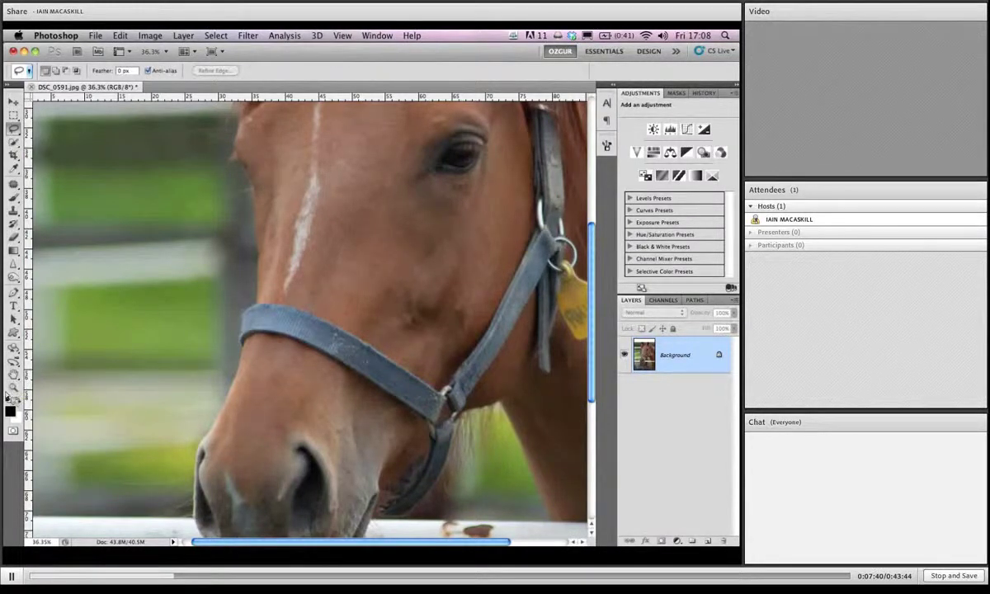
scroll(165, 338, "down", 3)
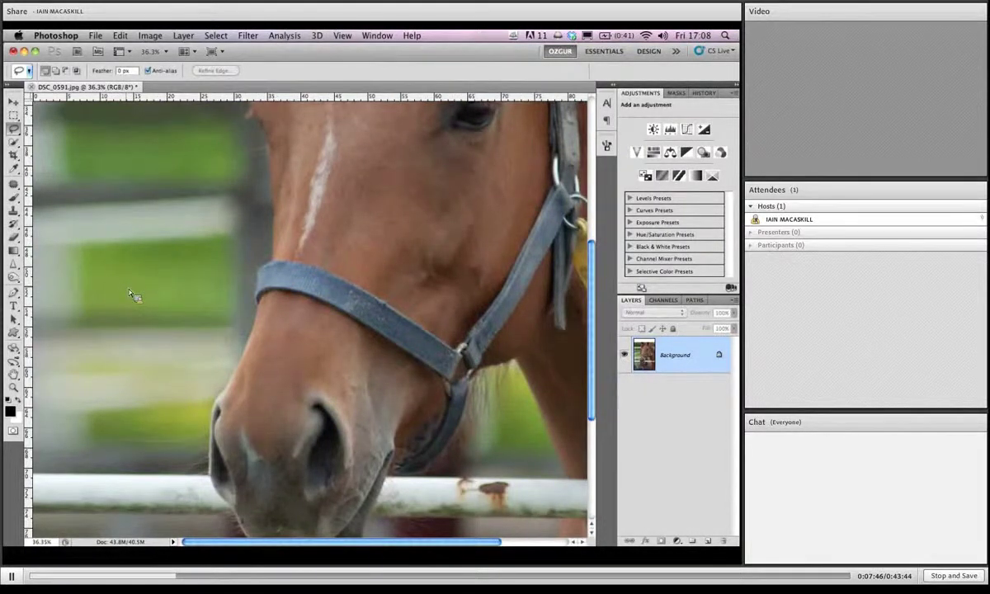
key("shift+l")
left_click_drag(15, 130, 60, 139)
left_click(104, 263)
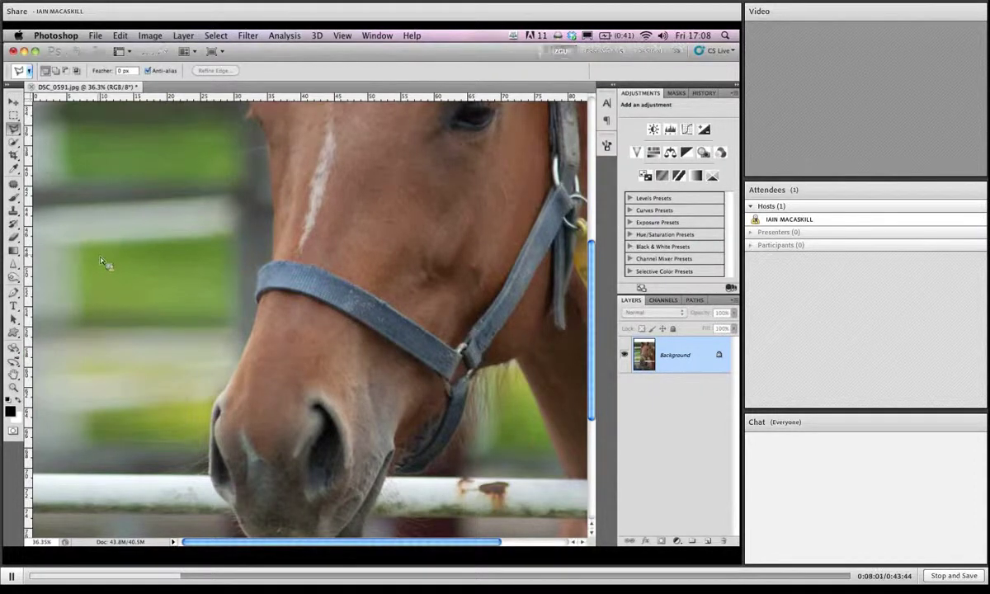
left_click(211, 251)
left_click(214, 323)
left_click(100, 313)
left_click(101, 251)
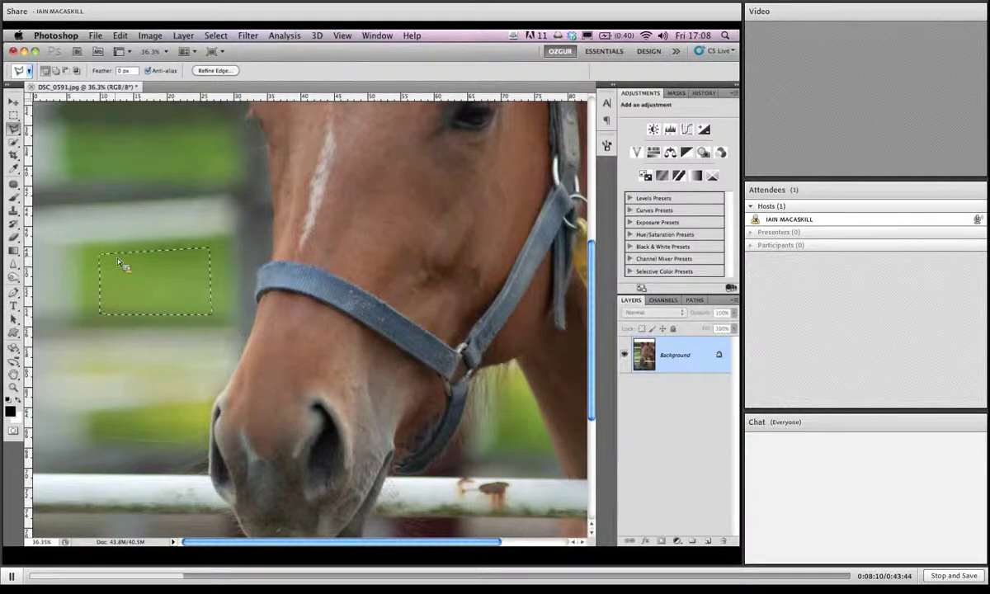
Try moving the hard-edged green selection up over the adjoining fence area, and undo the move.
key("v")
left_click_drag(126, 280, 177, 231)
key("ctrl+z")
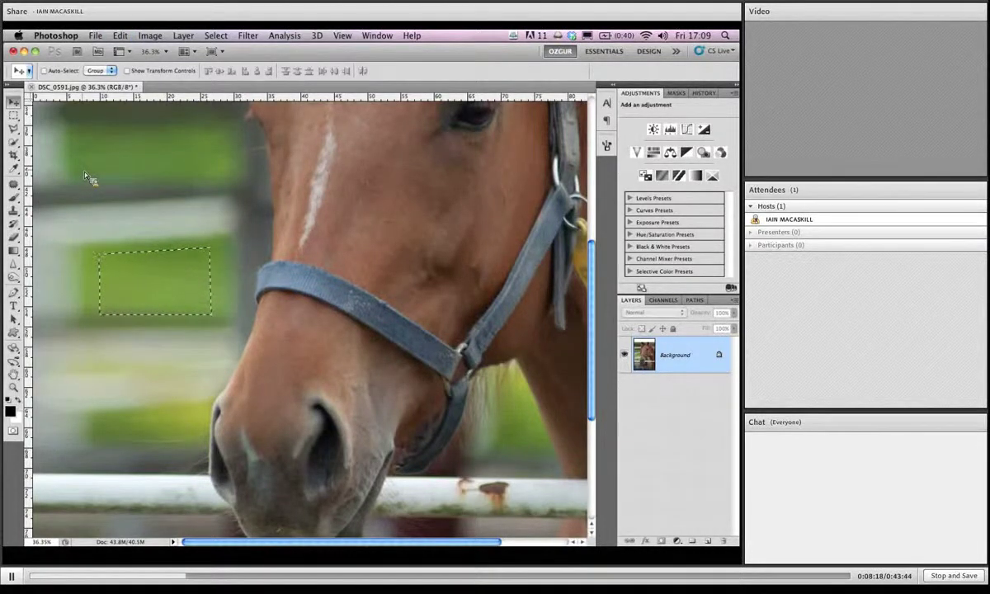
Soften the green patch selection with Refine Edge, using a 67.4 px feather and +9% edge shift.
key("l")
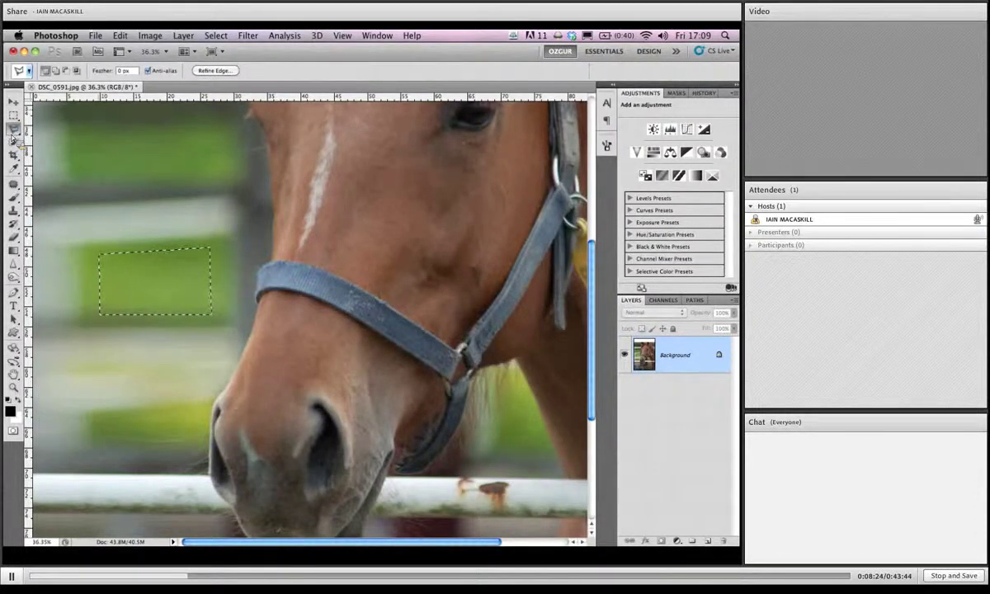
left_click(227, 72)
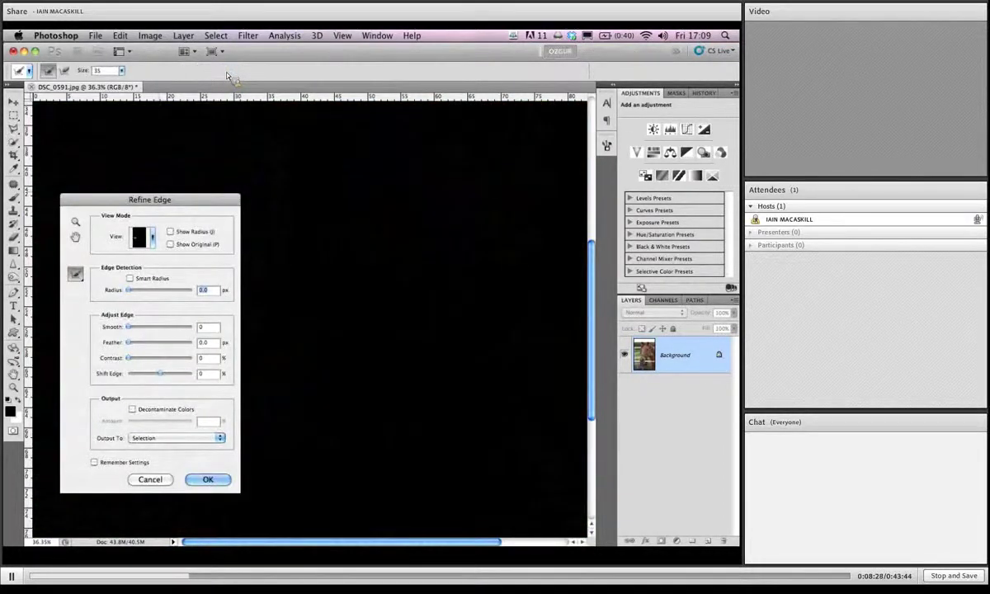
left_click_drag(175, 200, 385, 153)
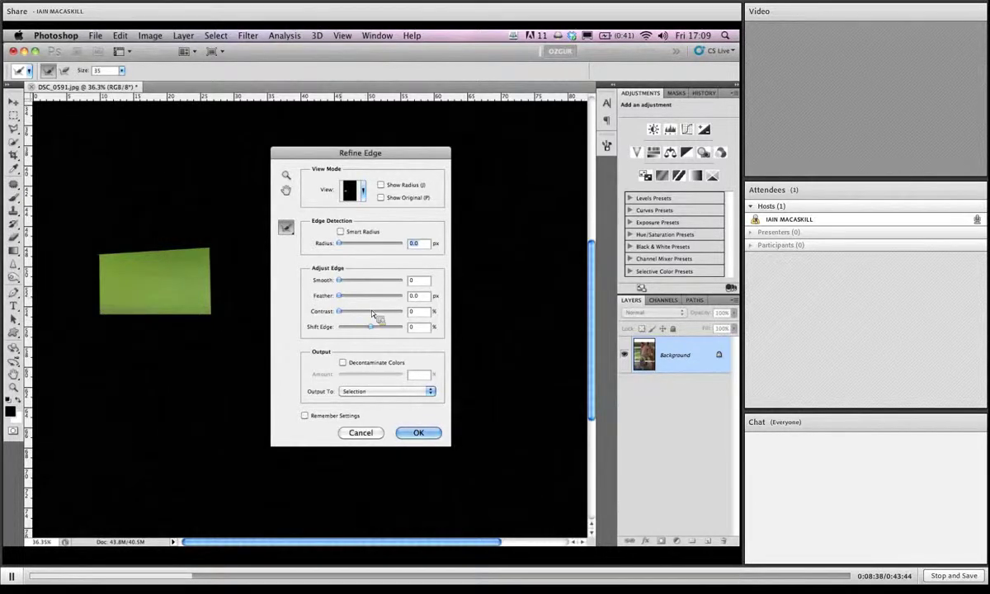
left_click_drag(339, 295, 398, 303)
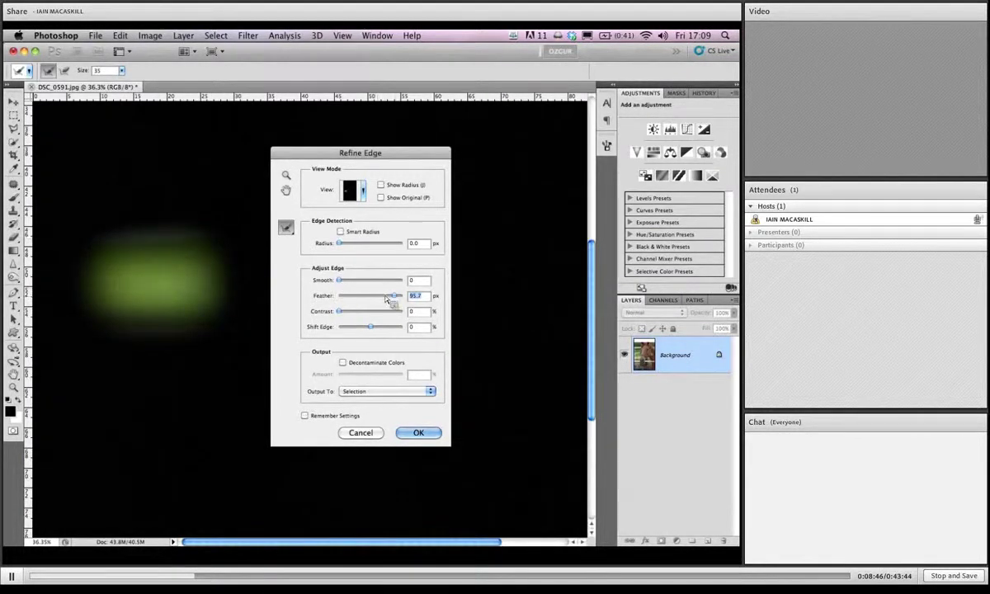
mouse_move(397, 296)
left_mouse_down()
mouse_move(379, 299)
mouse_move(387, 303)
left_mouse_up()
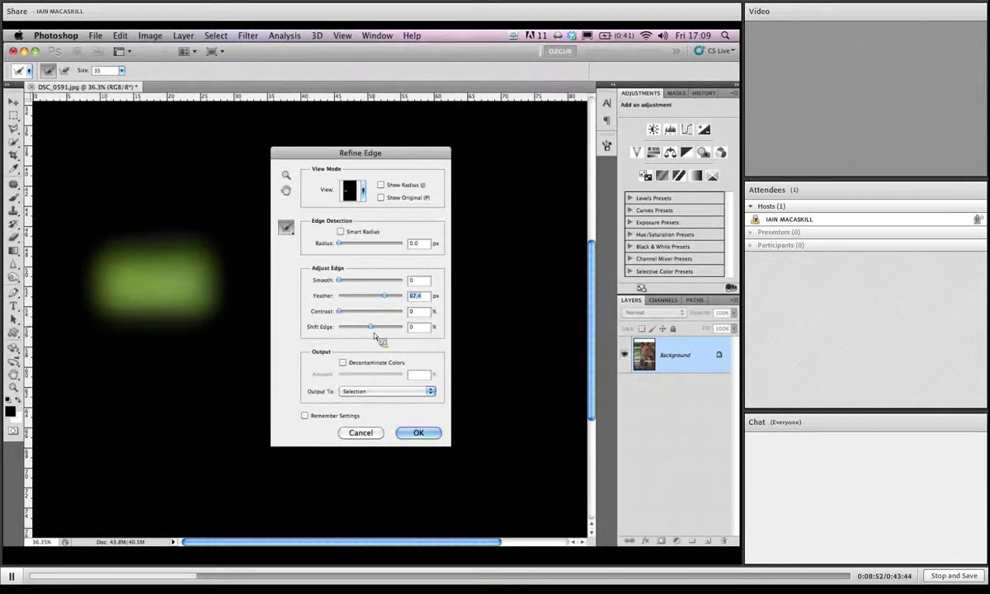
left_click_drag(370, 327, 373, 330)
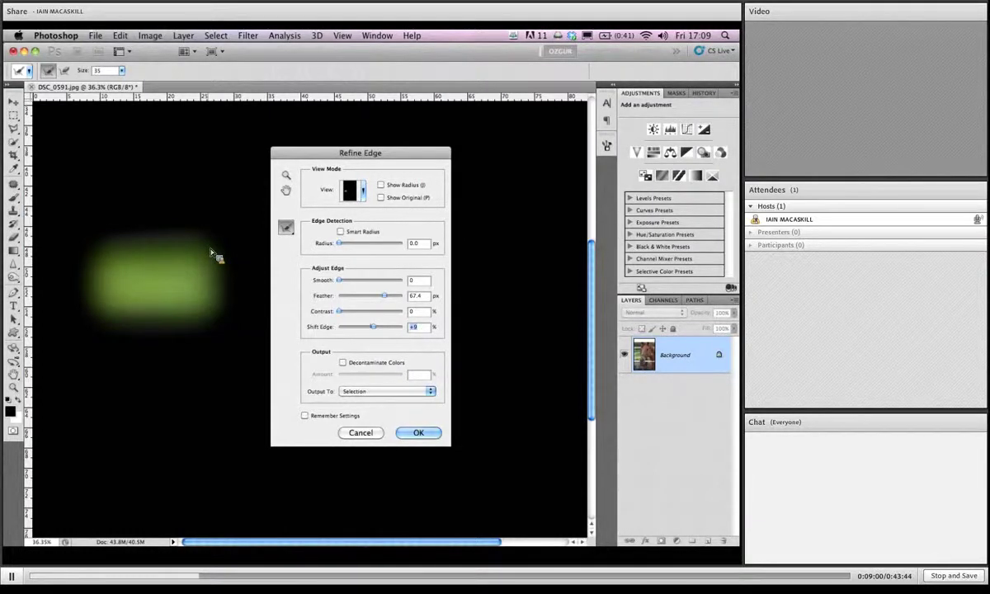
key("Return")
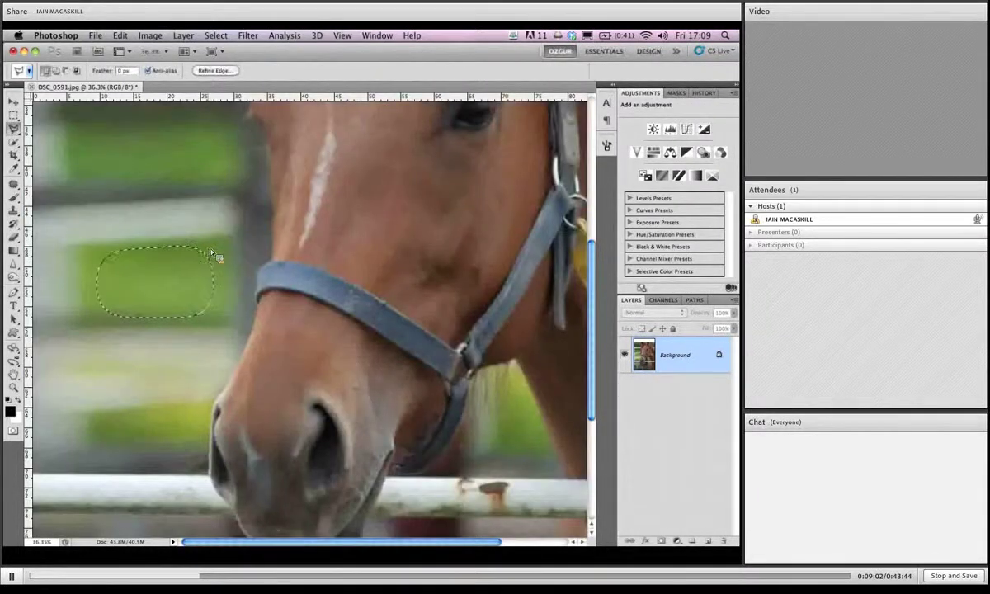
Try moving the feathered green selection over the horse's face and the nearby fence, undoing each move.
key("v")
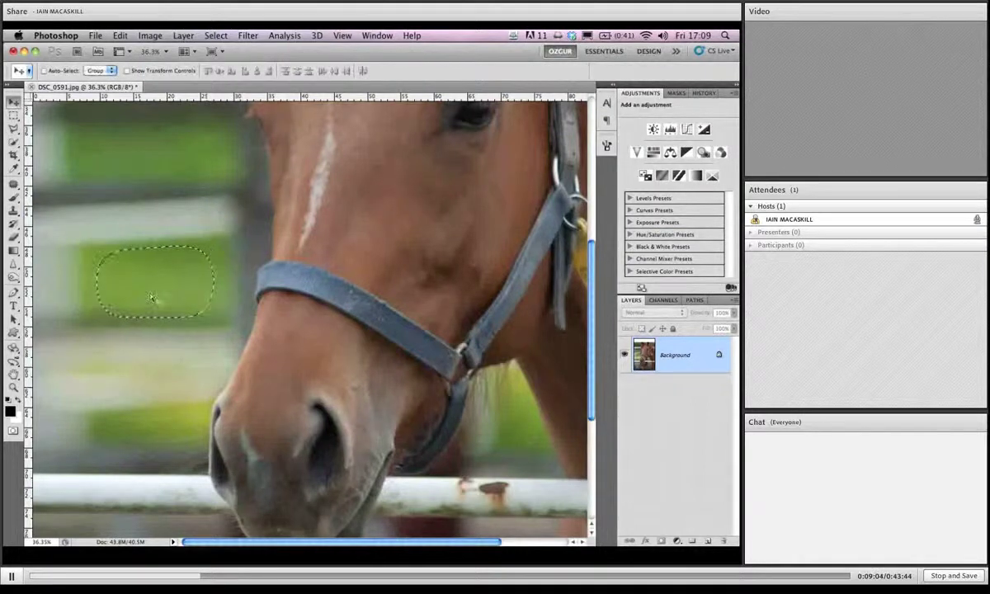
left_click_drag(157, 296, 401, 194)
key("ctrl+z")
left_click_drag(122, 292, 219, 273)
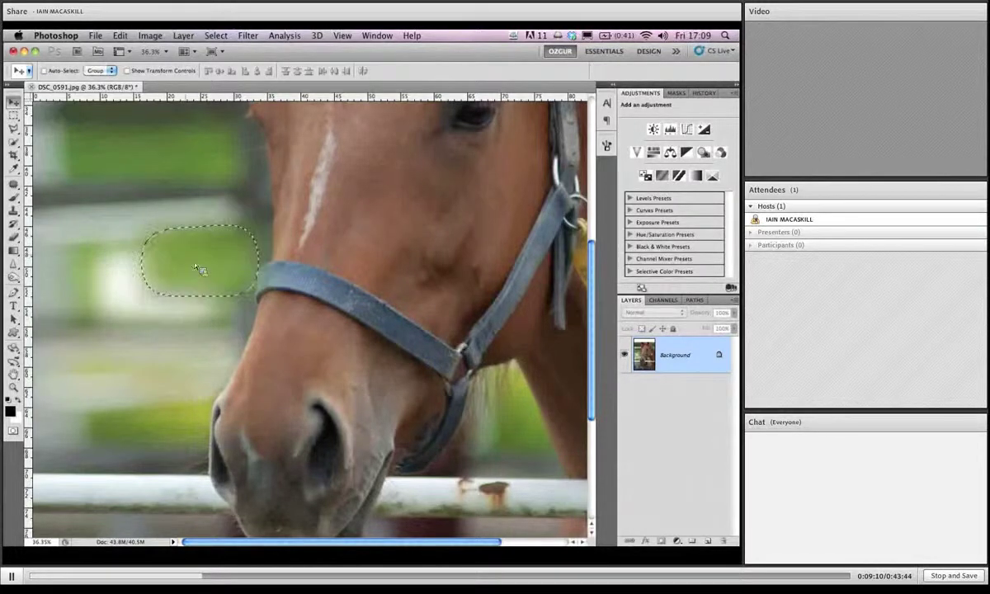
key("ctrl+z")
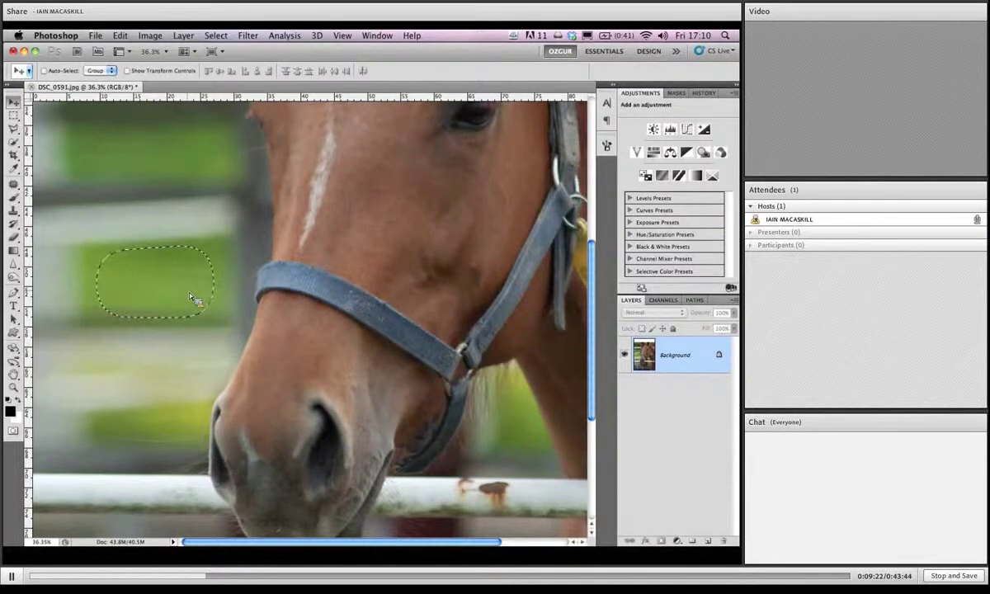
Copy the feathered green selection onto a new layer with Layer via Copy.
key("l")
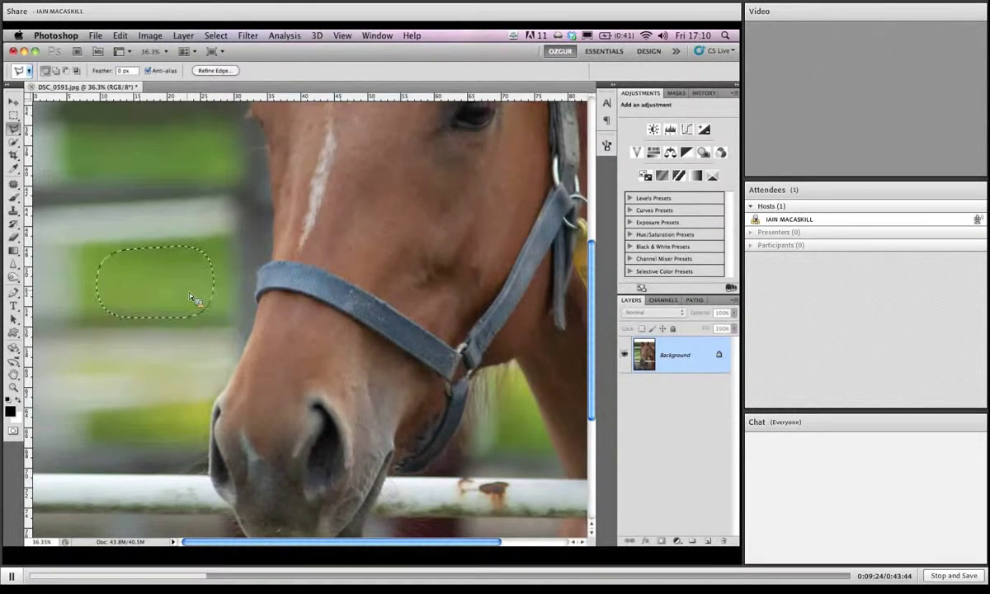
key("ctrl+j")
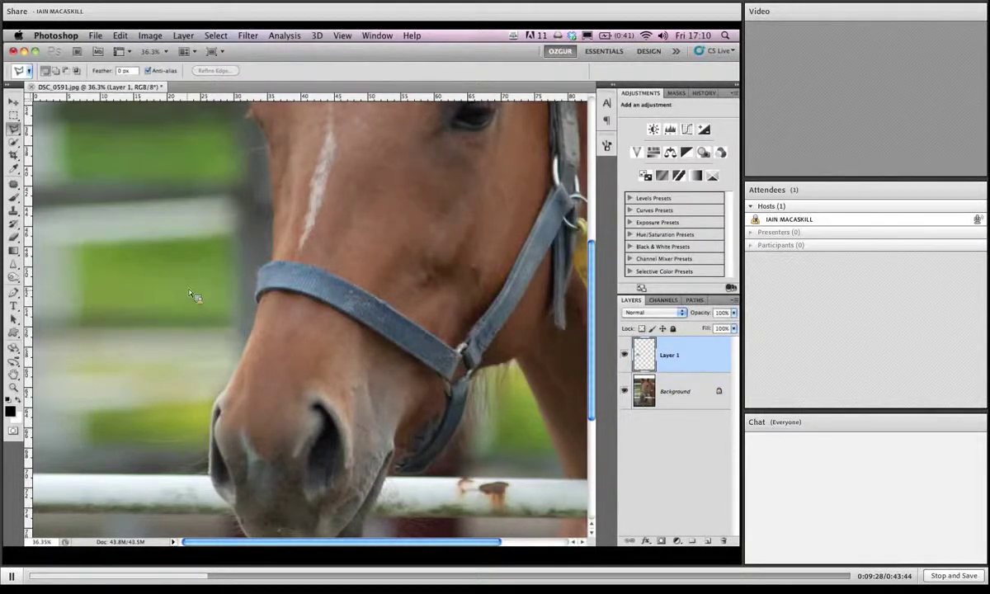
left_click(183, 36)
mouse_move(188, 49)
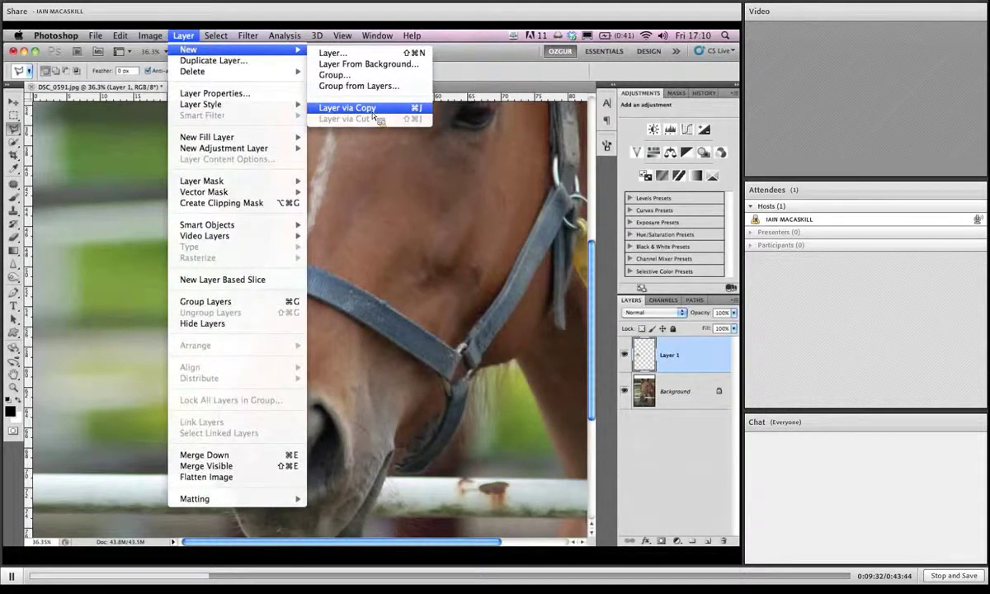
left_click(105, 259)
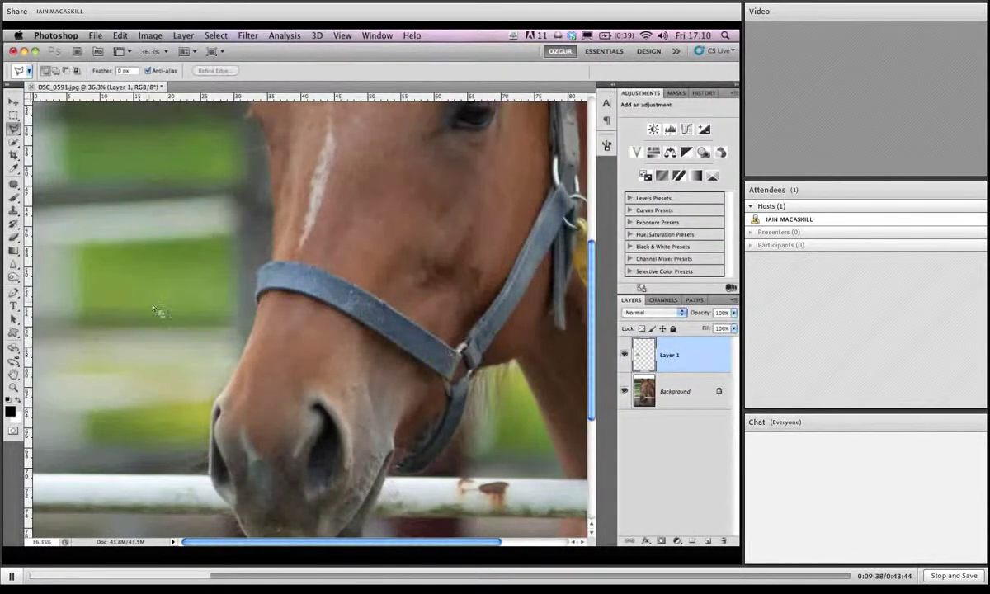
Move the copied green patch into the upper-right corner of the white area above the horse, flush with the canvas edges.
scroll(168, 314, "down", 3)
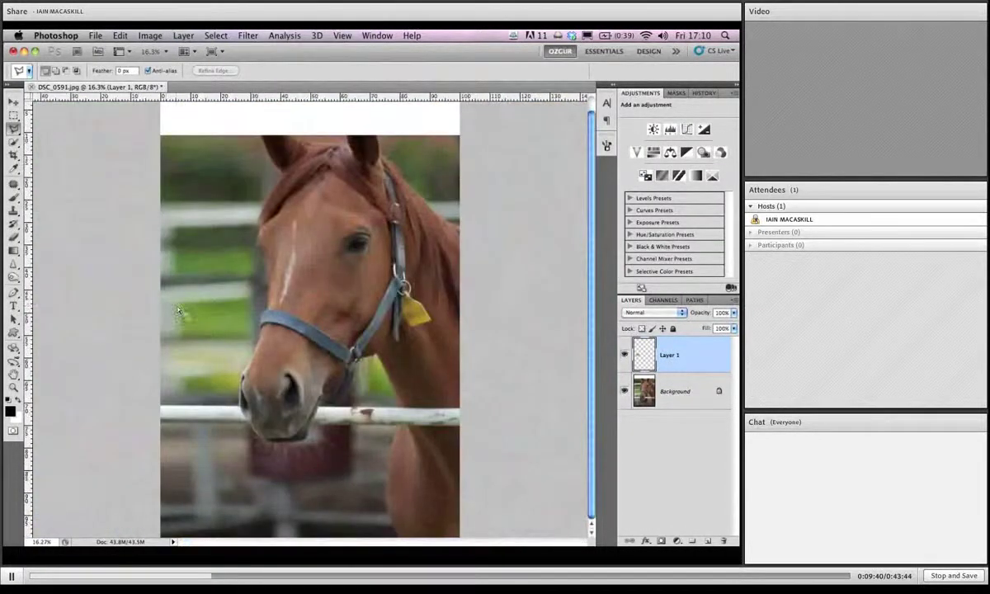
key("v")
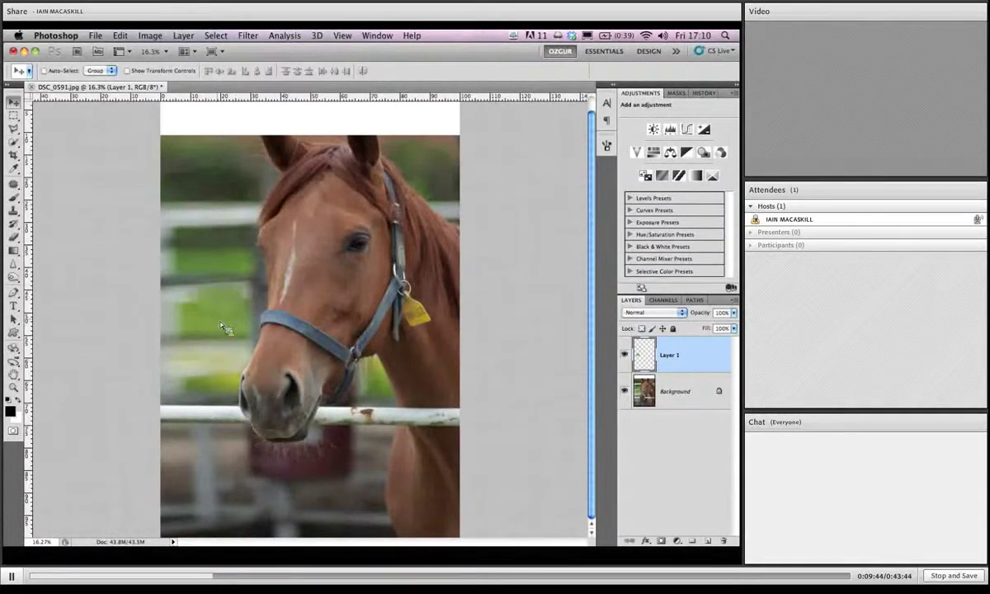
left_click_drag(223, 327, 441, 117)
scroll(412, 156, "up", 1)
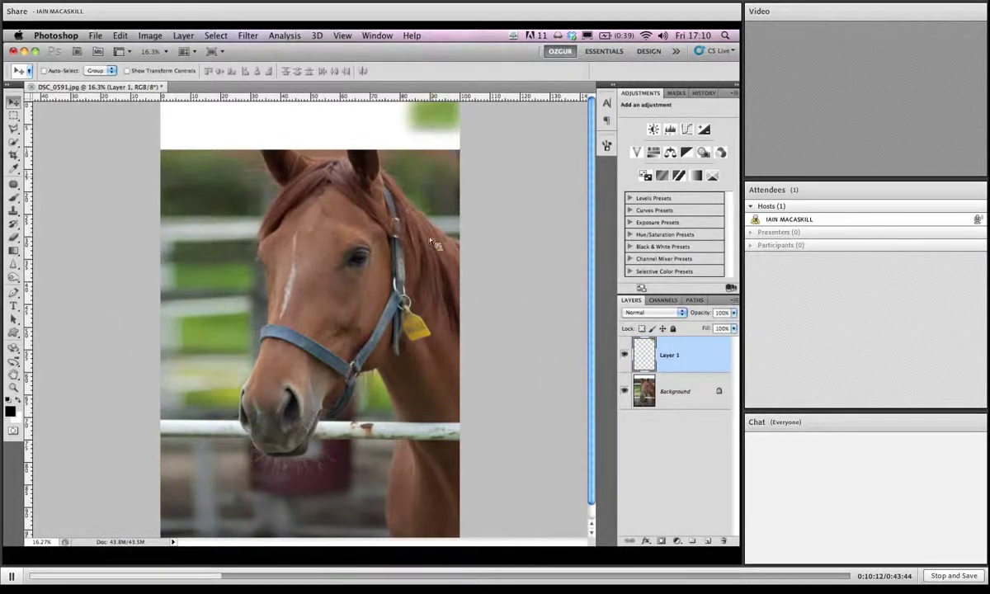
scroll(404, 221, "up", 3)
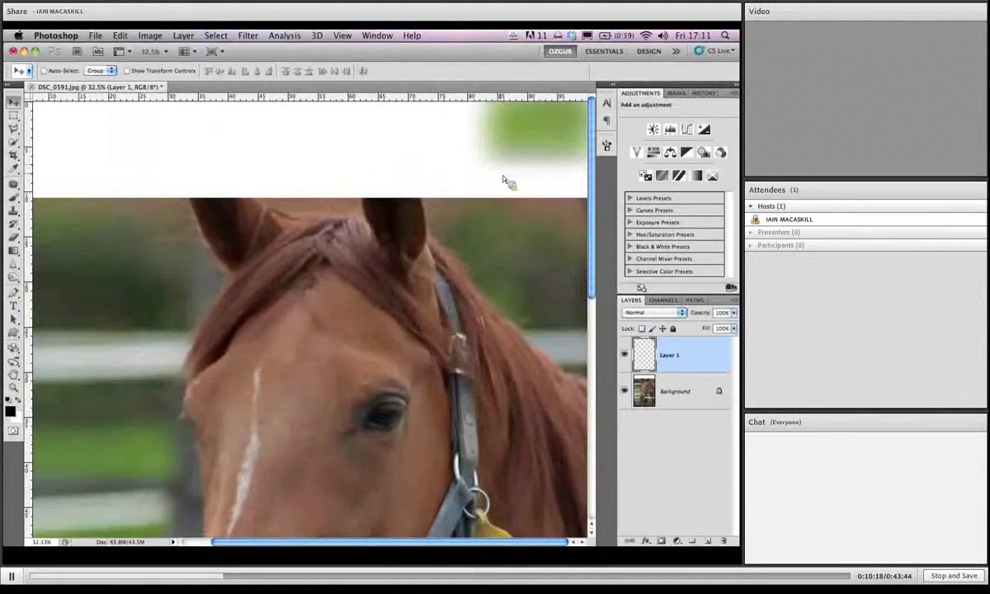
key("f")
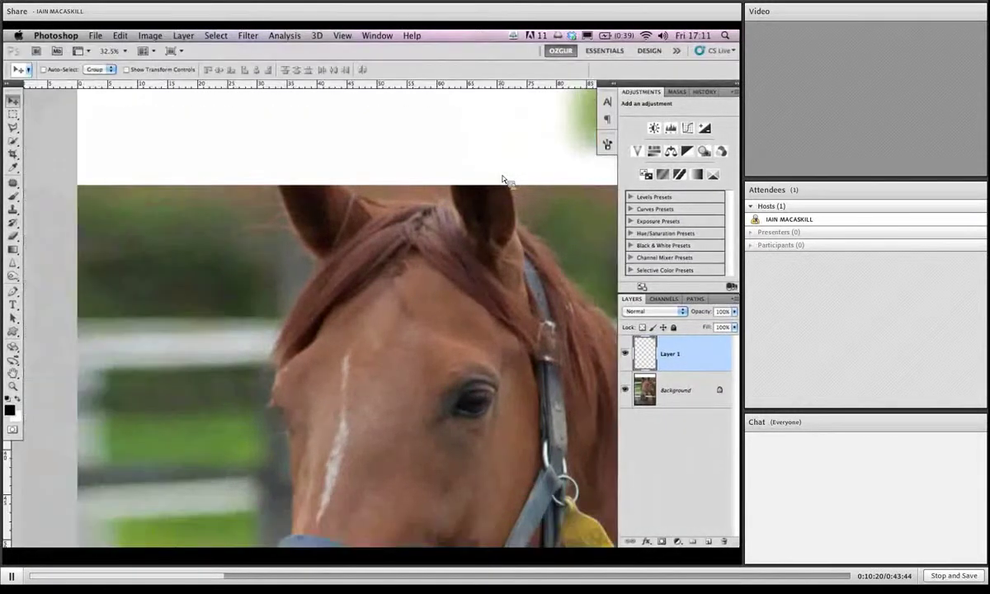
key("f")
left_click_drag(509, 183, 544, 189)
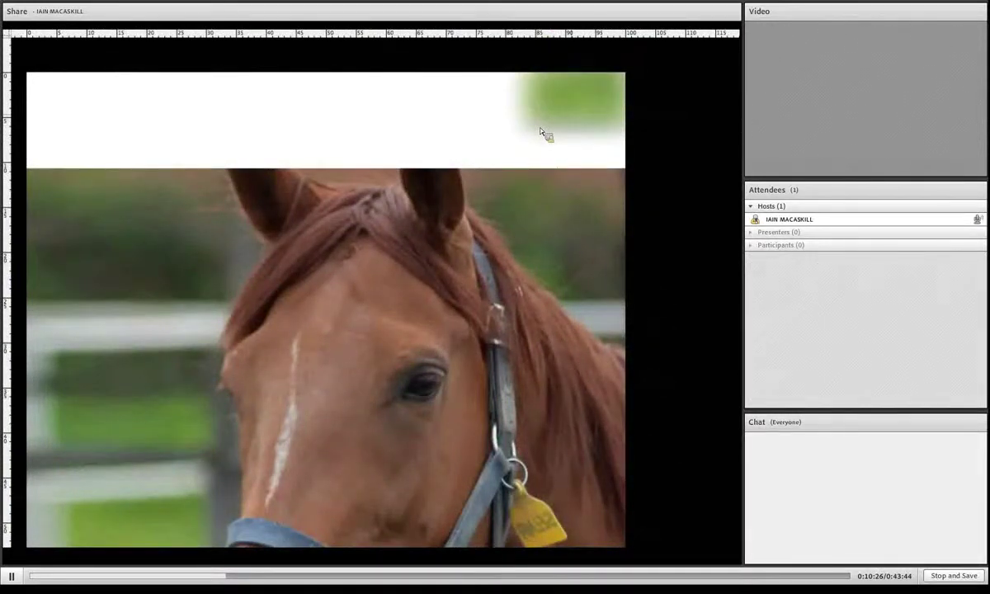
left_click_drag(577, 117, 573, 94)
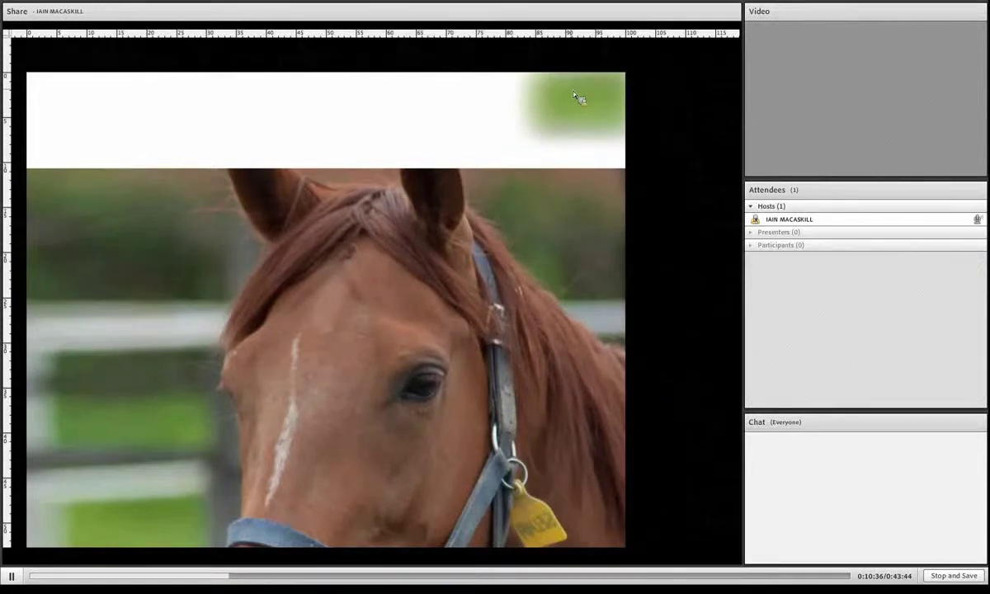
key("f")
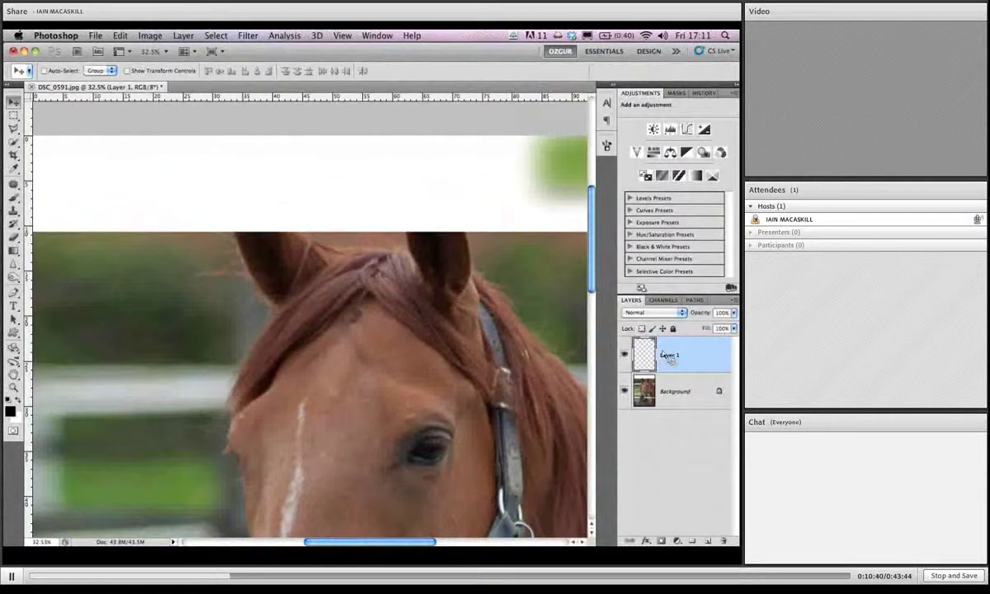
Duplicate the green patch layer and place the copy overlapping the original's left side, widening the green coverage.
left_click_drag(647, 353, 670, 353)
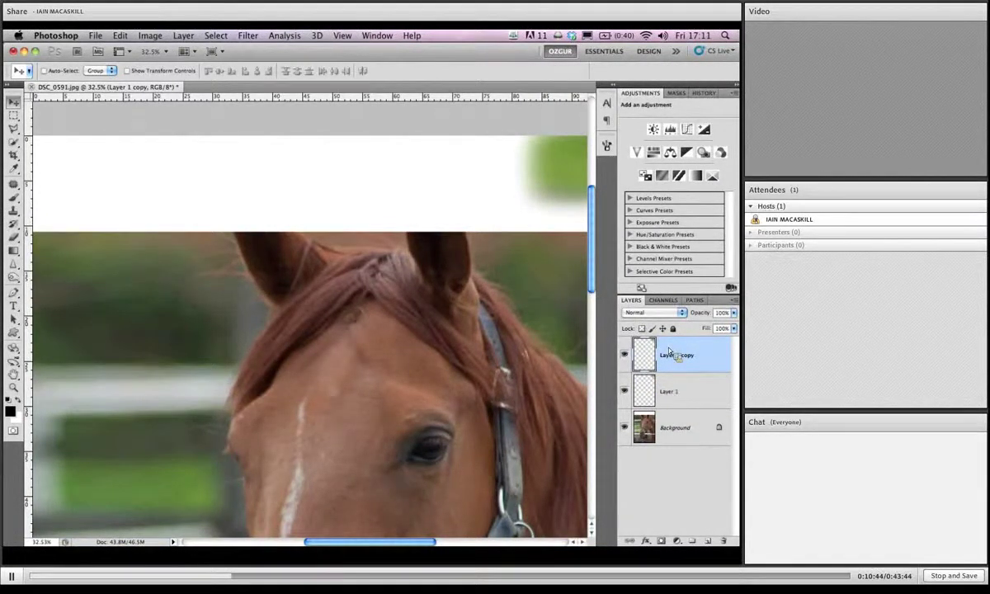
key("b")
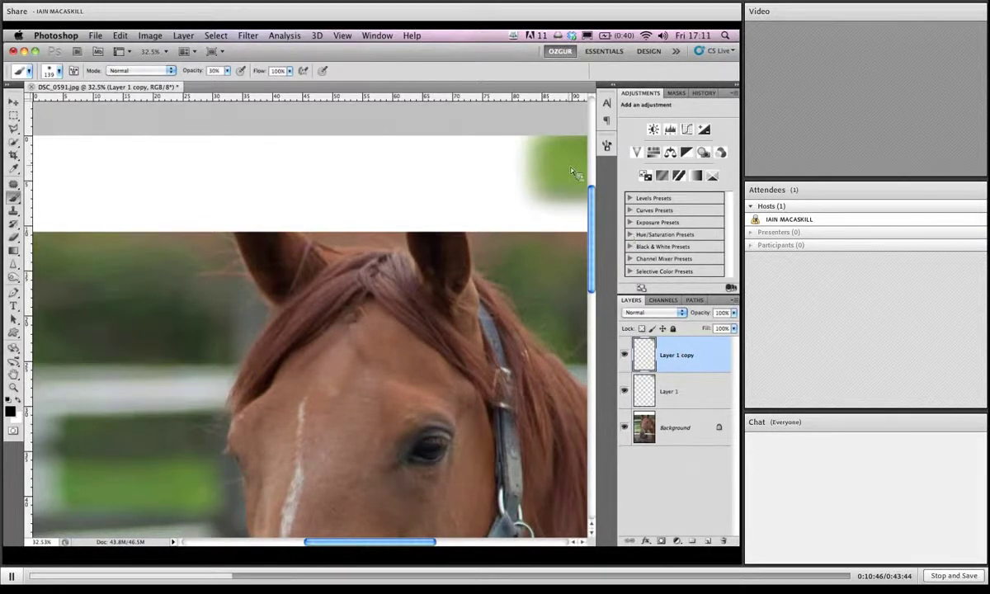
key("v")
left_click_drag(573, 173, 494, 170)
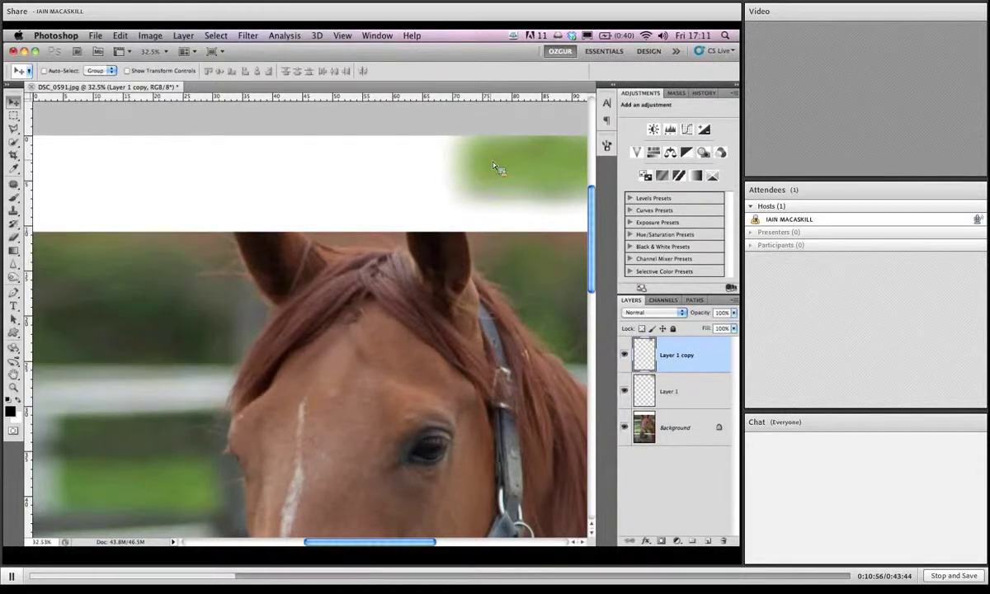
Merge the two green patch layers and place a duplicate of the merged patch below it, reaching the photo's upper edge.
scroll(182, 444, "down", 5)
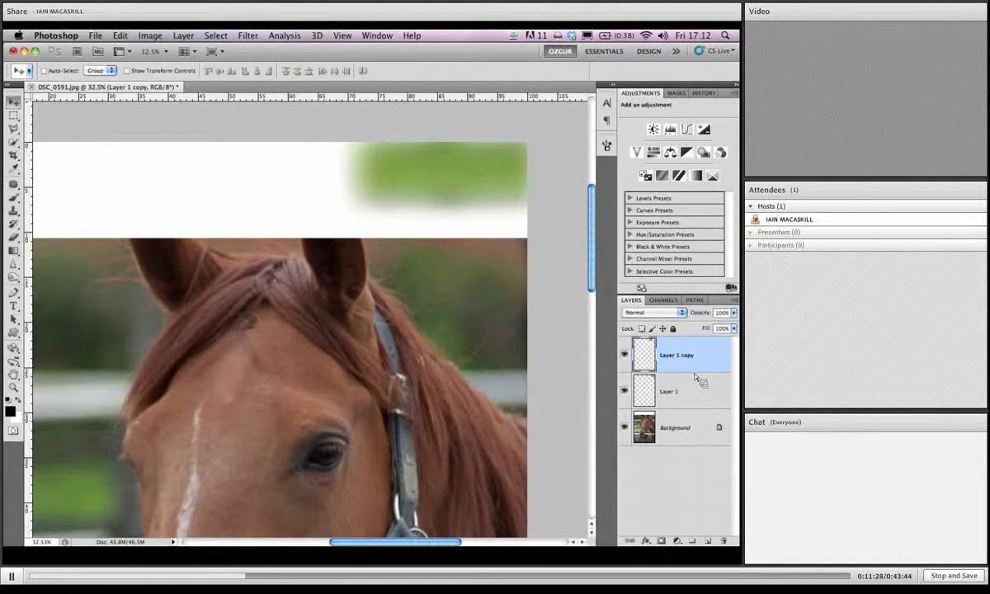
key("Delete")
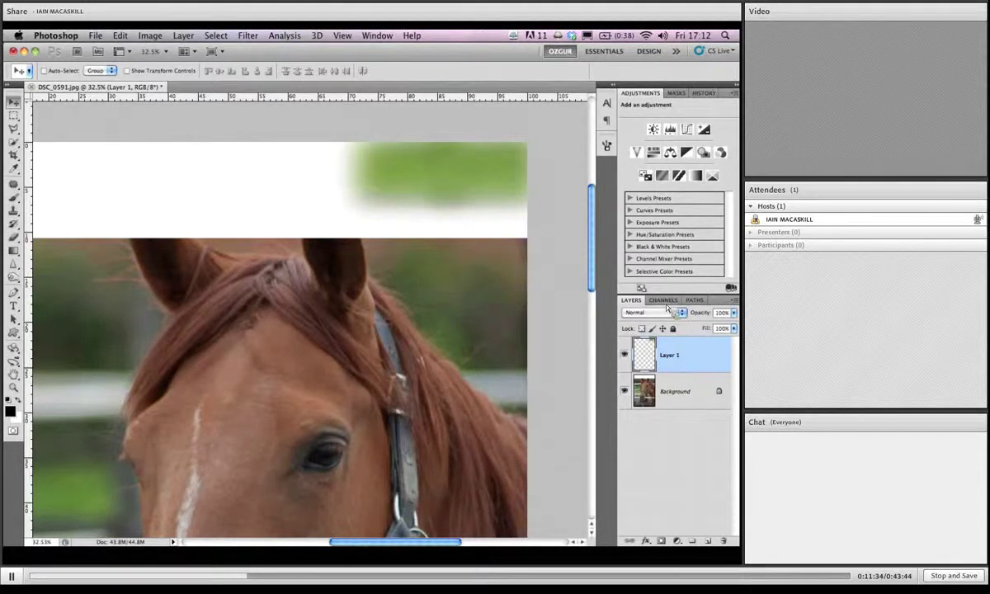
left_click_drag(400, 173, 454, 232)
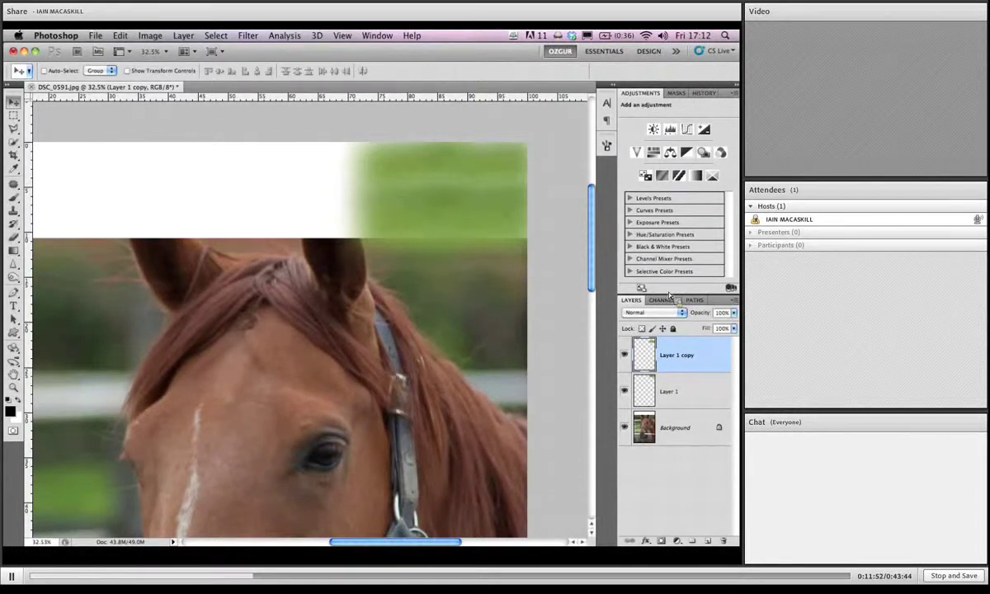
Place another copy of the green patch lower, overlapping the photo's upper edge, and merge the three green patch layers.
left_click_drag(660, 374, 659, 359)
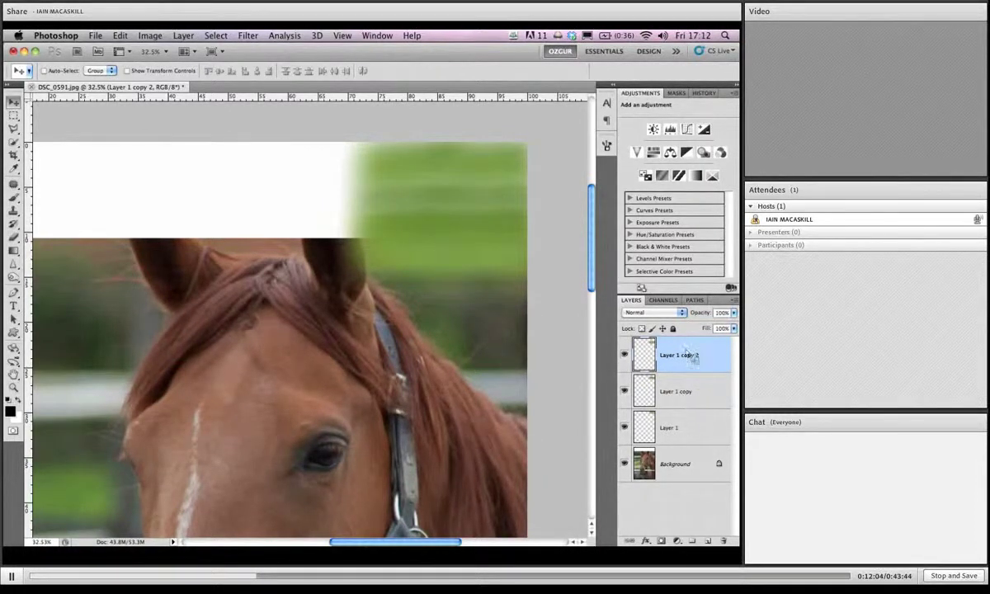
left_click(684, 429, "shift")
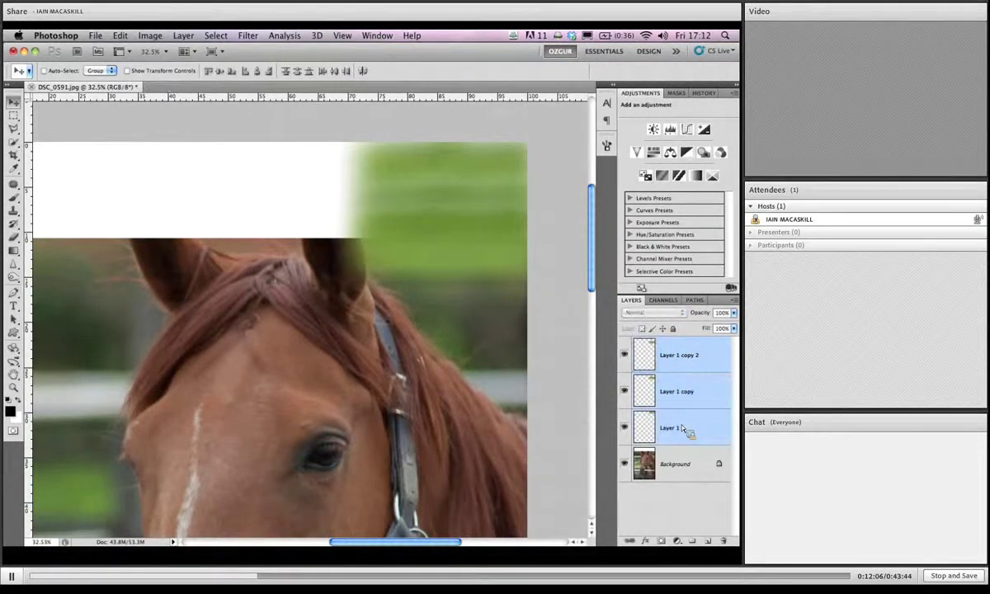
key("super+e")
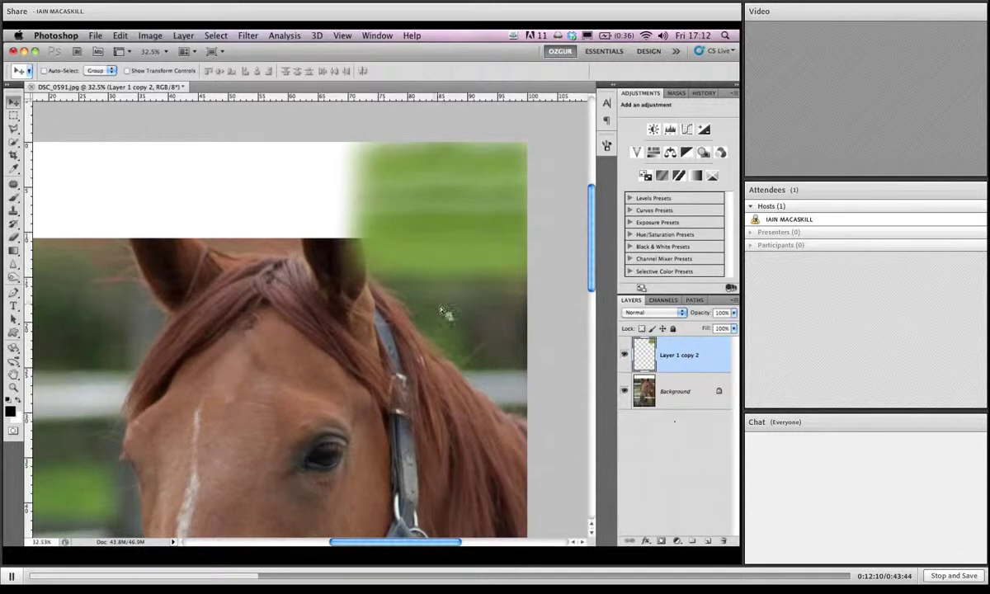
Duplicate the merged green patch, place the copy beside it to extend the green leftward over the horse's ear, and merge both layers.
scroll(445, 299, "down", 3)
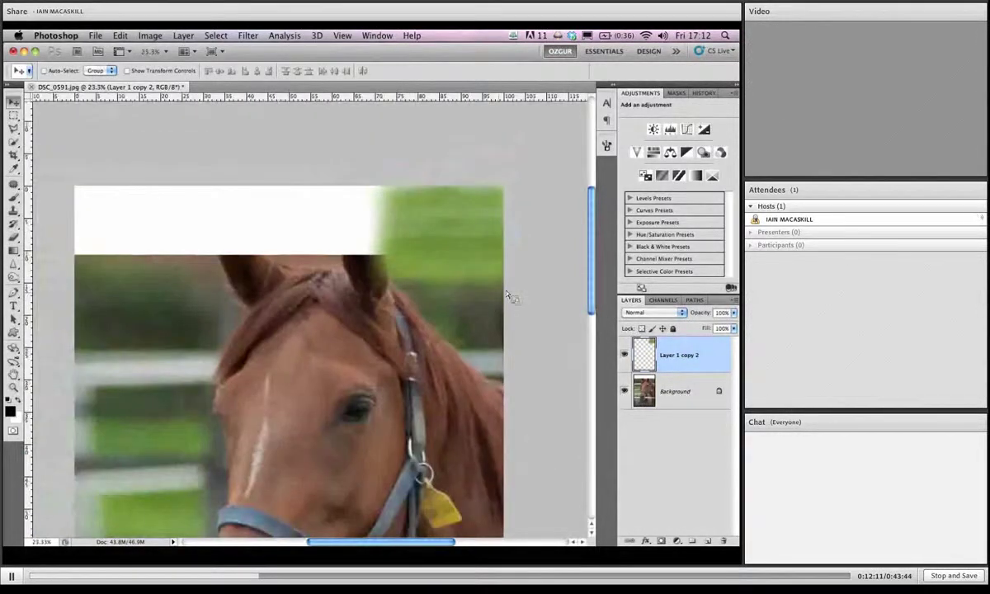
key("super+j")
left_click_drag(428, 242, 310, 244)
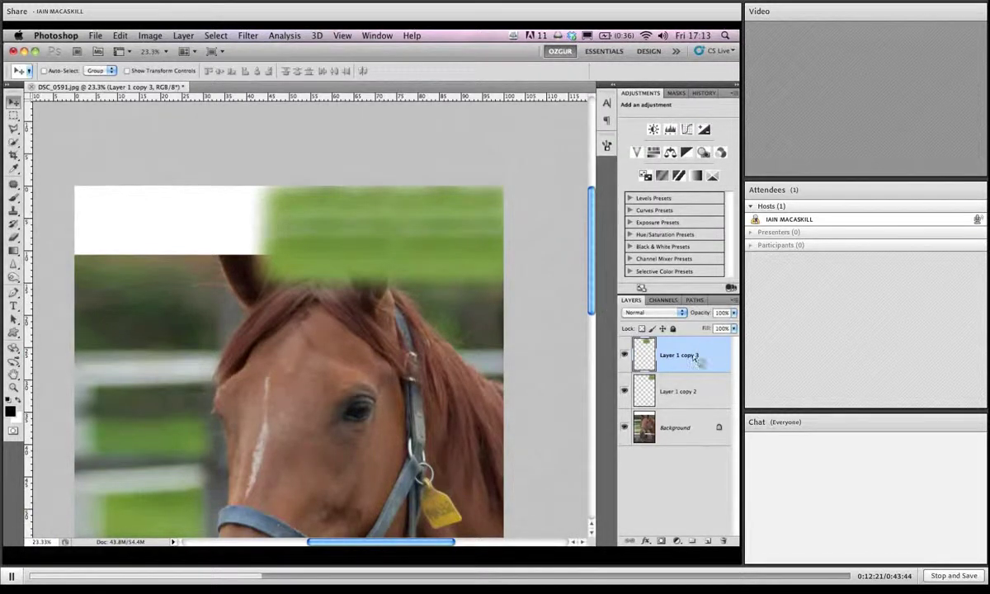
left_click(693, 389, "shift")
key("super+e")
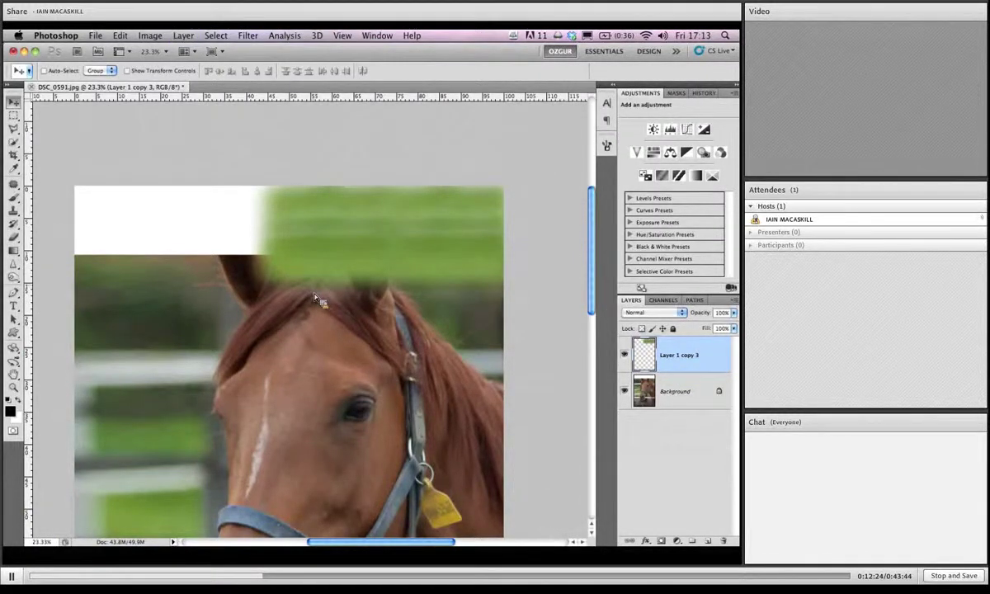
On the Background layer, outline a four-sided area of dark green background left of the horse's forelock with the Polygonal Lasso.
scroll(294, 276, "down", 3)
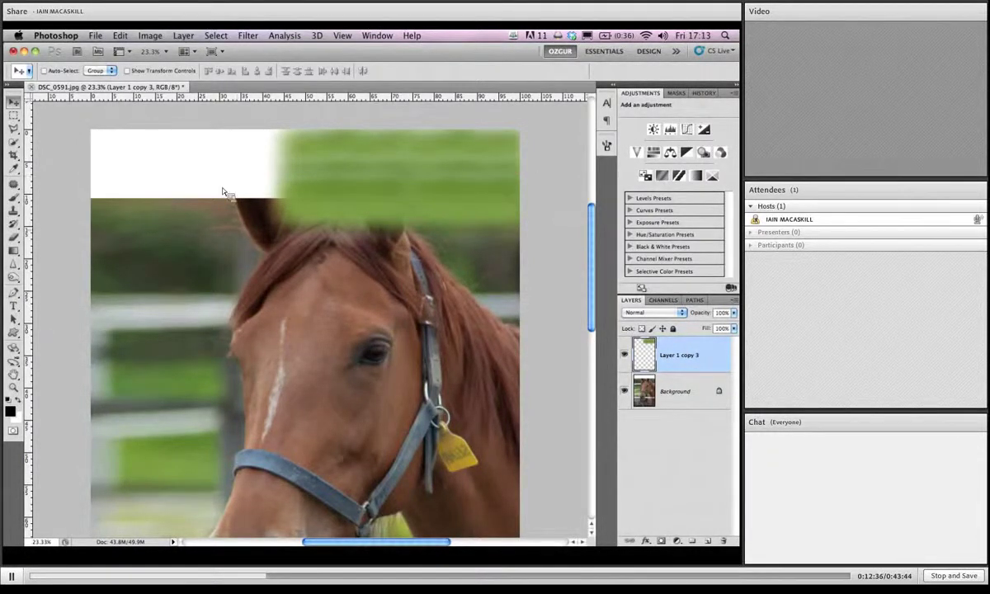
left_click(660, 391)
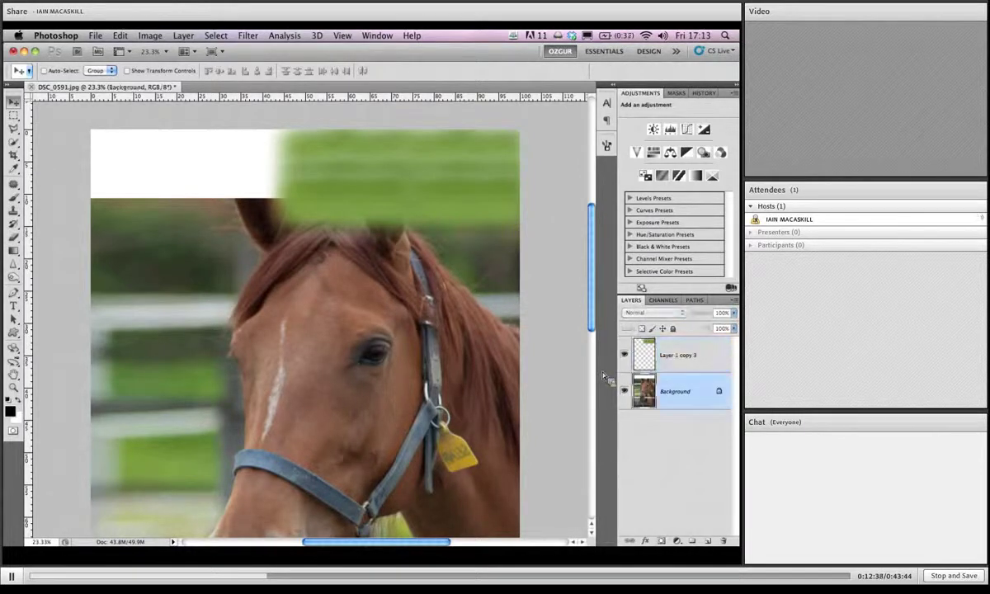
key("l")
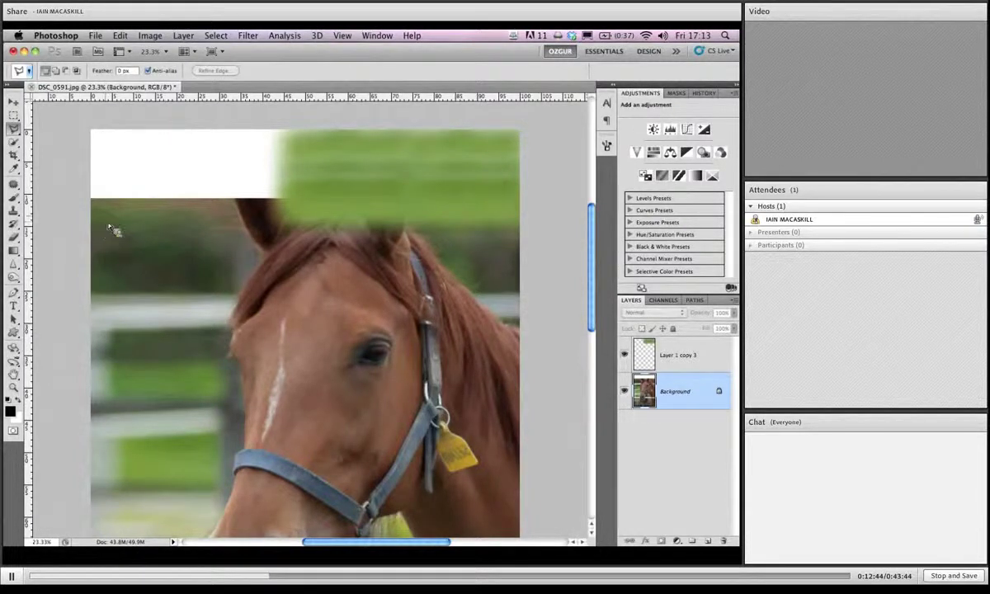
mouse_move(113, 219)
left_mouse_down()
mouse_move(112, 291)
mouse_move(222, 287)
mouse_move(191, 245)
mouse_move(198, 223)
mouse_move(120, 218)
left_mouse_up()
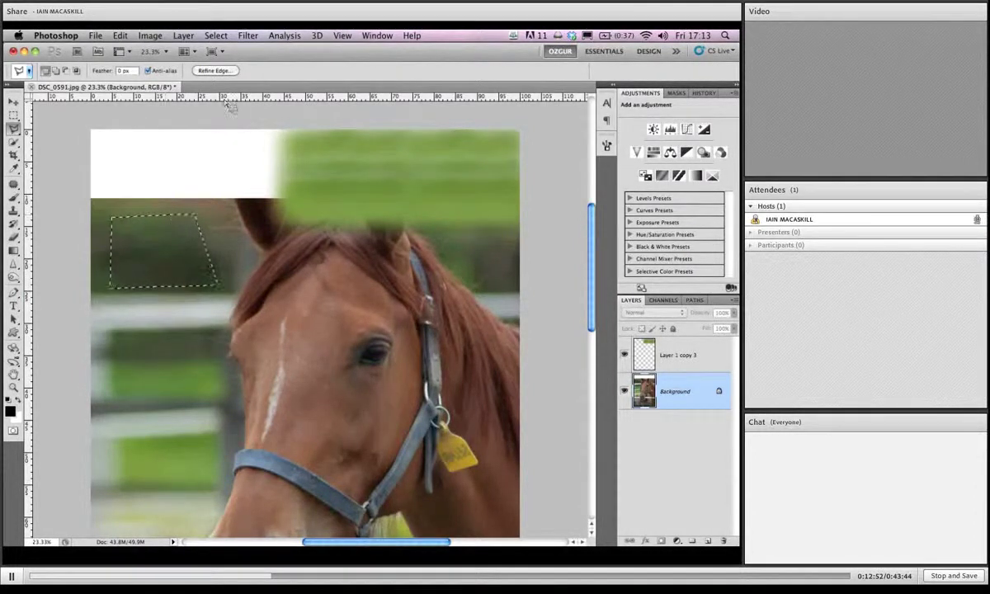
Refine the selection's edge with a 50.8 px feather and +16% shift edge, and copy the selection onto a new layer.
left_click(214, 70)
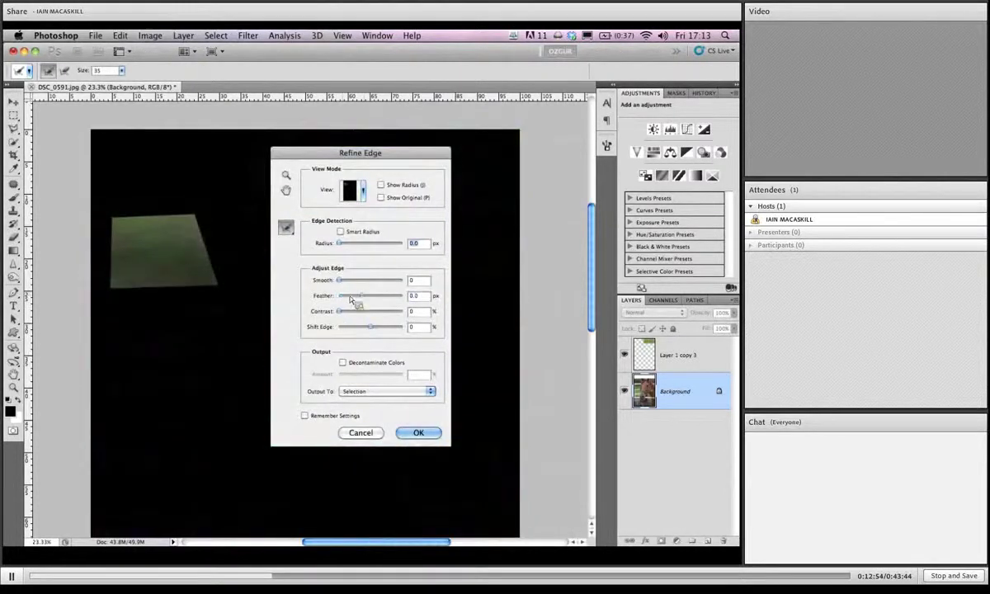
left_click_drag(339, 295, 378, 331)
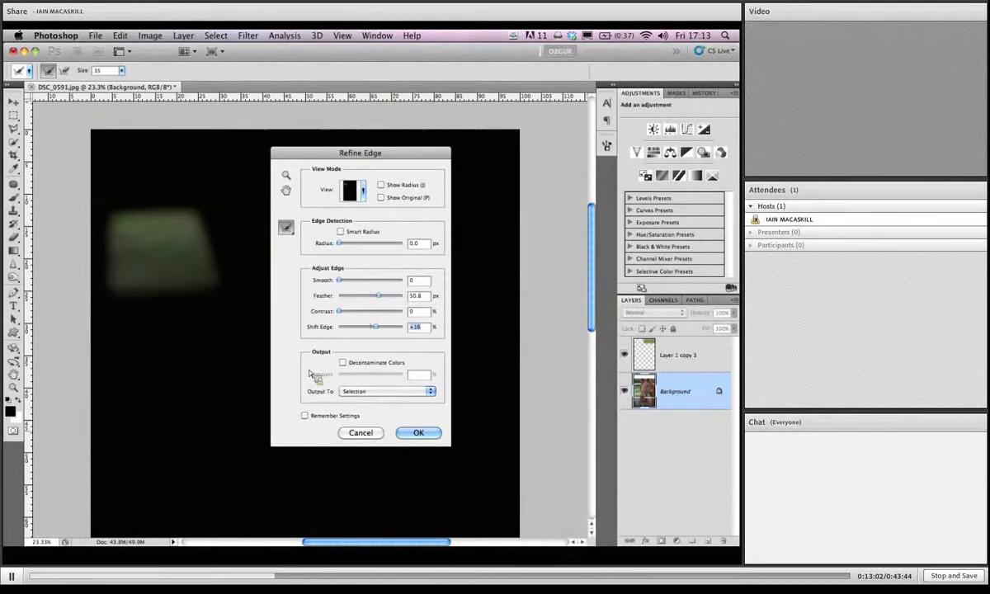
left_click(406, 433)
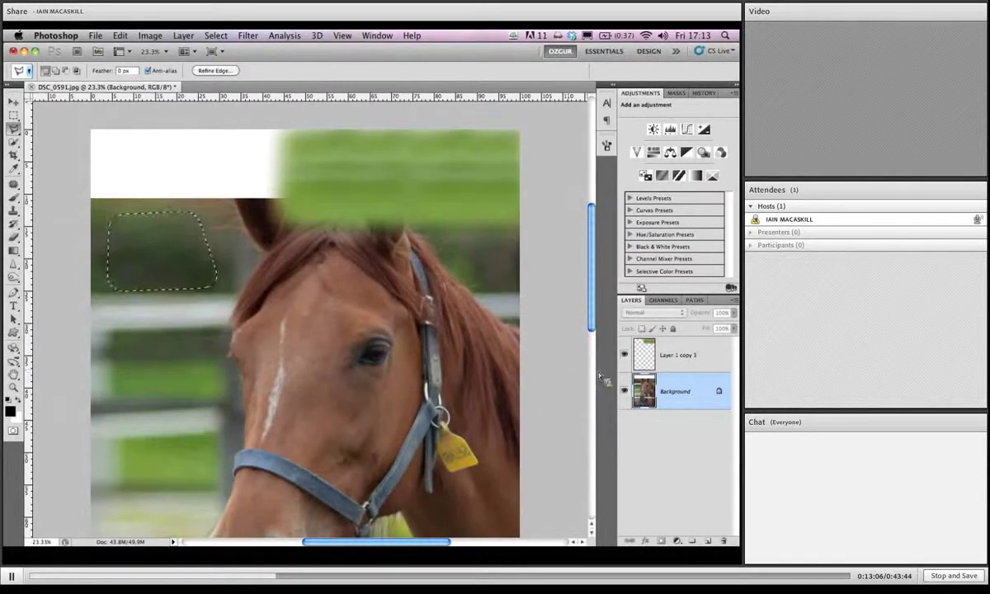
key("super+j")
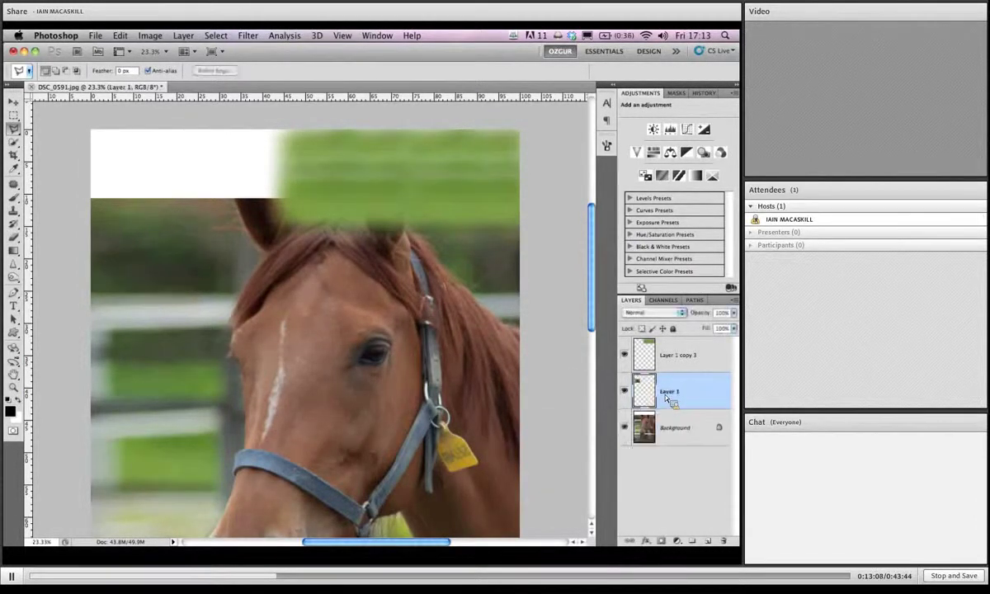
Stack the dark patch and a duplicate in the canvas's upper-left corner, covering the seam with the photo, and merge both layers.
key("v")
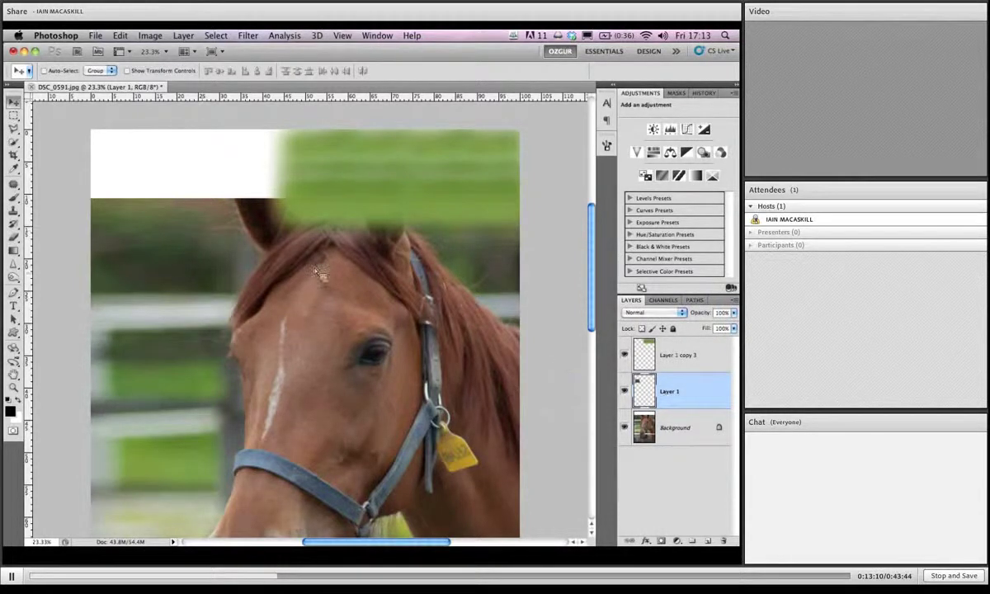
left_click_drag(160, 247, 125, 182)
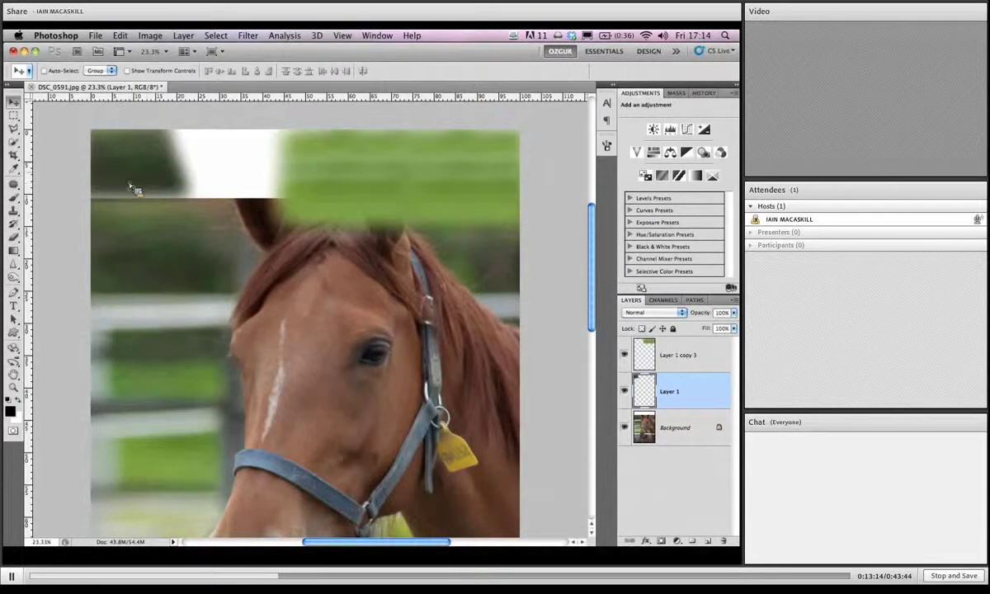
left_click_drag(201, 217, 162, 209)
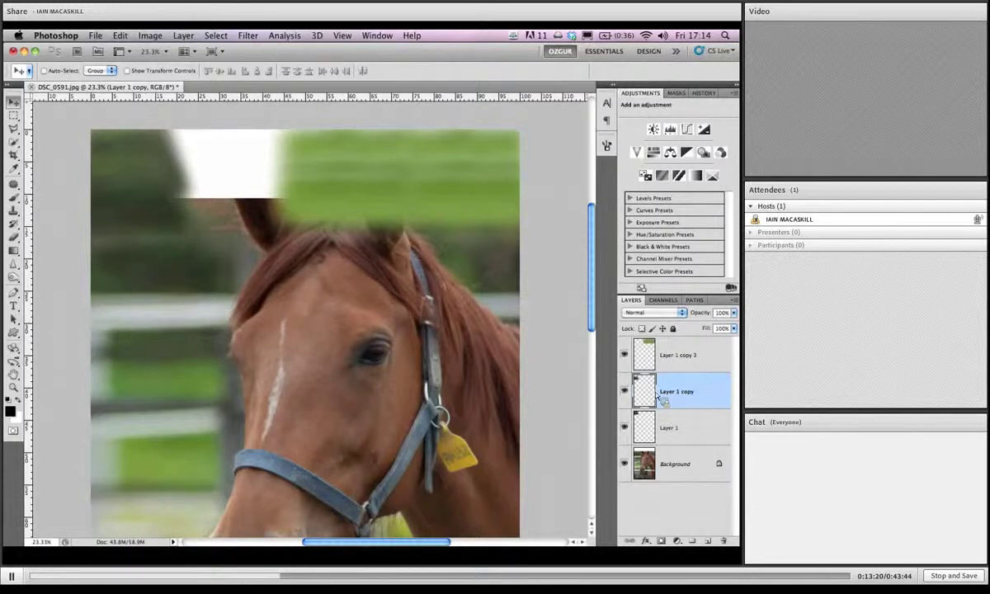
left_click(669, 428, "shift")
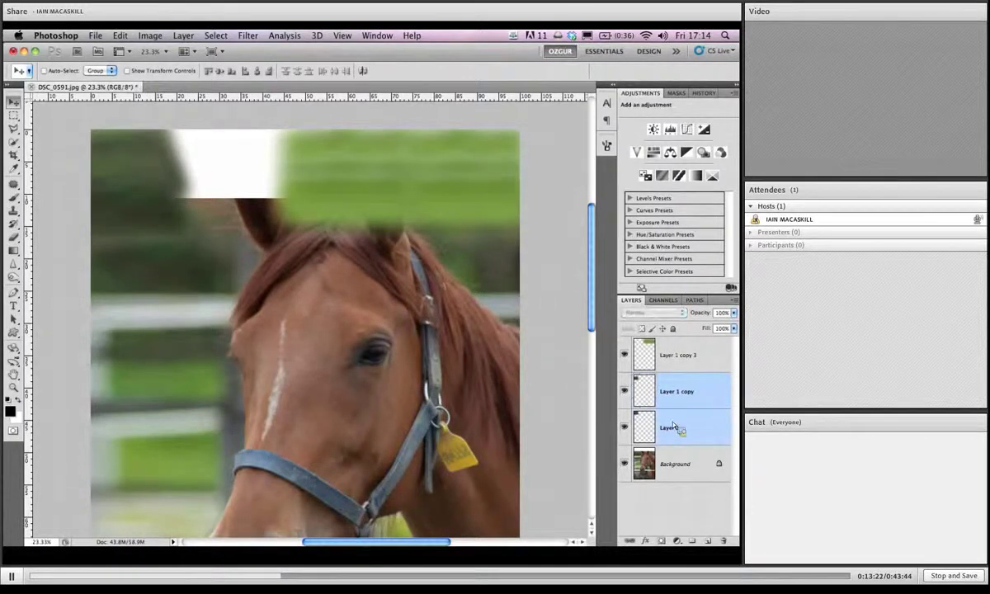
key("super+e")
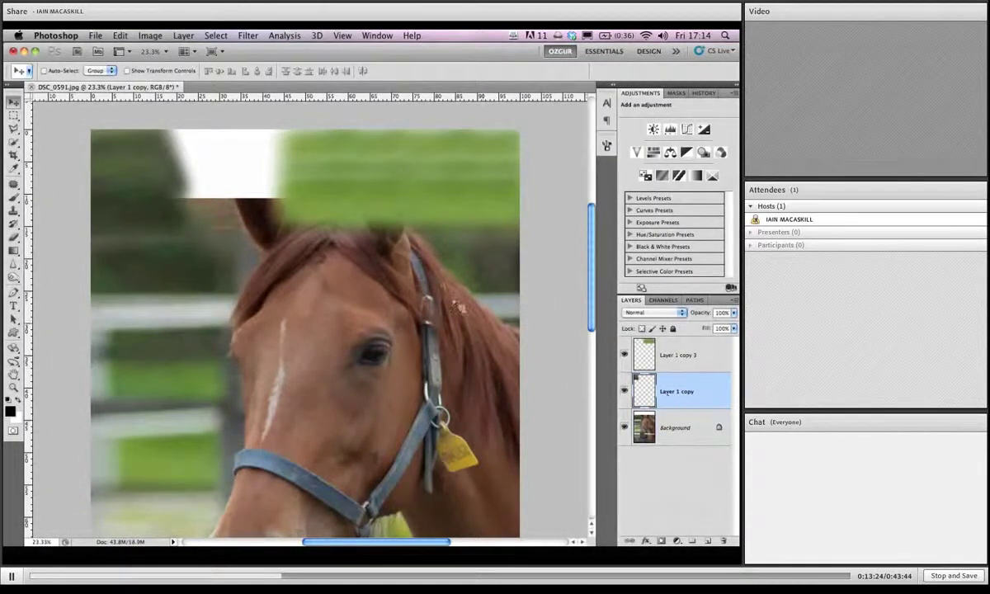
Fill the remaining white gap above the horse with two duplicates of the dark patch and merge the three dark patch layers.
left_click_drag(153, 155, 232, 168)
left_click_drag(231, 165, 294, 172)
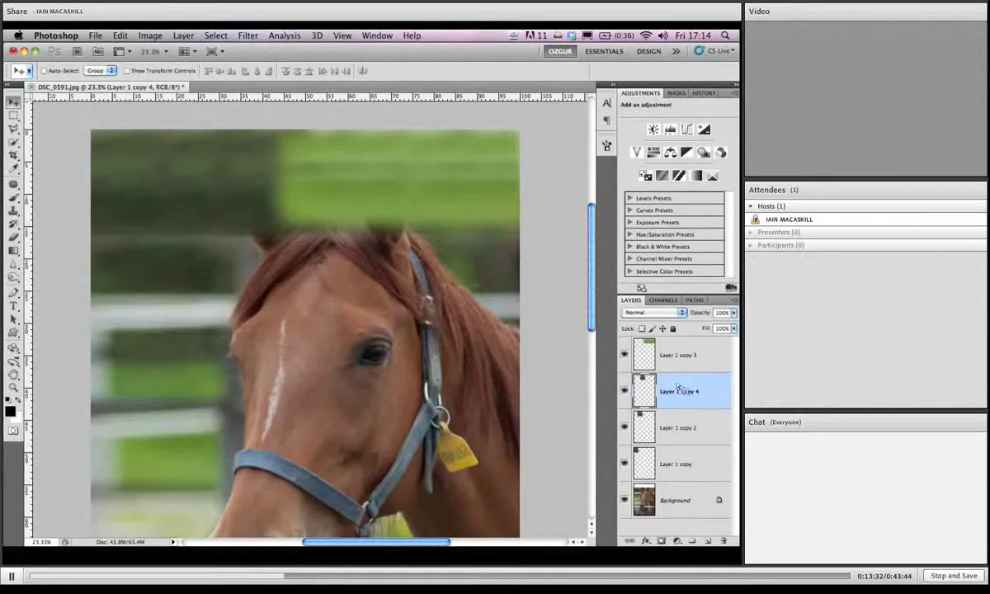
left_click(668, 466, "shift")
key("super+e")
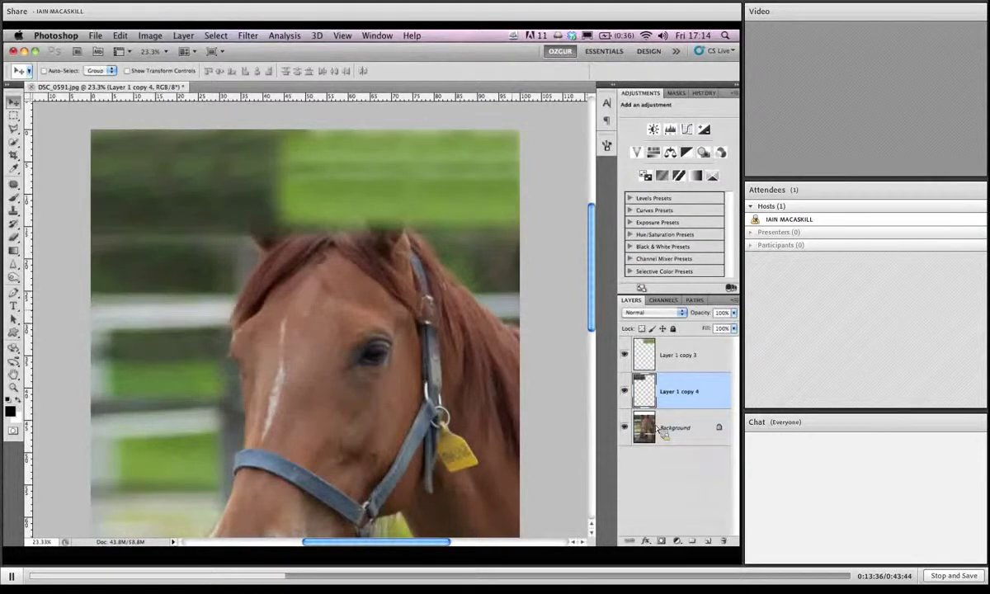
Activate the Eraser on the merged green patch layer and check its brush size and hardness settings.
left_click(681, 357)
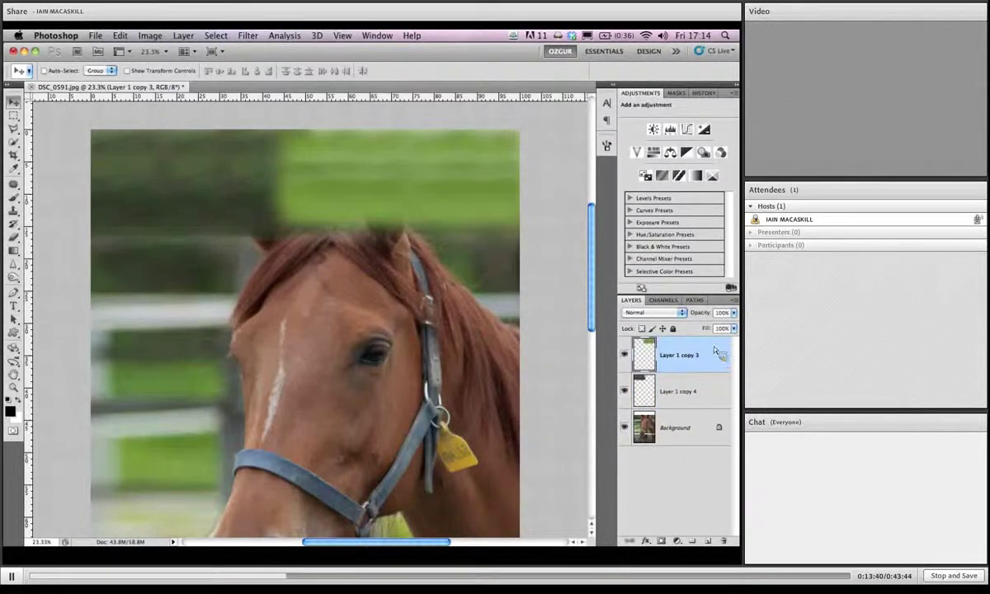
left_click_drag(691, 357, 302, 143)
key("e")
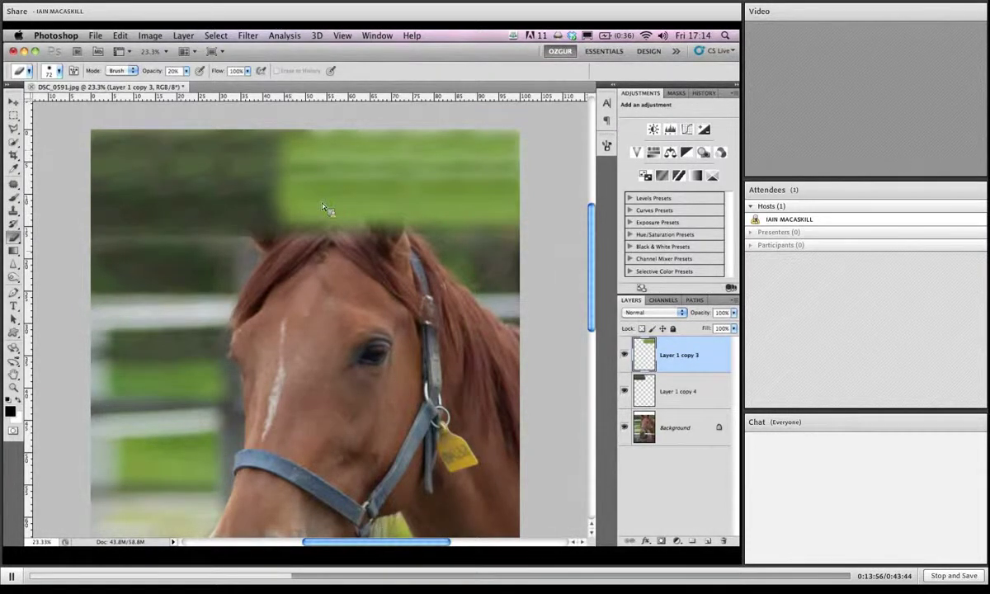
right_click(236, 223)
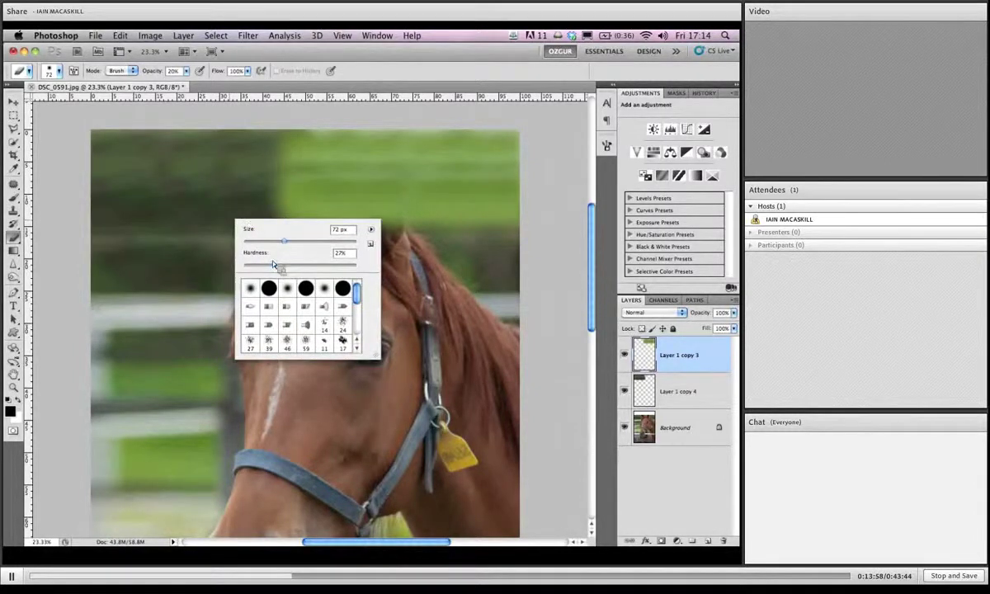
left_click(198, 168)
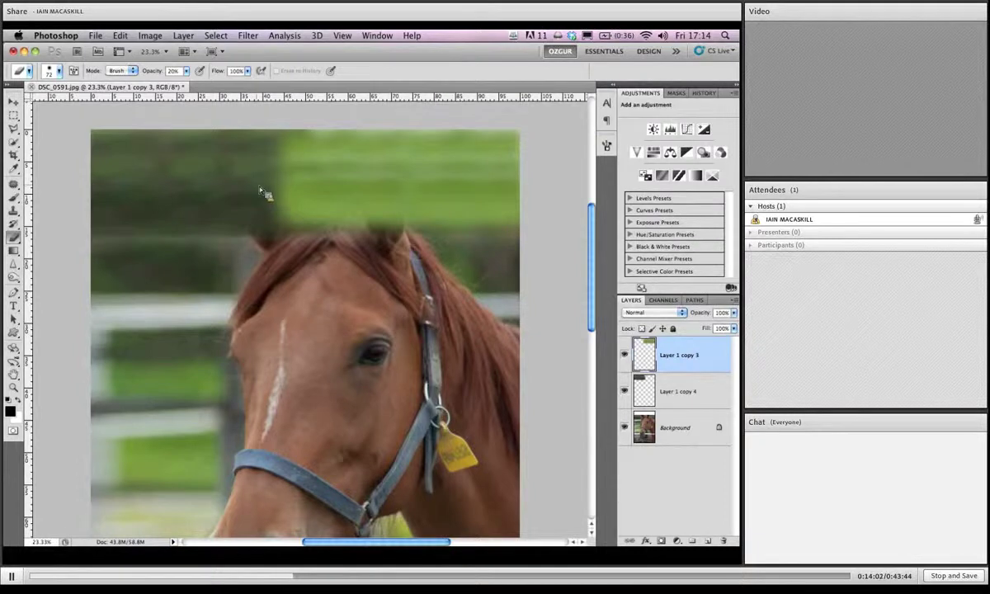
Enlarge the eraser brush and try different sizes and hardness settings, ending at 502 px.
key("bracketright")
key("bracketright")
key("bracketright")
key("bracketright")
key("bracketright")
key("bracketright")
key("bracketright")
left_click_drag(226, 197, 336, 207)
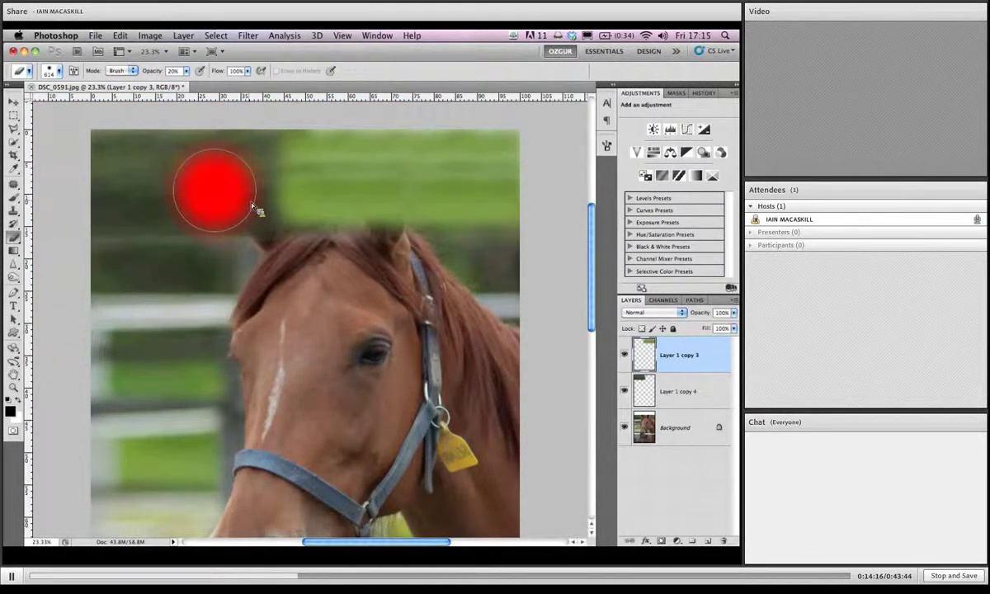
left_click_drag(251, 206, 237, 136)
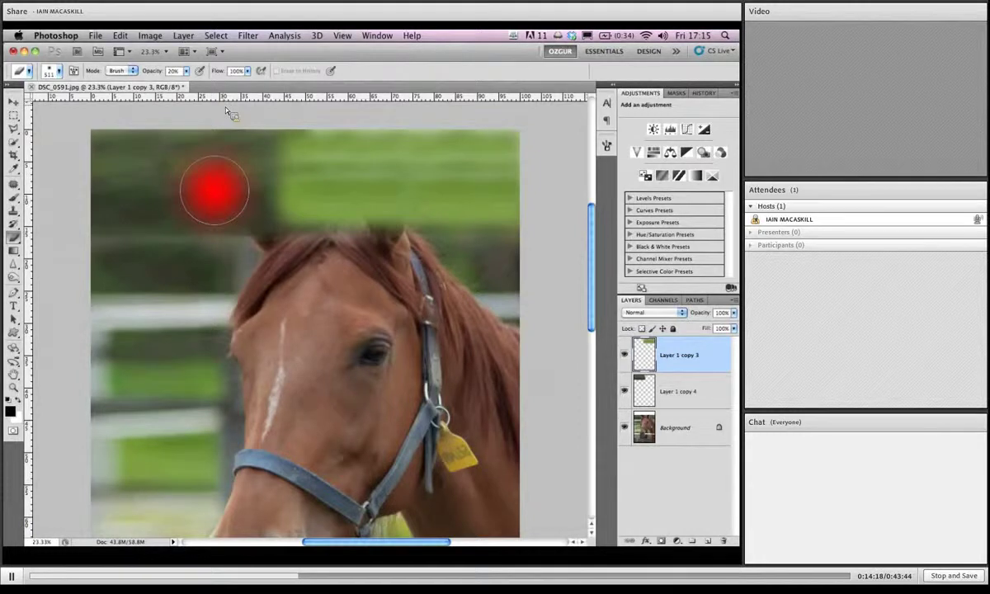
left_click_drag(226, 113, 226, 113)
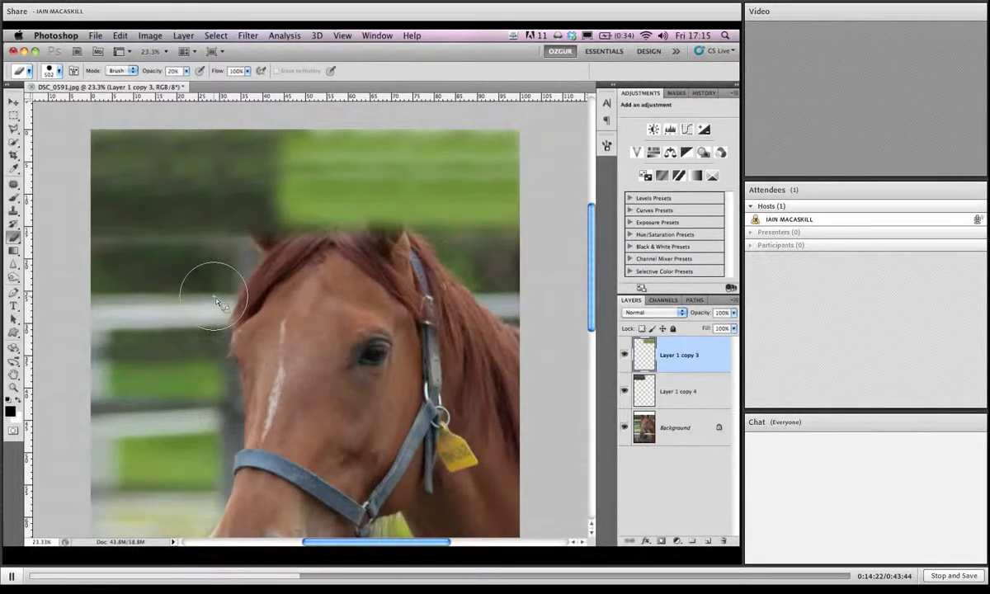
mouse_move(216, 301)
left_mouse_down()
mouse_move(276, 277)
mouse_move(280, 285)
left_mouse_up()
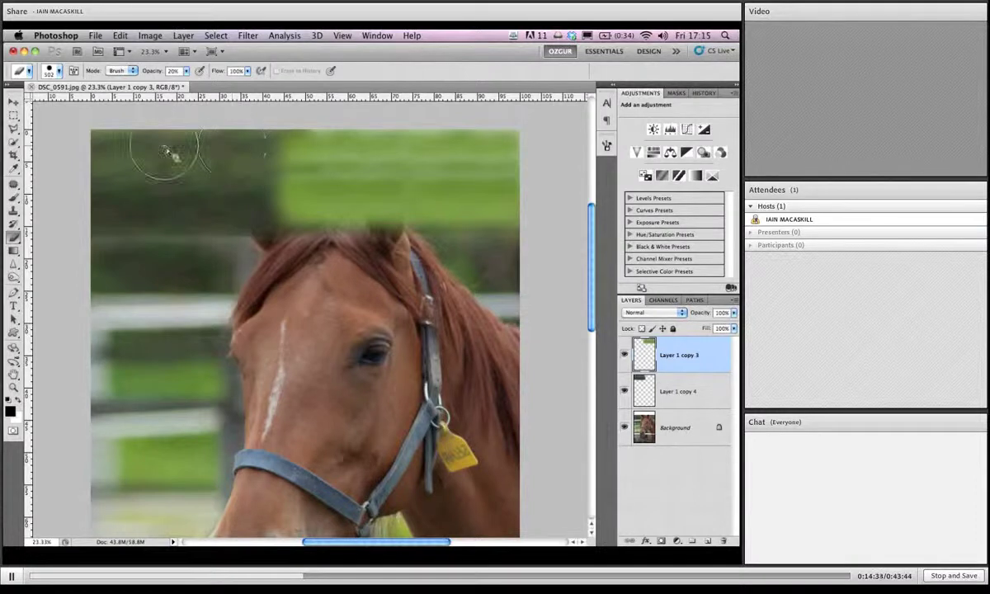
Enlarge the eraser brush to 759 px, try erasing the green patch's left edge at 20% opacity, and undo the stroke.
left_click(162, 205)
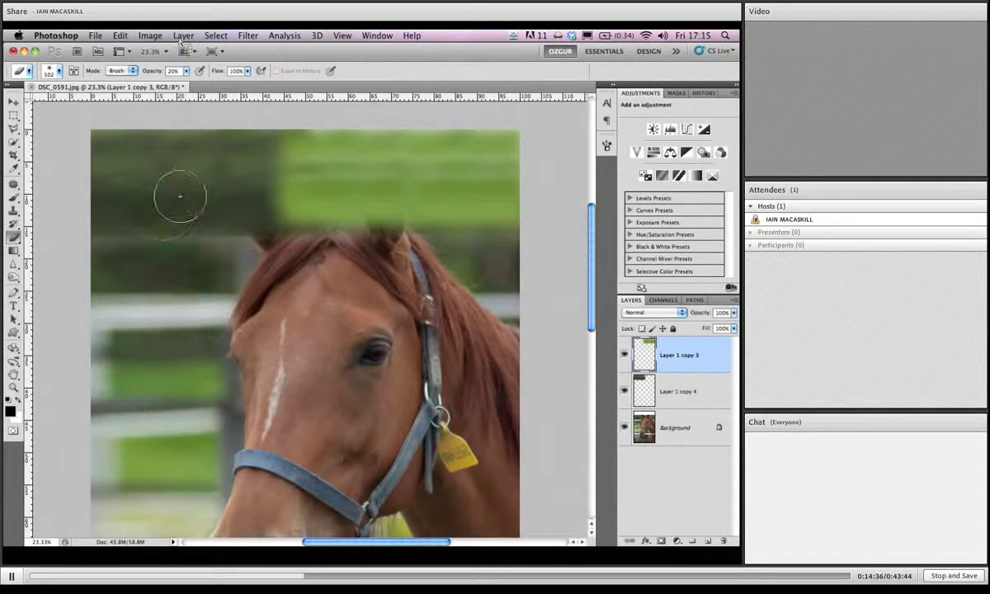
left_click(188, 195)
key("bracketright")
key("bracketright")
key("bracketright")
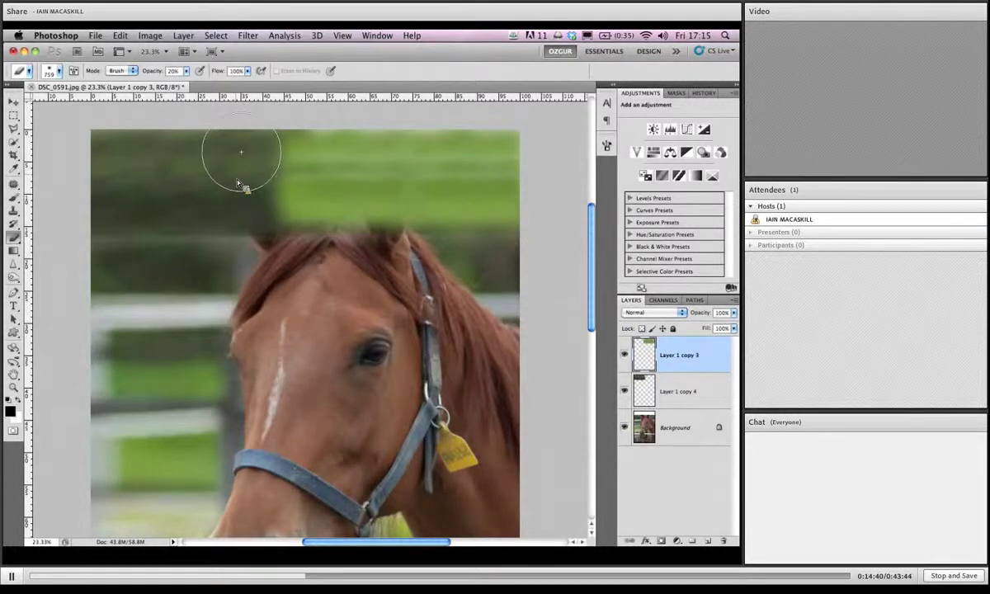
left_click(272, 175)
key("ctrl+z")
Blend the green patch's left edge into the dark patch with a 1282 px eraser at 100% opacity, undoing the excess stroke.
key("0")
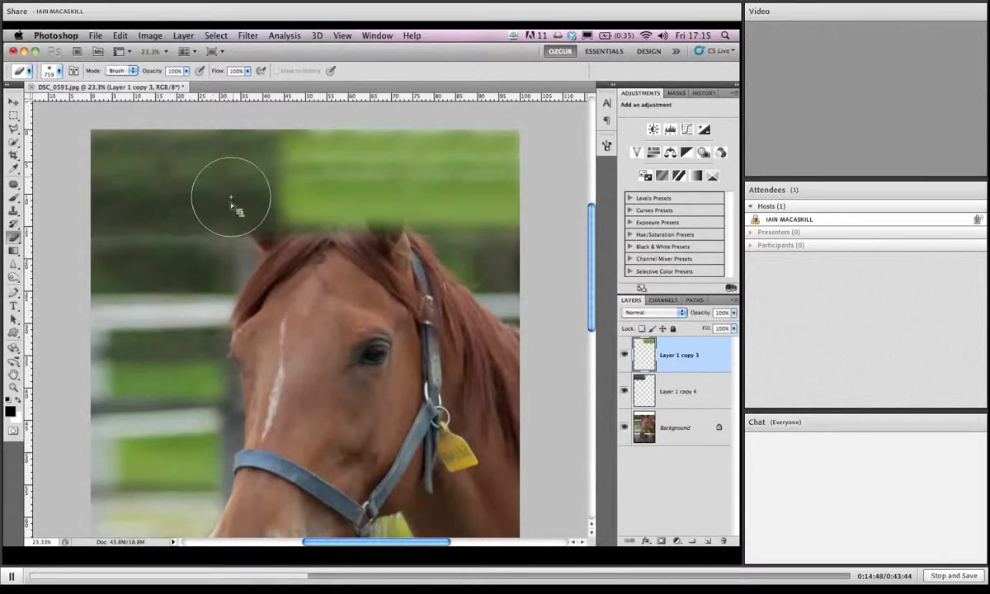
left_click_drag(232, 148, 260, 168)
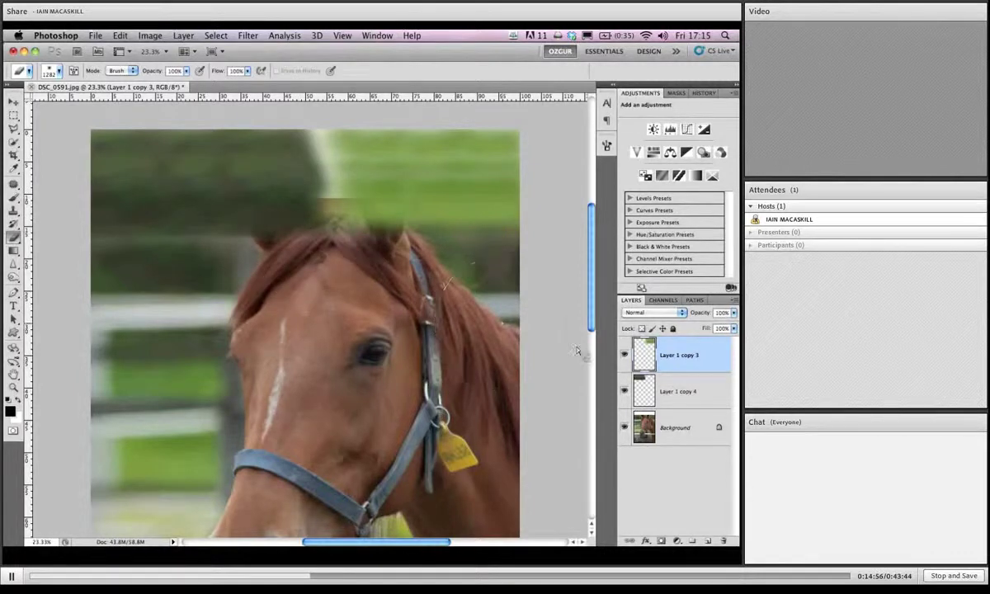
key("ctrl+z")
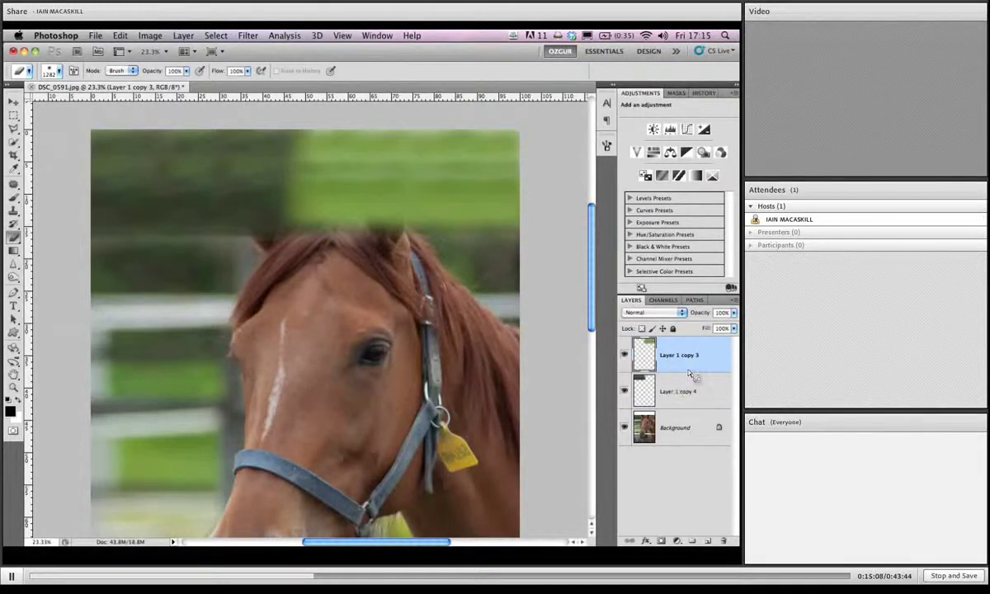
Merge the green and dark background patch layers into one layer and duplicate the merged layer.
left_click(658, 390, "shift")
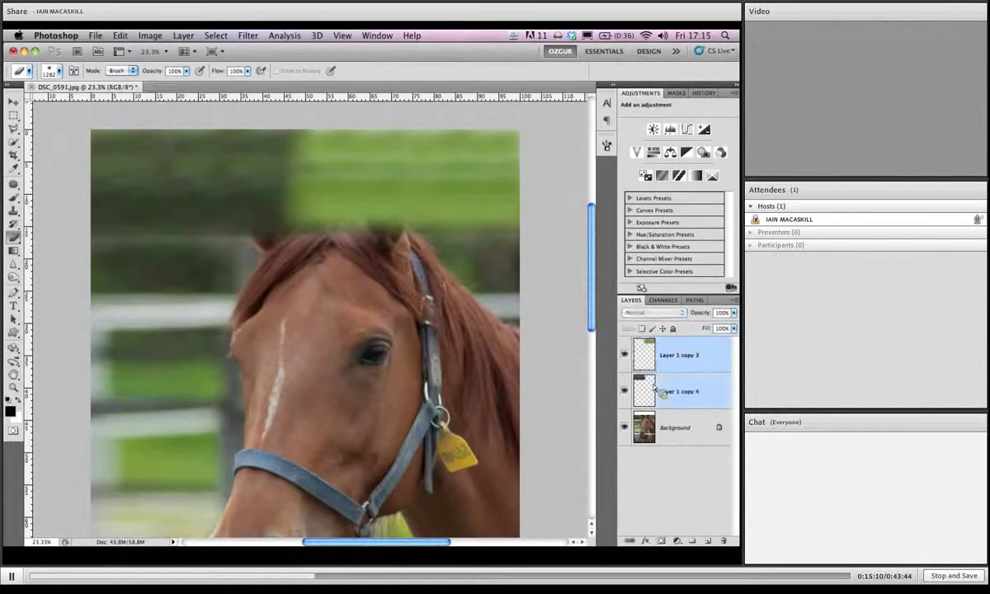
key("ctrl+e")
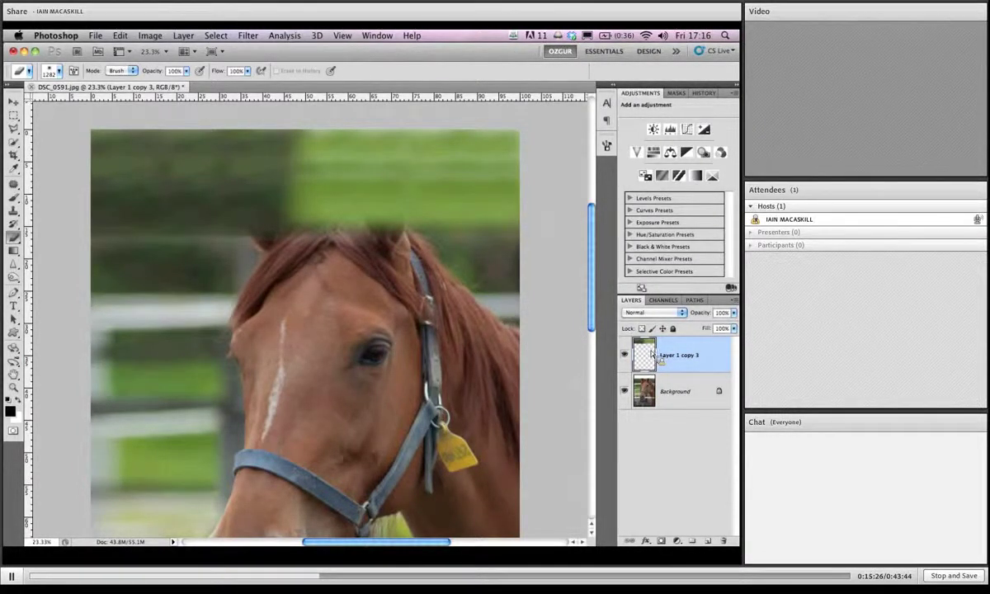
key("super+j")
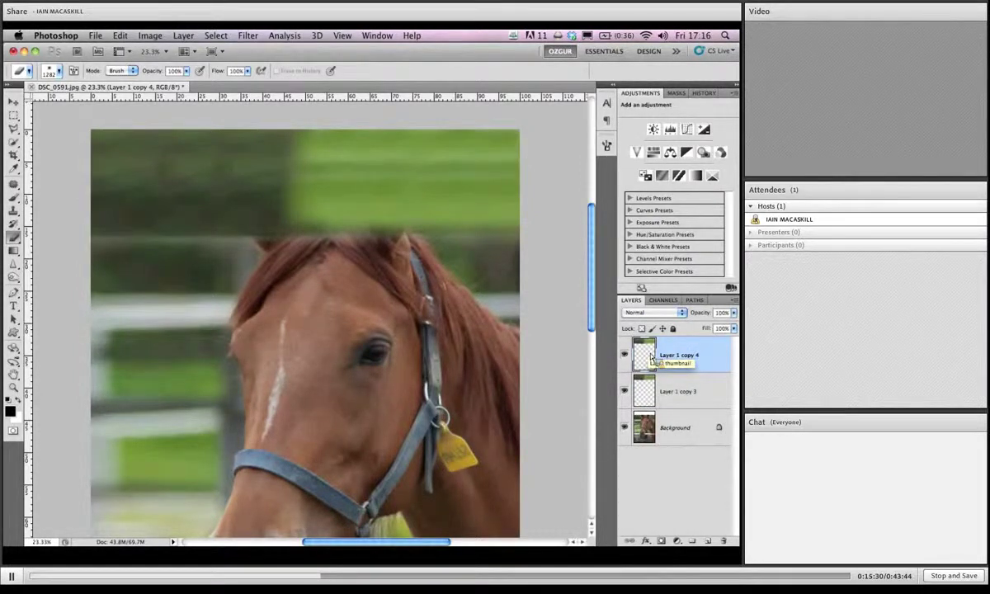
Flip the duplicated patch to -100% width and -100% height, and lower its layer opacity to 47%.
key("super+t")
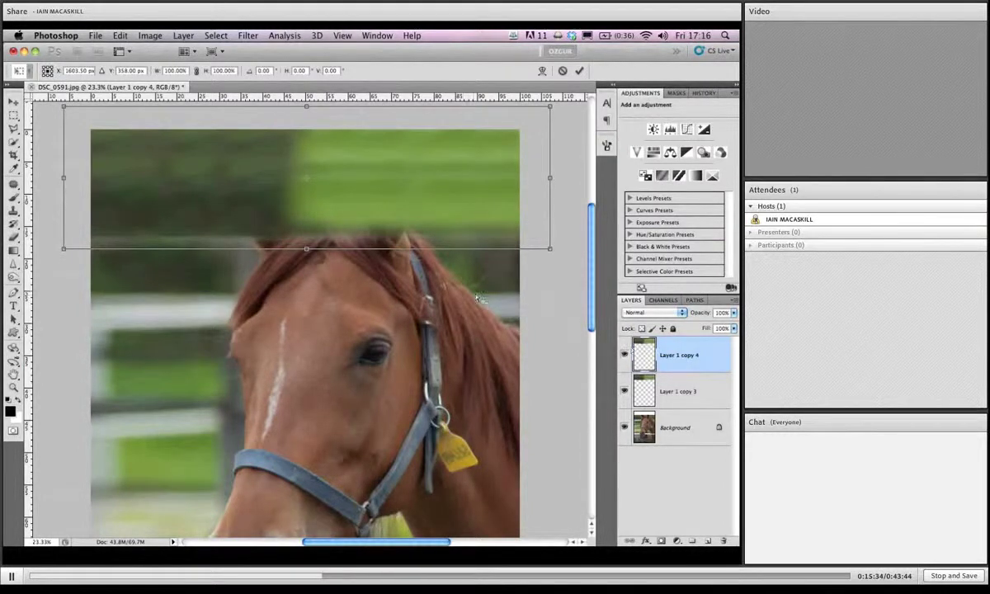
left_click_drag(569, 214, 57, 92)
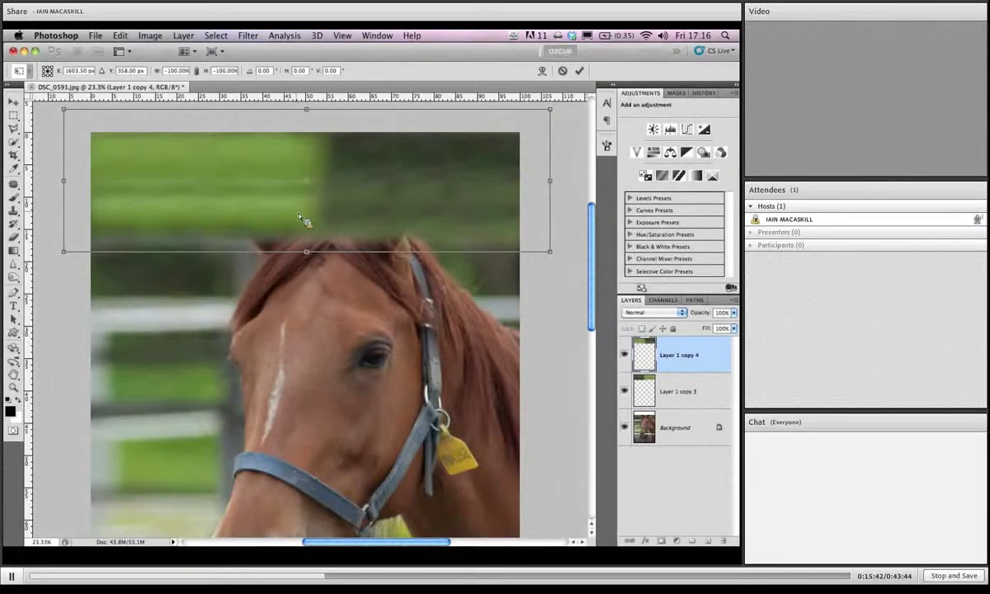
key("Return")
key("b")
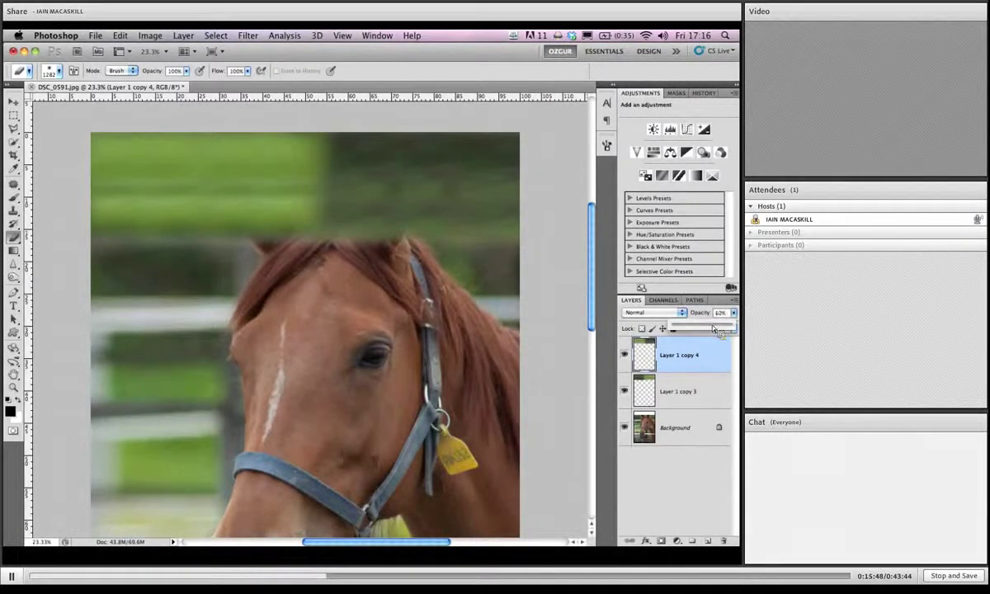
left_click(733, 312)
left_click_drag(730, 327, 709, 329)
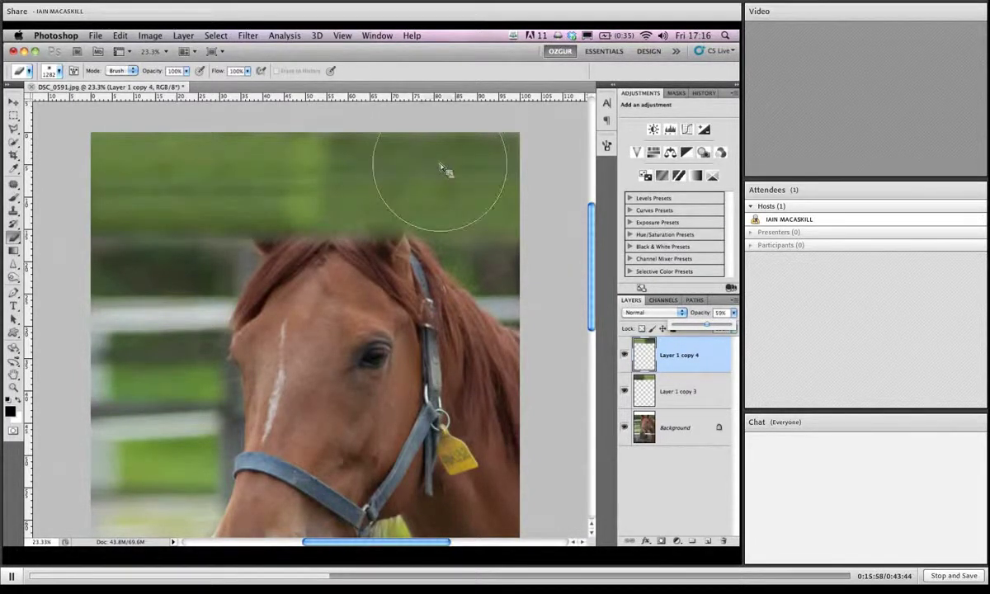
left_click_drag(707, 325, 703, 325)
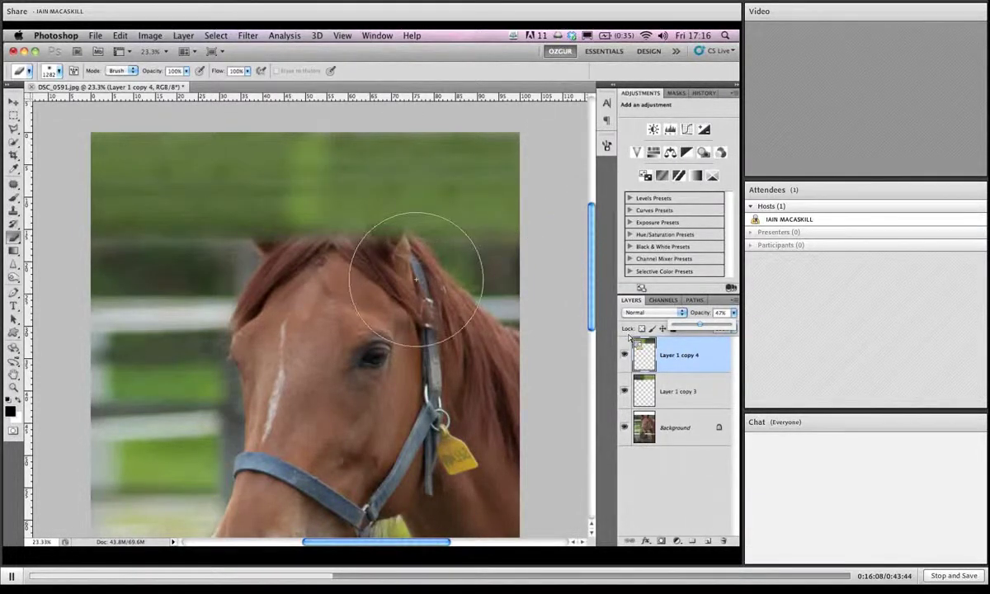
Merge the two overlapping patch layers into one and toggle the merged layer's visibility to compare the image with and without it.
left_click(660, 390)
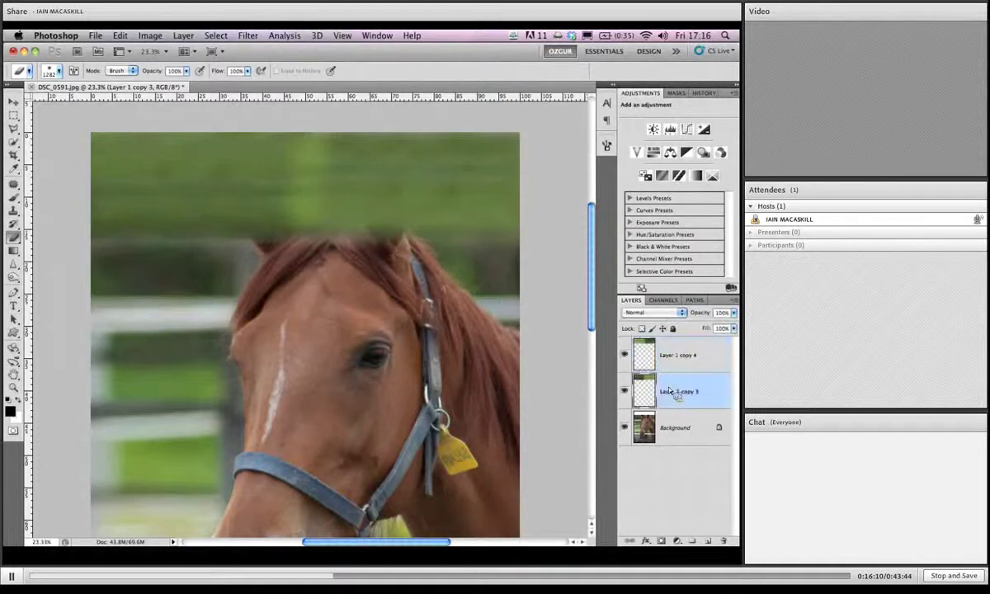
left_click(678, 368, "shift")
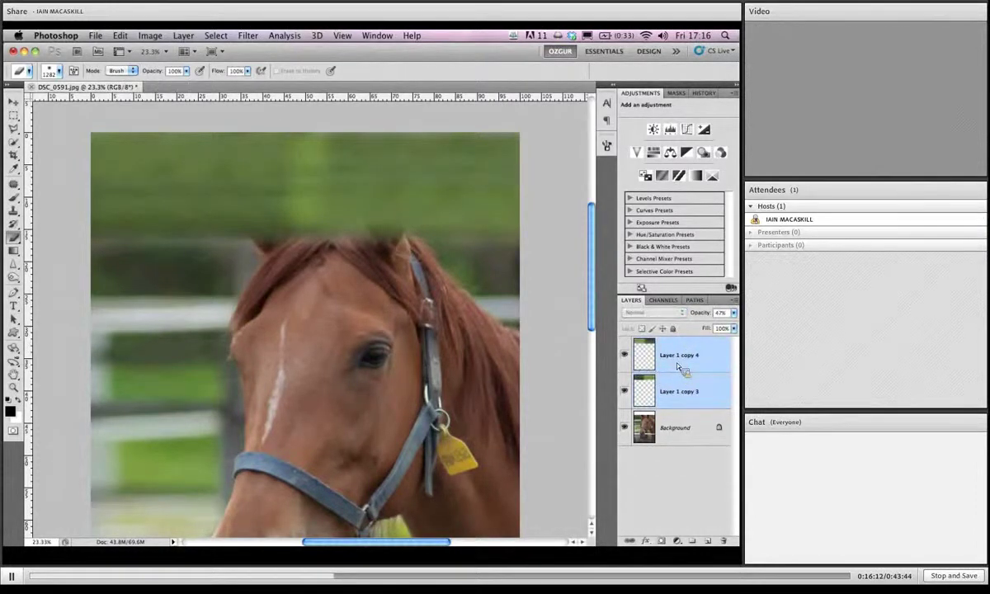
key("ctrl+e")
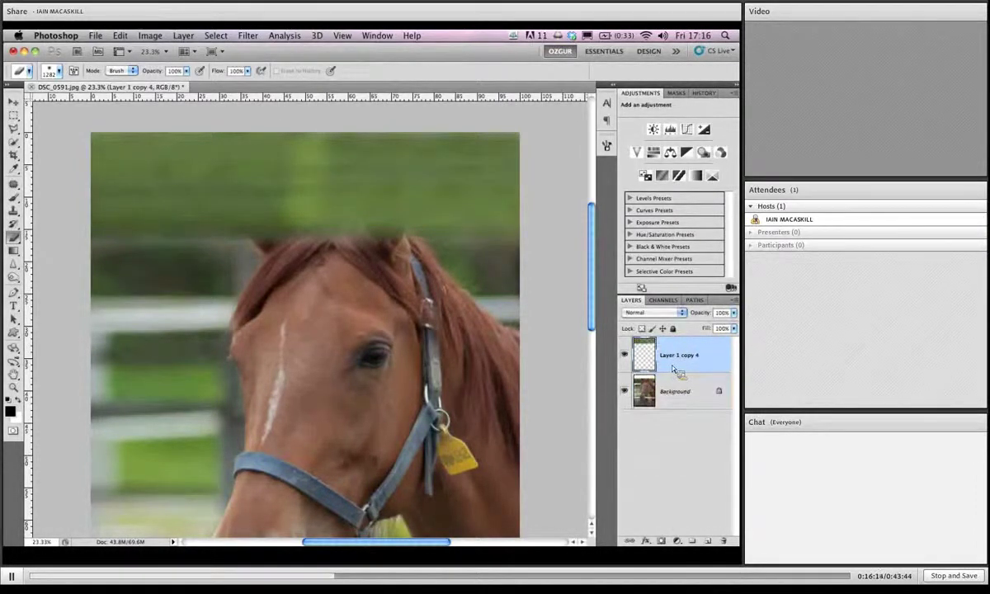
left_click(624, 354)
left_click(625, 354)
left_click(624, 355)
left_click(624, 355)
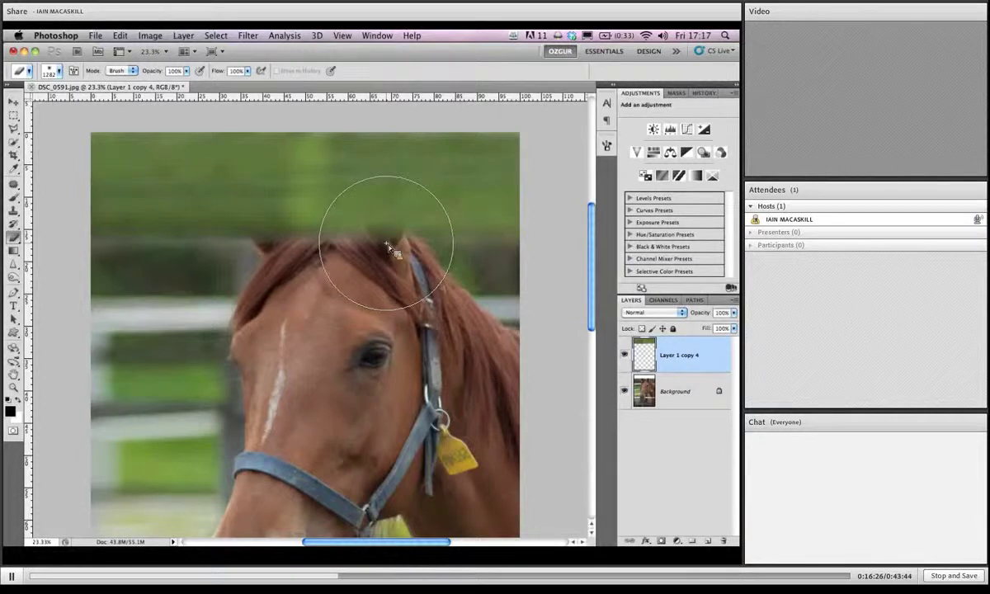
Open the second horse photo, DSC_0535.jpg.
key("super+o")
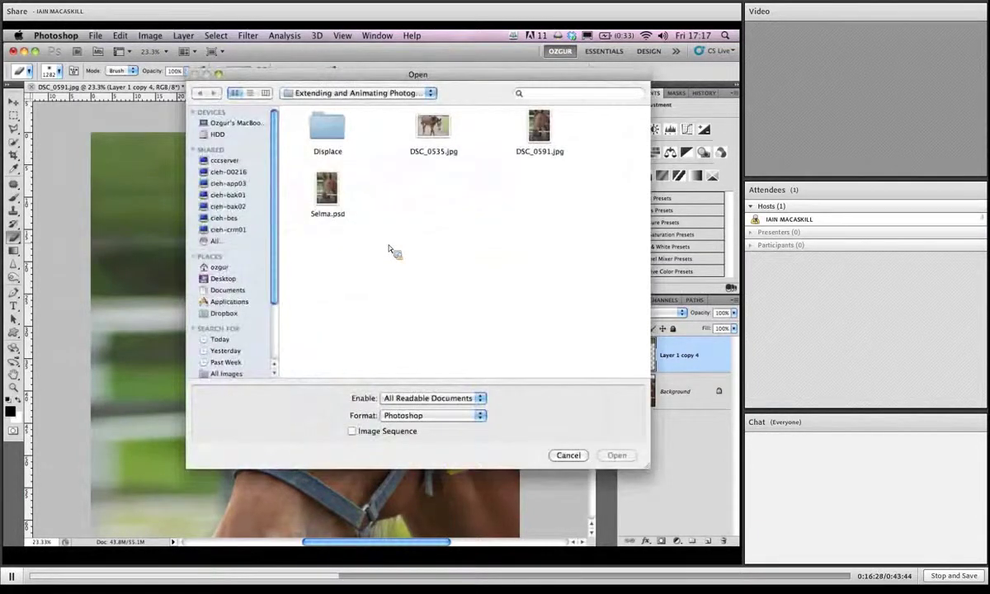
left_click(430, 131)
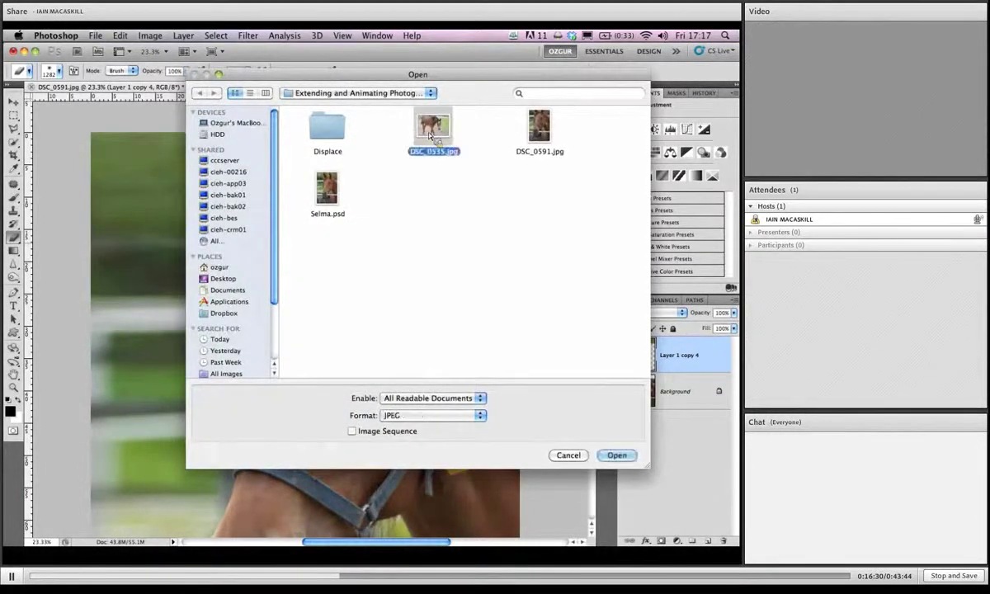
double_click(430, 132)
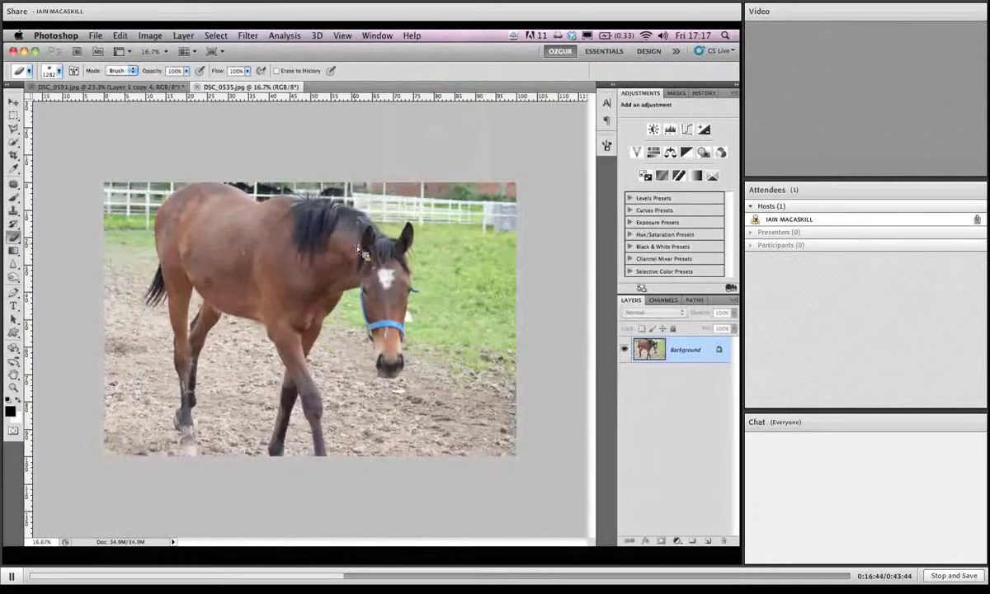
Select the horse's ear that stands against the grass with Quick Selection, and trim the excess at its base with the Lasso.
left_click_drag(358, 250, 472, 256)
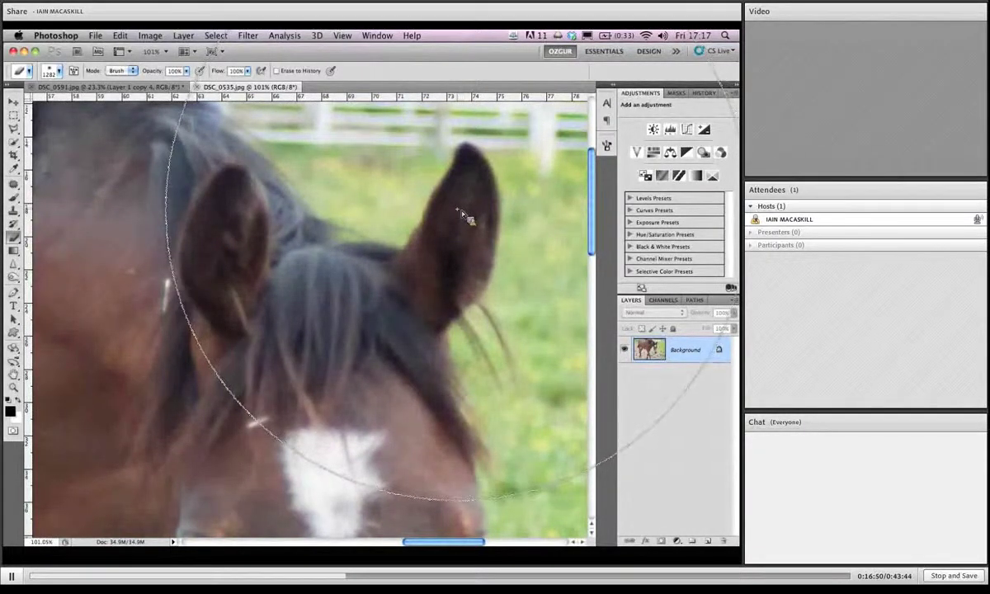
key("w")
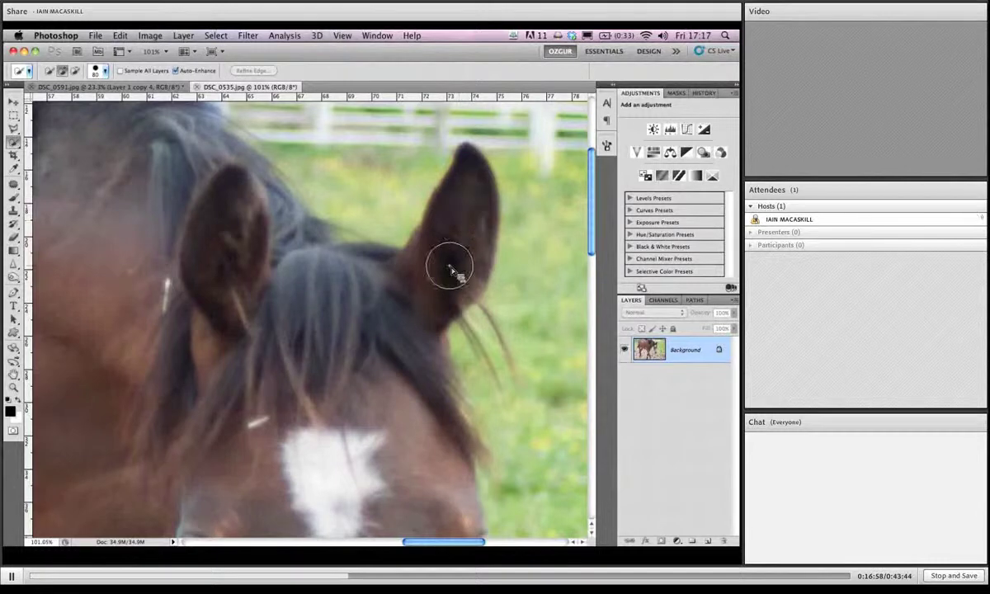
mouse_move(449, 265)
left_mouse_down()
mouse_move(439, 277)
mouse_move(453, 239)
mouse_move(460, 252)
mouse_move(436, 296)
mouse_move(441, 312)
left_mouse_up()
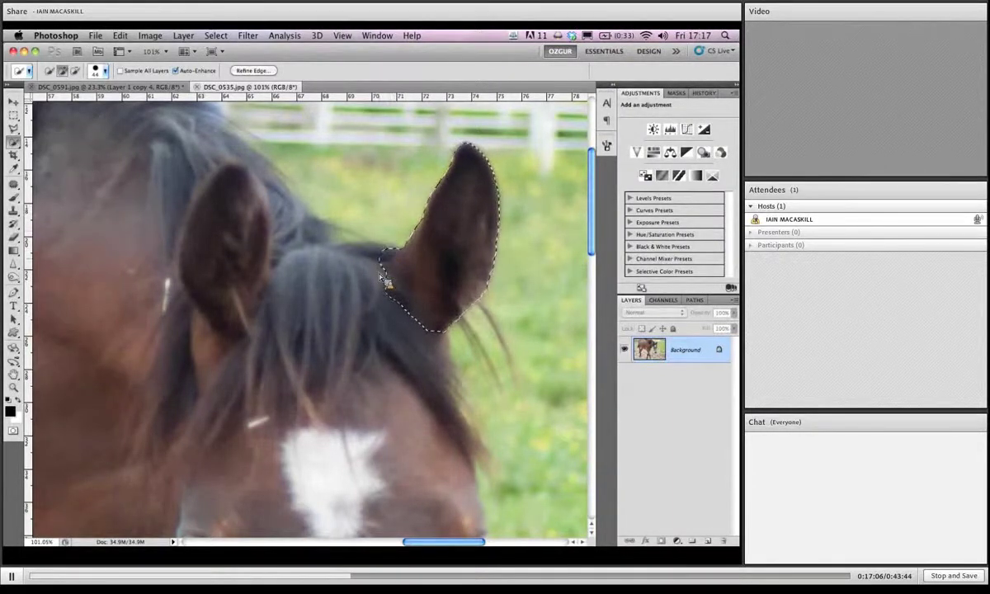
key("l")
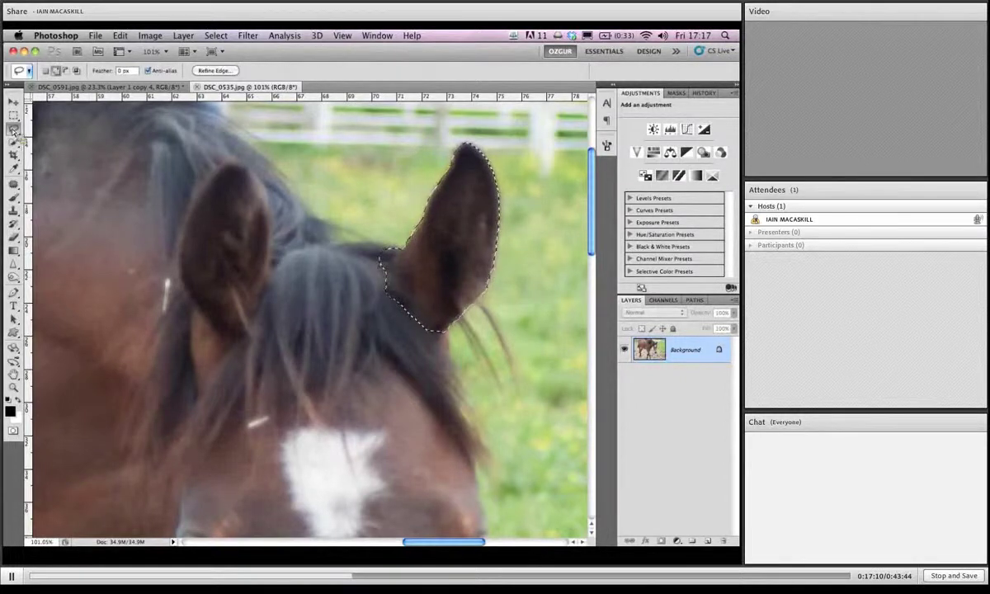
key("shift+l")
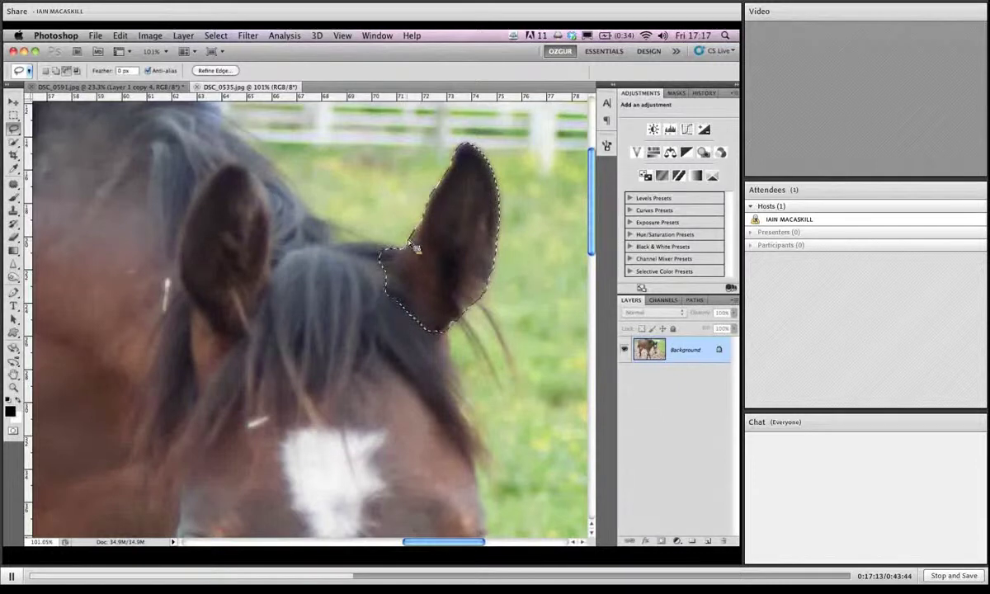
mouse_move(415, 247)
left_mouse_down()
mouse_move(387, 276)
mouse_move(332, 246)
mouse_move(400, 172)
mouse_move(413, 190)
left_mouse_up()
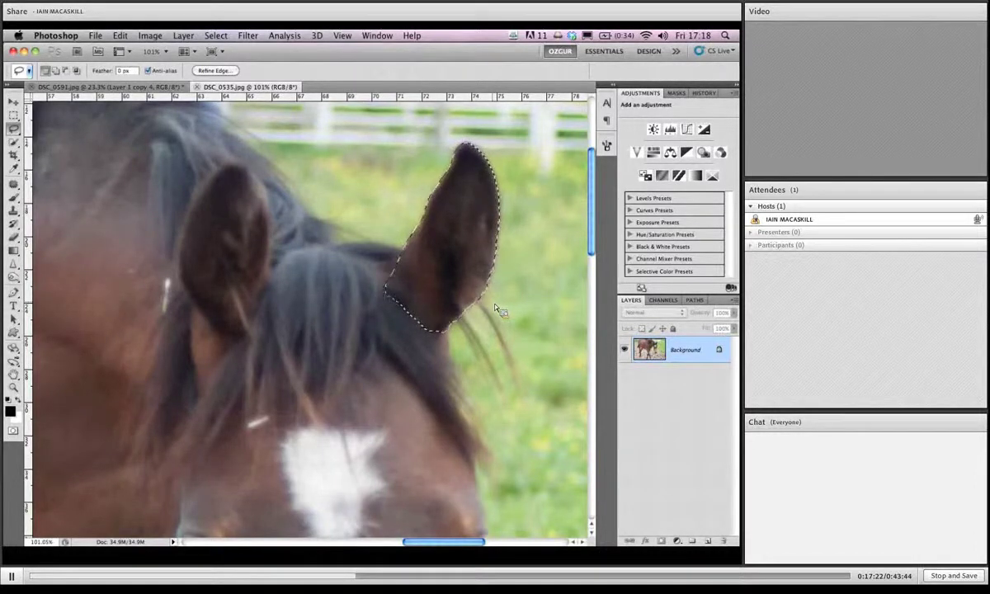
Refine the ear selection's edge with a feather of 2.7 px and a smoothness of 15.
left_click(213, 70)
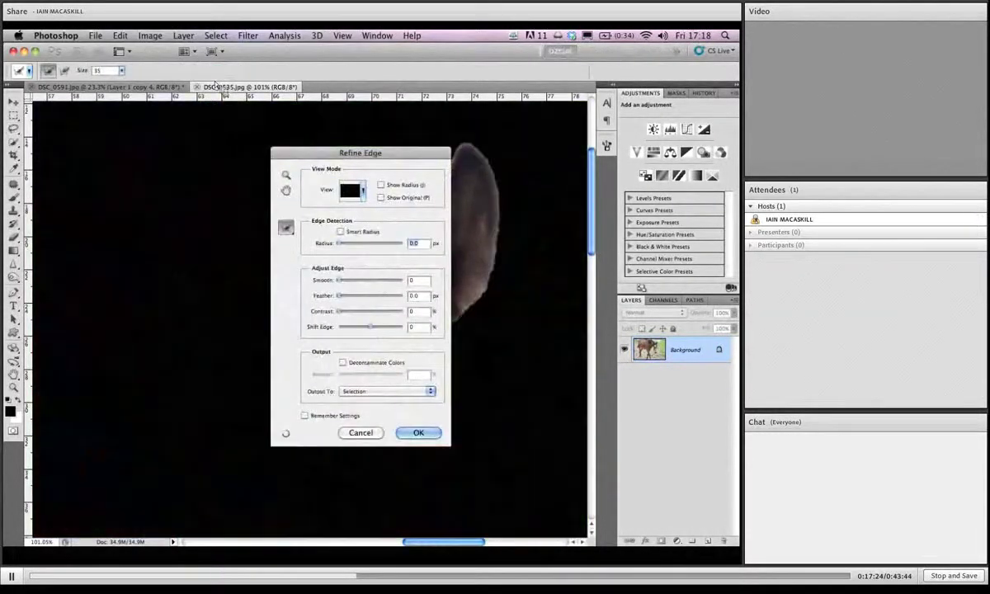
left_click_drag(400, 157, 241, 140)
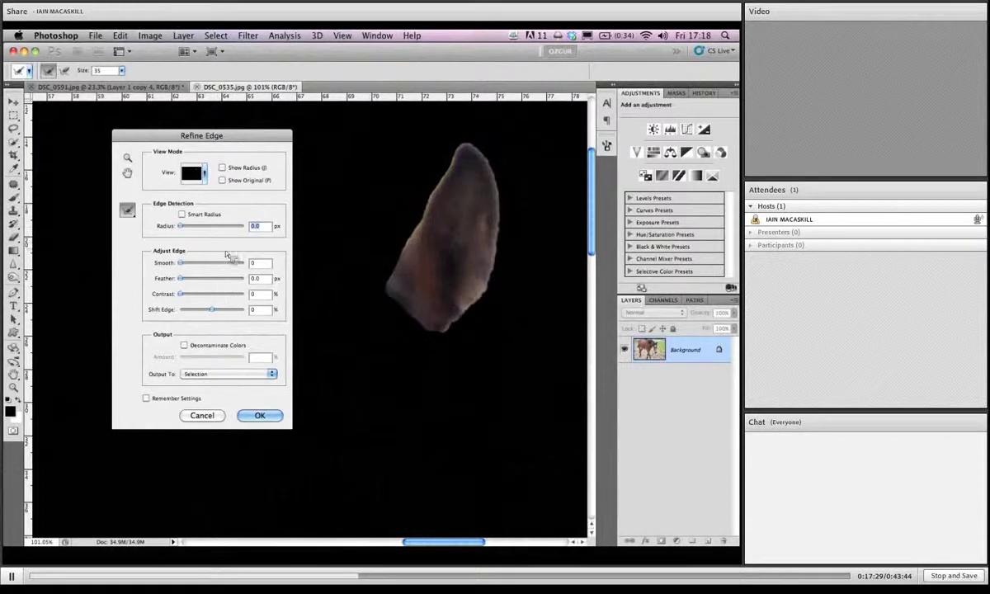
mouse_move(184, 283)
left_mouse_down()
mouse_move(217, 283)
mouse_move(193, 286)
left_mouse_up()
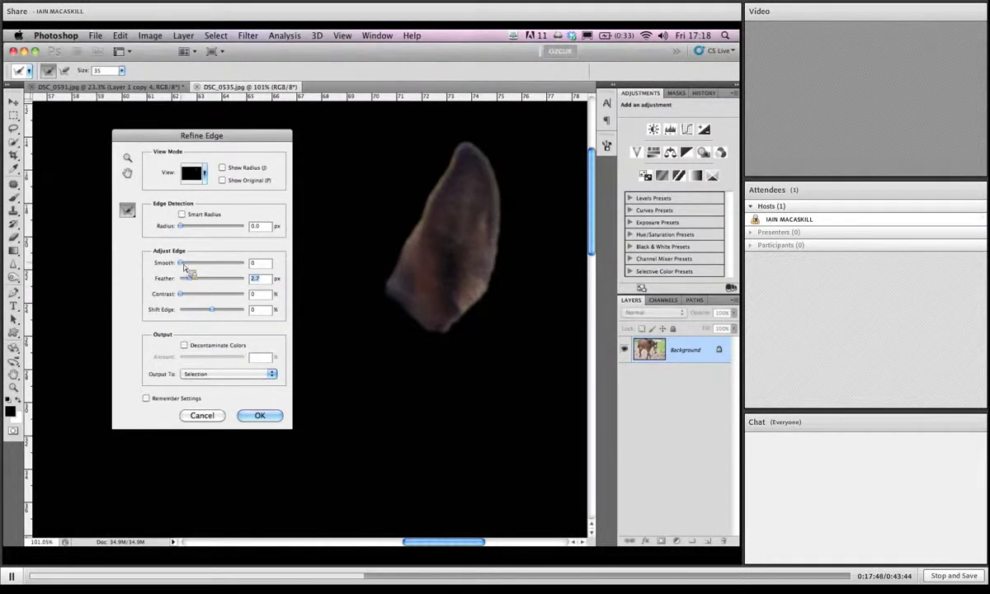
left_click_drag(183, 265, 189, 264)
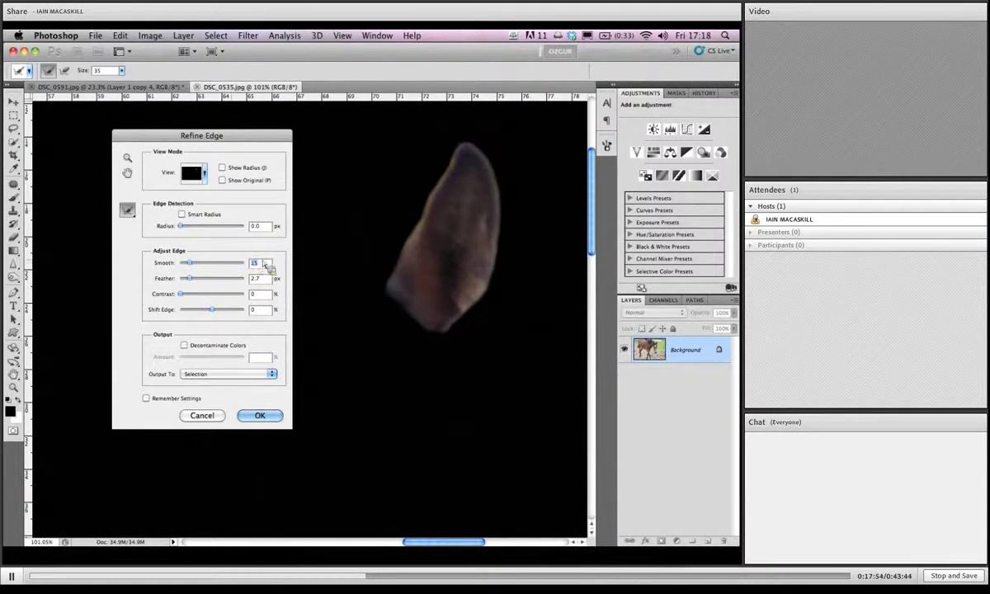
left_click(260, 416)
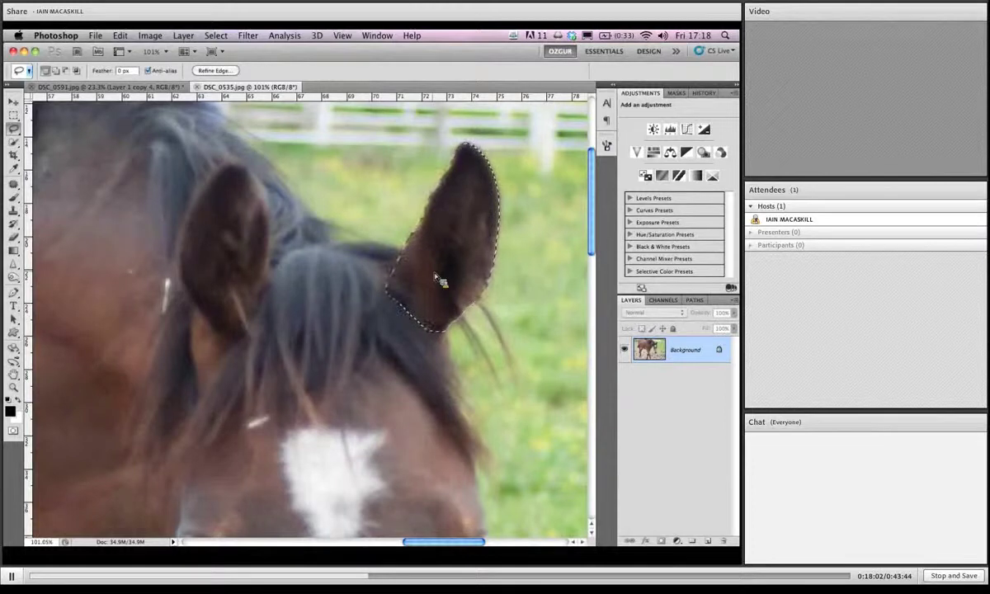
Move the selected ear into DSC_0591.jpg near the horse's right-hand ear, and hide the background patch layer.
key("v")
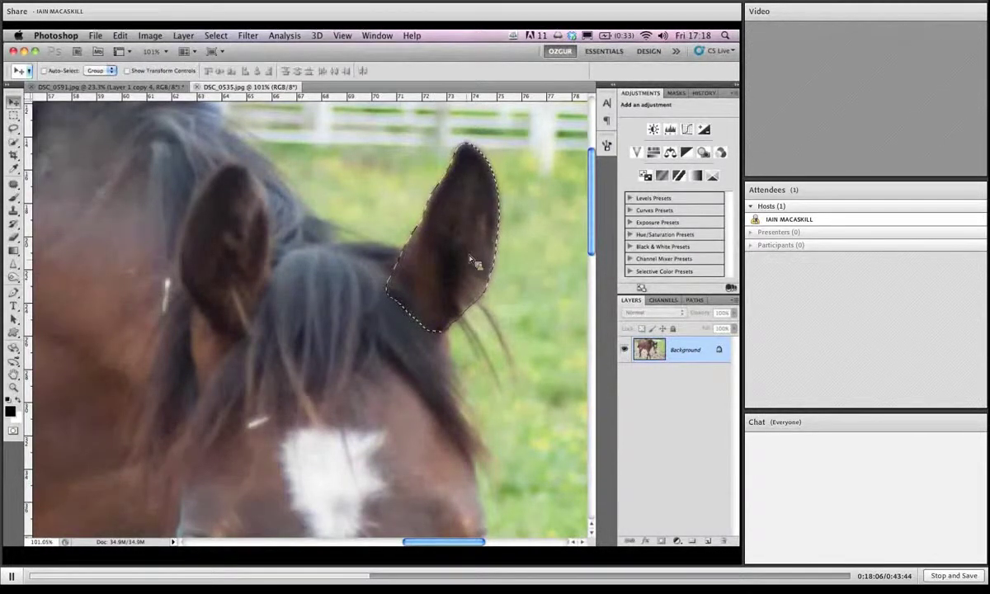
left_click_drag(474, 272, 114, 94)
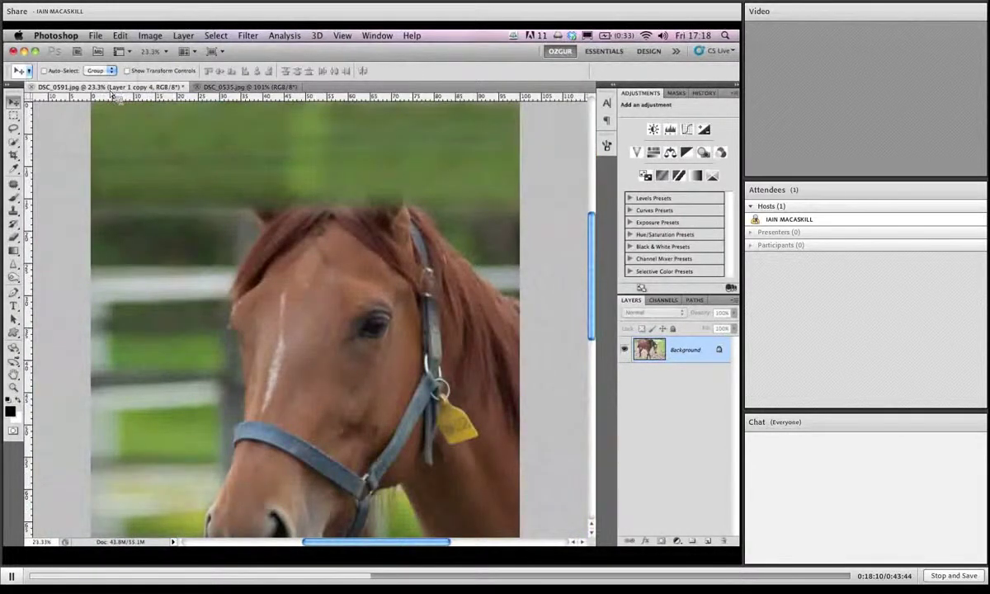
left_click_drag(390, 239, 388, 241)
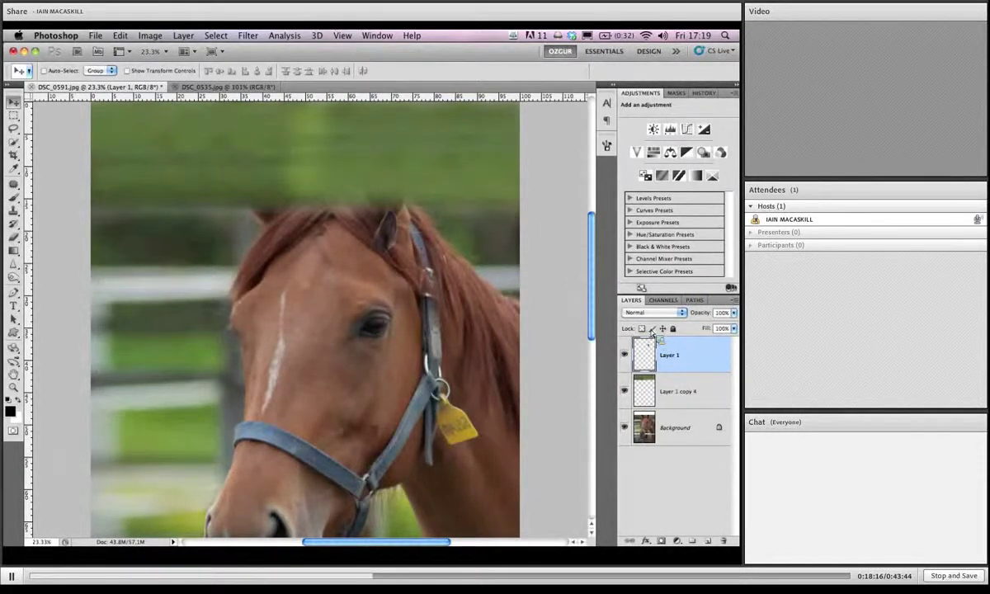
left_click_drag(375, 246, 398, 212)
left_click(626, 393)
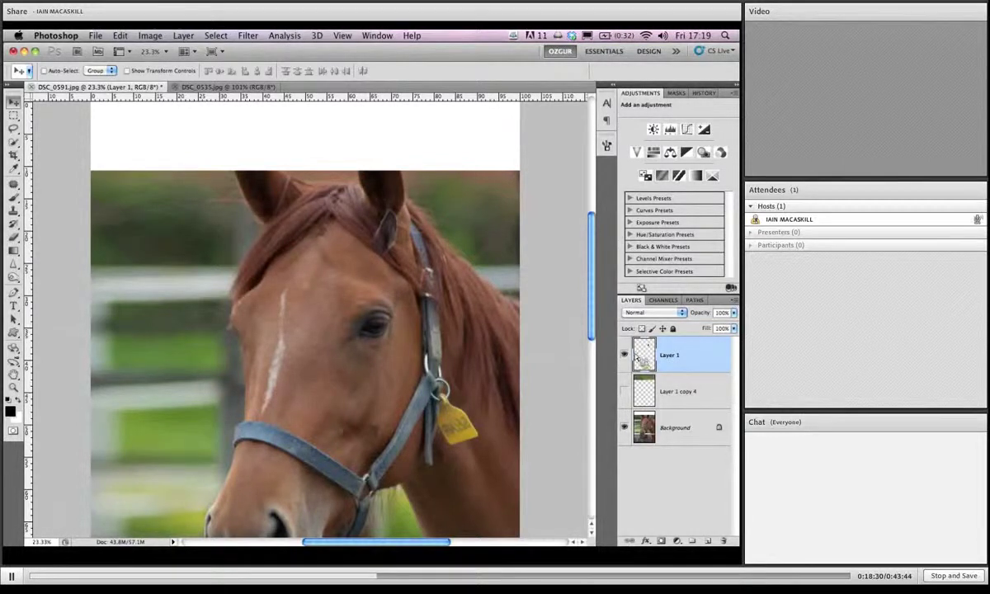
Flip the pasted ear horizontally, rotate it to -50°, and enlarge it over the horse's cropped right-hand ear.
key("super+t")
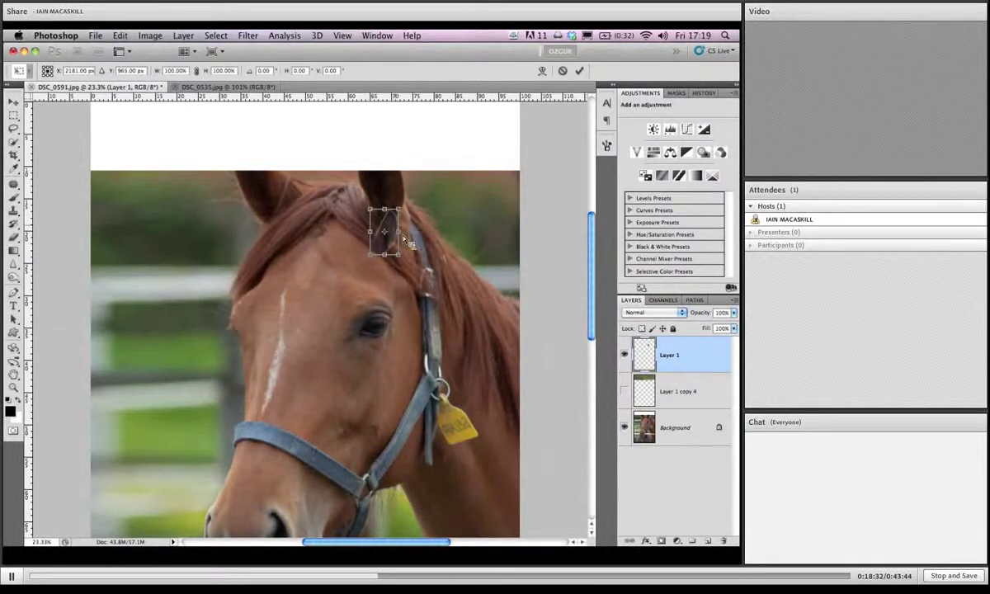
scroll(403, 238, "up", 5)
scroll(439, 238, "up", 3)
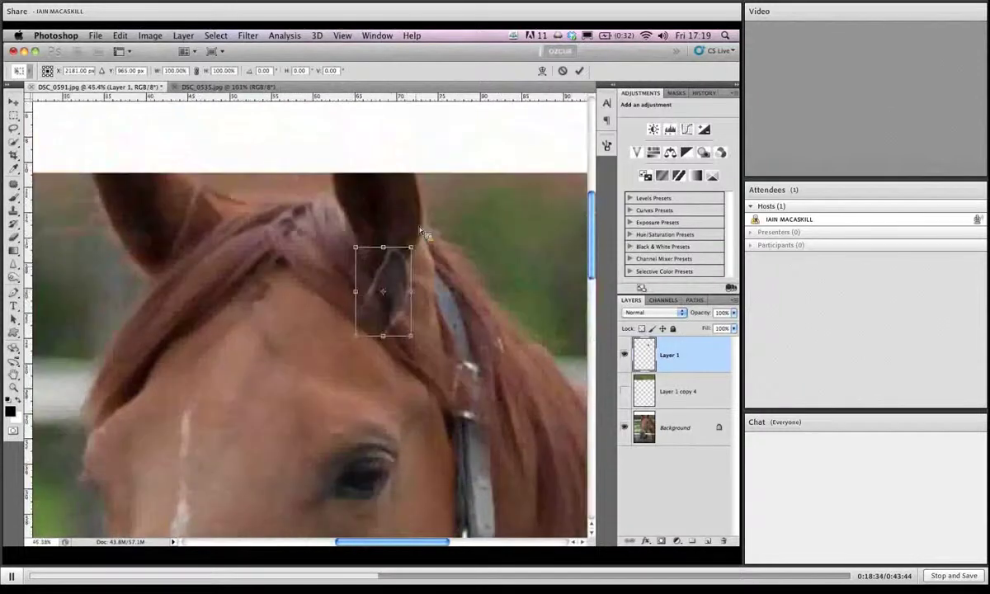
left_click_drag(376, 251, 351, 260)
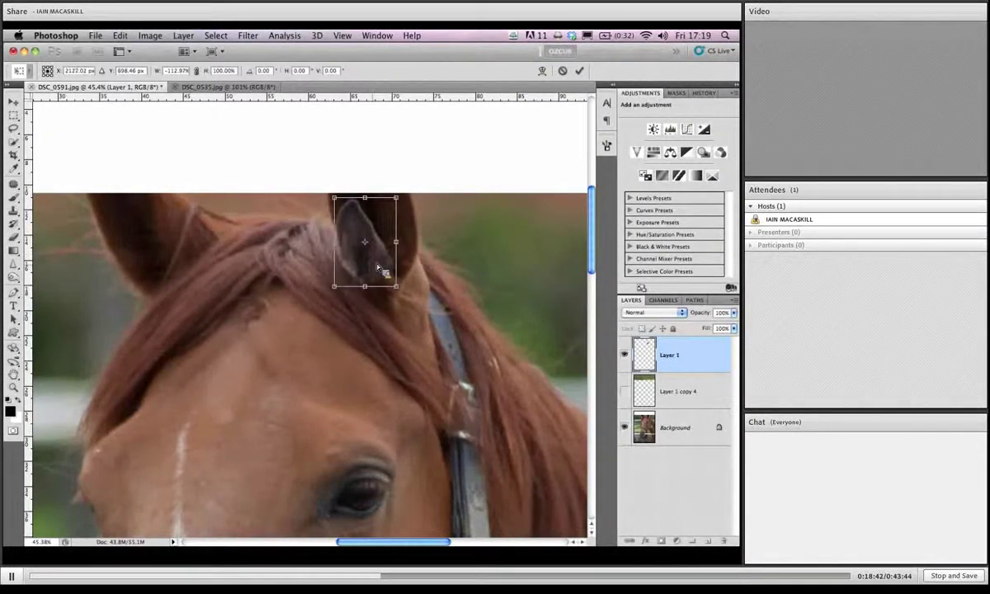
mouse_move(428, 231)
left_mouse_down()
mouse_move(429, 239)
mouse_move(356, 258)
mouse_move(316, 238)
mouse_move(453, 241)
mouse_move(420, 243)
mouse_move(446, 258)
mouse_move(451, 186)
mouse_move(463, 177)
mouse_move(420, 248)
mouse_move(394, 250)
mouse_move(473, 219)
mouse_move(468, 250)
mouse_move(431, 226)
mouse_move(395, 232)
mouse_move(428, 259)
mouse_move(387, 215)
mouse_move(464, 220)
mouse_move(386, 211)
mouse_move(412, 227)
left_mouse_up()
key("super+z")
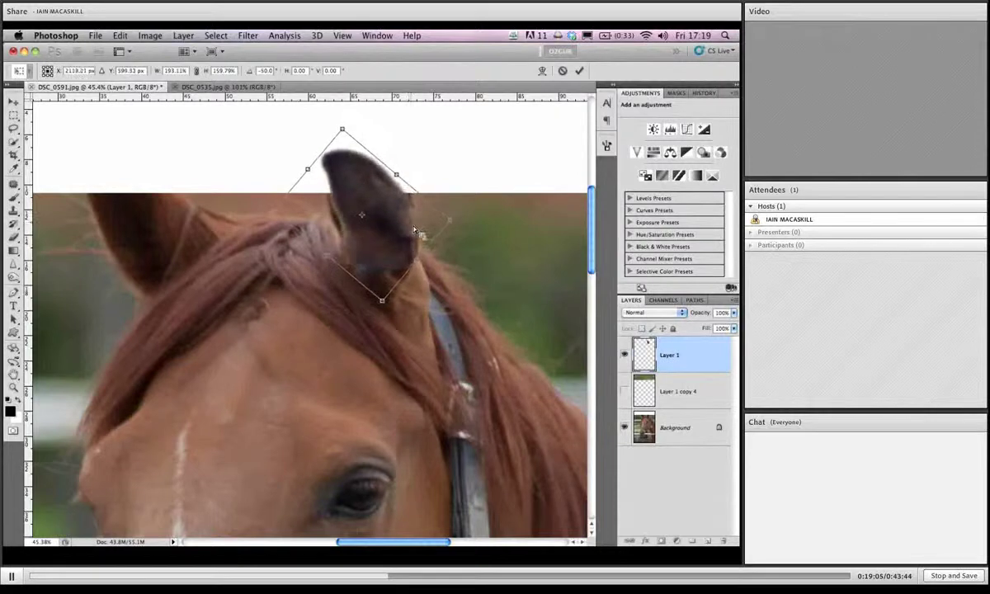
Fit the ear onto the cropped right-hand ear by scaling it to about 228% width and 181% height, and apply the transform.
left_click_drag(343, 130, 351, 126)
left_click_drag(403, 229, 396, 235)
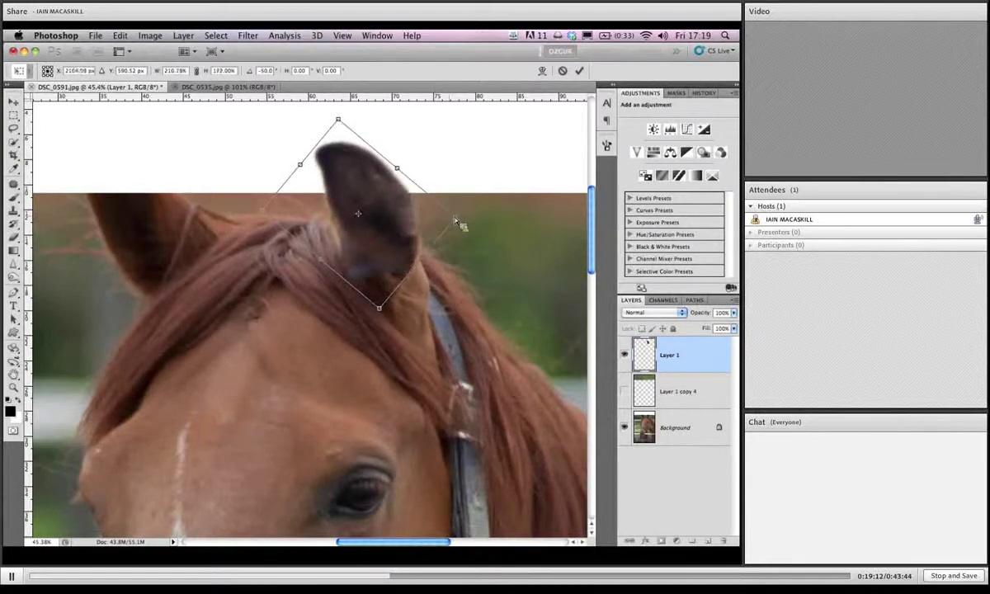
left_click_drag(427, 203, 430, 201)
mouse_move(386, 242)
left_mouse_down()
mouse_move(390, 230)
mouse_move(378, 236)
left_mouse_up()
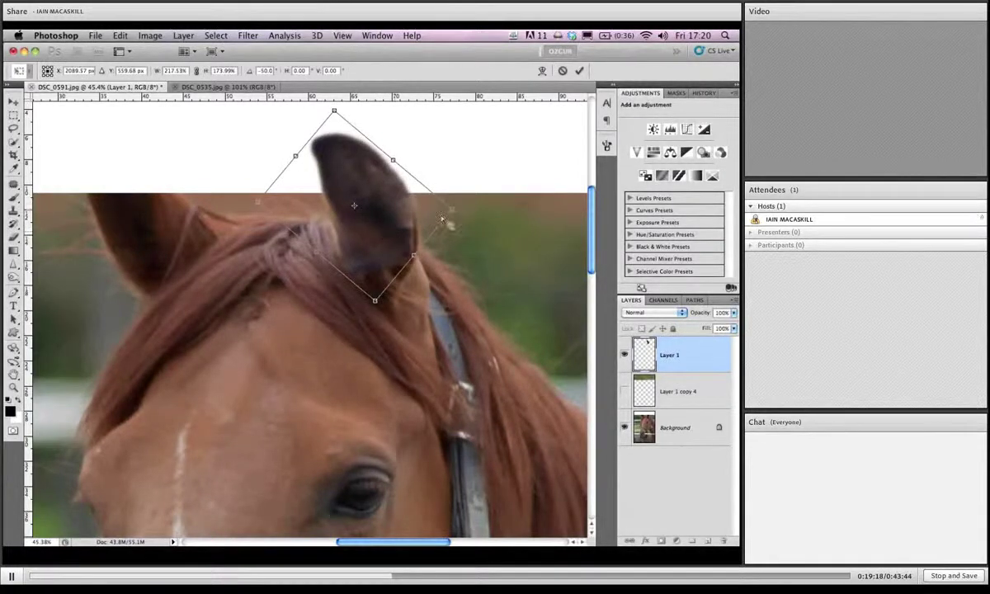
mouse_move(459, 221)
left_mouse_down()
mouse_move(429, 198)
mouse_move(396, 216)
mouse_move(409, 227)
mouse_move(459, 211)
left_mouse_up()
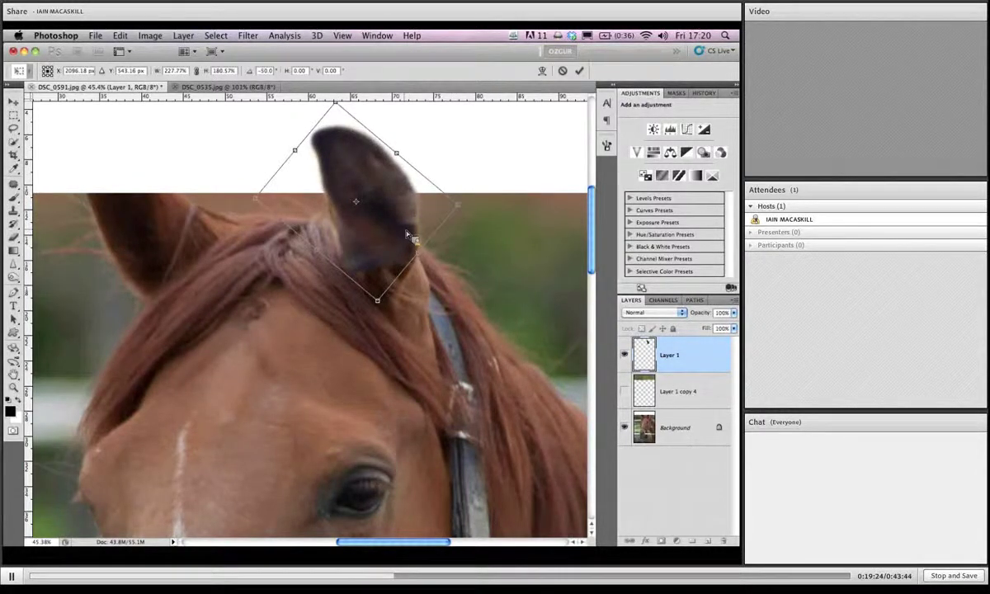
left_click_drag(407, 234, 406, 232)
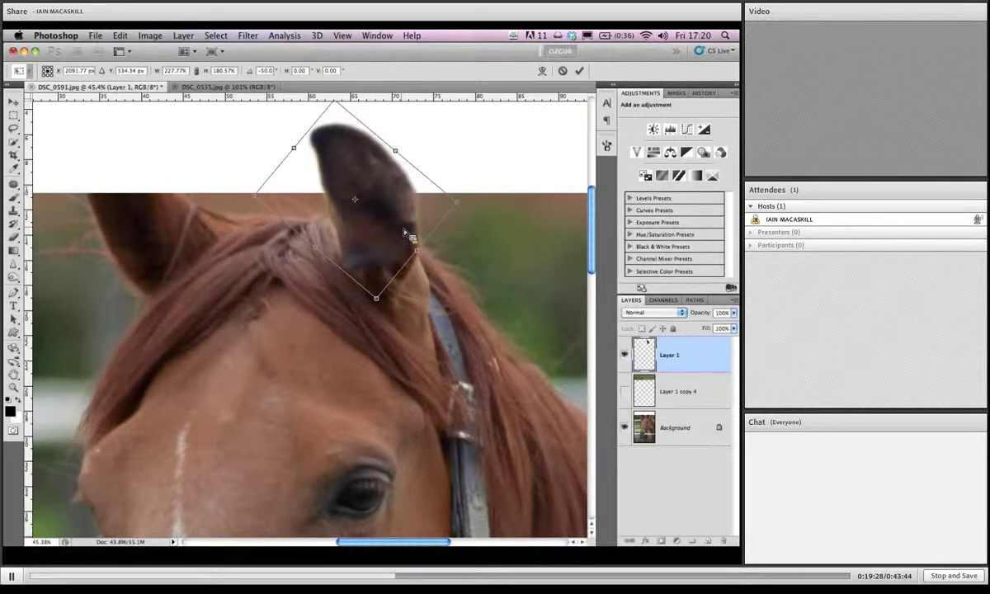
key("Return")
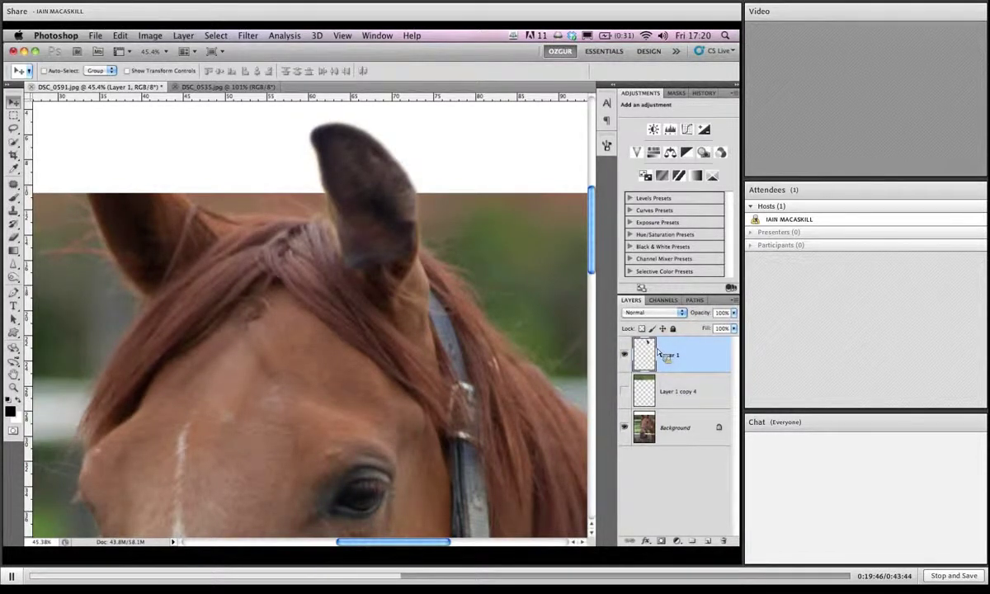
Duplicate the ear layer and place the copy over the horse's cropped left-hand ear.
mouse_move(659, 355)
left_mouse_down()
mouse_move(588, 311)
mouse_move(648, 285)
mouse_move(674, 329)
mouse_move(652, 364)
left_mouse_up()
left_click_drag(521, 297, 373, 222)
left_click_drag(314, 245, 450, 250)
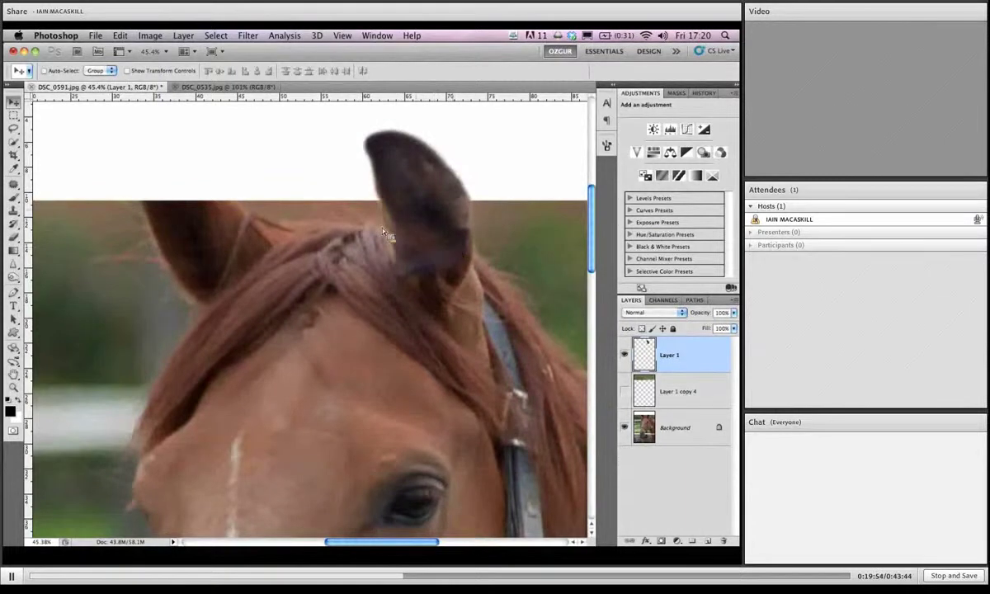
left_click_drag(414, 221, 203, 240)
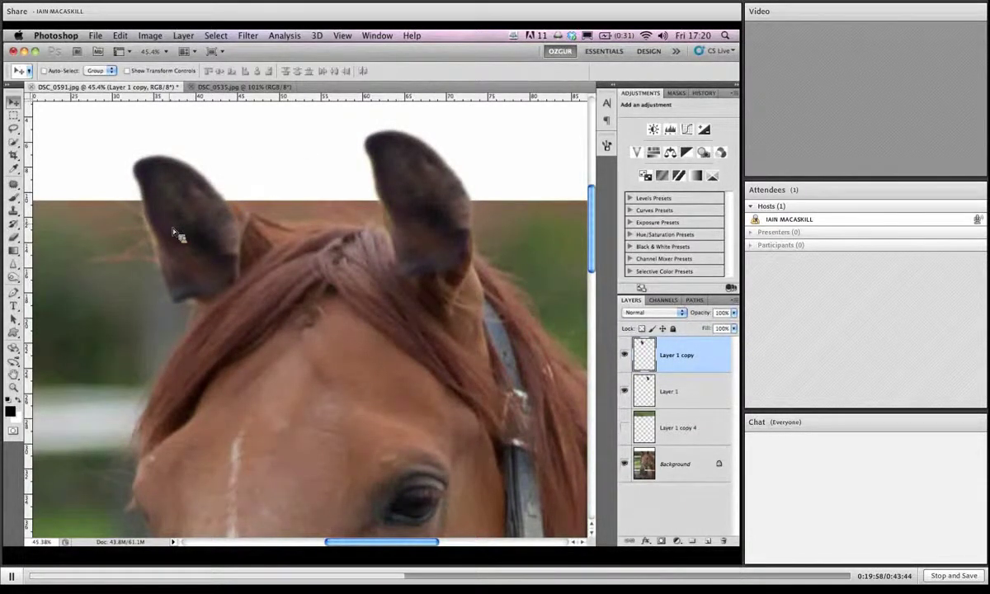
Flip the copied ear, scale it to about 110% by 119%, rotate it to about -50.6°, and fit it over the left-hand ear.
key("ctrl+t")
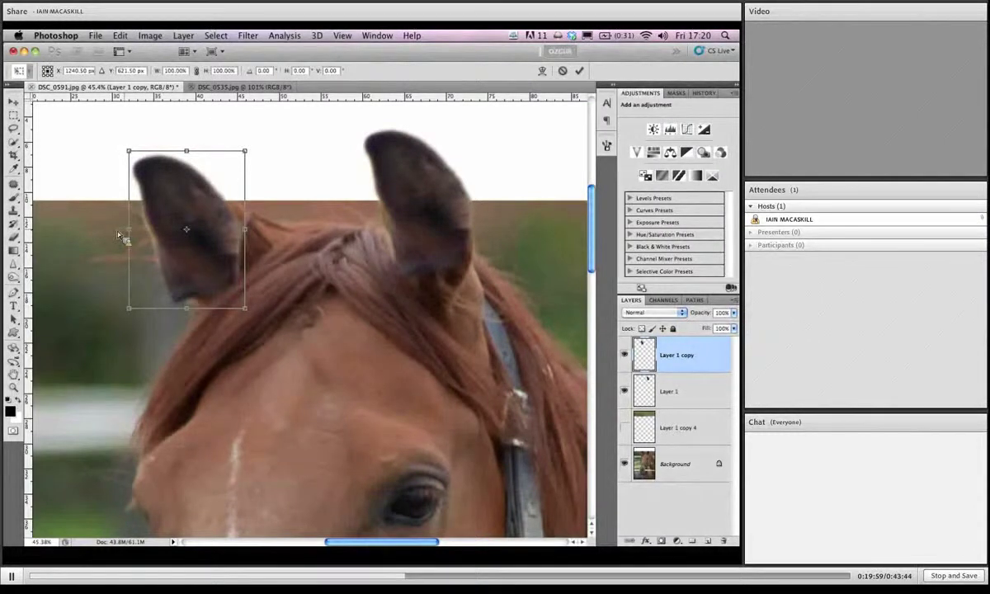
left_click_drag(126, 233, 234, 244)
left_click_drag(282, 150, 233, 340)
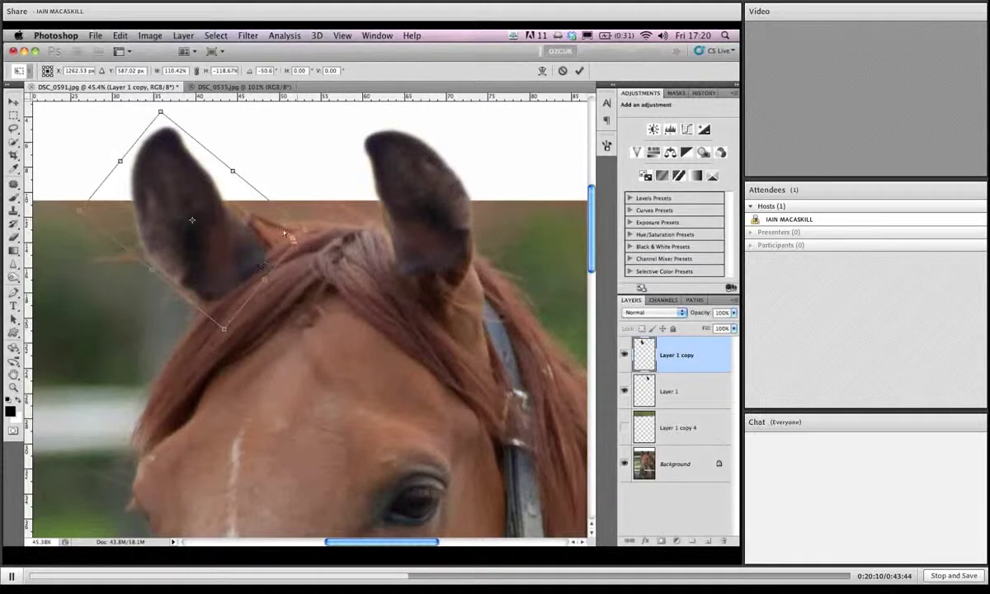
left_click_drag(251, 247, 252, 231)
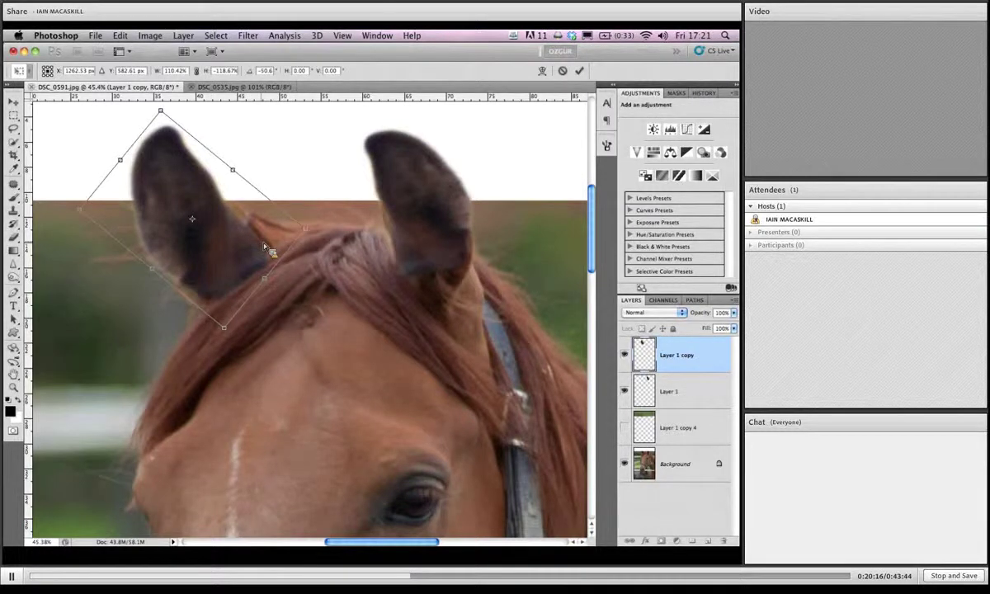
left_click_drag(264, 246, 257, 249)
key("Return")
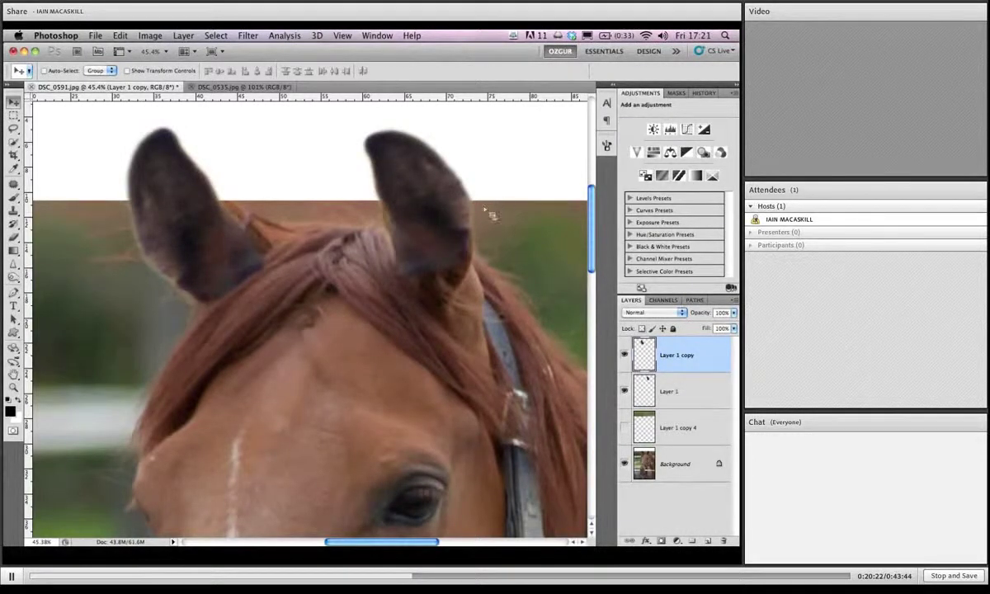
Add a pixel mask to Layer 1, which holds the right-hand ear.
left_click(668, 381)
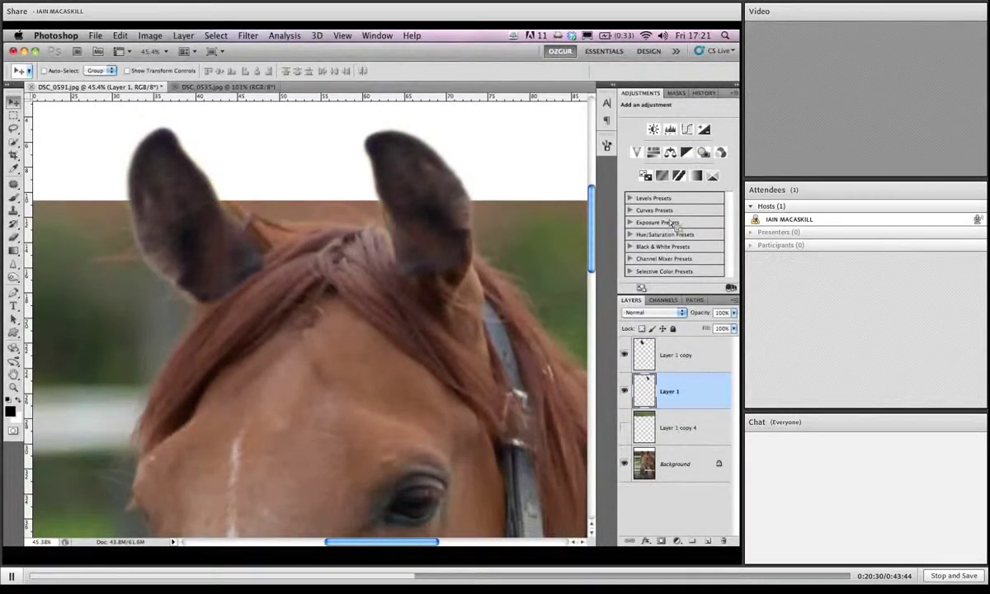
left_click(676, 93)
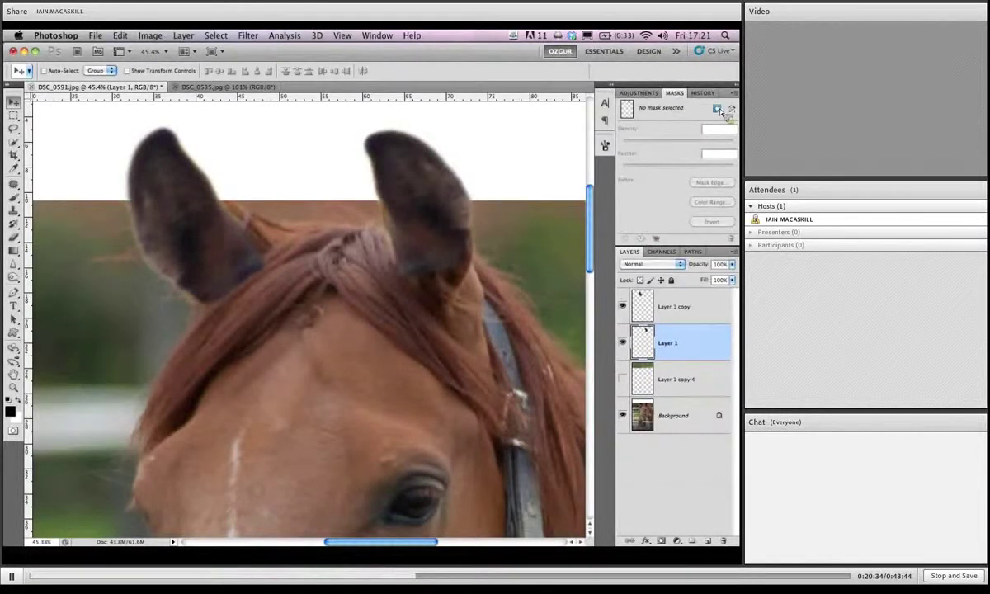
left_click(718, 110)
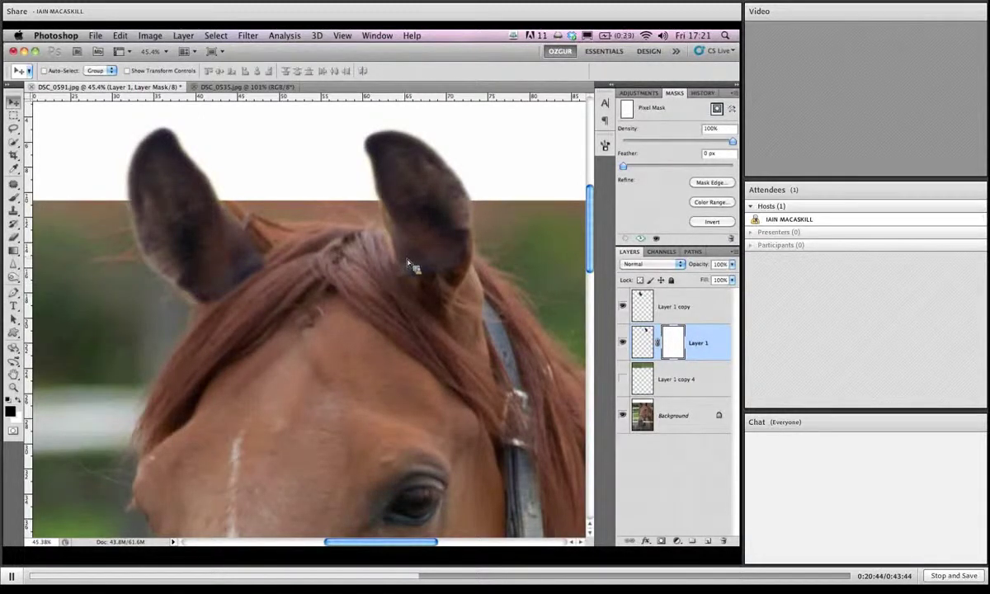
Try to fade the base of the right-hand ear by painting its mask with a 214 px brush at 30% opacity.
key("b")
key("3")
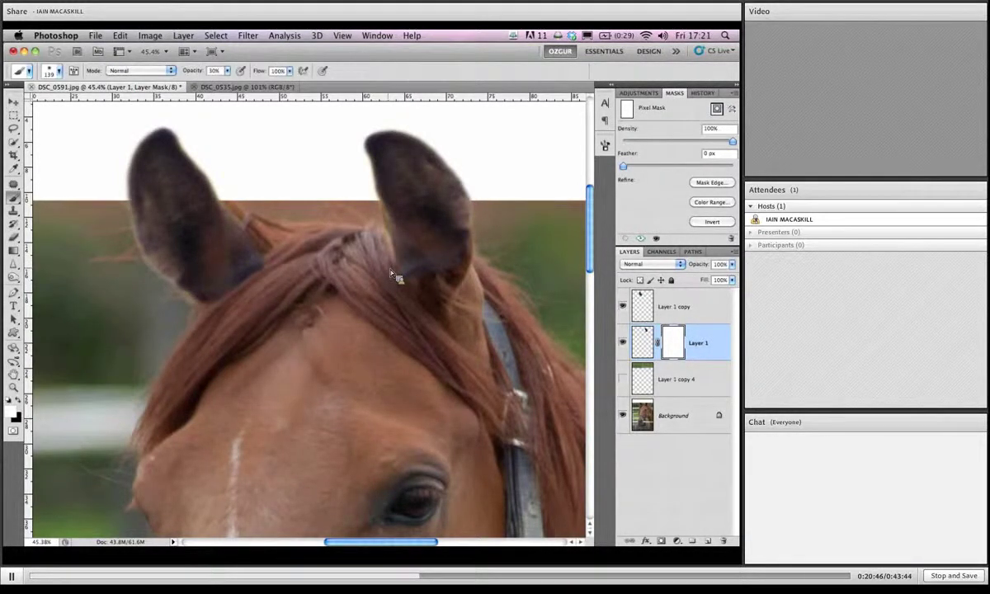
left_click_drag(361, 299, 354, 288)
key("bracketright")
key("bracketright")
key("bracketleft")
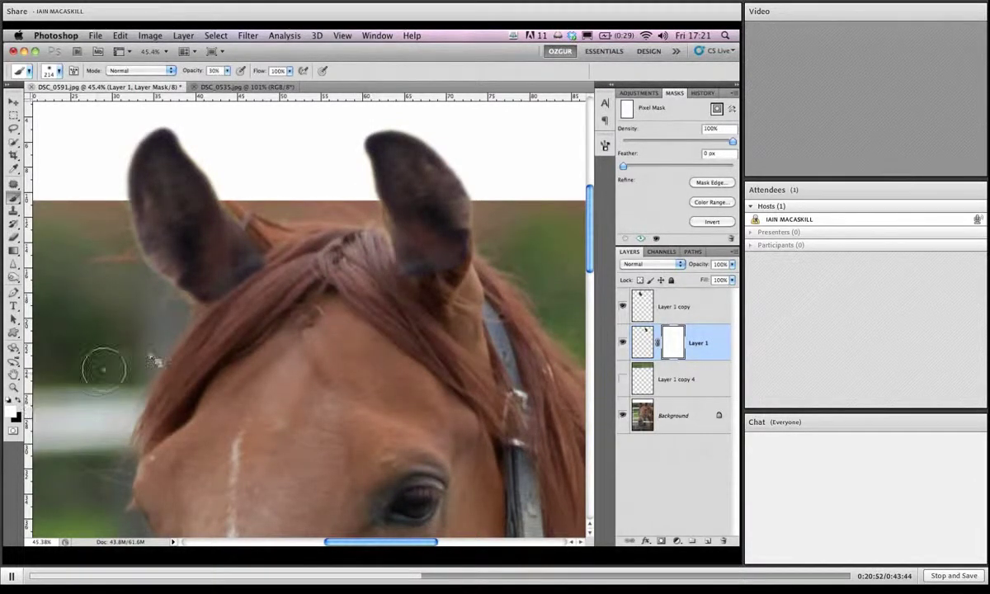
left_click_drag(357, 253, 457, 287)
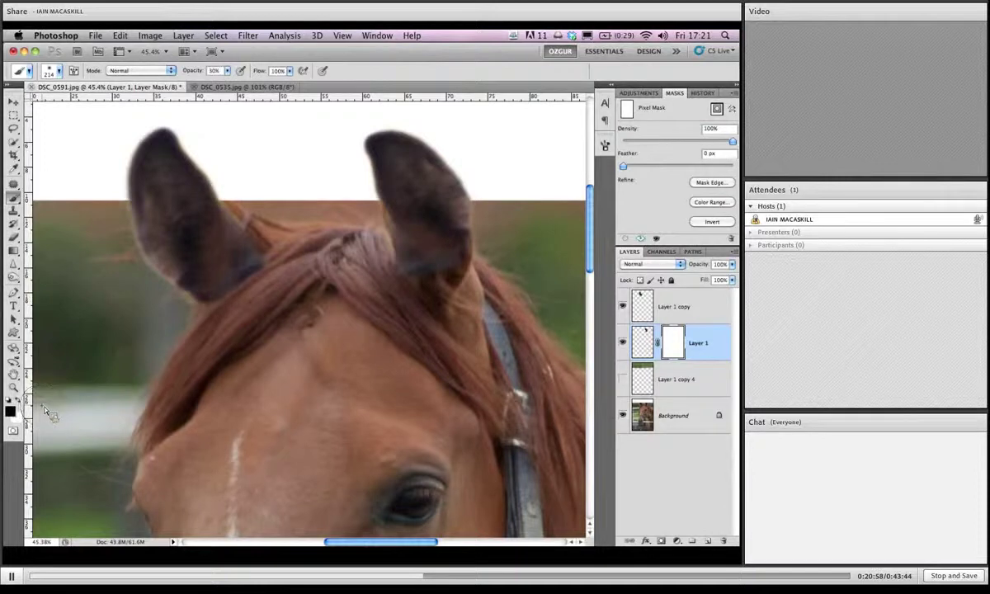
mouse_move(393, 279)
left_mouse_down()
mouse_move(413, 302)
mouse_move(403, 256)
mouse_move(447, 238)
mouse_move(447, 209)
mouse_move(399, 299)
mouse_move(425, 276)
mouse_move(393, 157)
mouse_move(376, 198)
mouse_move(445, 143)
left_mouse_up()
key("super+z")
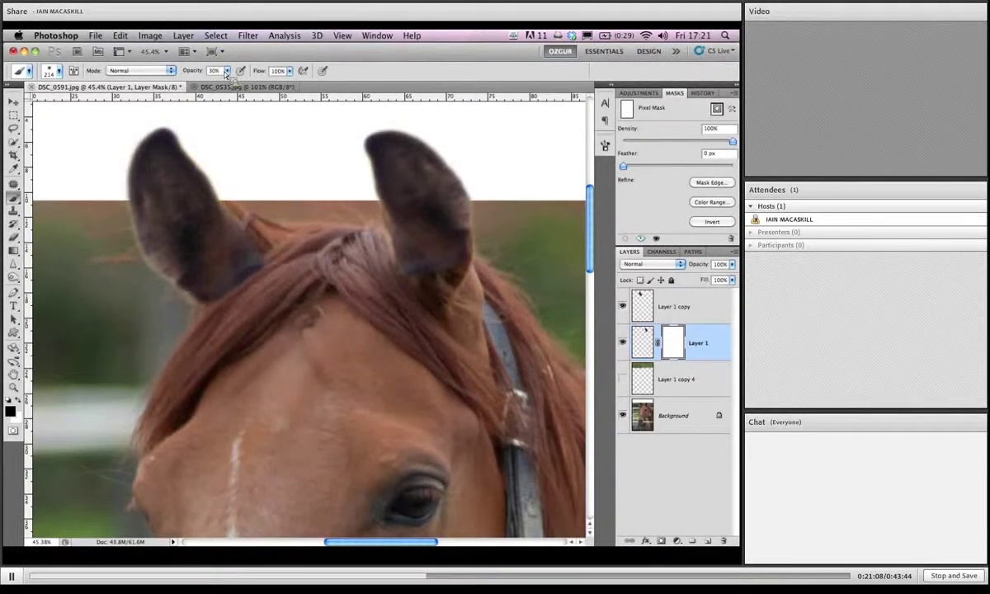
Set the brush to 100% opacity and 311 px, and paint black on the mask to blend the right-hand ear's base into the head.
left_click_drag(227, 72, 260, 83)
mouse_move(354, 264)
left_mouse_down()
mouse_move(405, 287)
mouse_move(389, 273)
mouse_move(431, 309)
mouse_move(503, 239)
mouse_move(452, 299)
mouse_move(449, 283)
mouse_move(418, 283)
mouse_move(458, 287)
mouse_move(475, 307)
mouse_move(495, 248)
left_mouse_up()
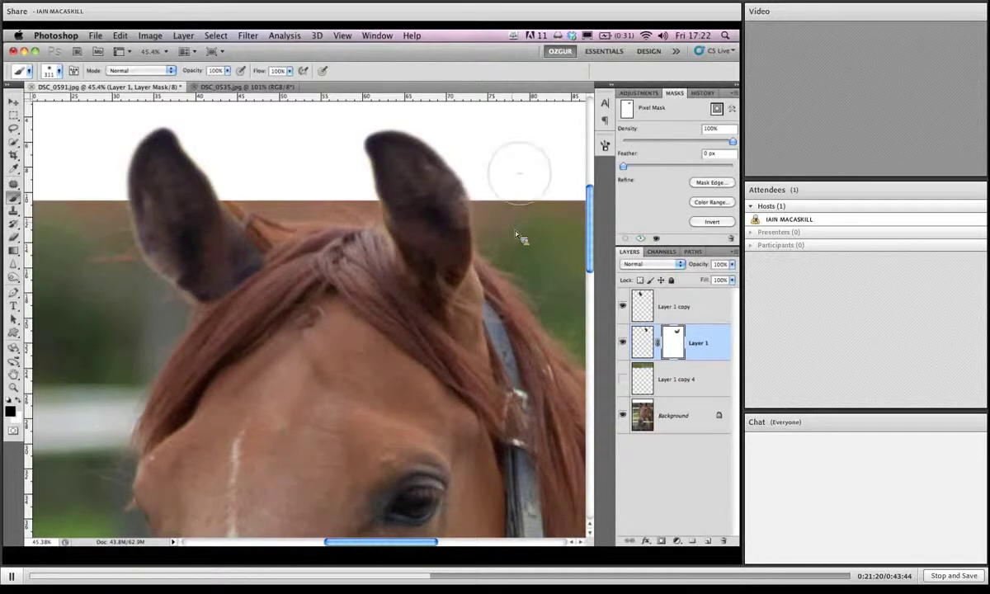
mouse_move(522, 195)
left_mouse_down()
mouse_move(438, 276)
mouse_move(439, 292)
mouse_move(413, 297)
left_mouse_up()
mouse_move(577, 412)
left_mouse_down()
mouse_move(453, 215)
mouse_move(465, 226)
mouse_move(453, 232)
mouse_move(467, 234)
mouse_move(431, 228)
mouse_move(463, 234)
left_mouse_up()
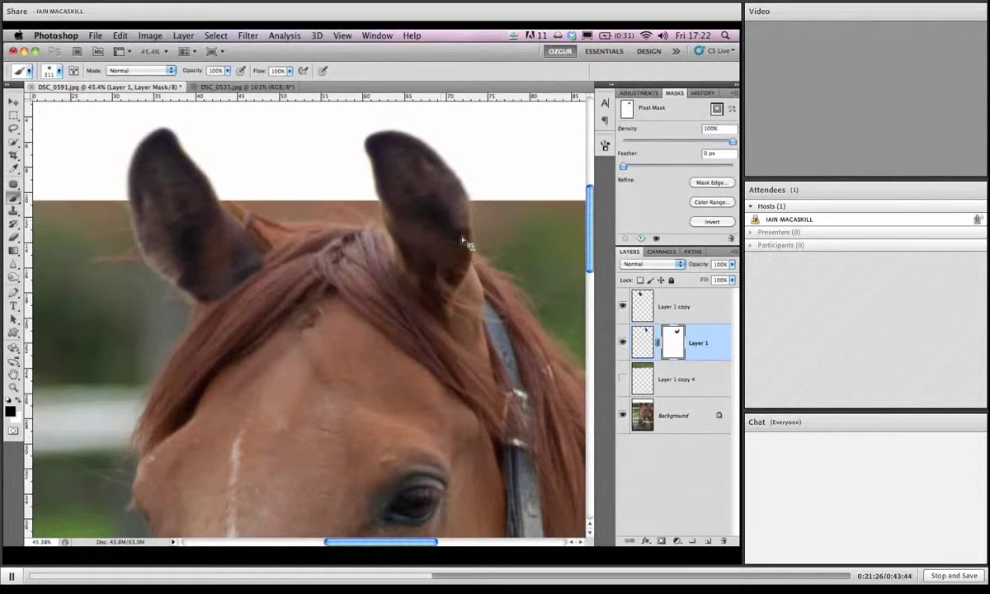
Add a layer mask to Layer 1 copy and paint black over the left-hand ear's base to blend it into the head.
left_click(650, 311)
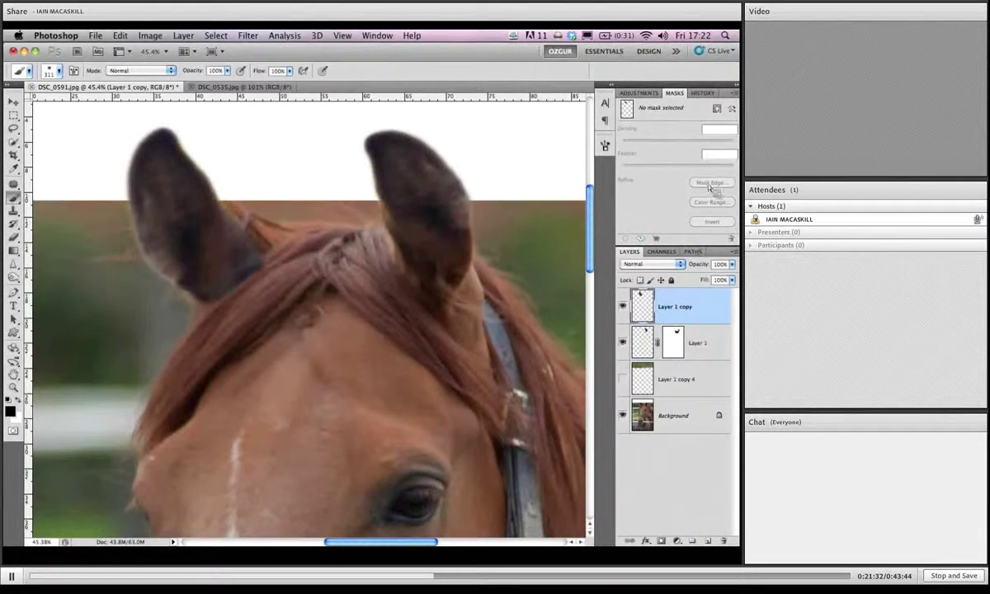
left_click(666, 542)
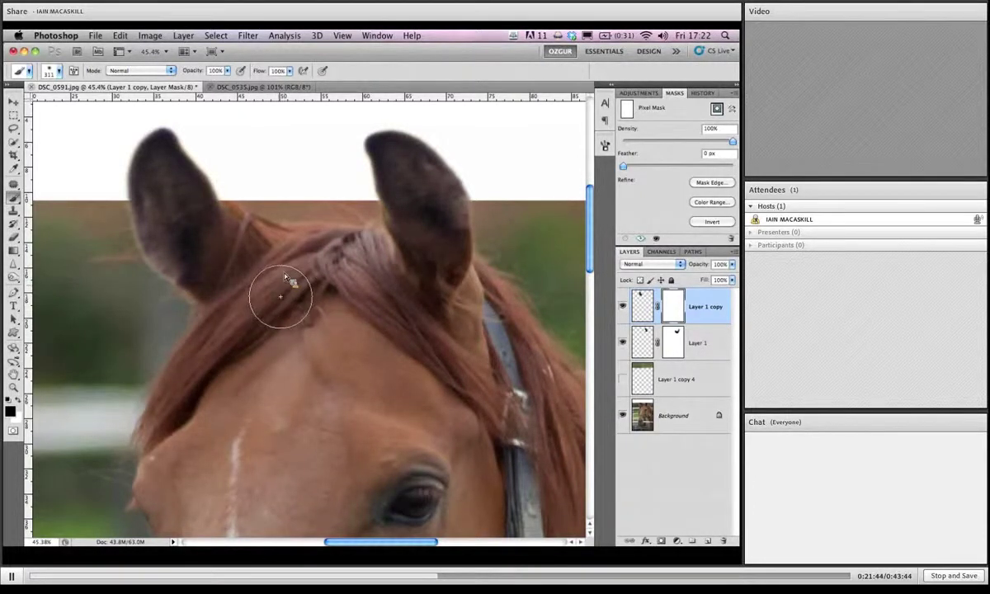
left_click_drag(281, 296, 280, 287)
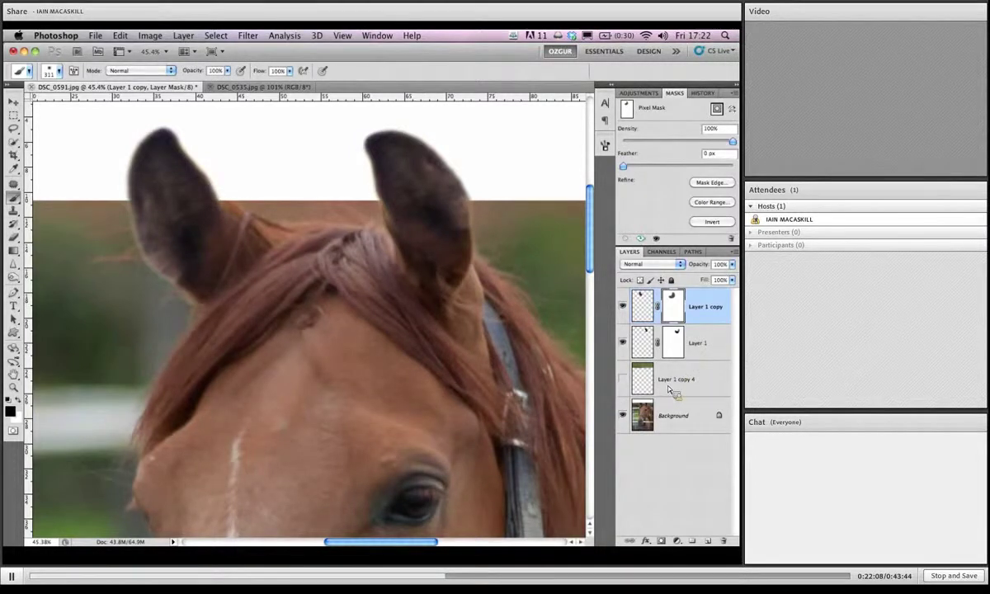
Show the background patch layer, Layer 1 copy 4, stretch its lower edge down to about 115% height, and compare with it hidden and shown.
left_click(624, 381)
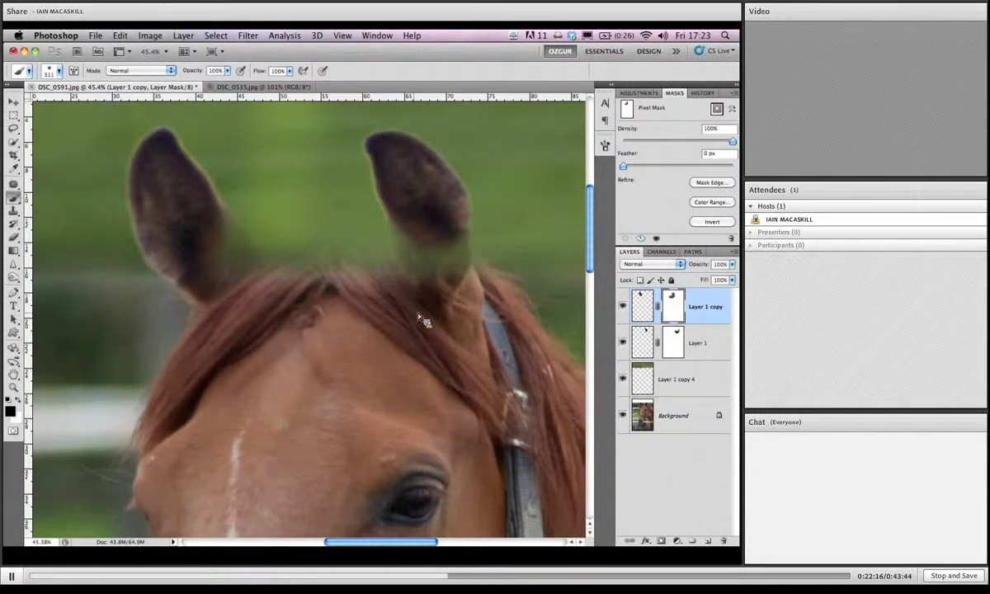
scroll(395, 331, "down", 1)
scroll(396, 332, "down", 3)
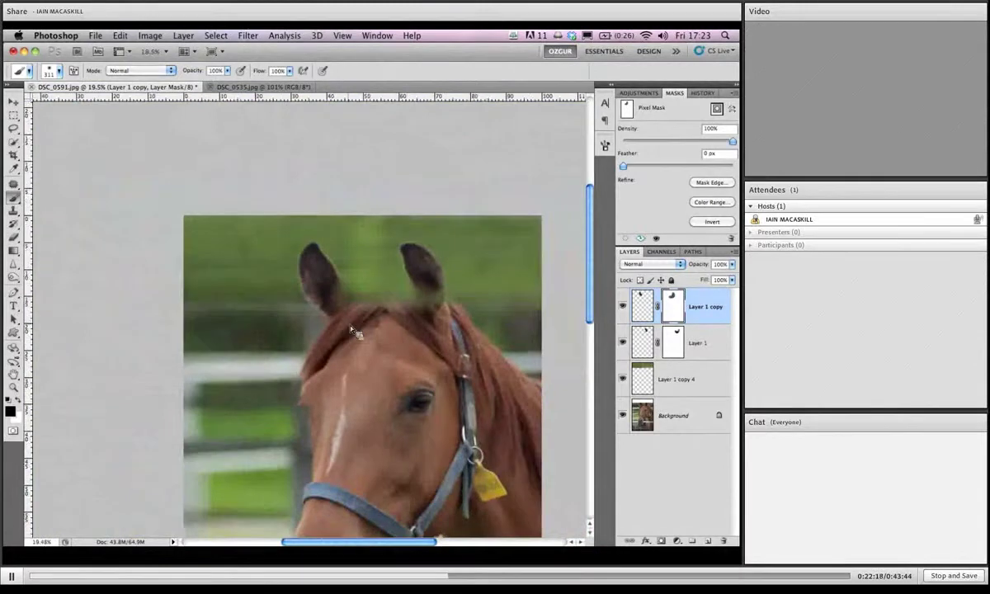
key("alt+bracketleft")
key("alt+bracketleft")
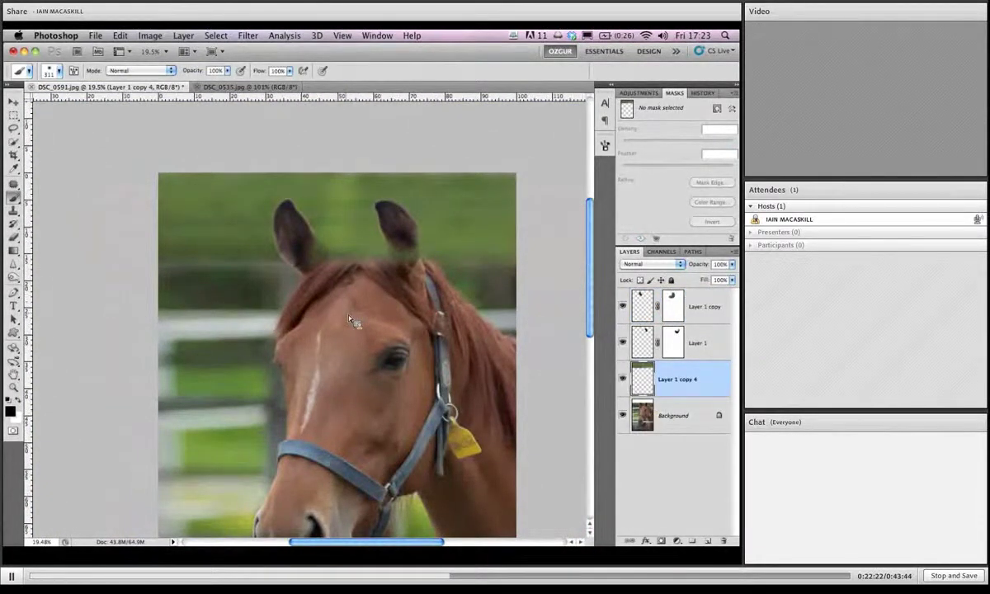
key("ctrl+t")
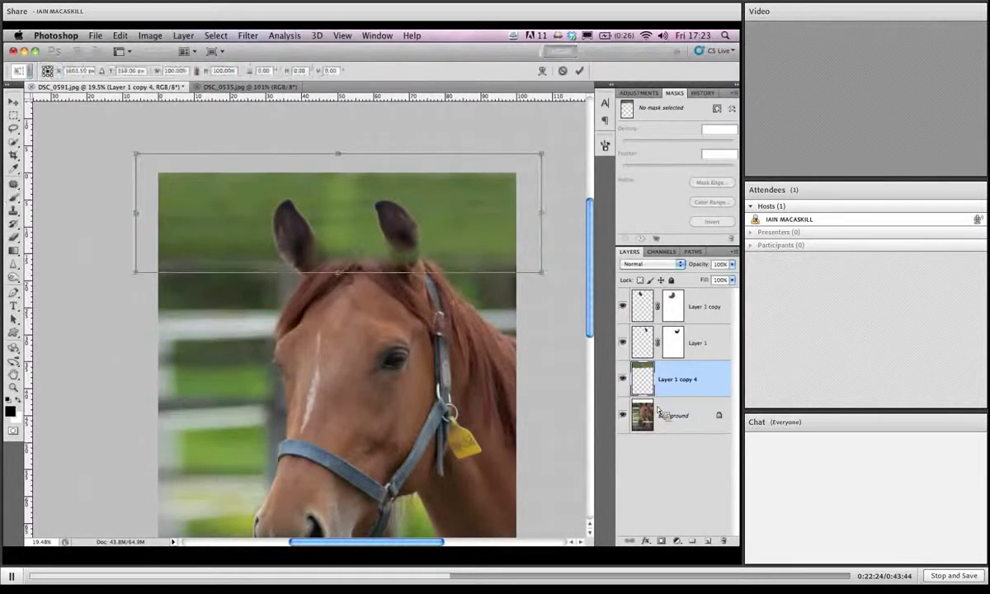
left_click_drag(323, 271, 341, 295)
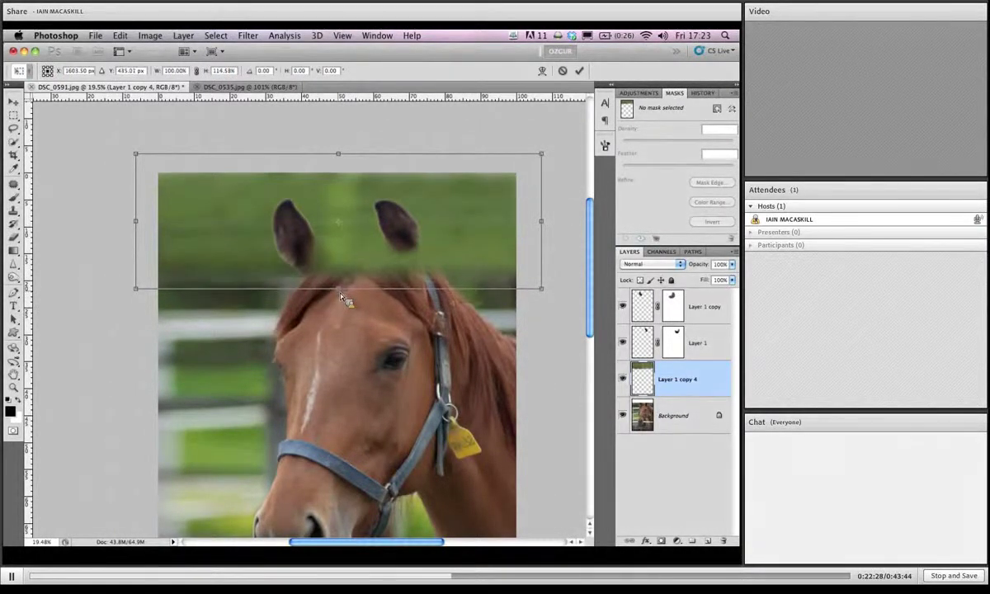
key("Return")
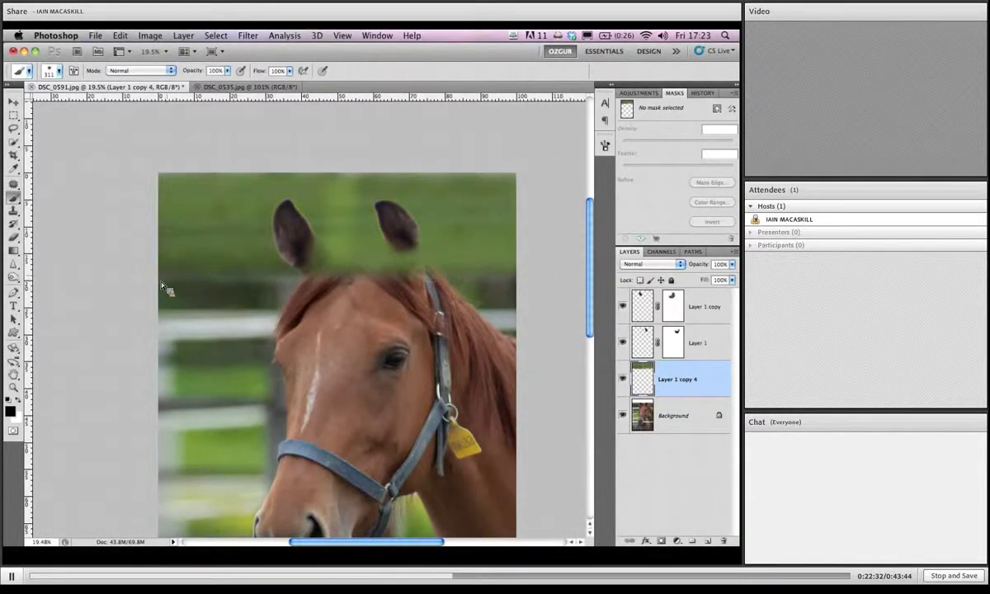
left_click(622, 379)
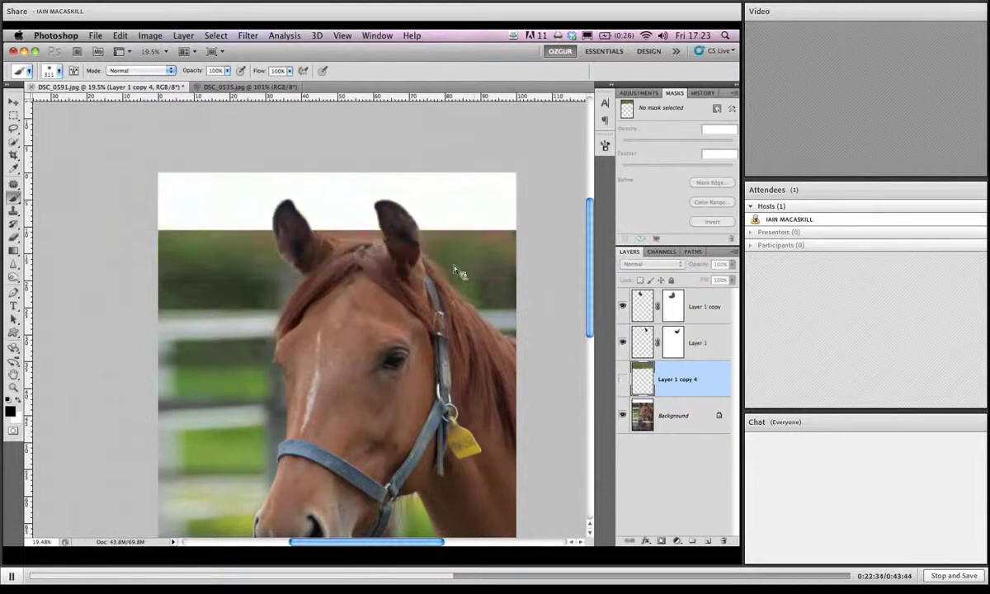
left_click(622, 378)
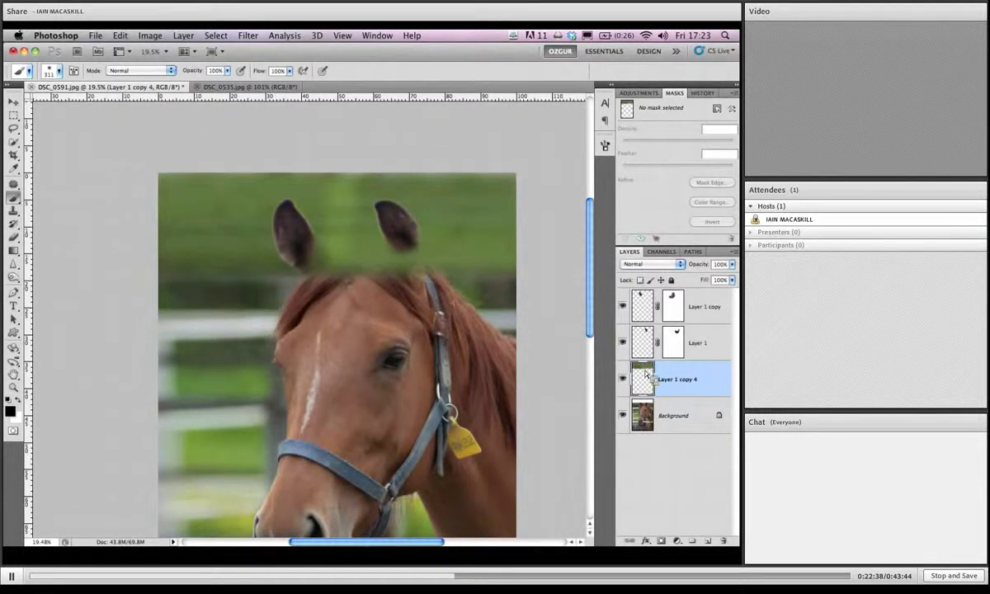
Add a layer mask to Layer 1 copy 4 and paint black with a 252 px brush to reveal the mane and ear bases.
left_click(663, 542)
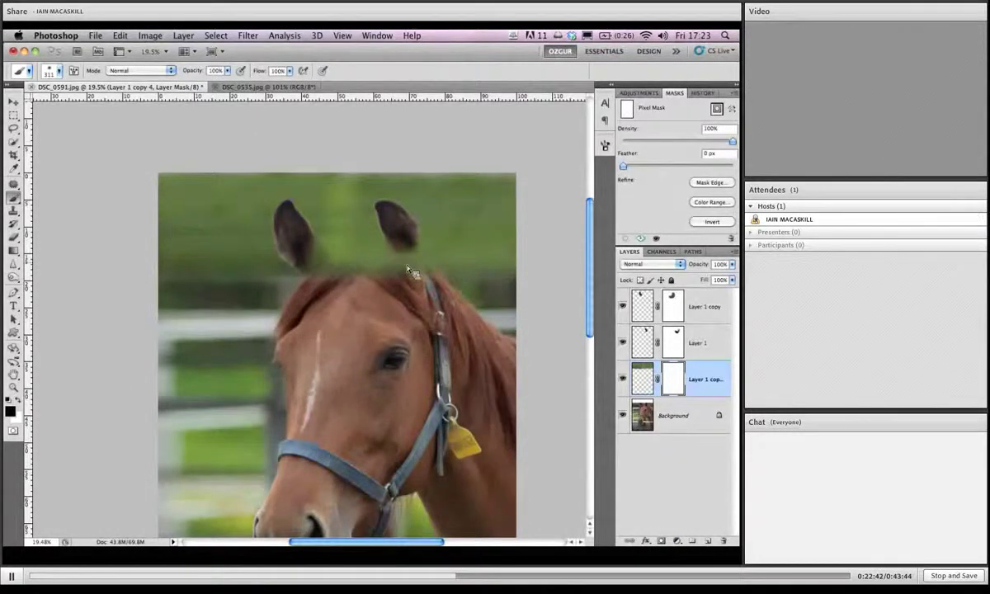
scroll(408, 271, "up", 2)
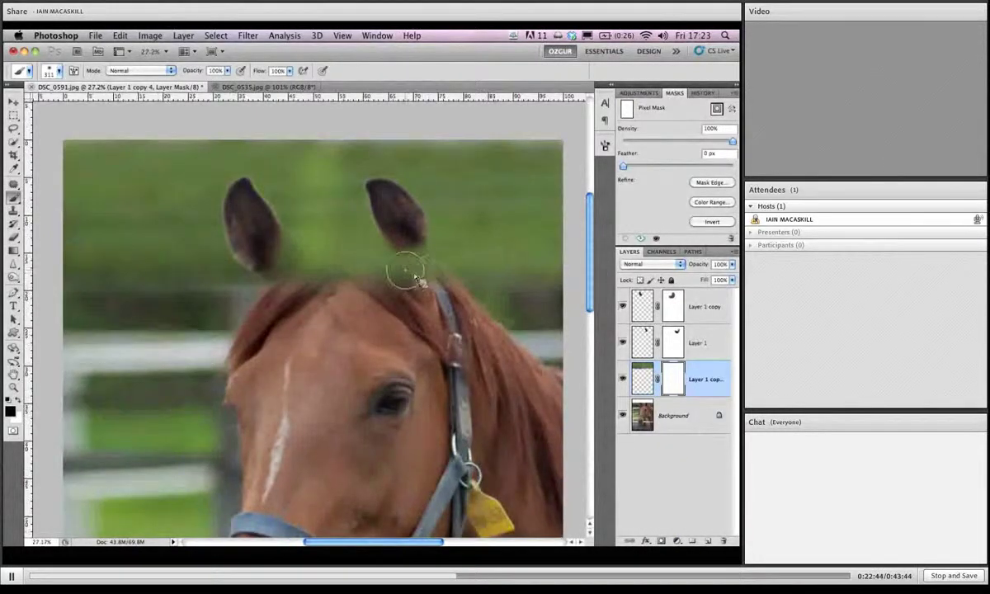
mouse_move(406, 272)
left_mouse_down()
mouse_move(384, 233)
mouse_move(391, 252)
left_mouse_up()
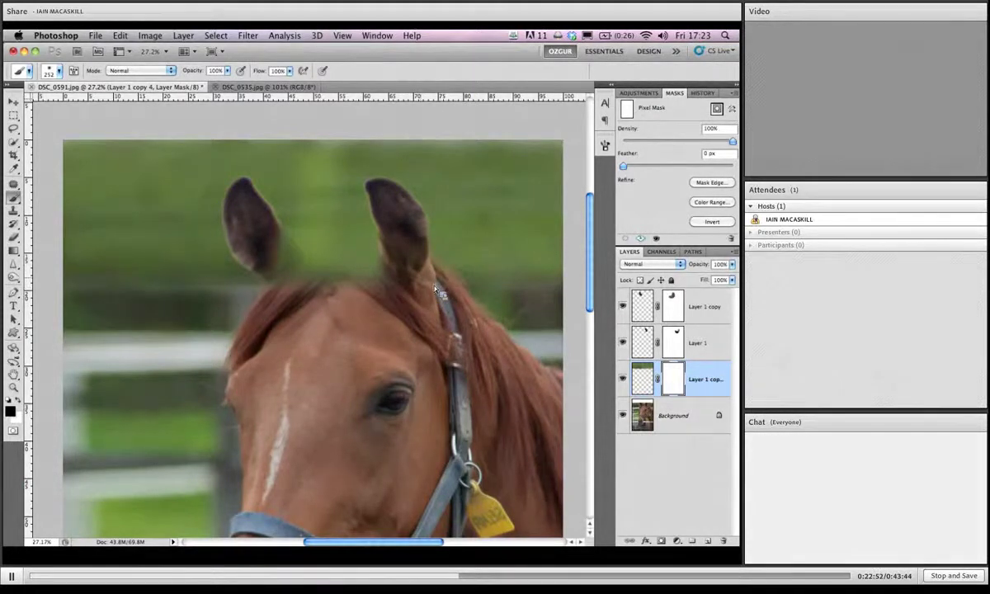
mouse_move(423, 283)
left_mouse_down()
mouse_move(346, 257)
mouse_move(367, 281)
left_mouse_up()
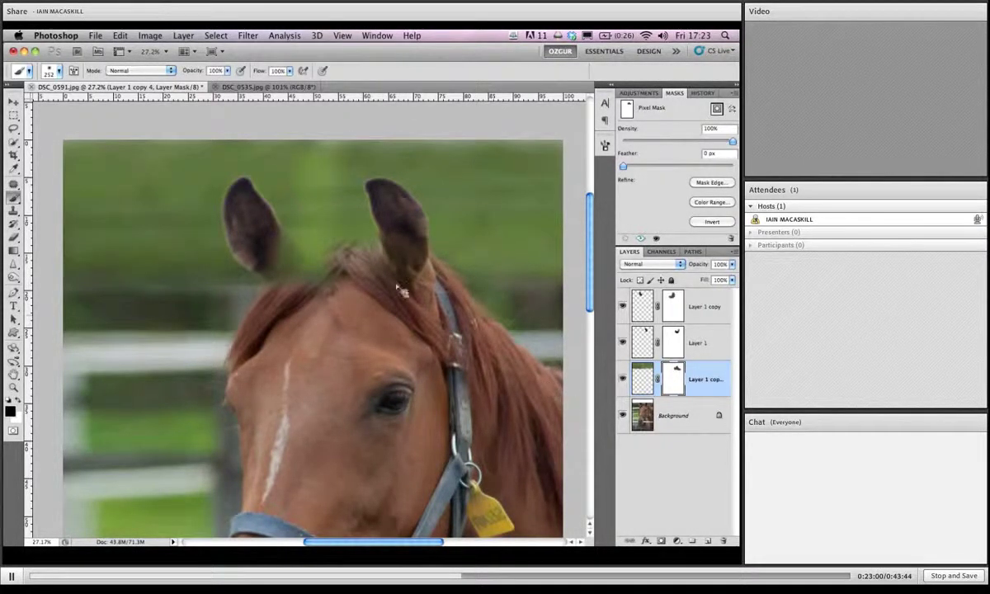
mouse_move(375, 273)
left_mouse_down()
mouse_move(326, 286)
mouse_move(277, 262)
mouse_move(251, 232)
left_mouse_up()
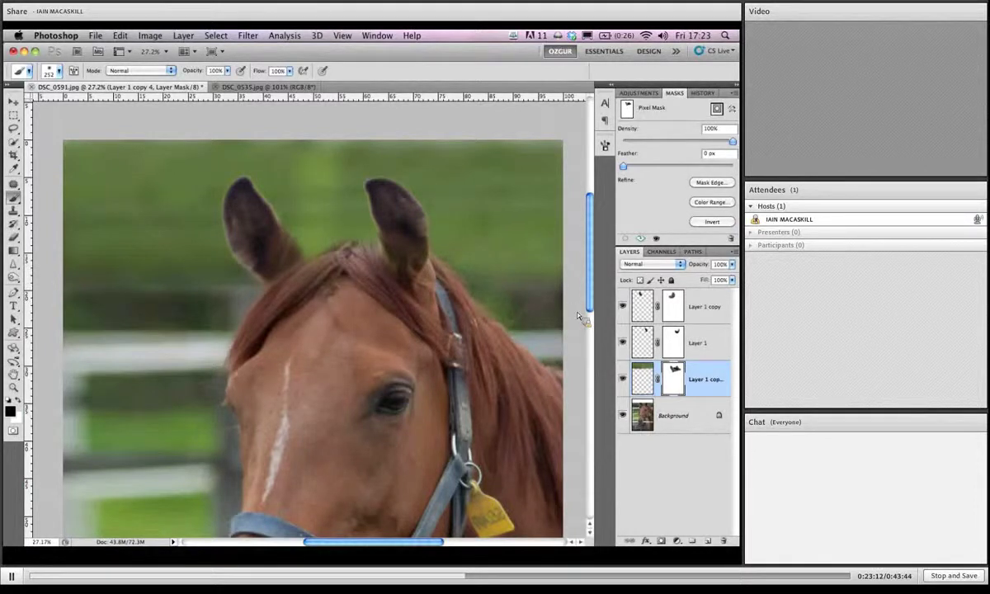
Lower the background patch layer's opacity to 62% to refine its mask around the mane, and restore the opacity to 100%.
left_click(731, 263)
left_click(707, 282)
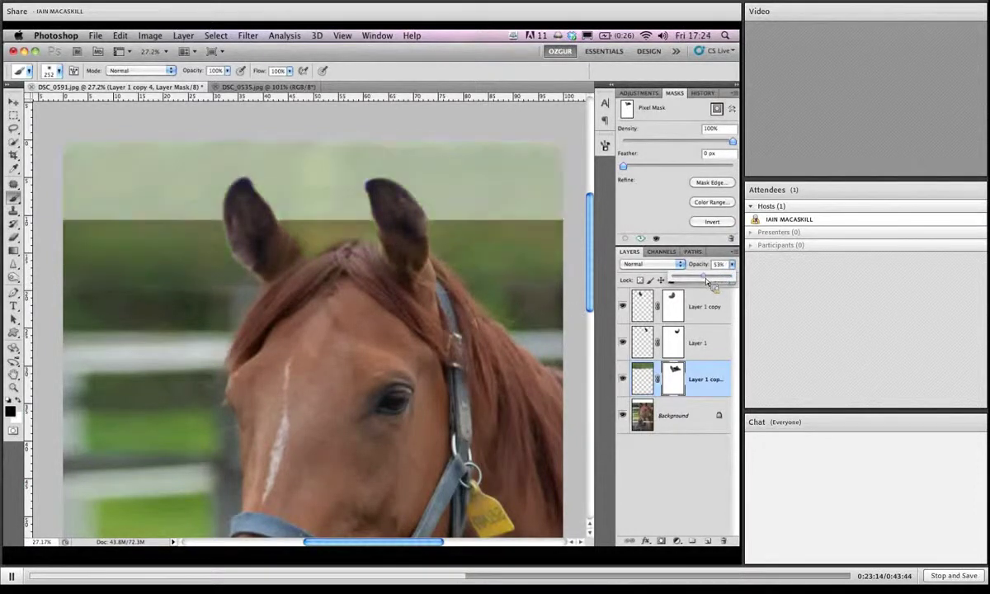
left_click_drag(707, 283, 714, 283)
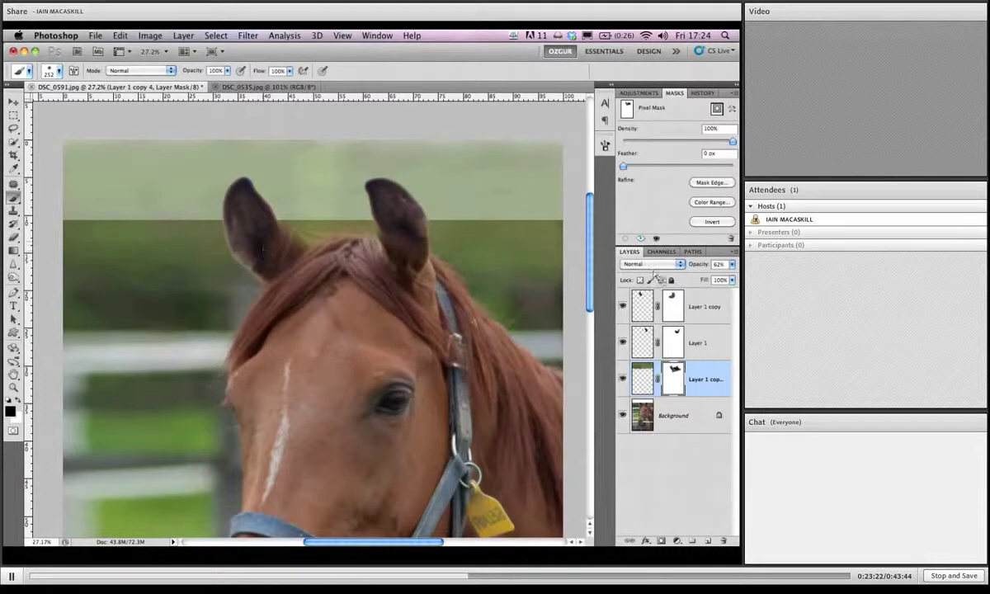
left_click(733, 264)
left_click_drag(733, 264, 734, 279)
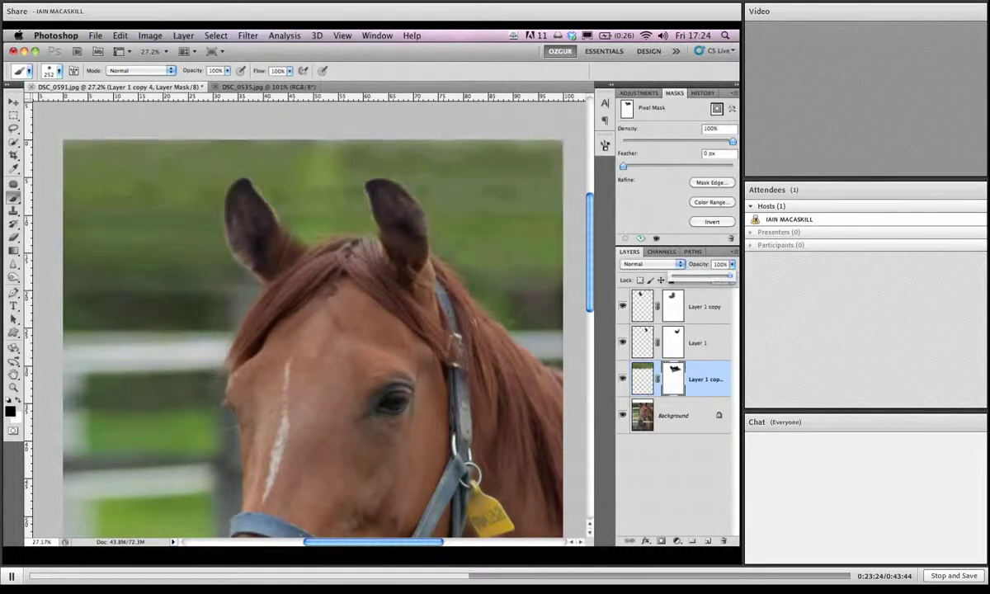
Paint black on Layer 1 copy's mask with a 25 px brush to trim the light fringe along the left-hand ear's outer edge.
scroll(302, 288, "down", 5)
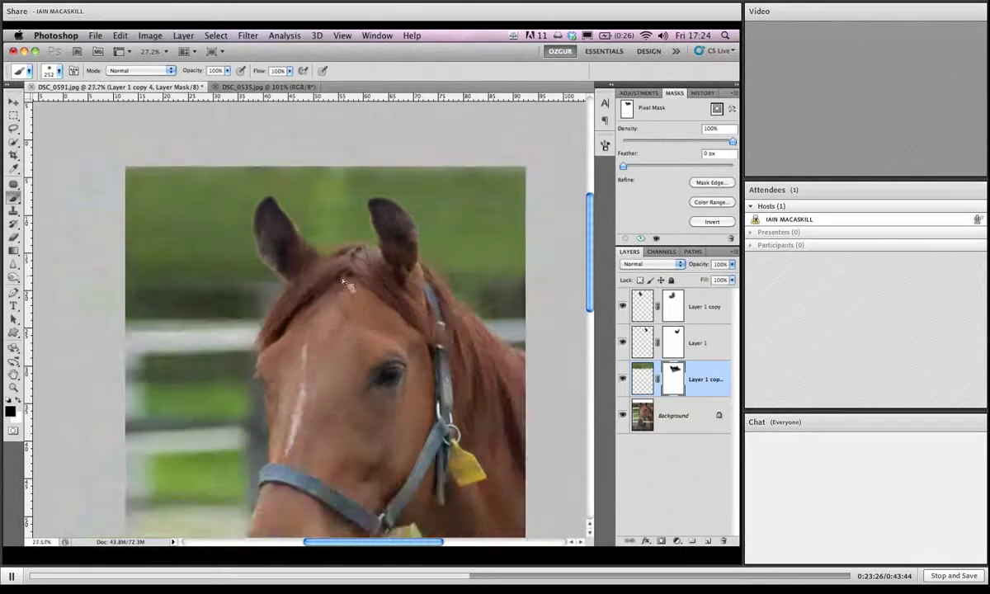
scroll(302, 288, "down", 1)
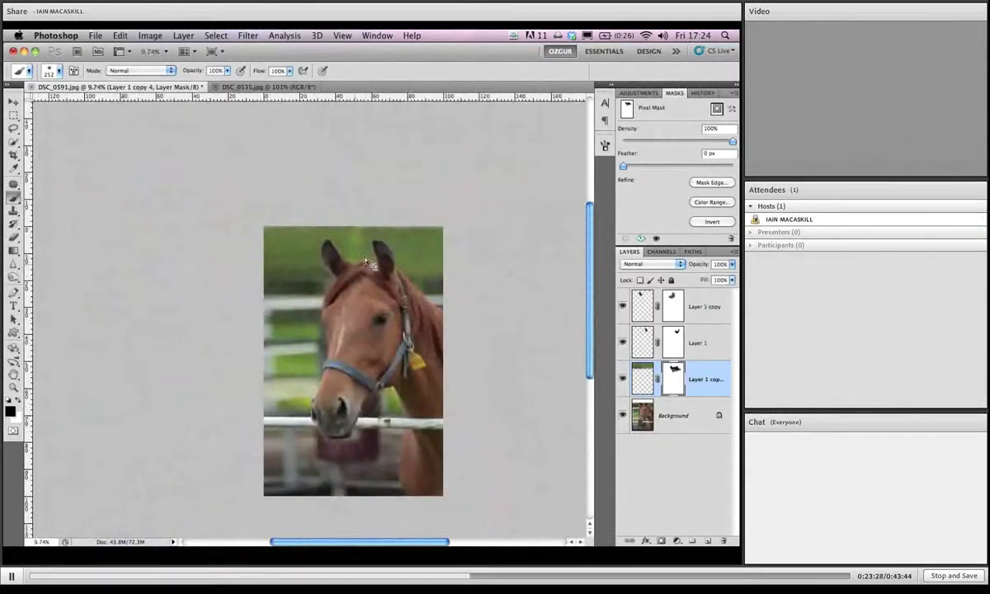
scroll(350, 278, "up", 4)
scroll(396, 265, "up", 5)
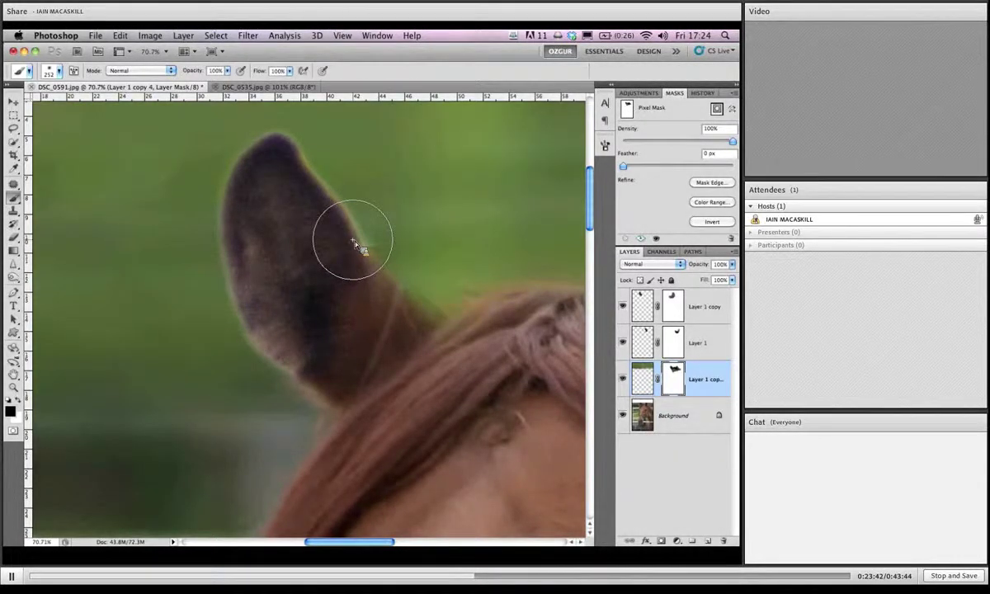
left_click_drag(353, 244, 338, 214)
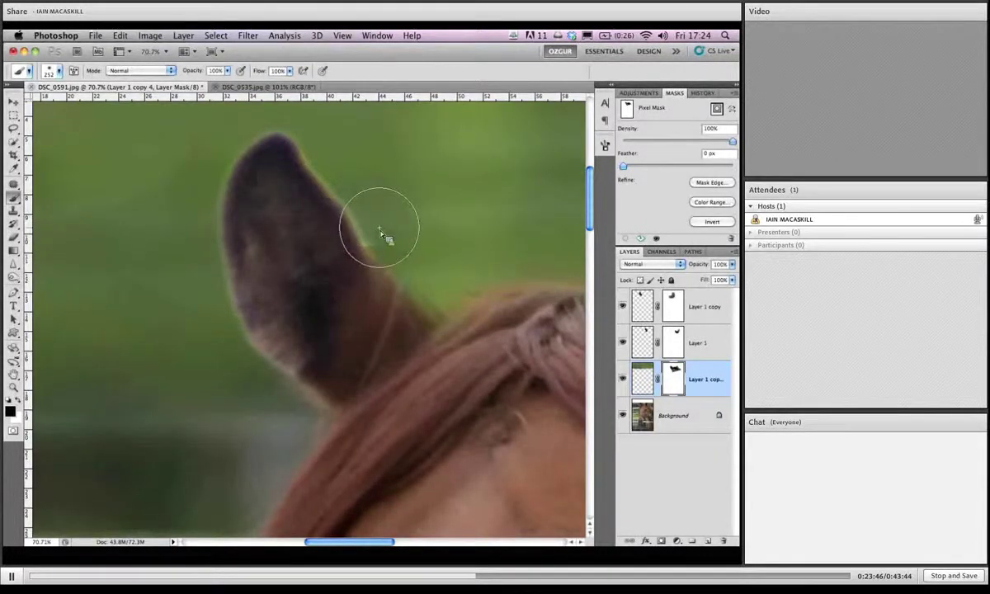
key("l")
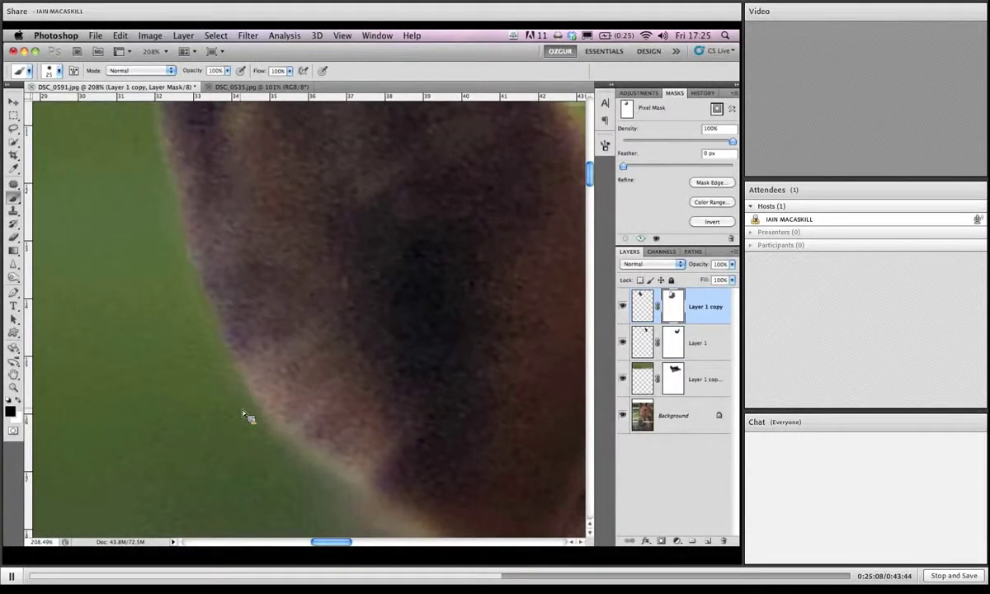
scroll(247, 416, "down", 3)
scroll(247, 415, "right", 2)
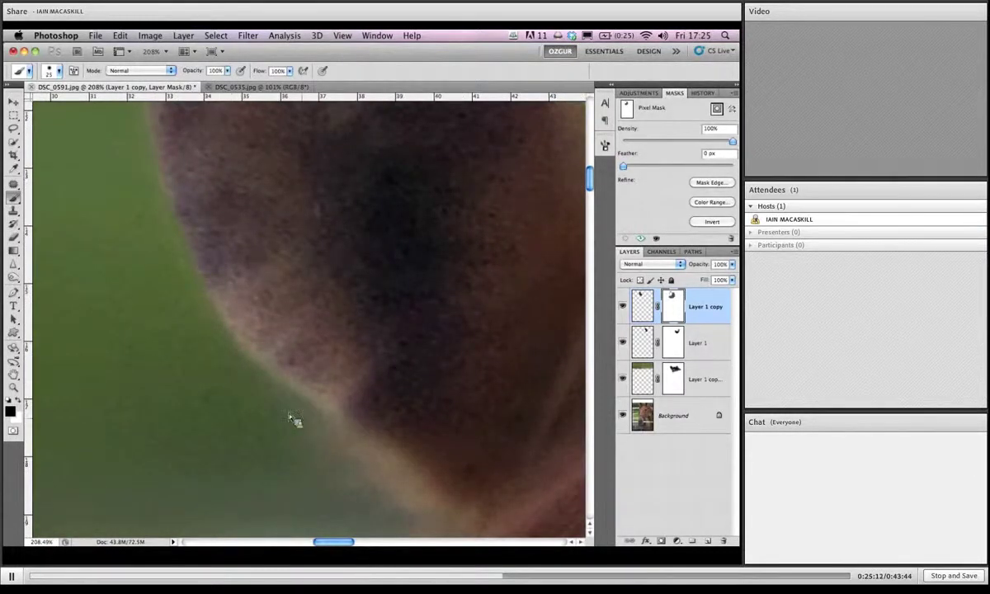
Target Layer 1's mask and paint black with the 25 px brush to trim the fringe around the right-hand ear's tip.
scroll(314, 397, "right", 6)
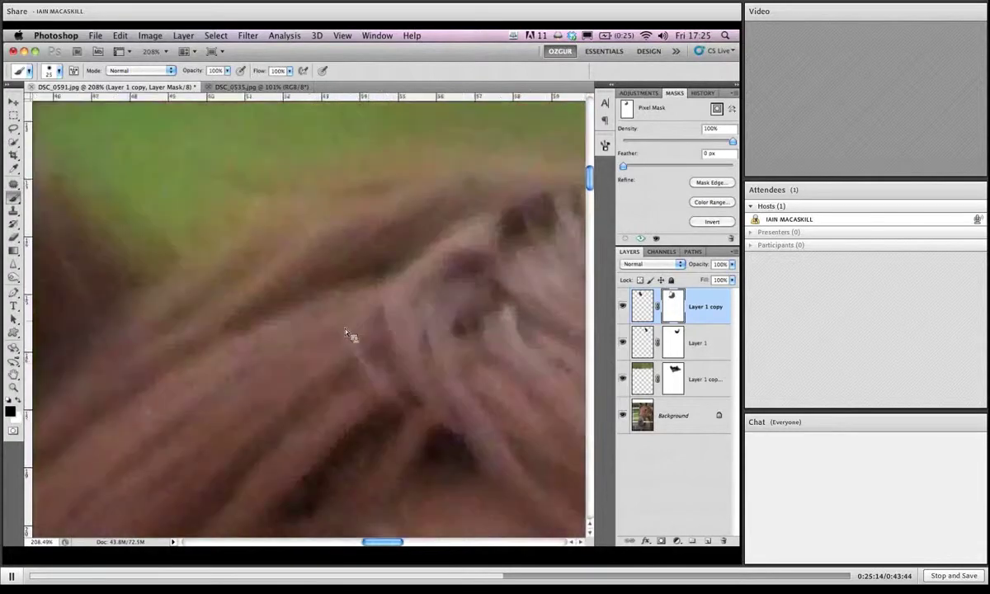
scroll(282, 333, "up", 8)
scroll(282, 333, "right", 2)
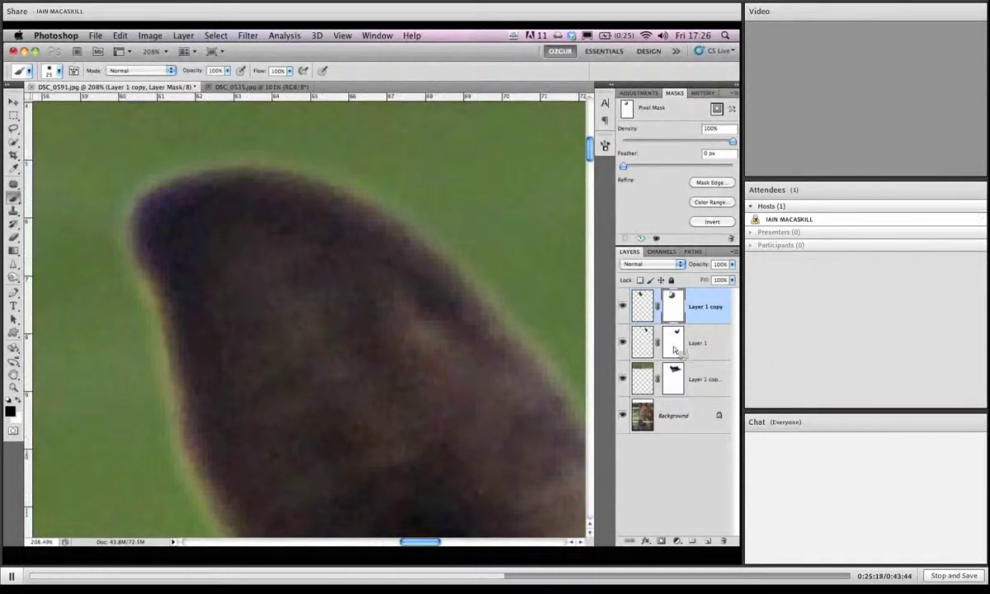
left_click(642, 334)
scroll(439, 338, "up", 2)
scroll(439, 338, "right", 2)
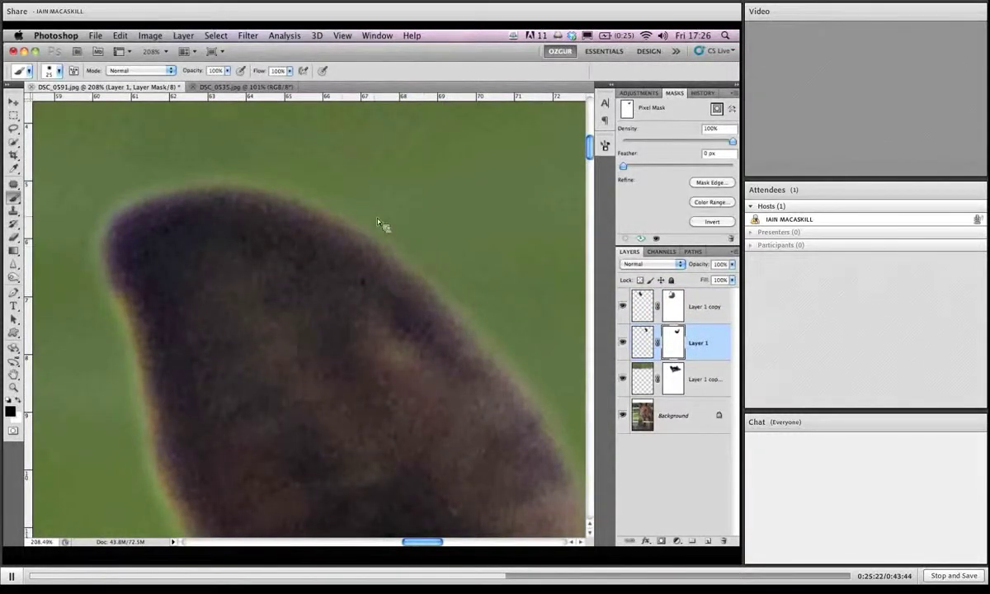
mouse_move(199, 171)
left_mouse_down()
mouse_move(232, 203)
mouse_move(216, 289)
left_mouse_up()
key("ctrl+z")
left_click_drag(92, 232, 101, 316)
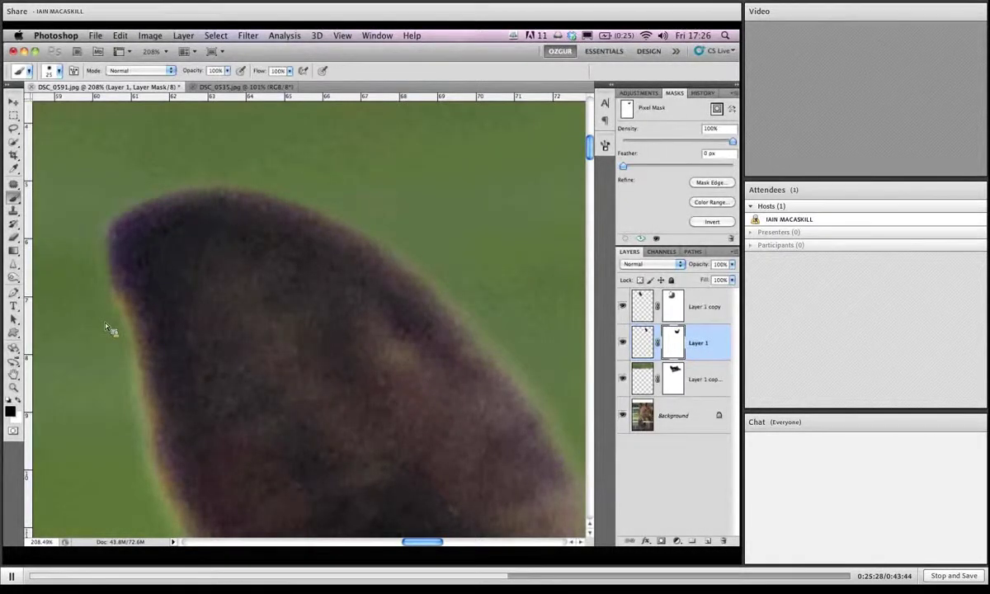
Continue trimming the fringe down the right-hand ear's inner edge and up its outer edge on Layer 1's mask.
scroll(107, 322, "down", 3)
scroll(136, 408, "down", 2)
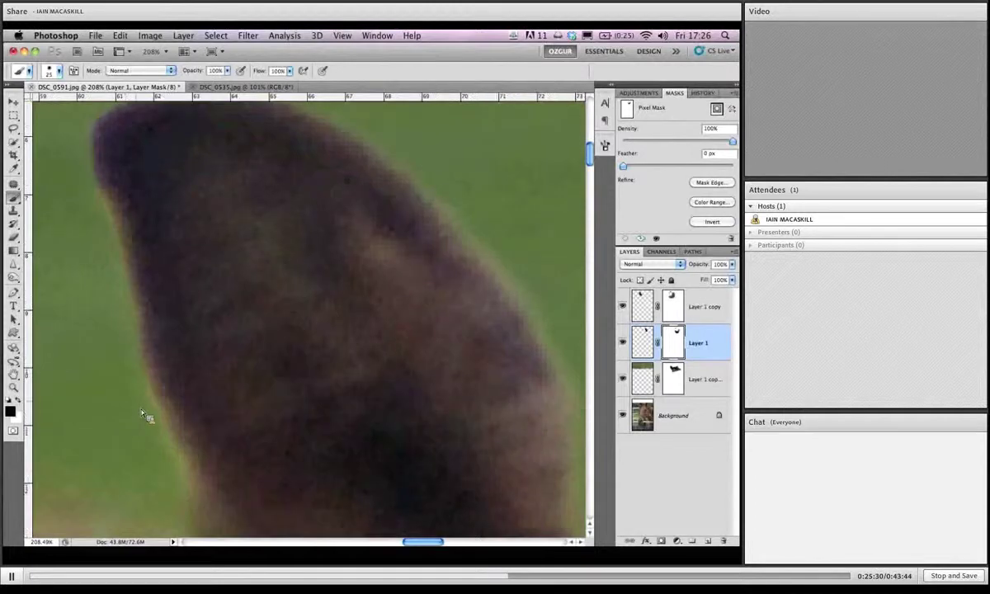
scroll(153, 393, "down", 2)
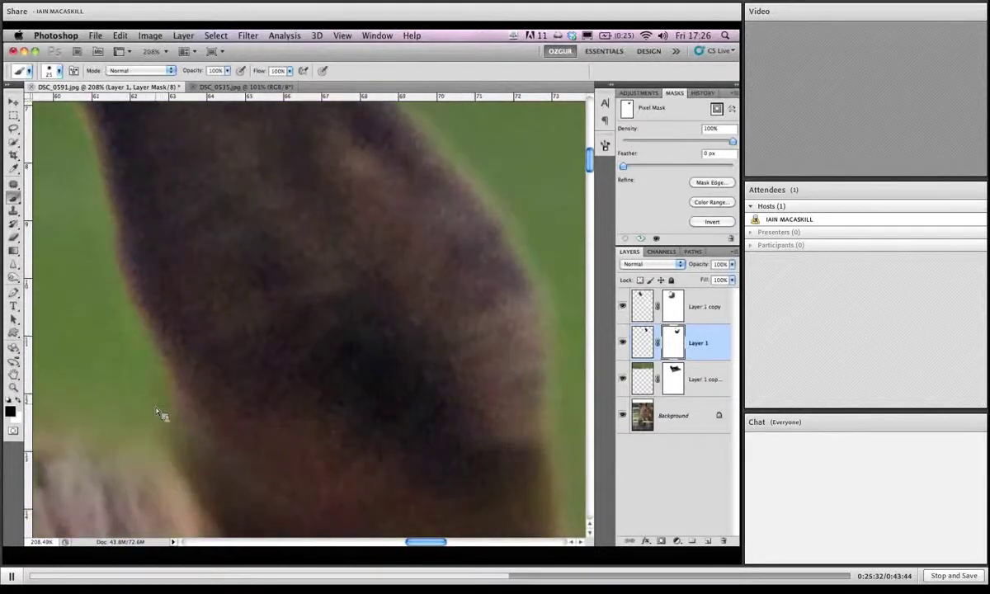
scroll(136, 387, "right", 3)
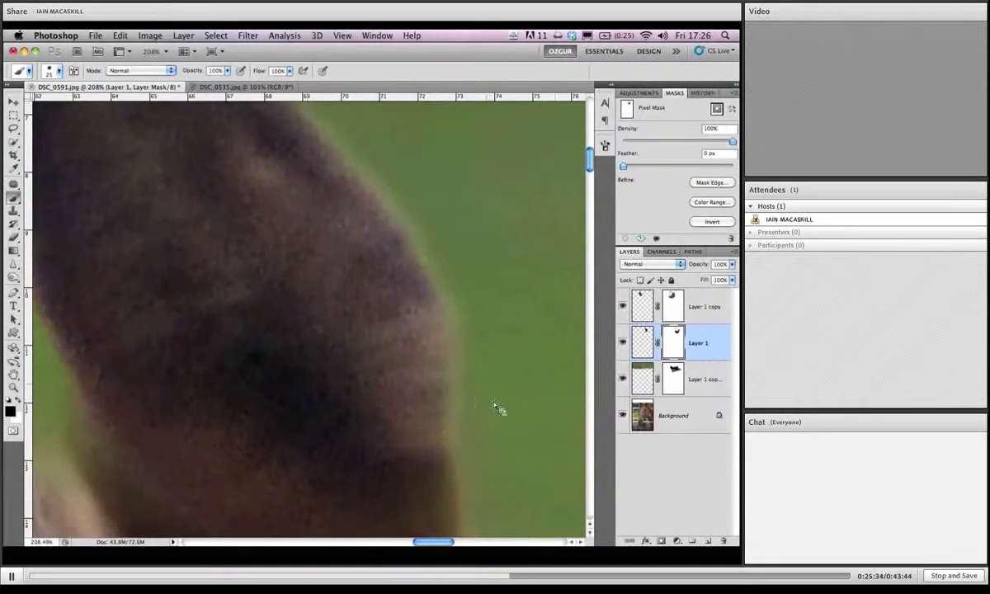
scroll(487, 412, "up", 2)
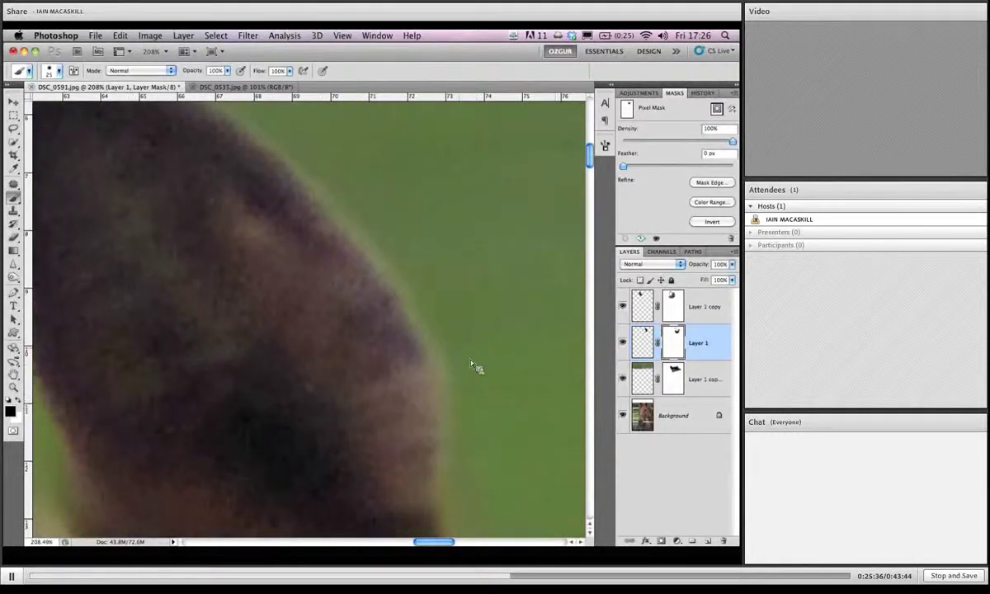
scroll(442, 325, "up", 2)
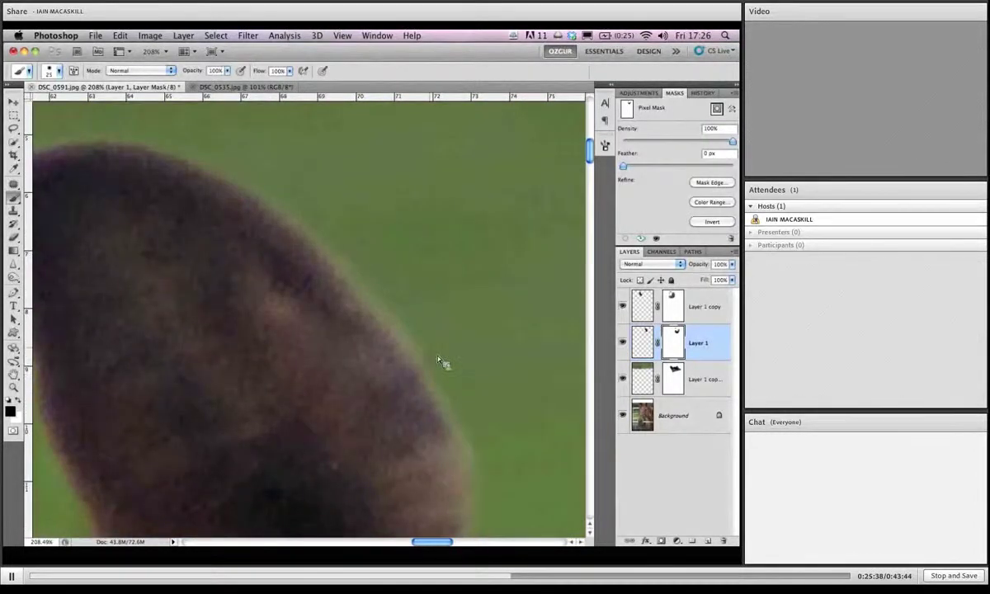
scroll(395, 315, "up", 2)
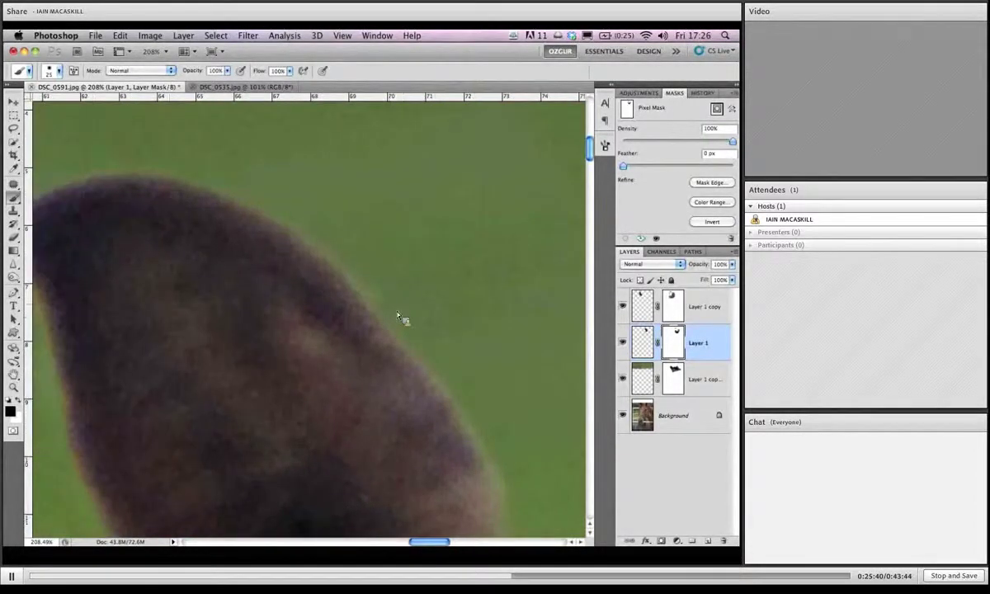
Return to Layer 1 copy's mask and paint away the remaining fringe along the left-hand ear's inner edge.
scroll(335, 350, "down", 5)
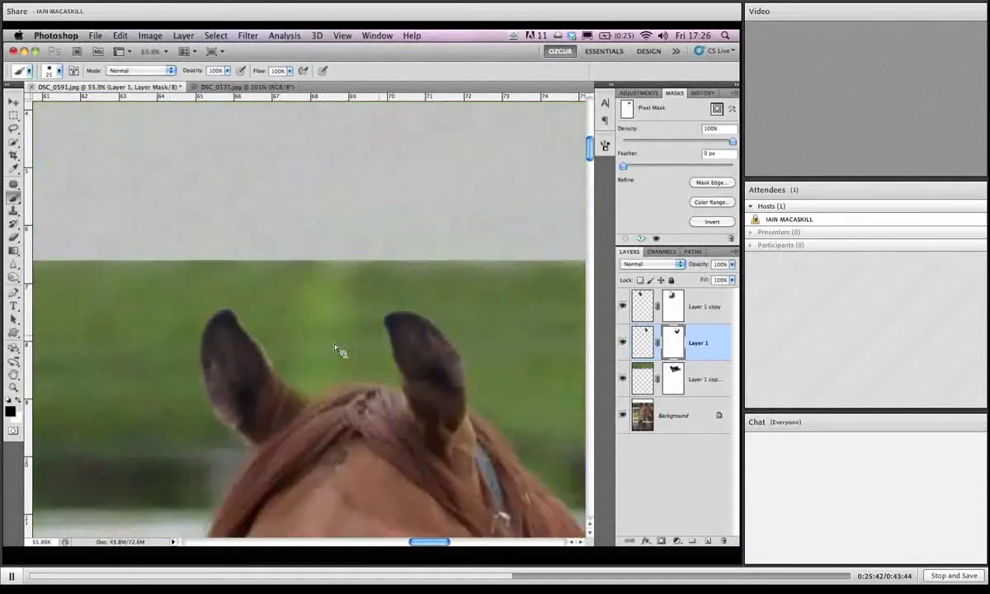
scroll(335, 350, "down", 3)
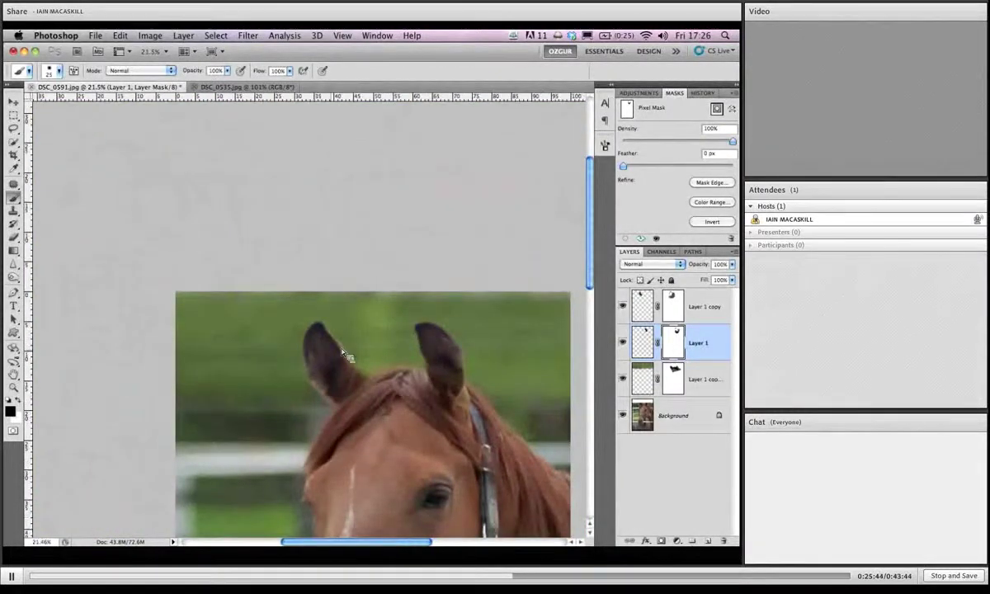
scroll(345, 355, "up", 6)
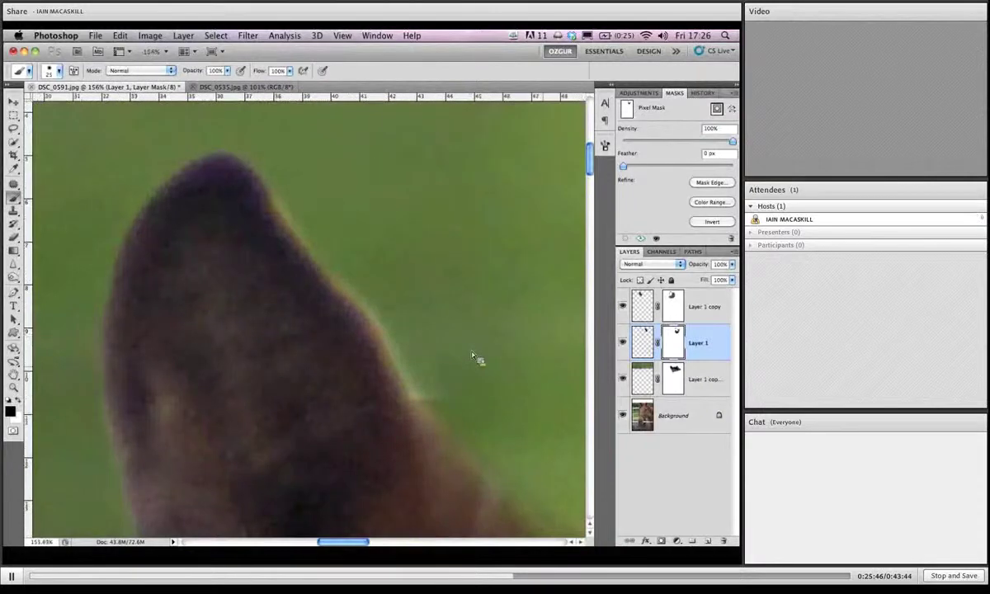
key("alt+bracketright")
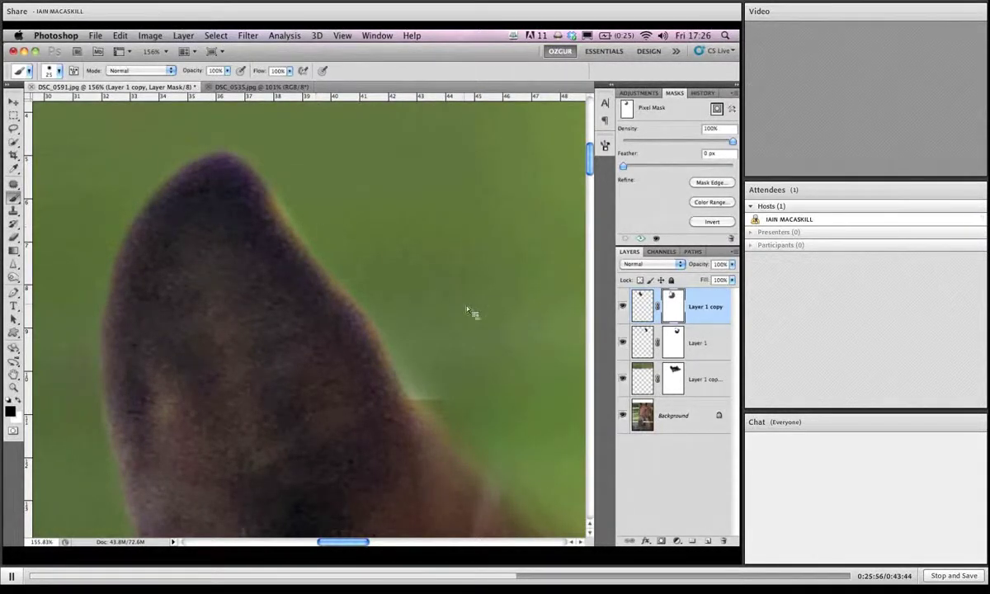
Examine the right-hand ear's edges and base up close, and check how both ears blend into the whole picture.
scroll(468, 310, "right", 10)
scroll(178, 256, "right", 1)
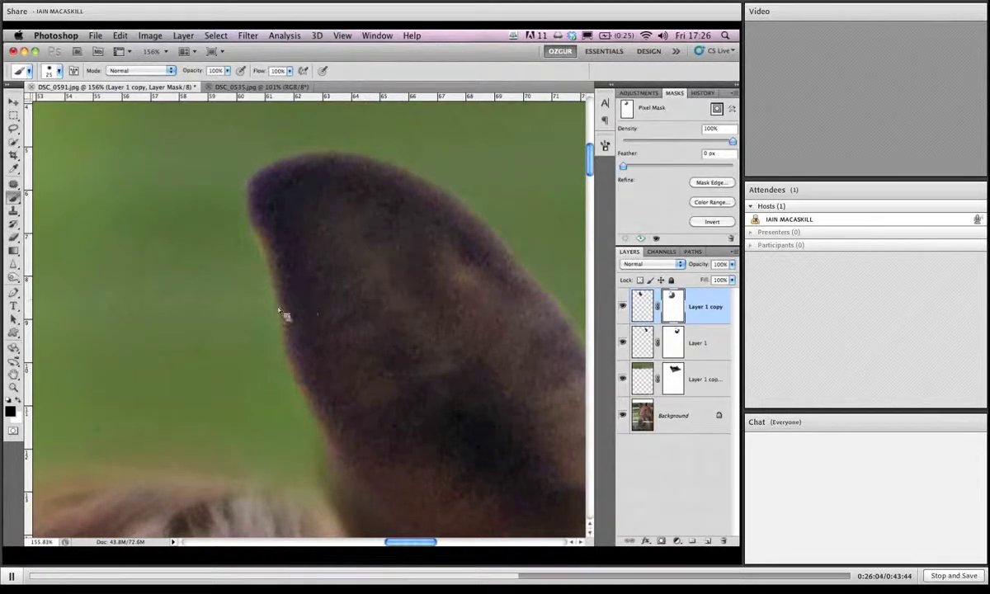
key("ctrl+0")
scroll(222, 347, "up", 2)
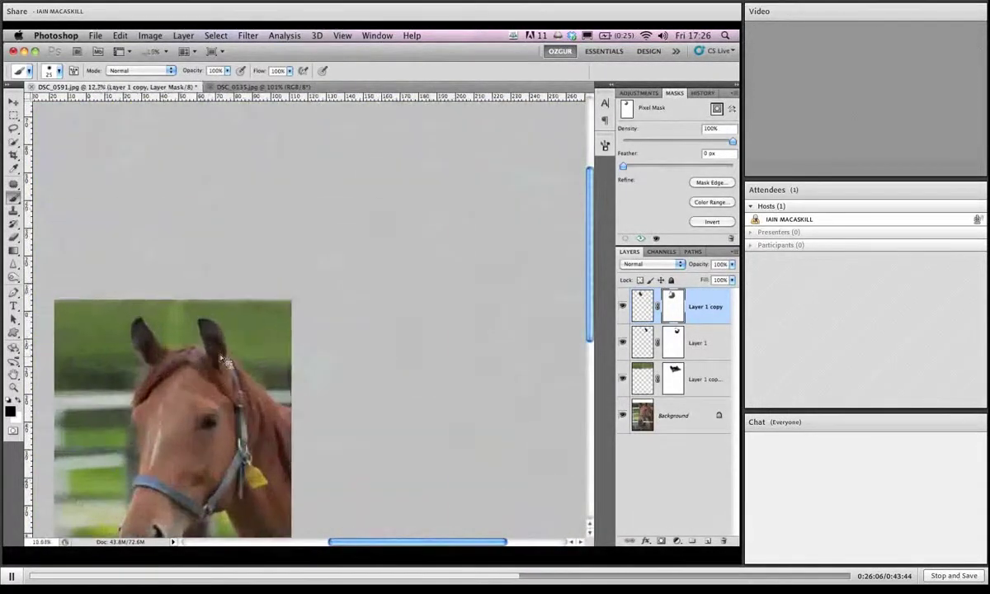
scroll(234, 356, "up", 5)
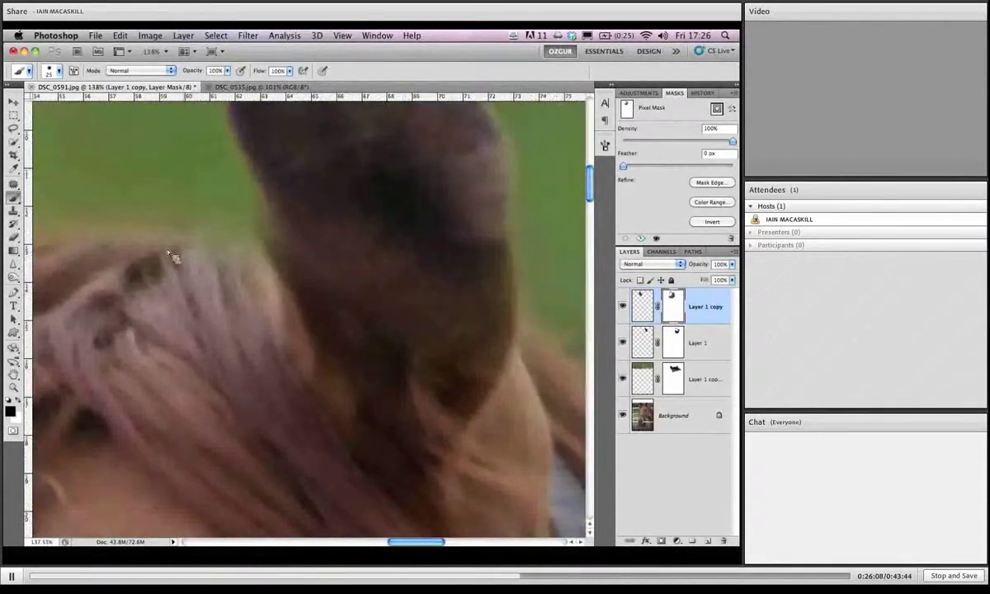
scroll(161, 244, "down", 10)
scroll(165, 285, "up", 3)
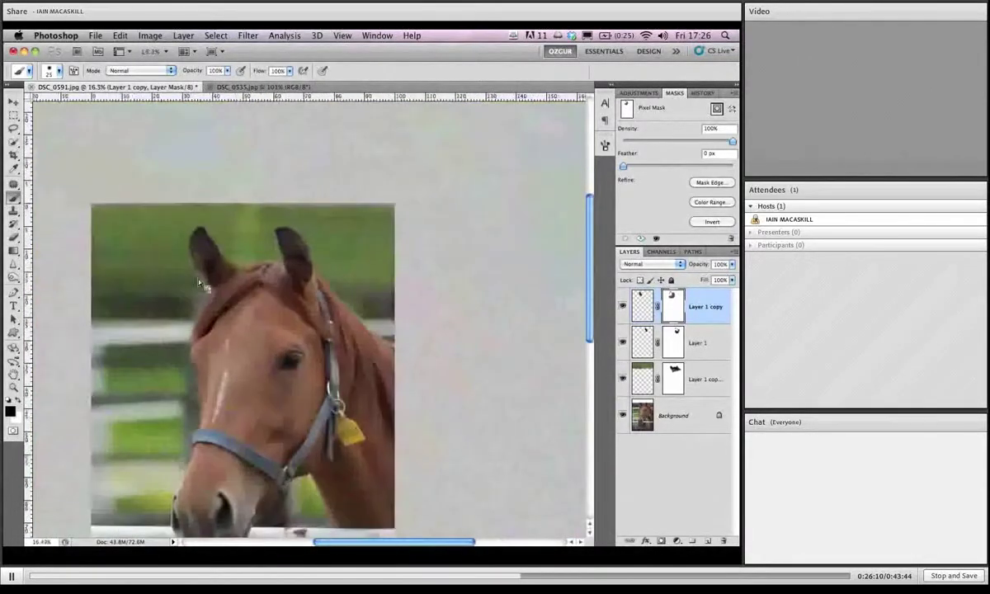
scroll(224, 281, "down", 2)
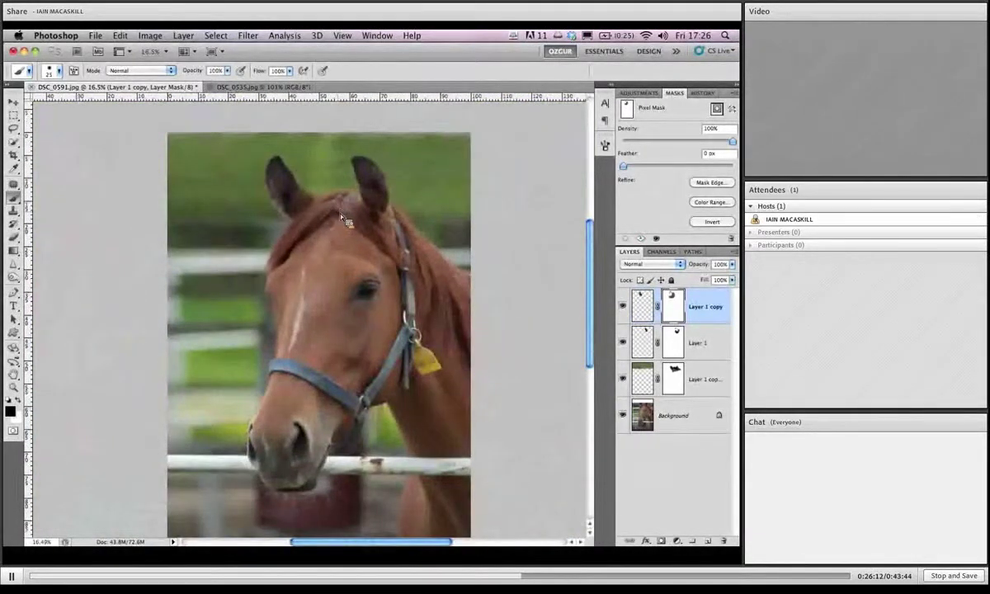
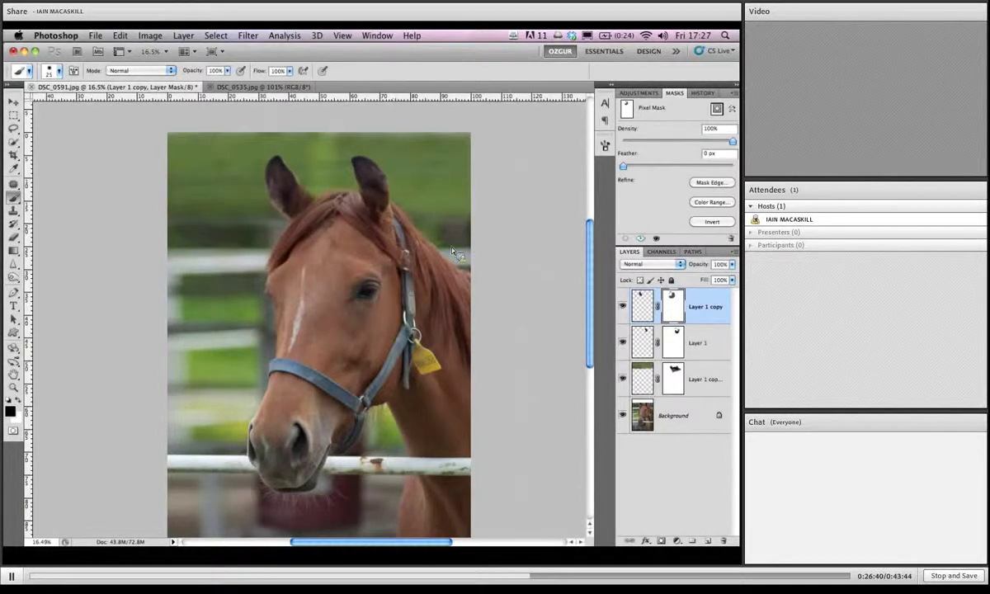
Group the two ear layers, Layer 1 copy and Layer 1, and name the group Ears.
left_click(642, 306)
left_click(660, 338, "shift")
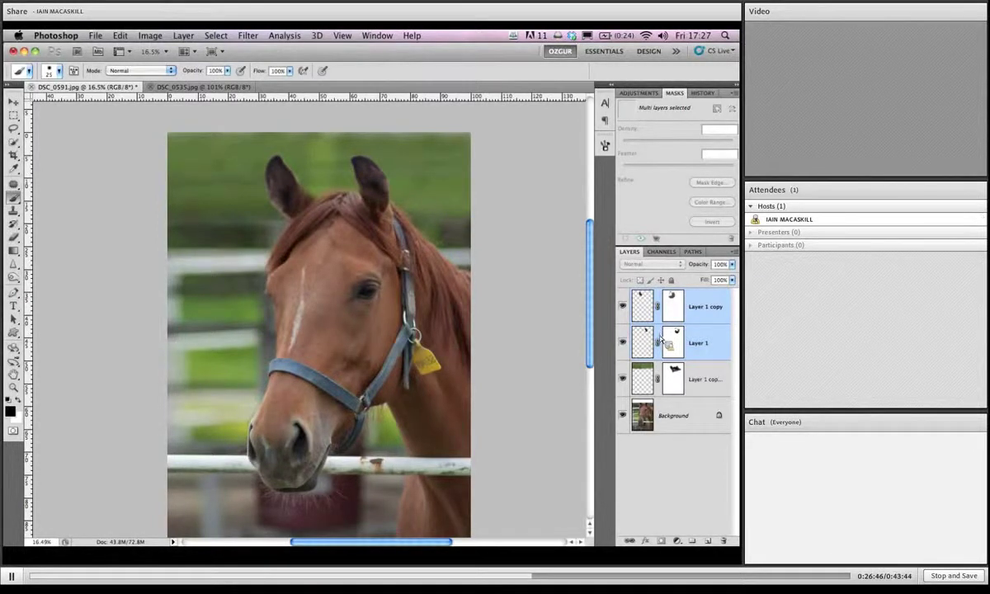
key("super+g")
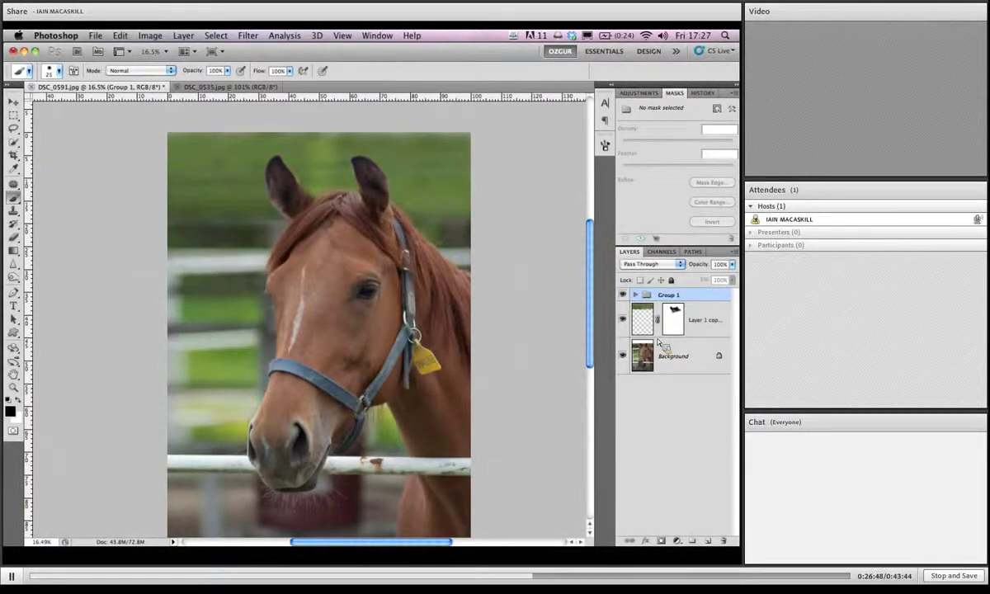
double_click(670, 295)
type("H")
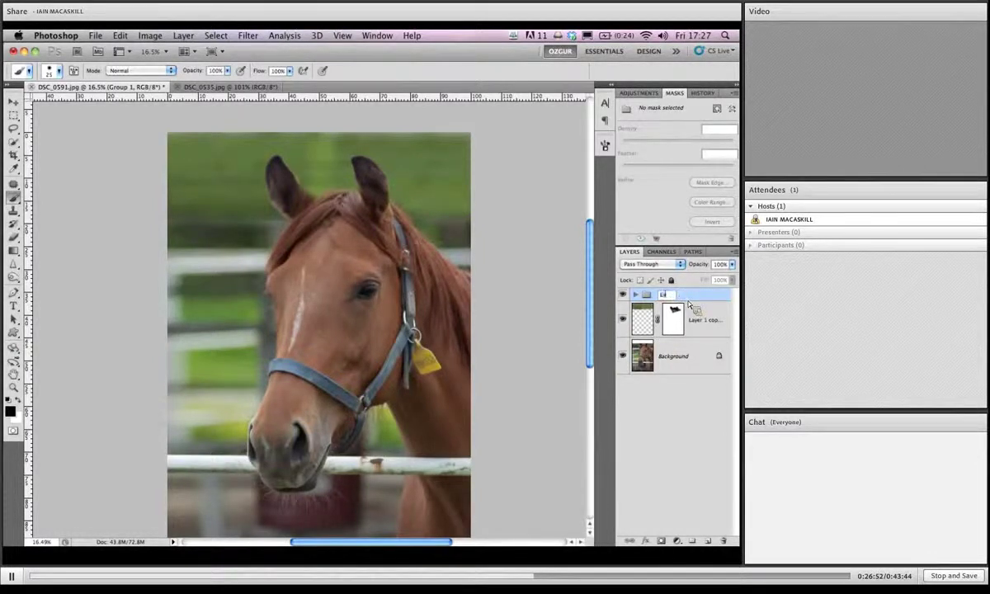
key("Return")
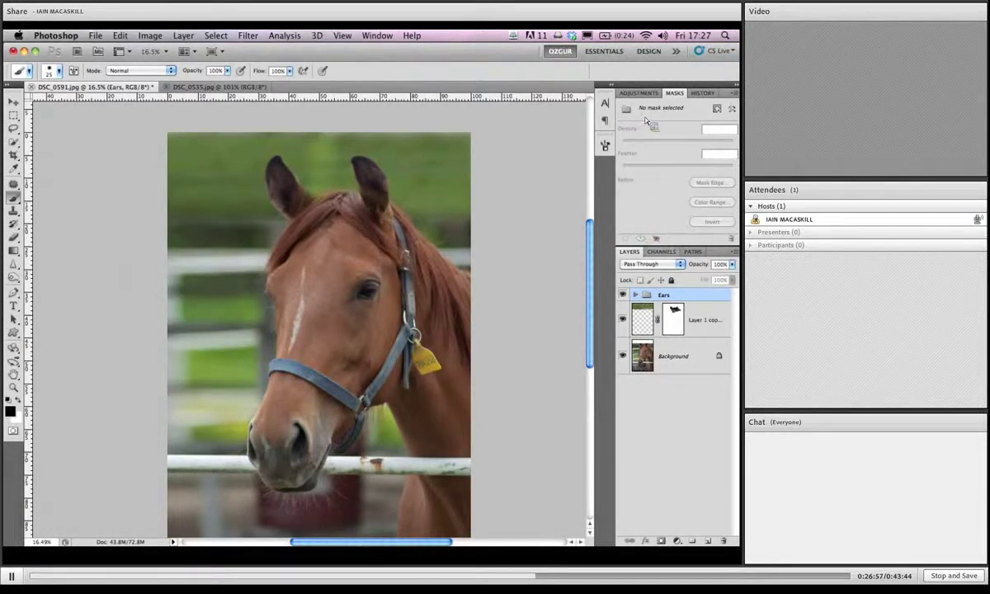
Add a Color Balance adjustment layer directly above Layer 1 copy inside the Ears group.
left_click(634, 294)
left_click(664, 310)
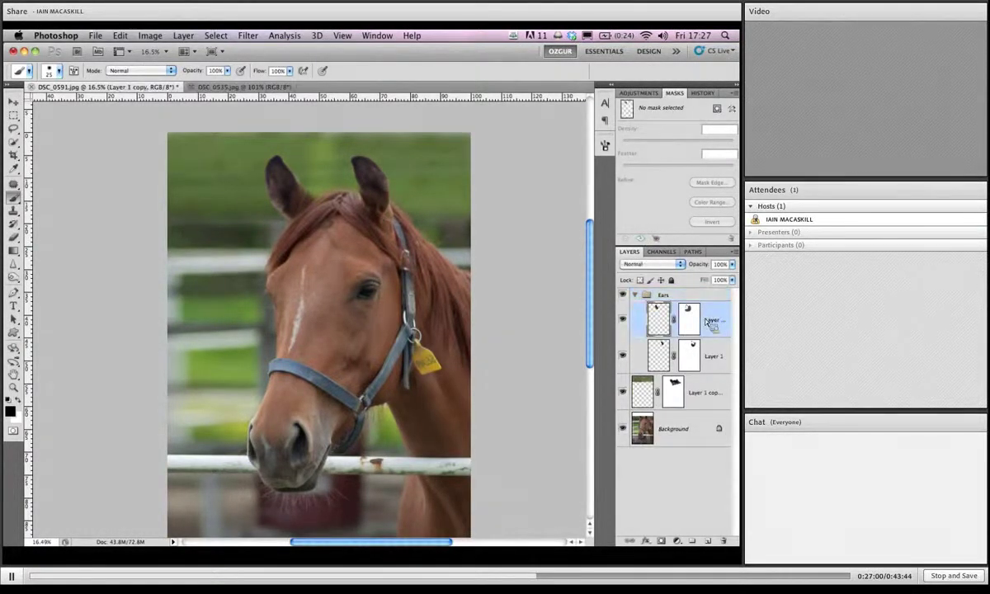
left_click(648, 93)
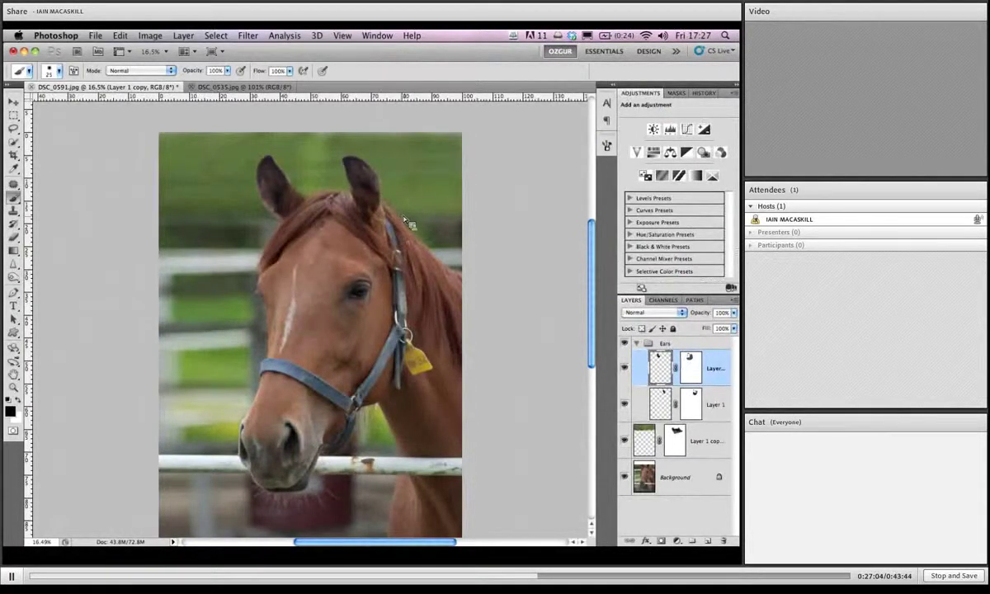
scroll(407, 223, "up", 4)
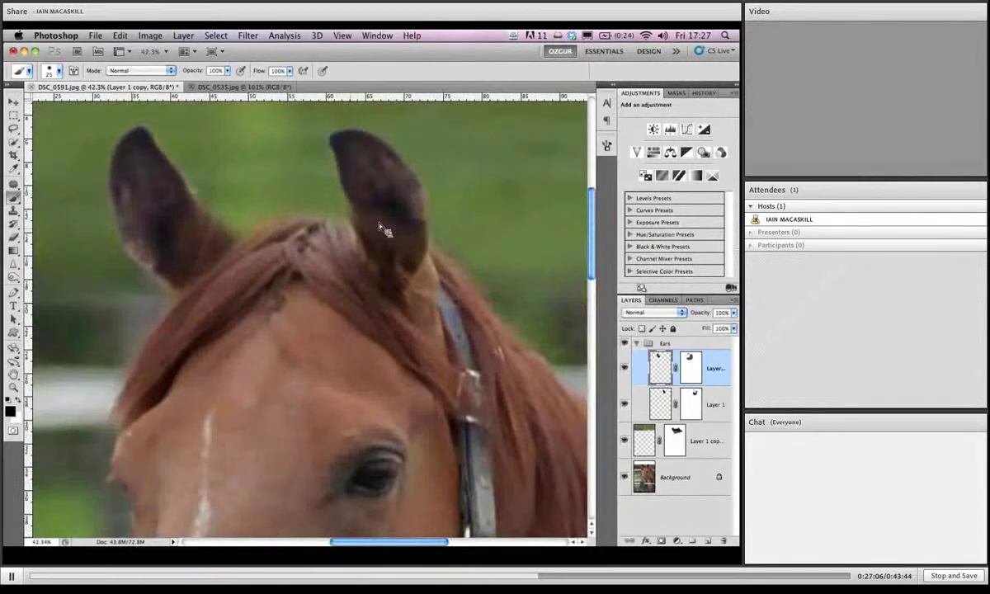
scroll(384, 231, "up", 1)
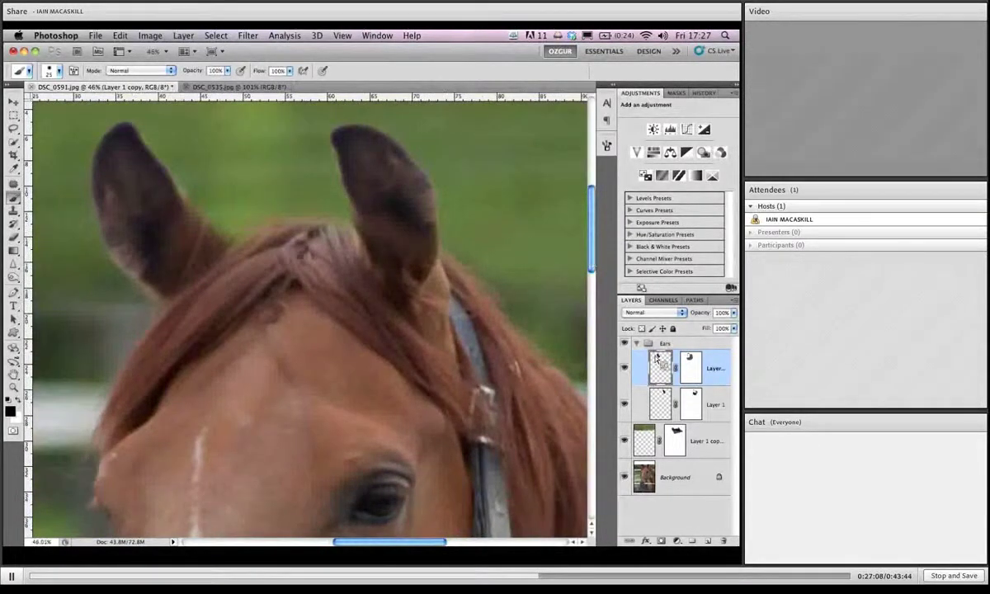
left_click(624, 440)
left_click(624, 441)
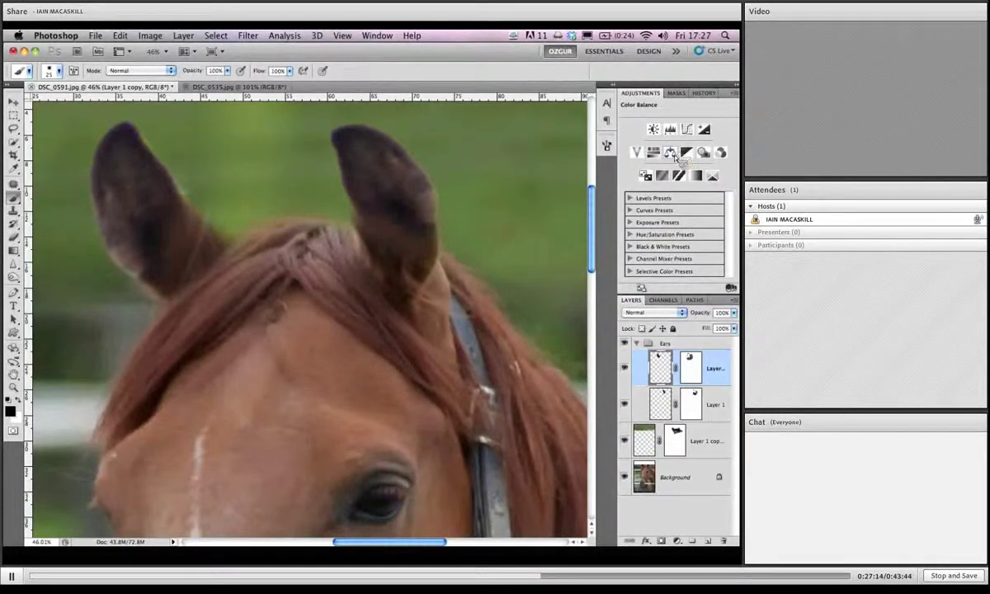
left_click(671, 154)
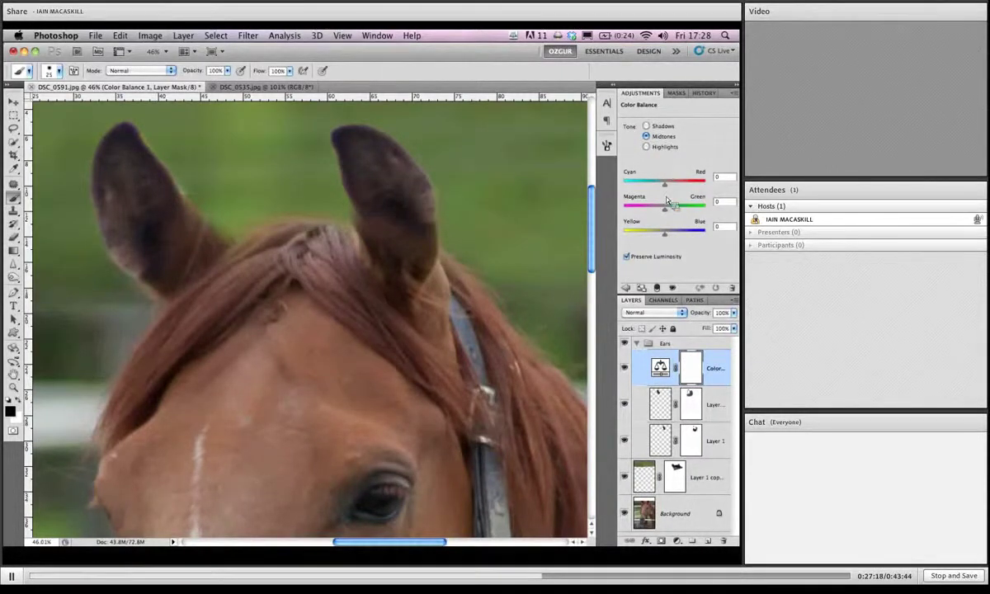
Try a strong red cast in the Color Balance midtones, with Cyan–Red at +77 and again at +72.
left_click_drag(665, 183, 695, 184)
key("ctrl+minus")
key("ctrl+minus")
key("ctrl+minus")
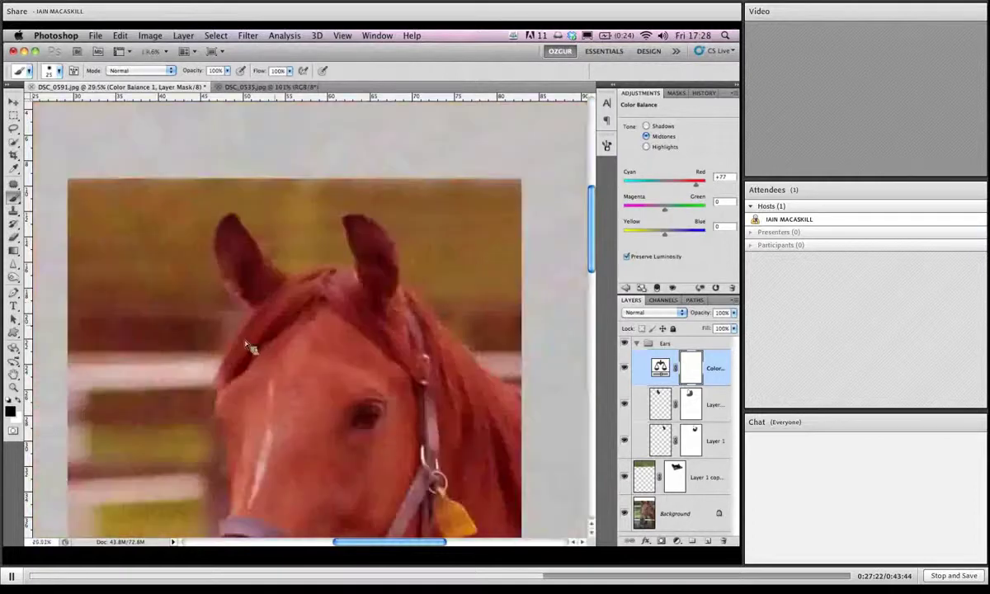
scroll(245, 348, "down", 5)
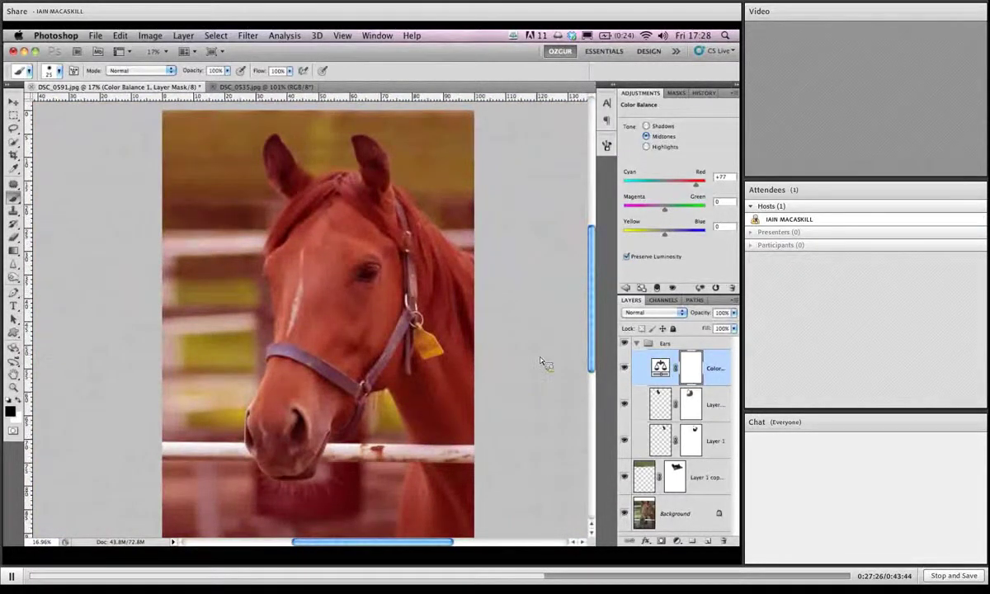
left_click_drag(676, 410, 674, 382)
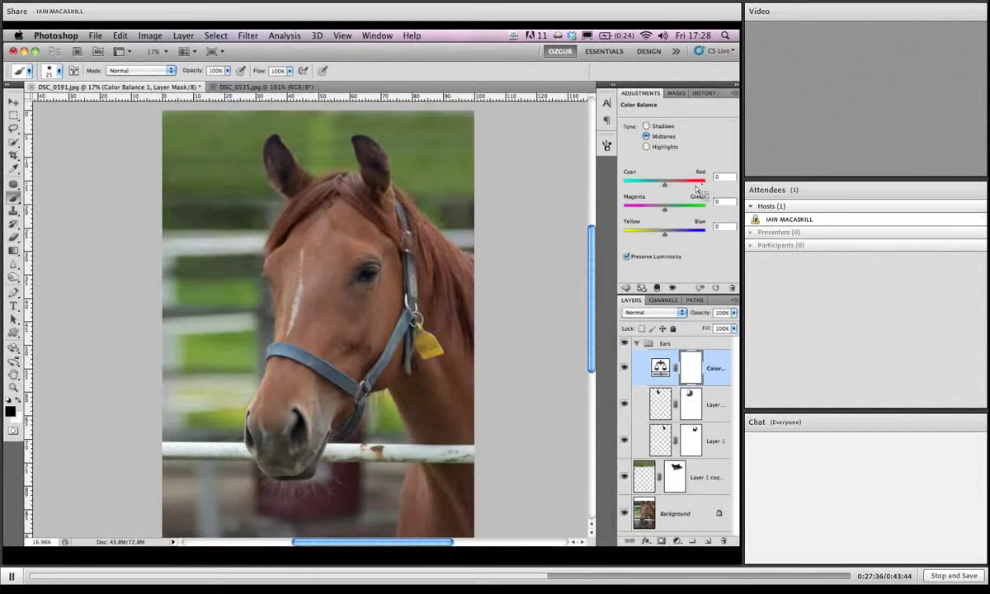
left_click_drag(664, 183, 692, 183)
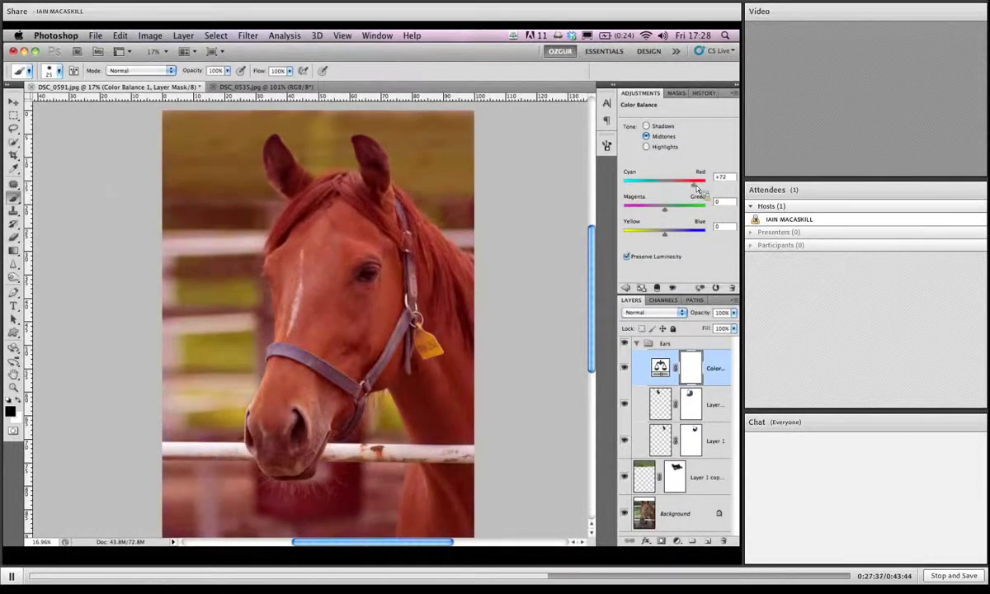
Change the Ears group's blend mode from Pass Through to Normal to limit the colour adjustment to the ears.
left_click(667, 343)
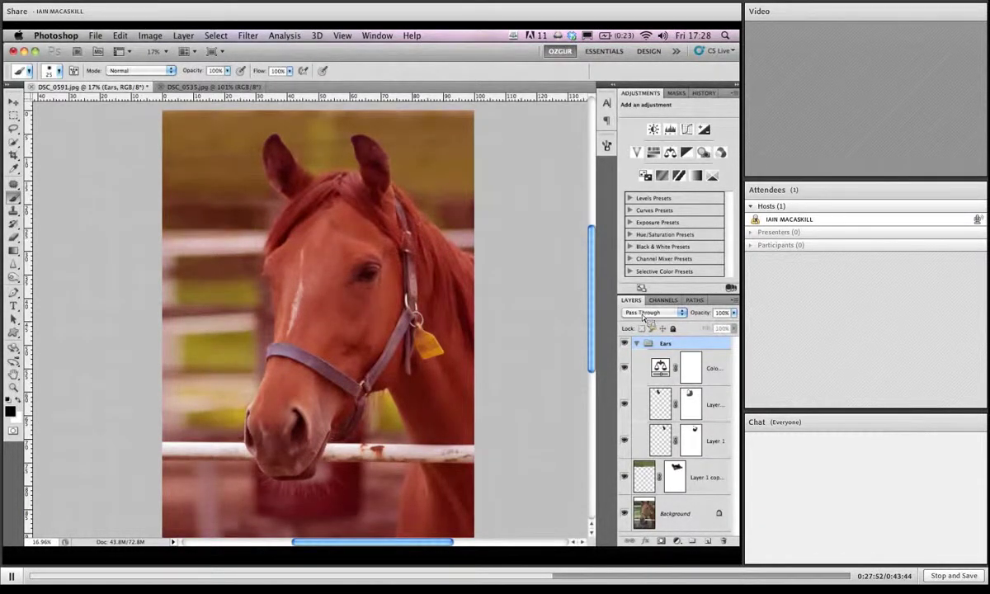
left_click(651, 315)
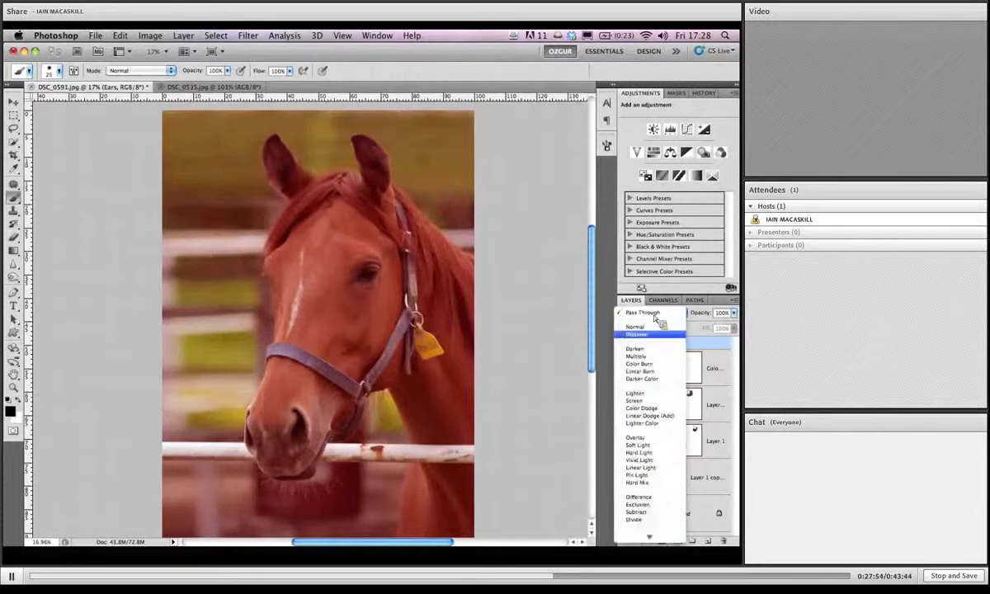
left_click(649, 328)
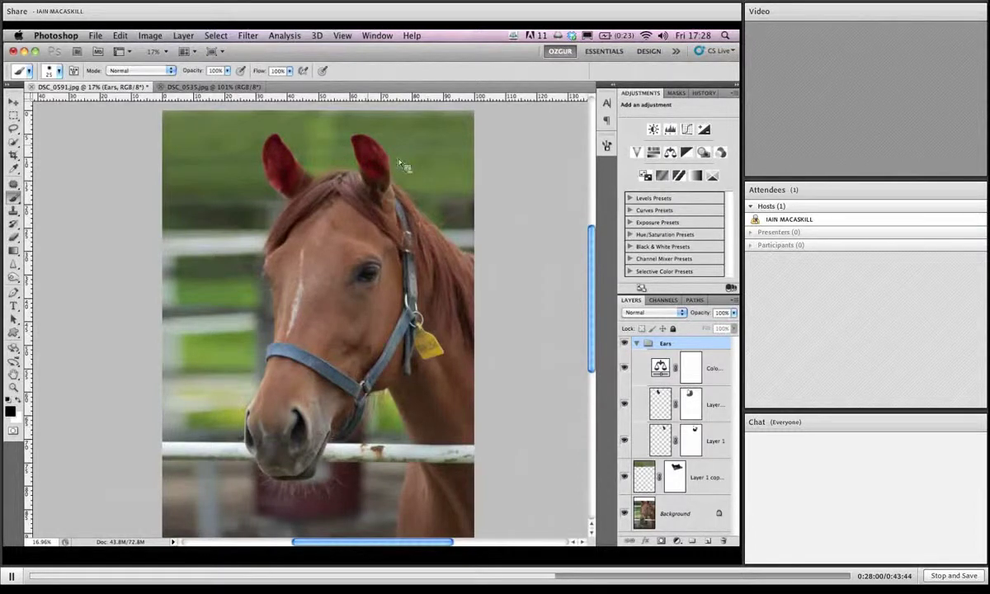
scroll(373, 149, "up", 2)
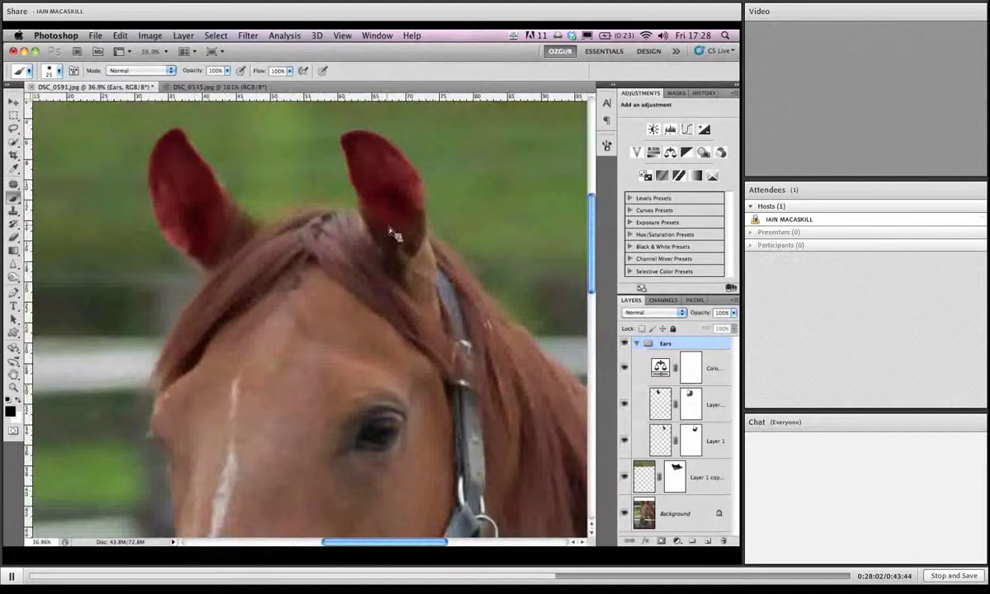
scroll(396, 232, "up", 1)
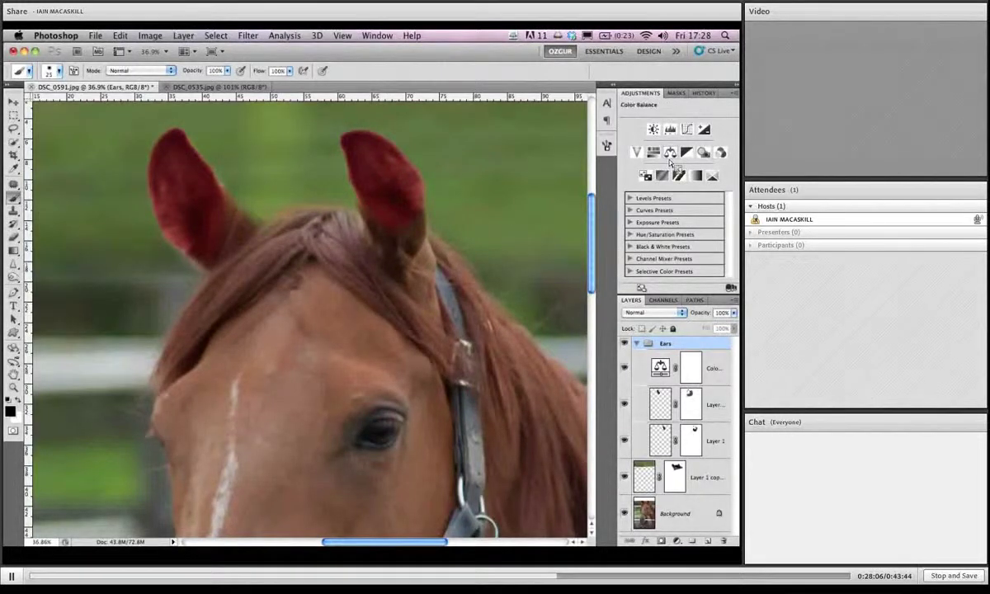
Reduce the Color Balance midtones to a slight red shift and fine-tune Yellow–Blue to match the ears to the coat.
left_click(660, 365)
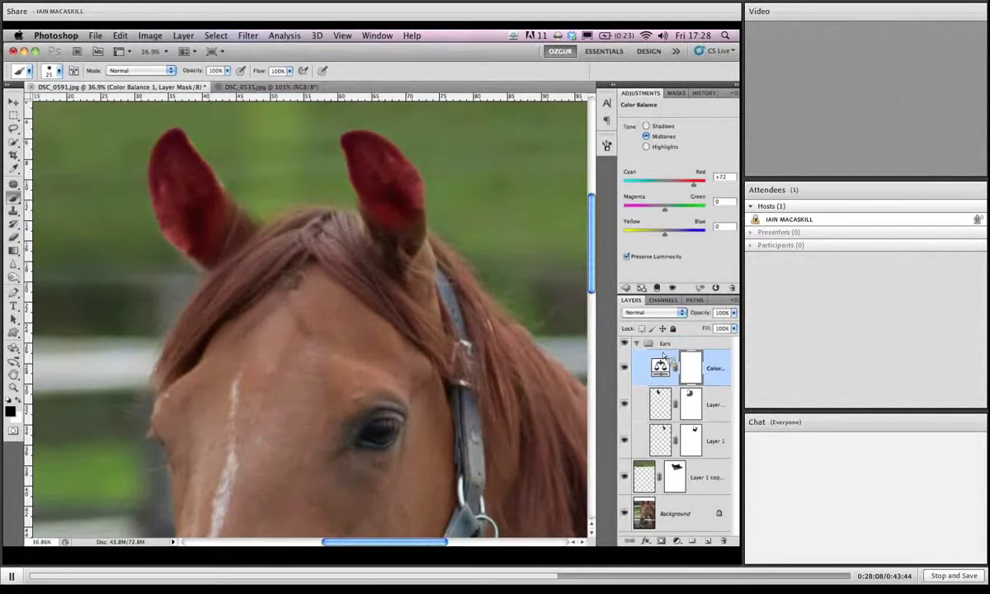
left_click_drag(693, 184, 651, 175)
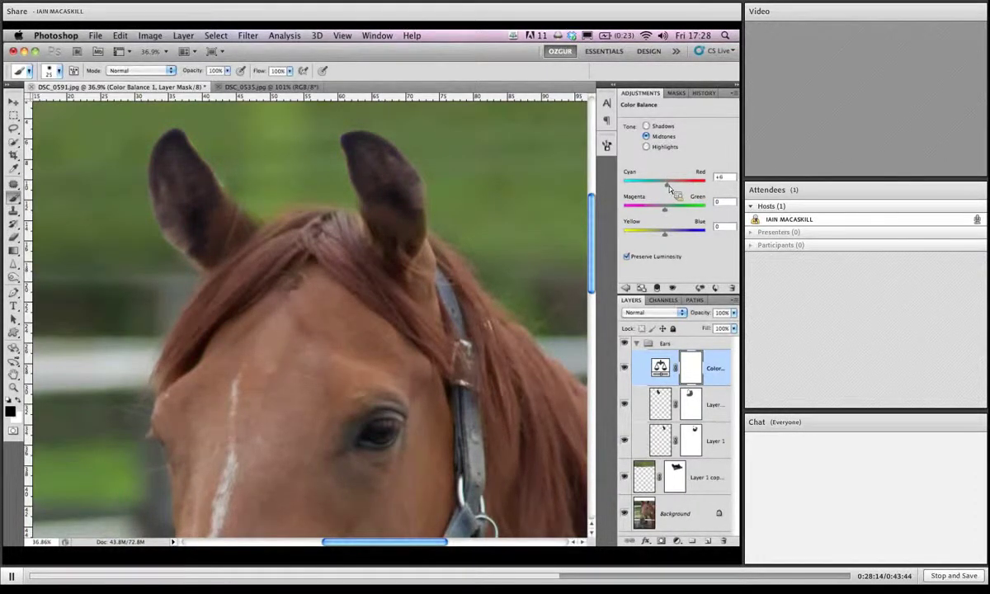
left_click_drag(669, 192, 669, 195)
left_click_drag(665, 235, 660, 243)
left_click_drag(673, 189, 669, 204)
Set the Color Balance shadows to +2 for Cyan–Red and -1 for Yellow–Blue.
left_click(661, 129)
left_click_drag(664, 184, 668, 189)
left_click_drag(665, 234, 669, 240)
Compare the ears with and without the Color Balance adjustment, both in the whole picture and up close.
scroll(446, 192, "down", 5)
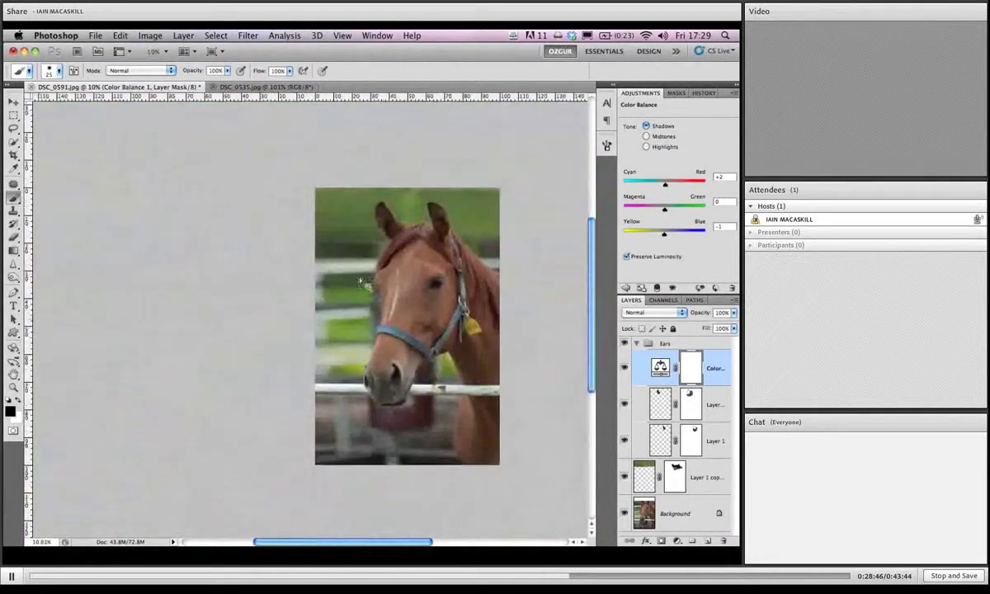
left_click(625, 367)
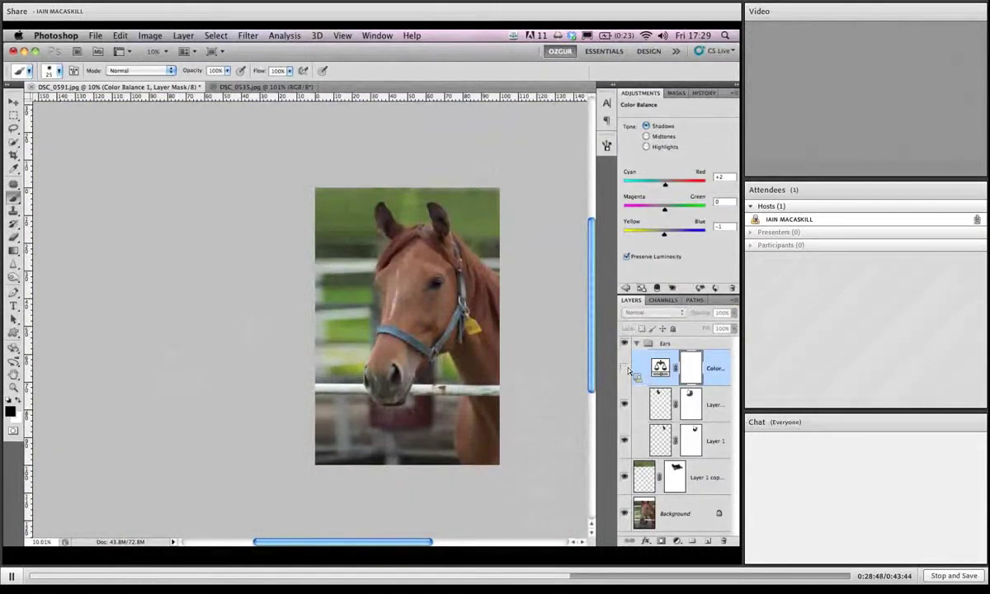
scroll(485, 219, "up", 5)
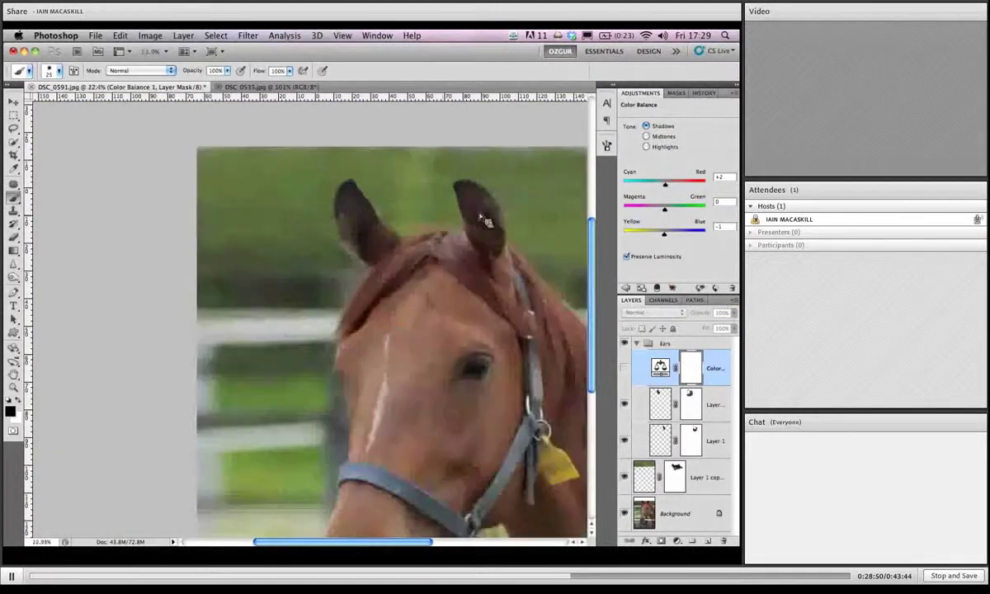
scroll(486, 220, "up", 2)
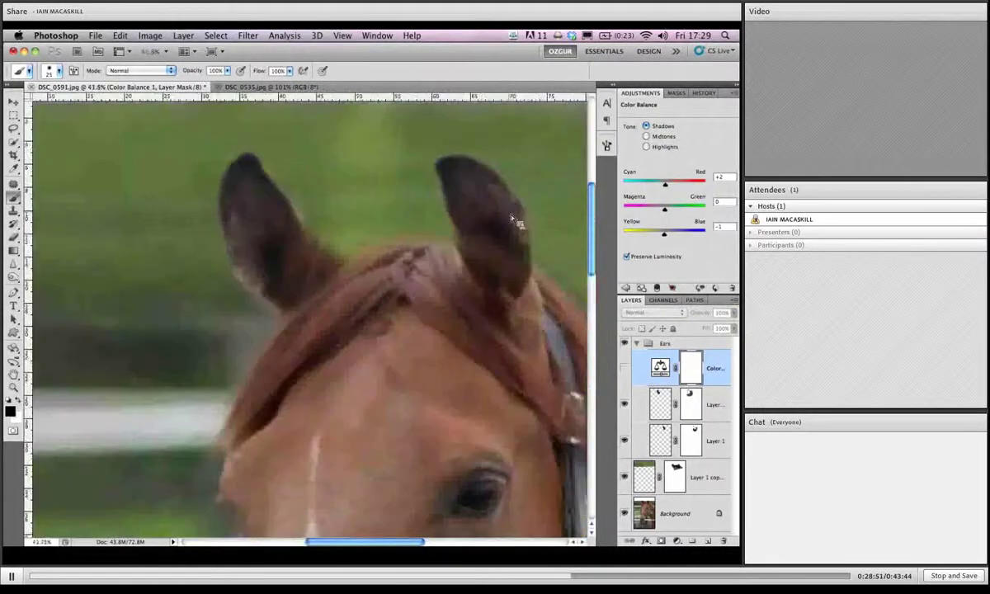
left_click(624, 368)
left_click(624, 368)
left_click(624, 367)
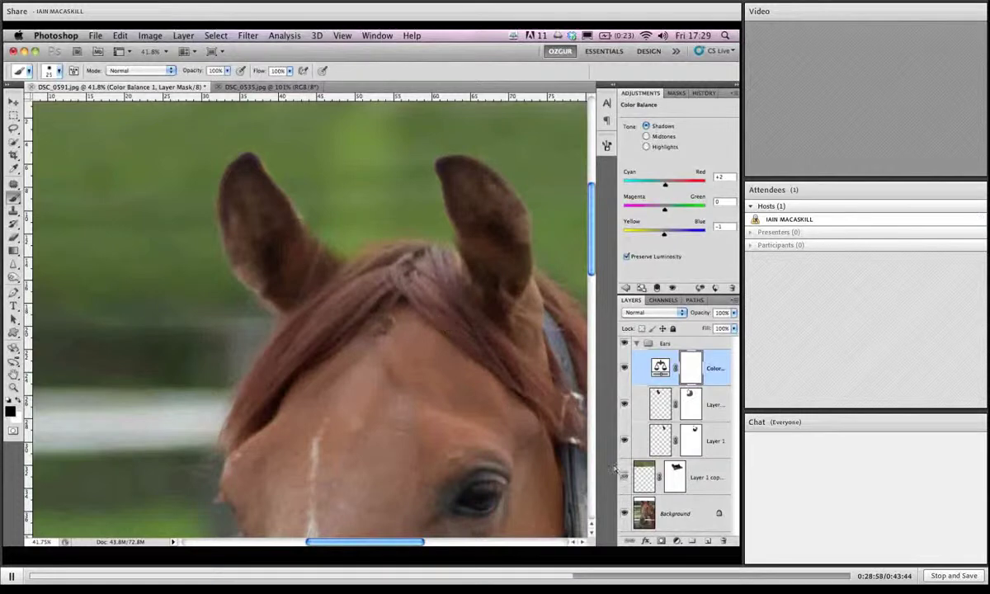
Paint white on Layer 1 copy 4's mask along the left-hand ear's inner edge, and collapse the Ears group.
left_click(646, 476)
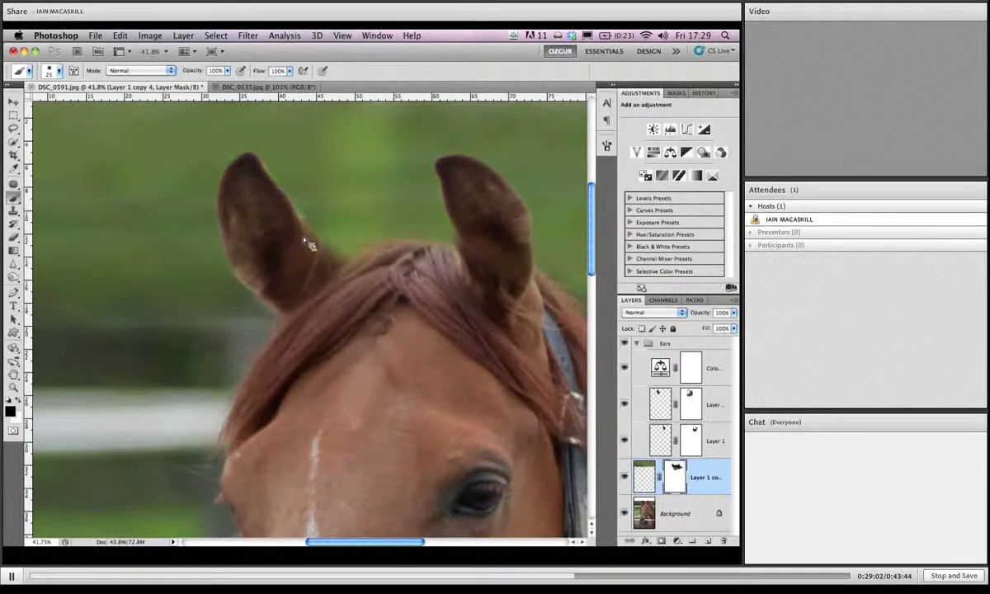
key("x")
left_click_drag(283, 211, 316, 216)
scroll(373, 242, "down", 5)
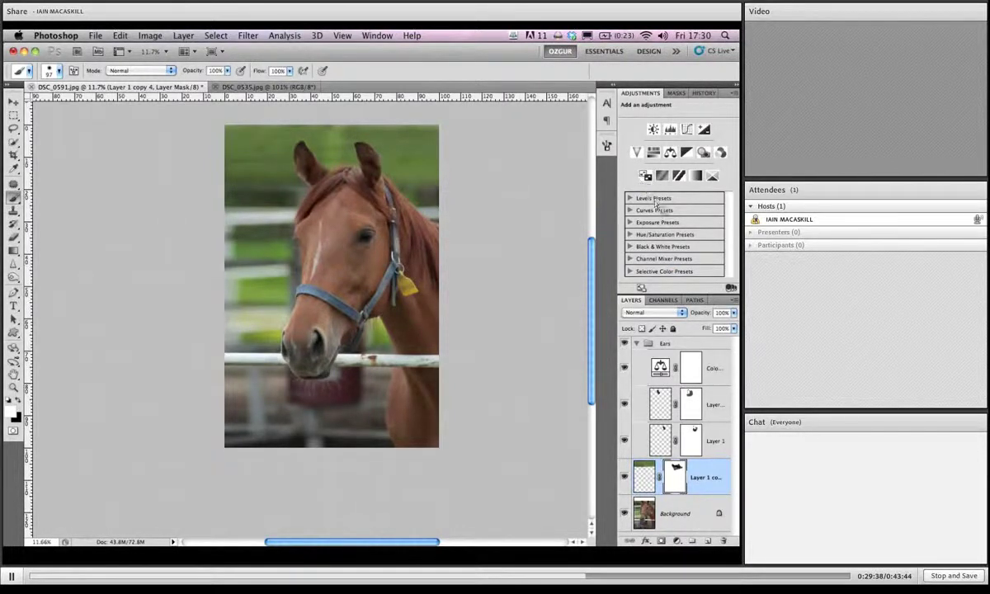
left_click(636, 342)
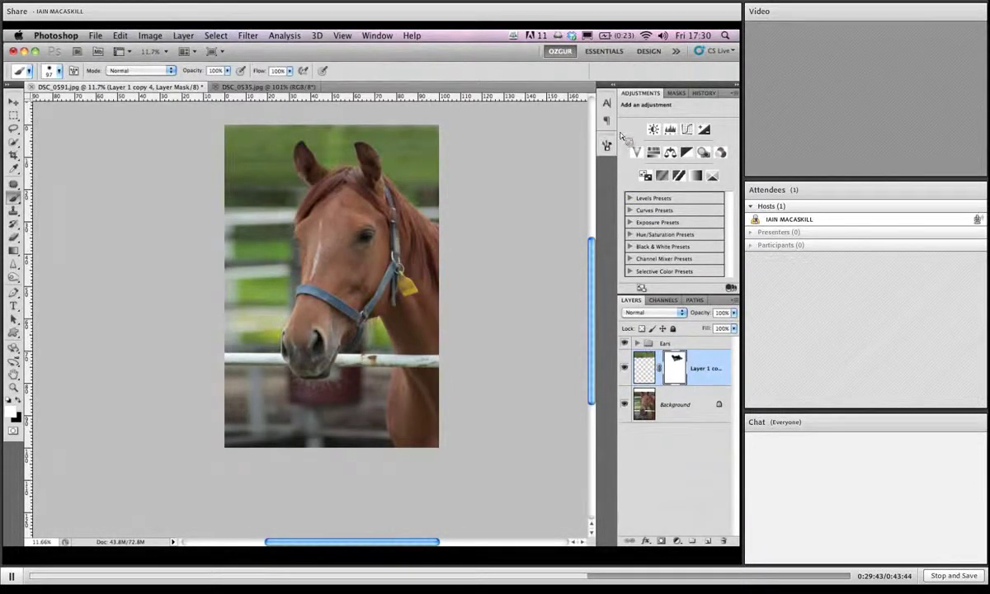
Compare the original DSC_0591.jpg snapshot with the edited picture in the history, ending on the latest Brush Tool state.
left_click(702, 92)
scroll(676, 182, "up", 5)
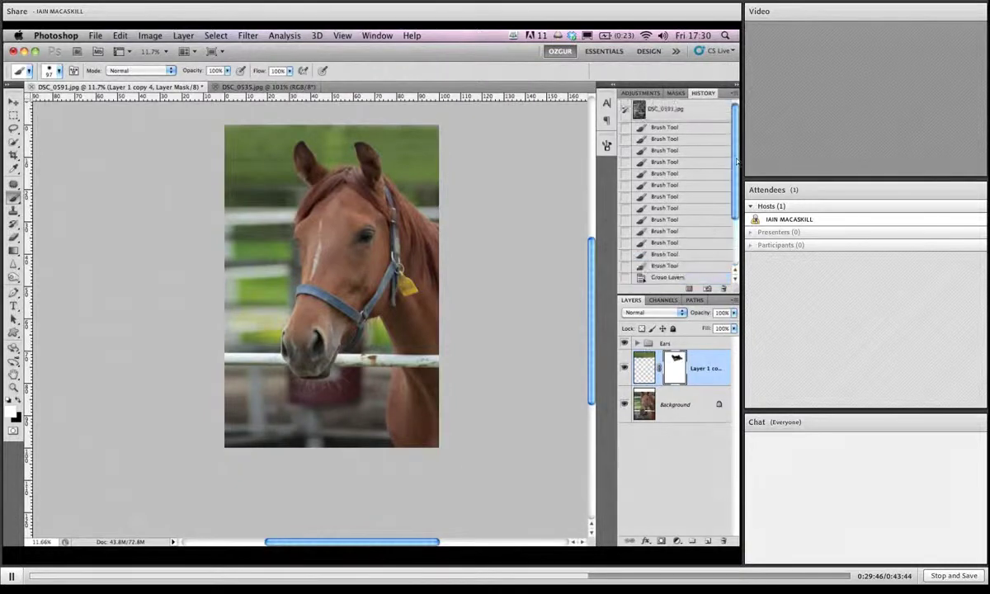
left_click(667, 110)
left_click_drag(735, 138, 735, 184)
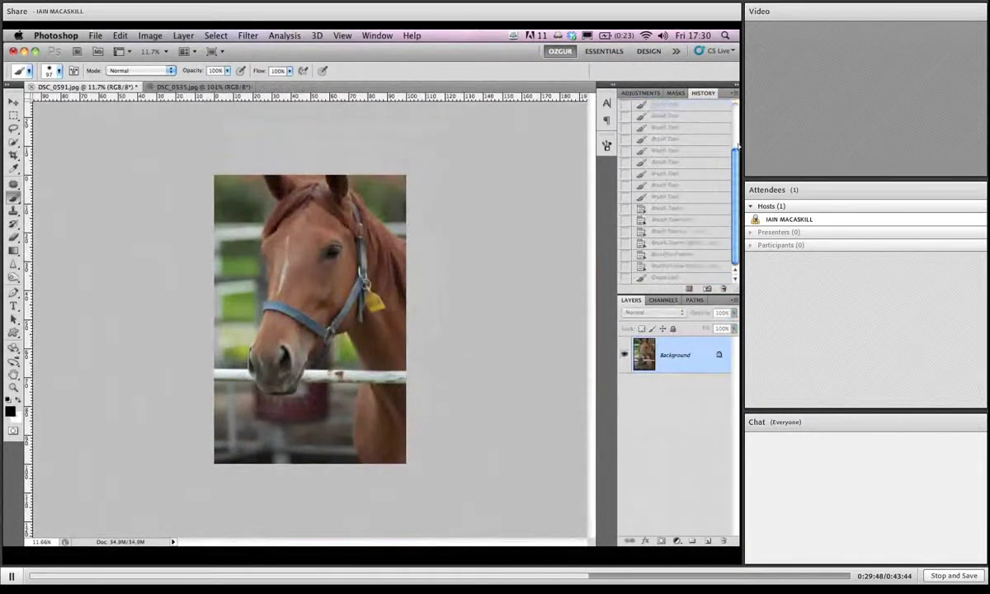
left_click(684, 277)
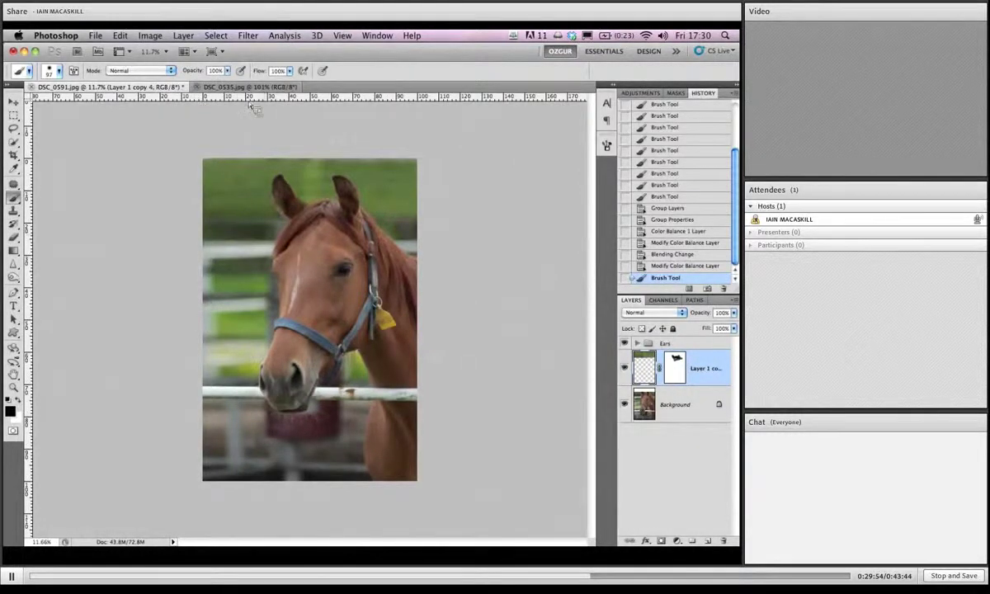
Erase on Layer 1 copy 4's mask at the picture's right-hand edge beside the mane, and return to the Brush tool.
left_click(674, 365)
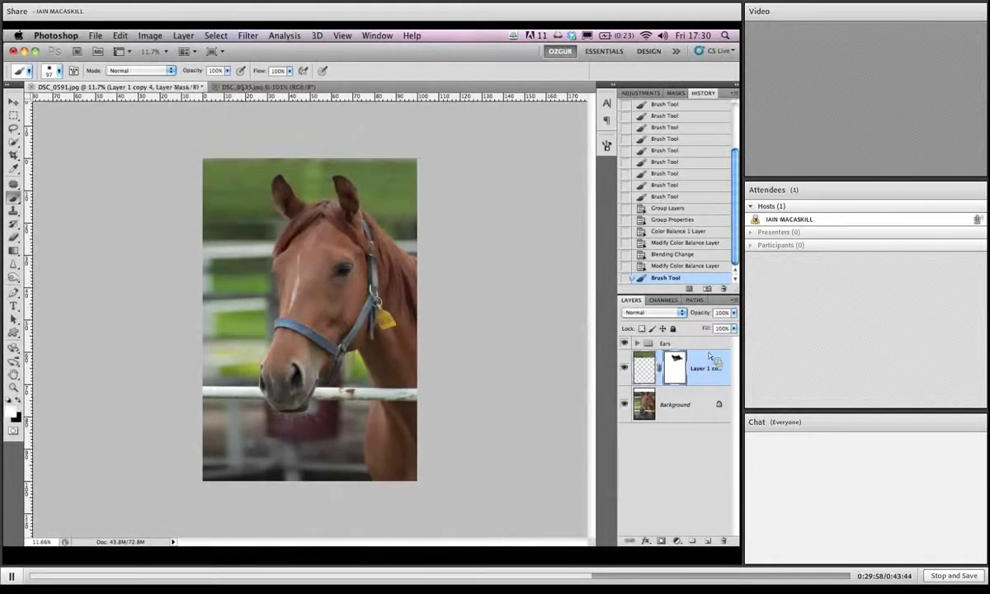
key("e")
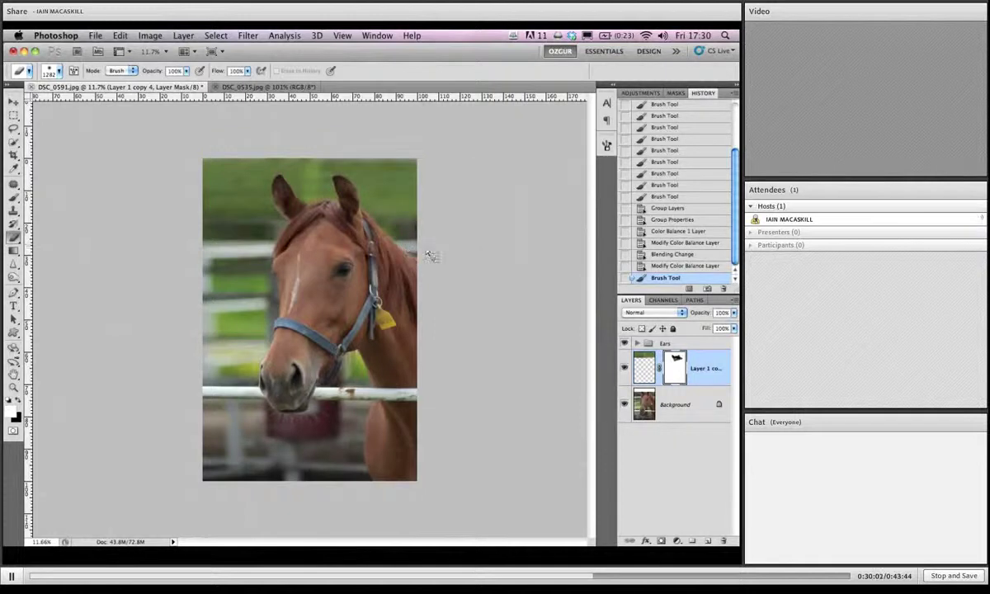
right_click(412, 252)
left_click(413, 247)
key("b")
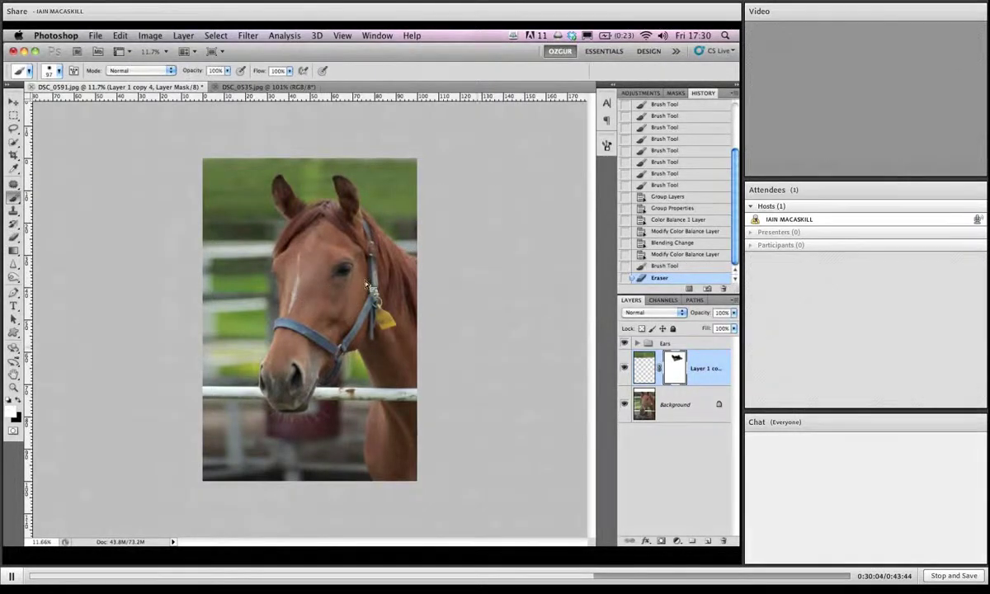
Paint black with a very large soft brush on Layer 1 copy 4's mask, across the mane and background at the picture's right-hand edge.
left_click_drag(342, 244, 375, 251)
left_click(380, 255)
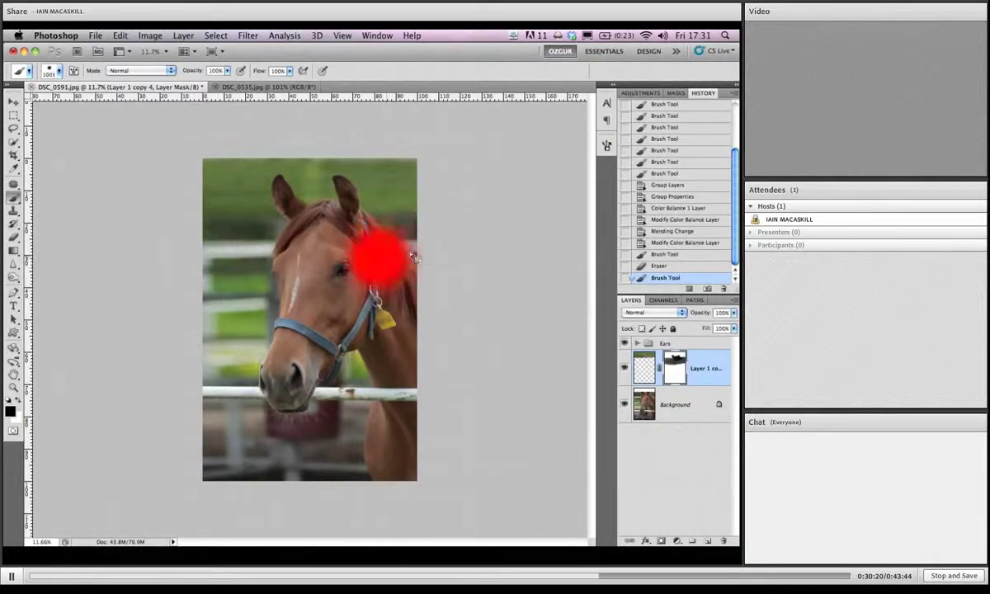
key("backslash")
left_click_drag(443, 241, 441, 252)
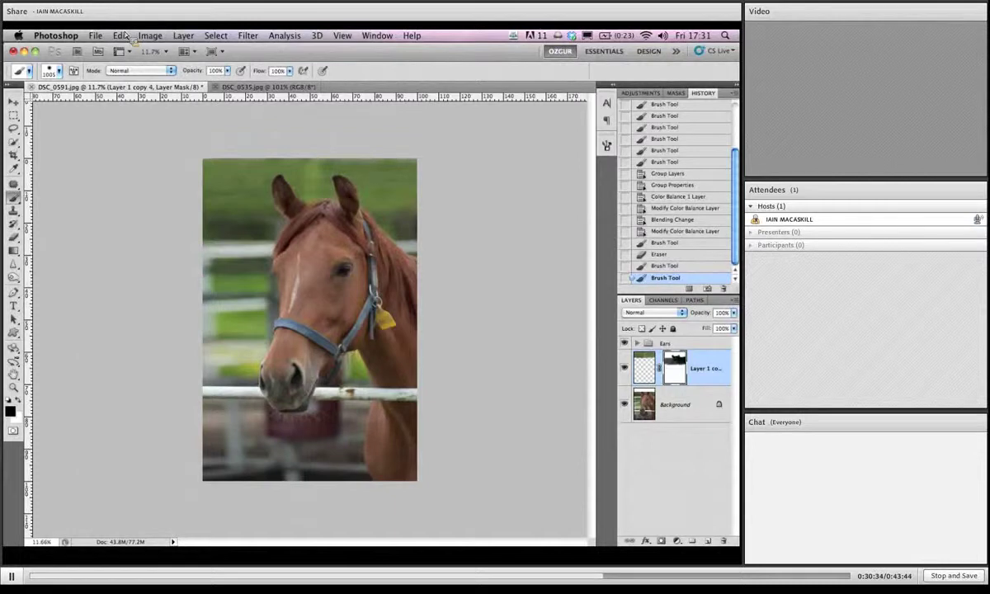
Resize the image to 900 pixels wide with proportions constrained.
left_click(150, 35)
left_click(169, 138)
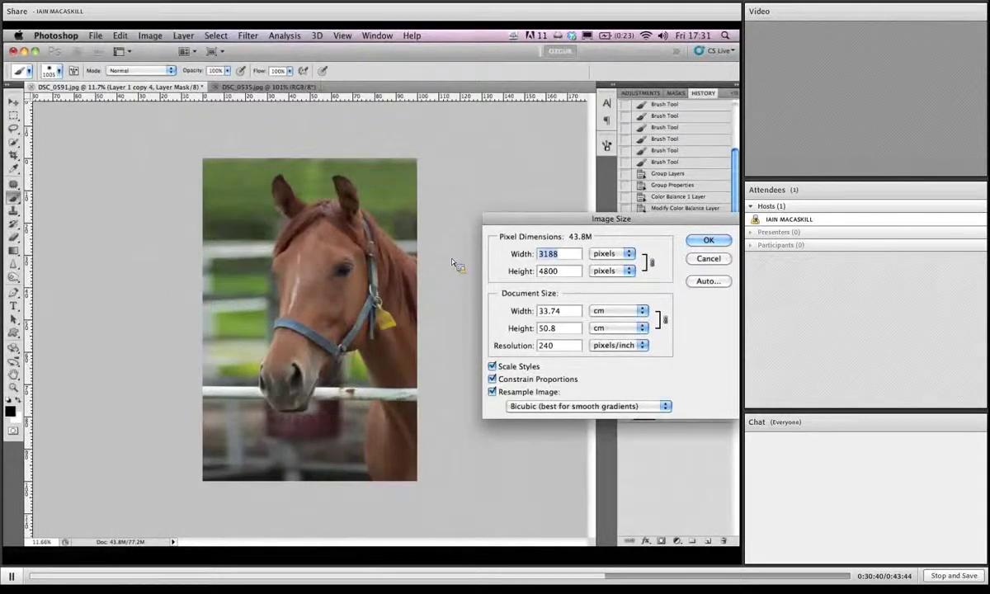
type("900")
key("Return")
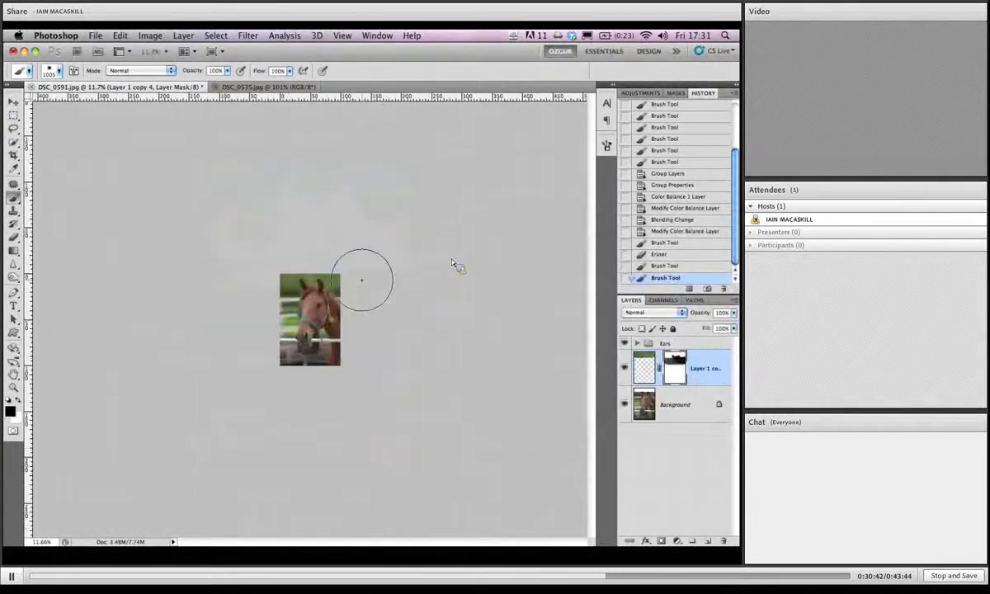
key("ctrl+0")
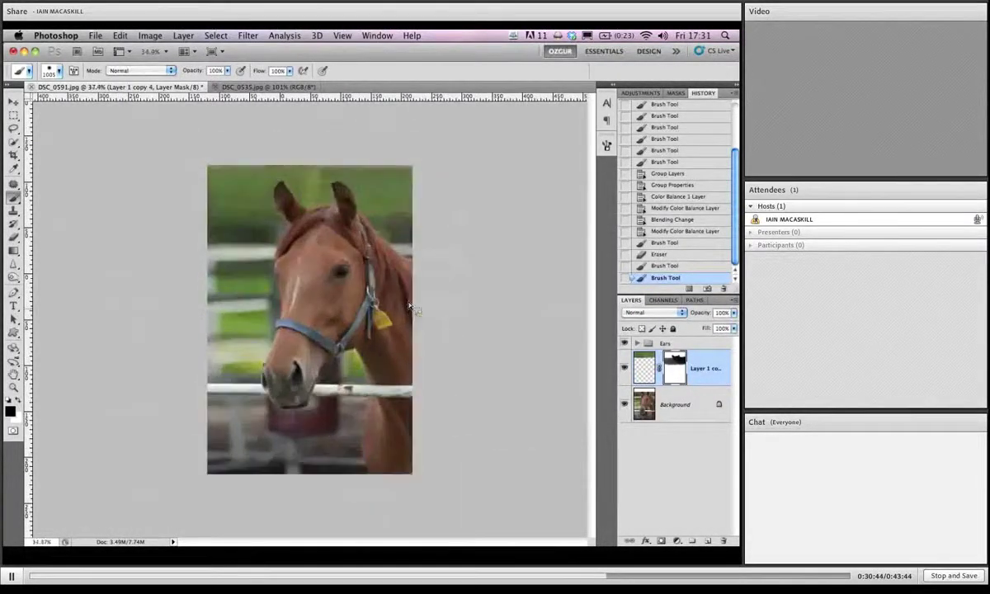
Reduce the image's pixel width further, keeping its proportions constrained.
left_click(149, 35)
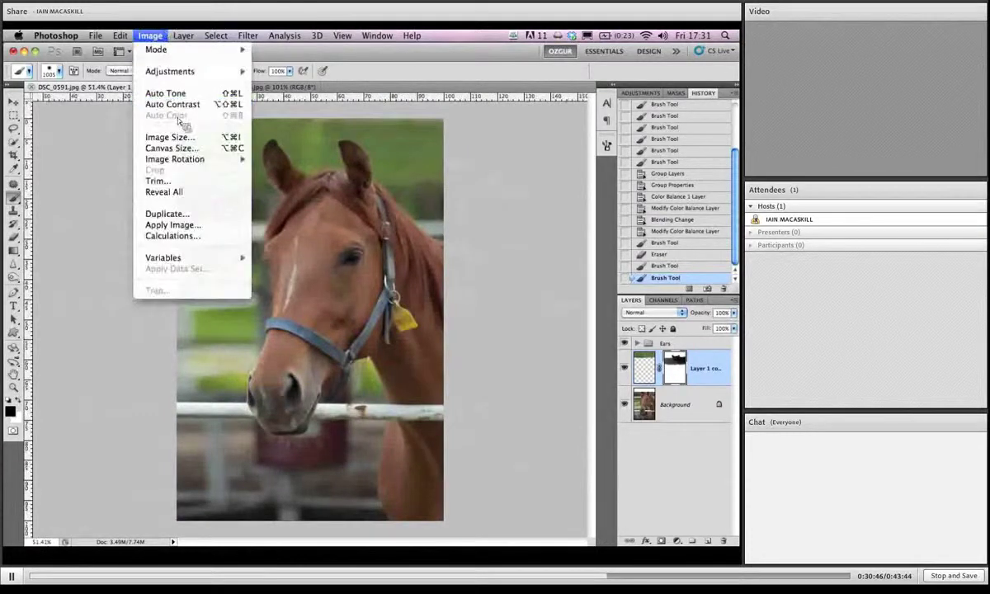
left_click(175, 132)
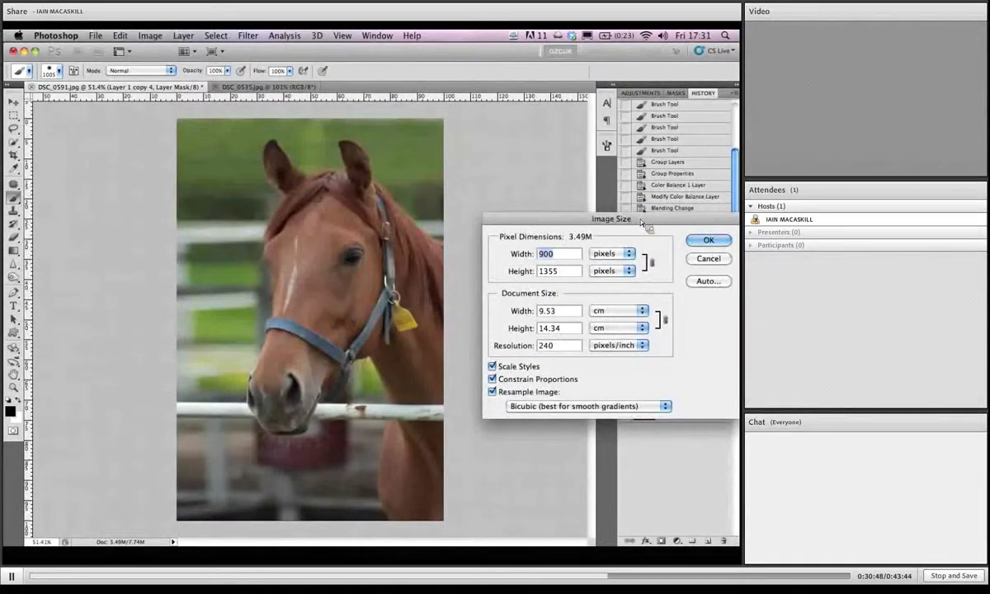
type("500")
key("Return")
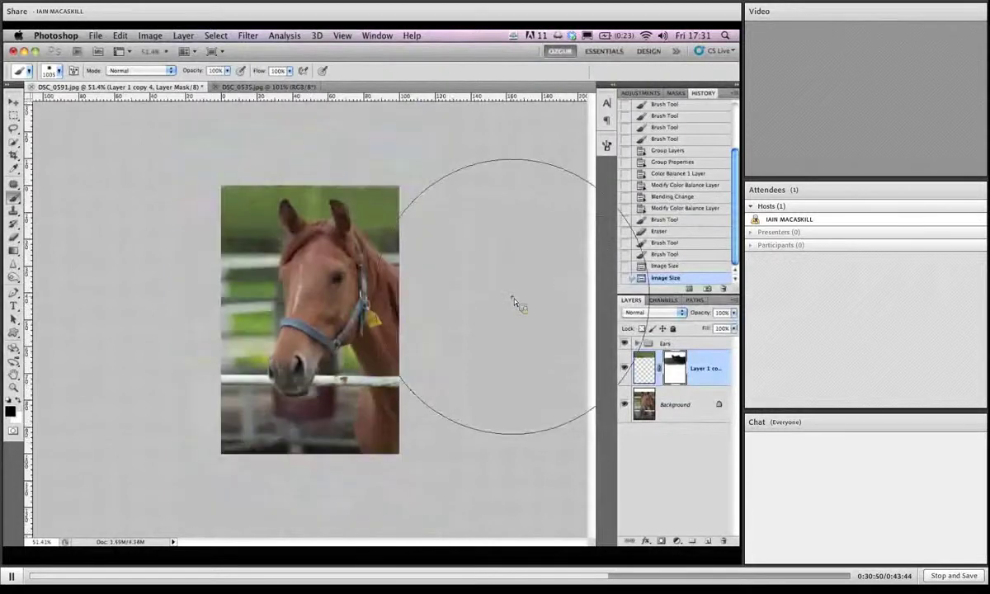
key("ctrl+0")
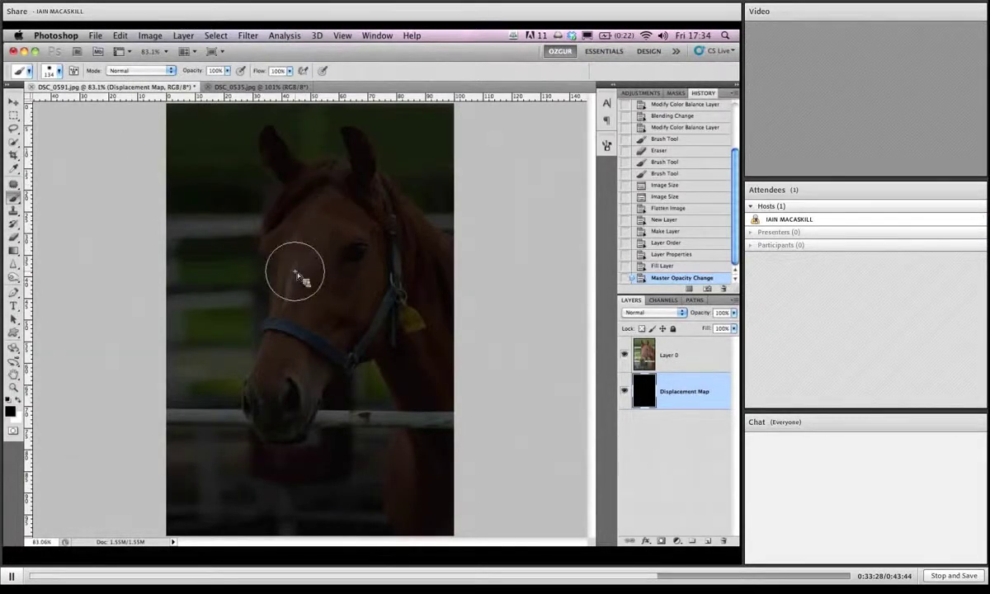
Set the brush to about 76 px and 35% opacity, and make white the painting colour for the Displacement Map layer.
mouse_move(321, 231)
left_mouse_down()
mouse_move(307, 259)
mouse_move(297, 247)
left_mouse_up()
left_click_drag(220, 82, 190, 83)
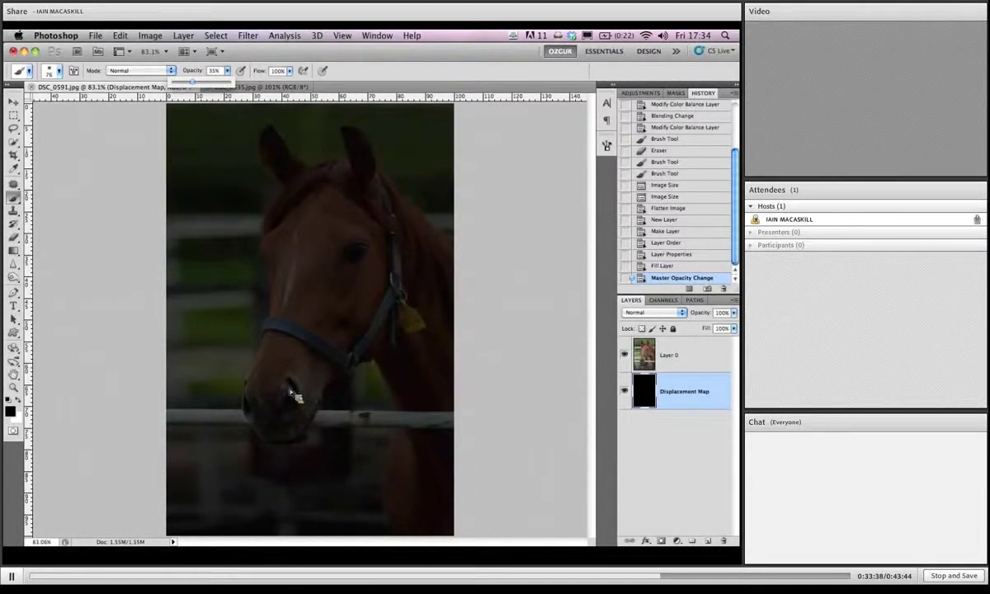
left_click(406, 453)
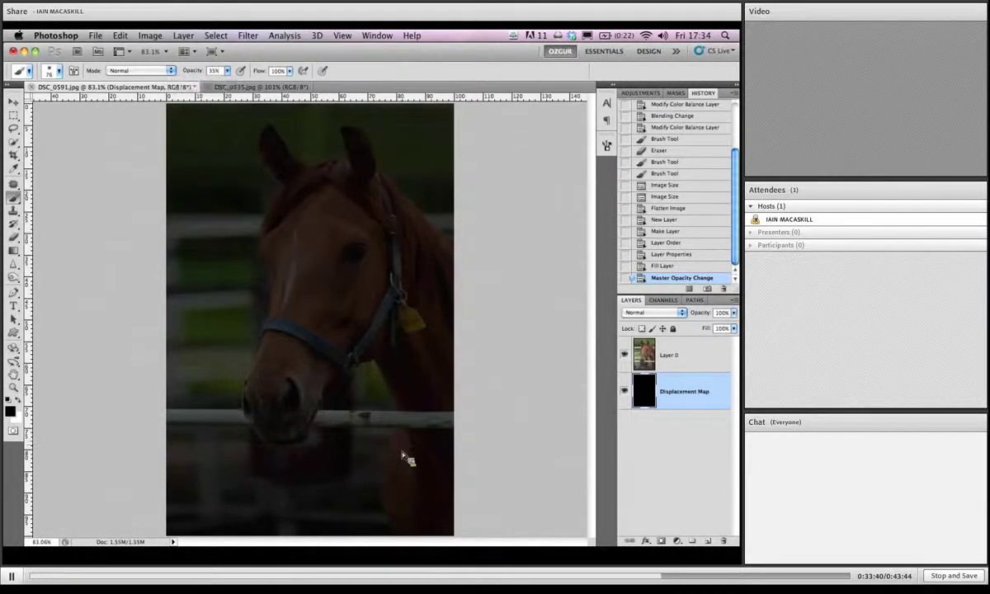
left_click_drag(405, 456, 411, 466)
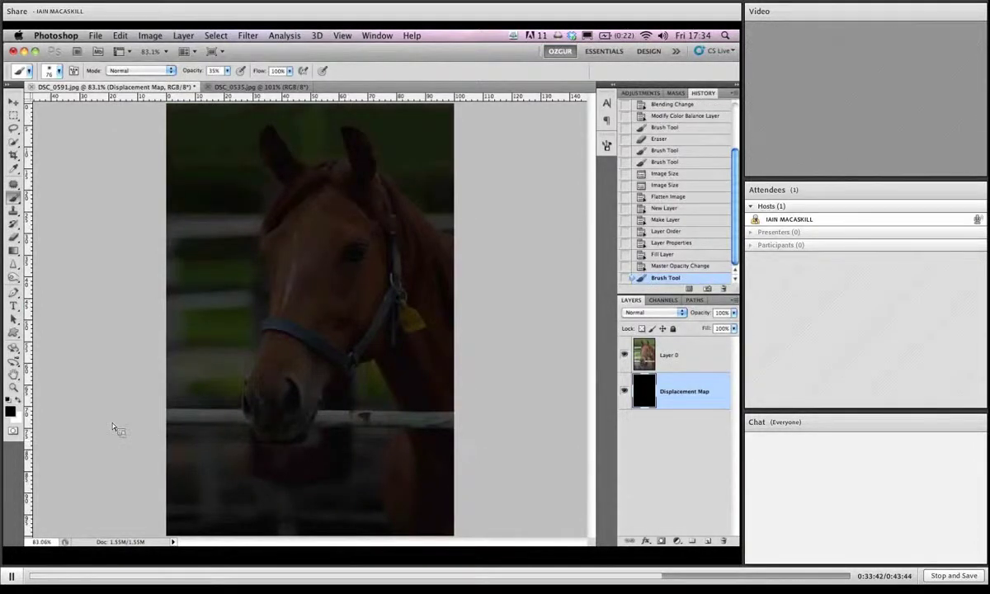
left_click(21, 403)
Paint the horse's chest, neck, mane, ears and face in white on the Displacement Map layer, and check the map with Layer 0 hidden.
mouse_move(410, 449)
left_mouse_down()
mouse_move(405, 536)
mouse_move(416, 452)
mouse_move(435, 536)
mouse_move(449, 446)
mouse_move(408, 453)
left_mouse_up()
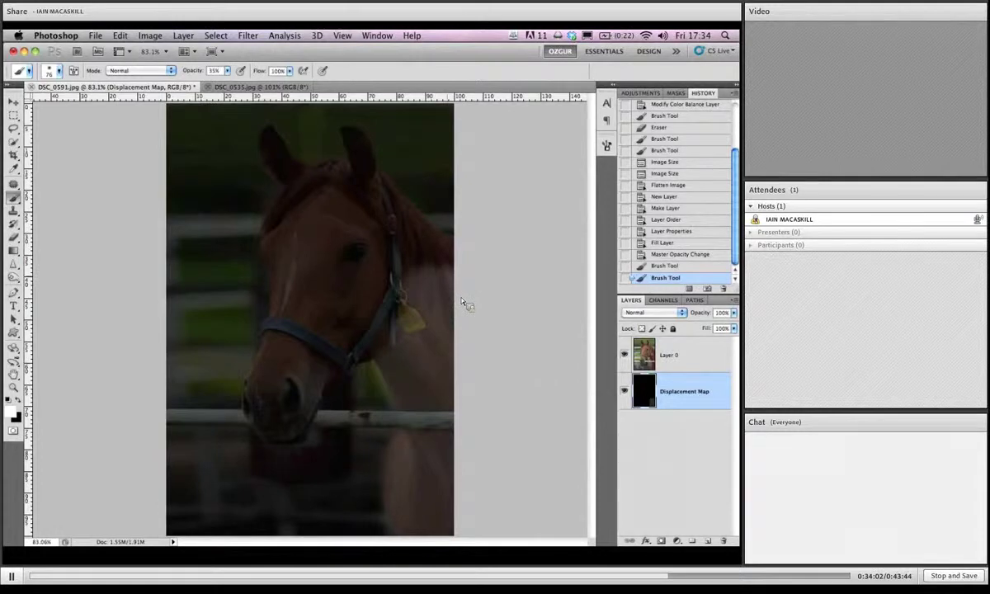
mouse_move(459, 303)
left_mouse_down()
mouse_move(433, 260)
mouse_move(452, 242)
mouse_move(445, 249)
mouse_move(397, 215)
mouse_move(357, 143)
mouse_move(420, 249)
mouse_move(339, 138)
mouse_move(366, 195)
mouse_move(423, 256)
mouse_move(341, 187)
mouse_move(277, 148)
left_mouse_up()
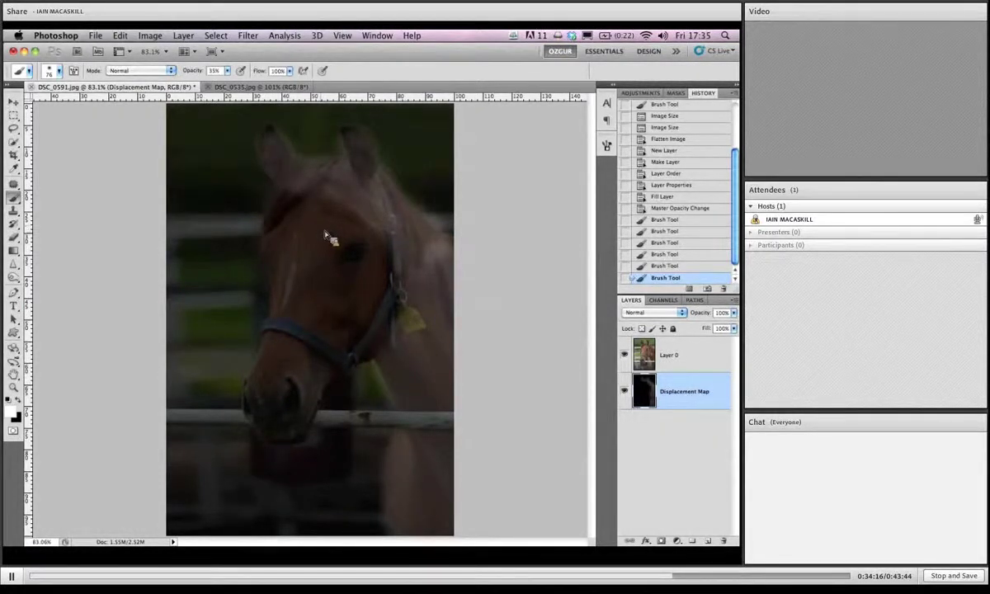
mouse_move(326, 237)
left_mouse_down()
mouse_move(297, 200)
mouse_move(289, 219)
mouse_move(268, 428)
mouse_move(292, 409)
mouse_move(318, 345)
mouse_move(326, 210)
mouse_move(346, 216)
mouse_move(354, 295)
mouse_move(308, 392)
mouse_move(378, 325)
mouse_move(368, 224)
left_mouse_up()
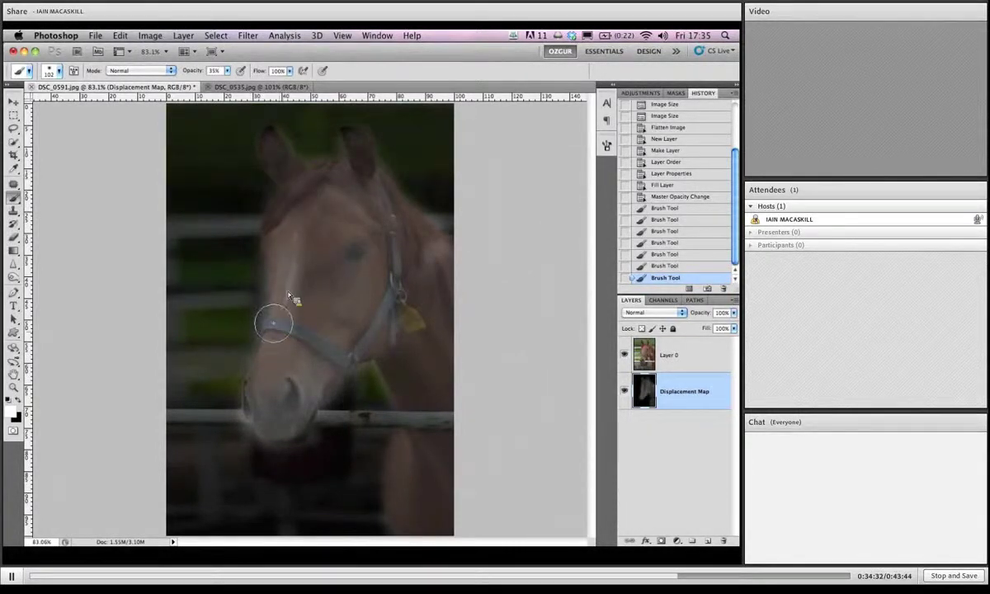
mouse_move(273, 324)
left_mouse_down()
mouse_move(328, 303)
mouse_move(342, 313)
mouse_move(314, 331)
mouse_move(297, 313)
mouse_move(301, 301)
mouse_move(283, 335)
mouse_move(278, 398)
left_mouse_up()
left_click(624, 356)
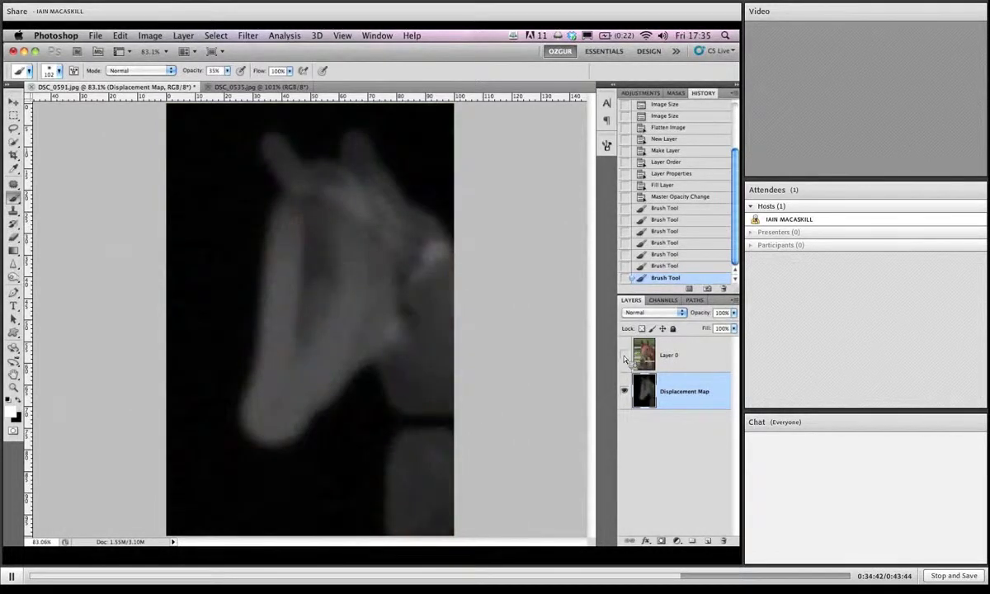
left_click(625, 356)
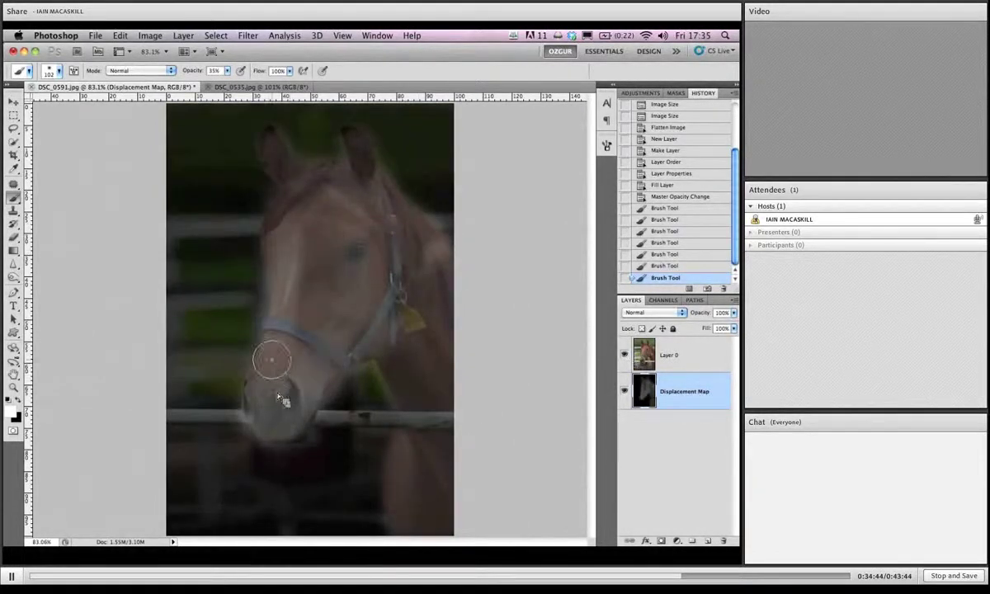
Add more white over the muzzle, nose bridge, ears and forehead edge on the Displacement Map, using smaller brushes for the ears.
mouse_move(271, 360)
left_mouse_down()
mouse_move(275, 421)
mouse_move(305, 382)
mouse_move(279, 359)
mouse_move(278, 249)
mouse_move(312, 193)
left_mouse_up()
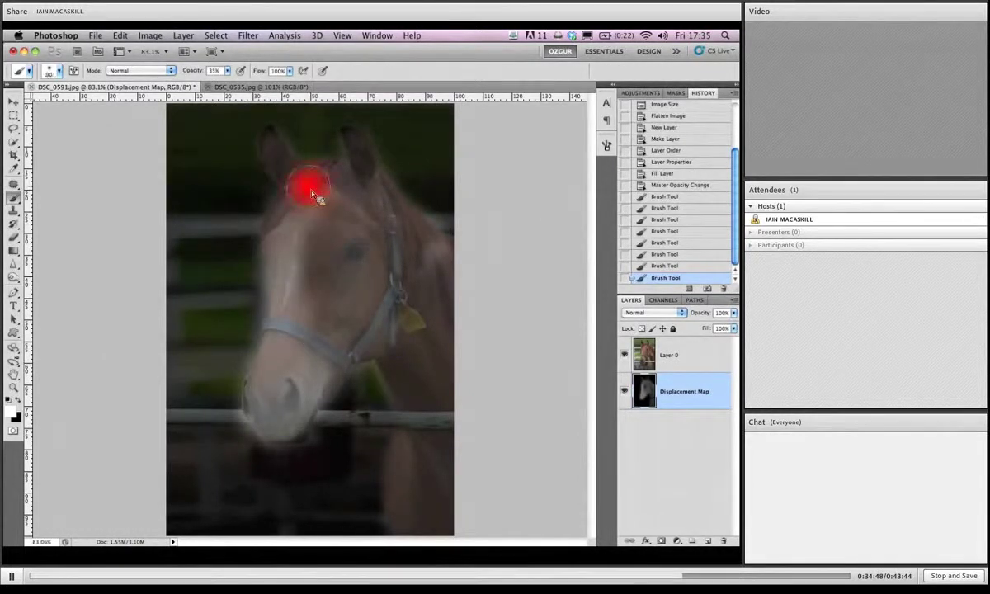
mouse_move(280, 159)
left_mouse_down()
mouse_move(274, 146)
mouse_move(295, 188)
left_mouse_up()
mouse_move(356, 159)
left_mouse_down()
mouse_move(349, 134)
mouse_move(371, 152)
mouse_move(375, 183)
left_mouse_up()
left_click_drag(313, 190, 259, 238)
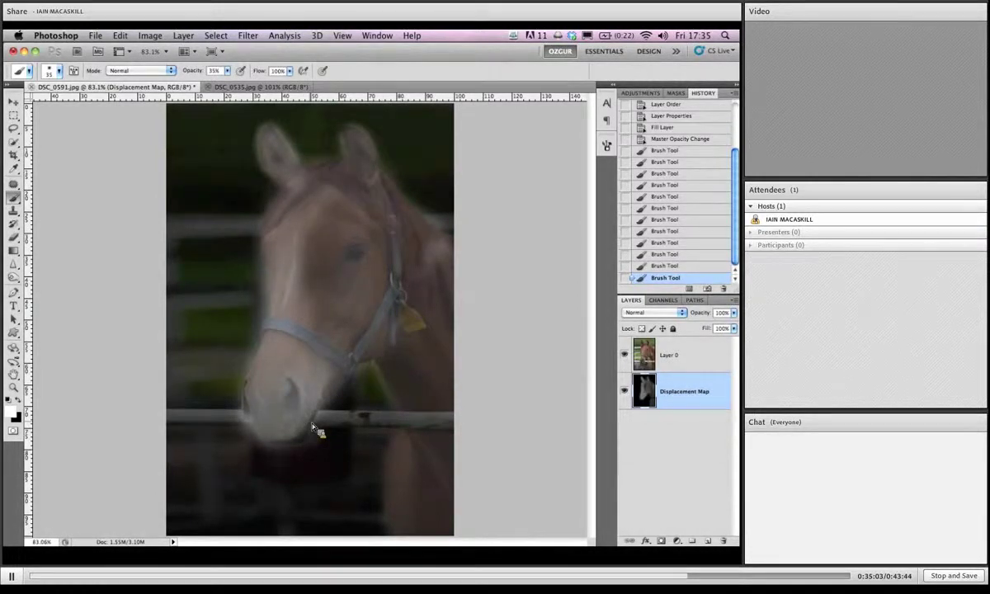
Hide Layer 0 and build up white on the muzzle, lower nose and forehead of the Displacement Map with a brush of about 93 px.
left_click(624, 355)
left_click(624, 355)
left_click(625, 355)
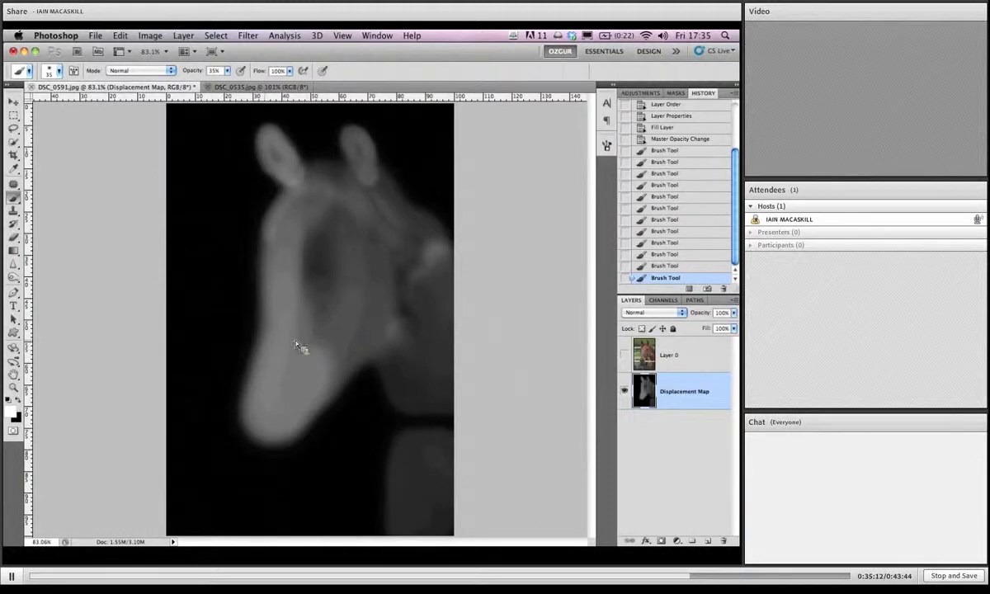
key("ctrl+z")
key("ctrl+z")
left_click(342, 331)
mouse_move(303, 371)
left_mouse_down()
mouse_move(266, 437)
mouse_move(307, 394)
mouse_move(261, 380)
mouse_move(269, 397)
mouse_move(292, 403)
mouse_move(288, 415)
mouse_move(284, 329)
mouse_move(300, 347)
mouse_move(322, 244)
mouse_move(322, 346)
mouse_move(302, 407)
mouse_move(348, 342)
mouse_move(289, 425)
mouse_move(289, 302)
left_mouse_up()
key("ctrl+z")
mouse_move(355, 198)
left_mouse_down()
mouse_move(371, 171)
mouse_move(360, 155)
left_mouse_up()
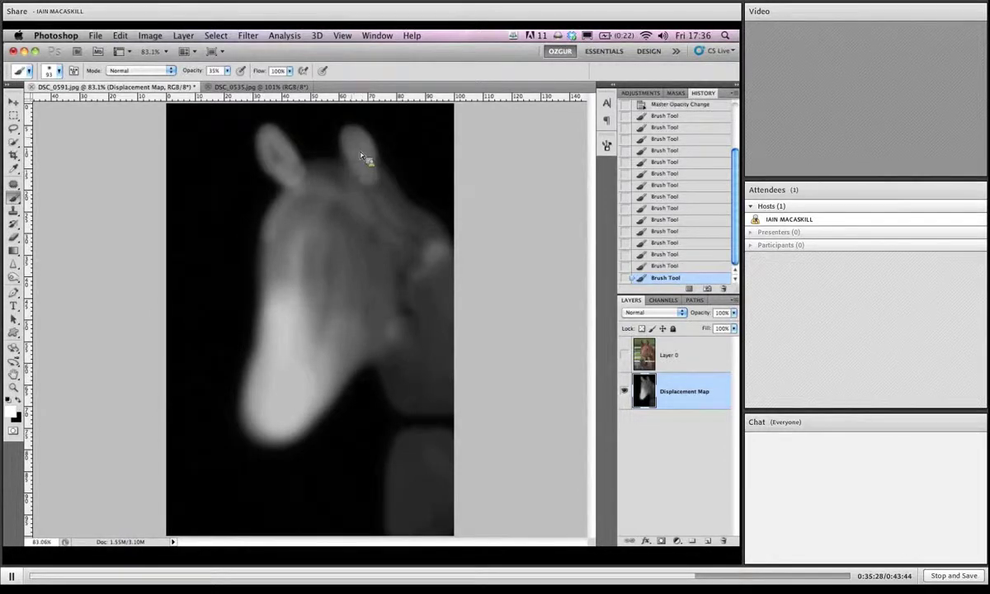
Fill in the ears' centres with white on the Displacement Map using a brush of about 57 px, and show Layer 0 again.
left_click_drag(284, 156, 305, 165)
key("x")
key("x")
left_click(285, 157)
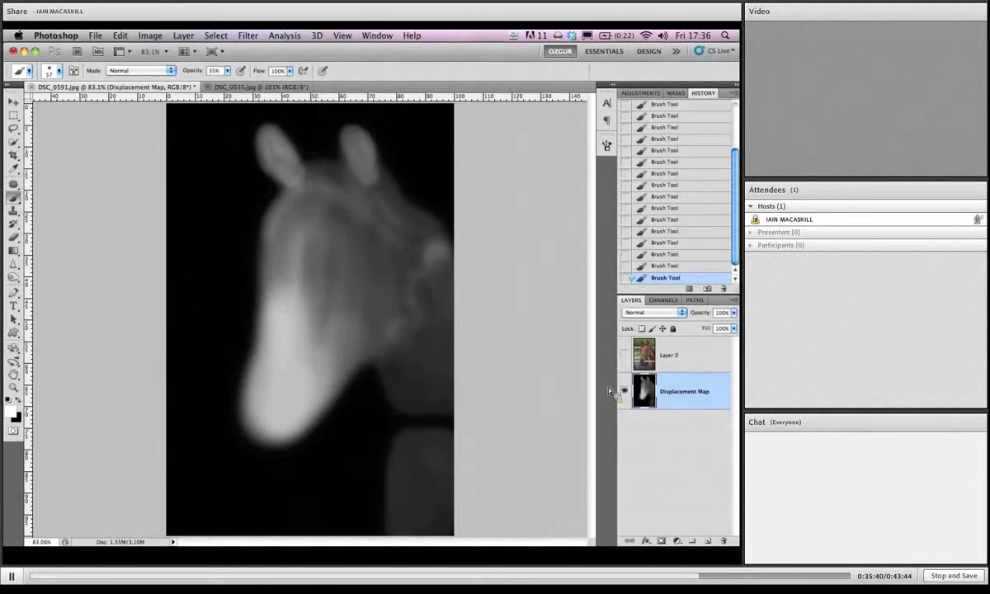
left_click(624, 355)
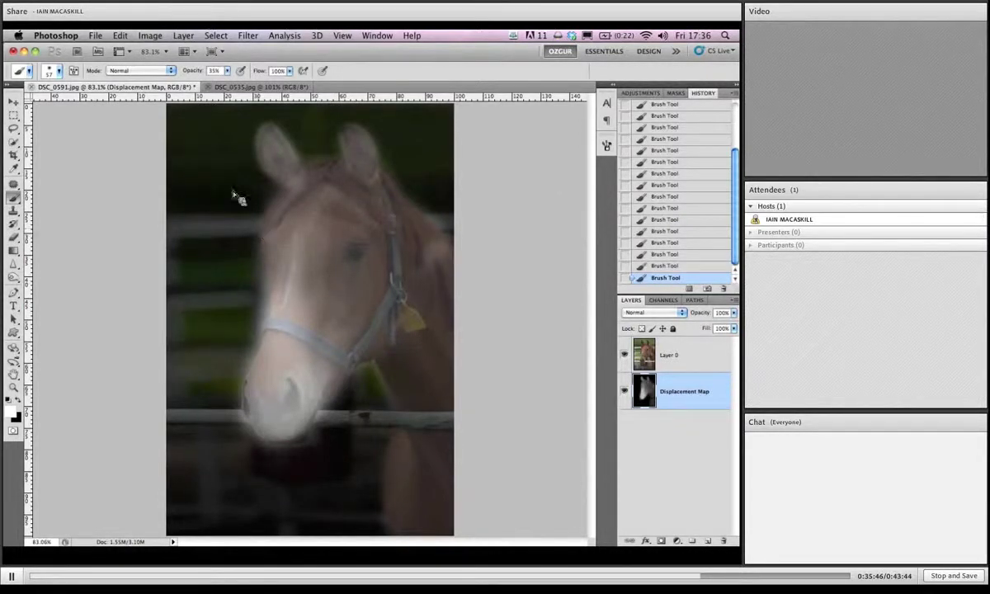
left_click(95, 35)
left_click(124, 213)
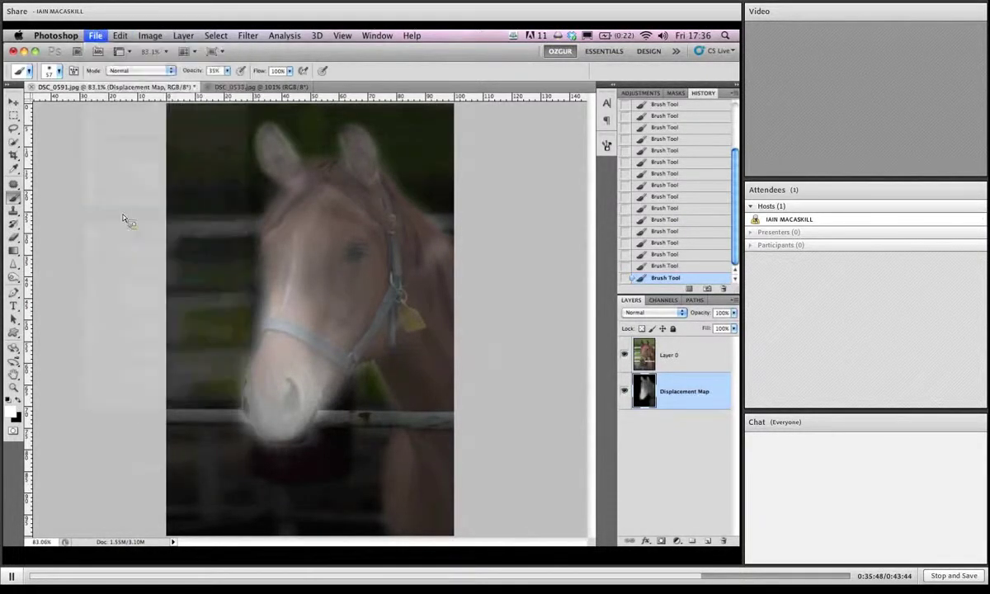
key("Escape")
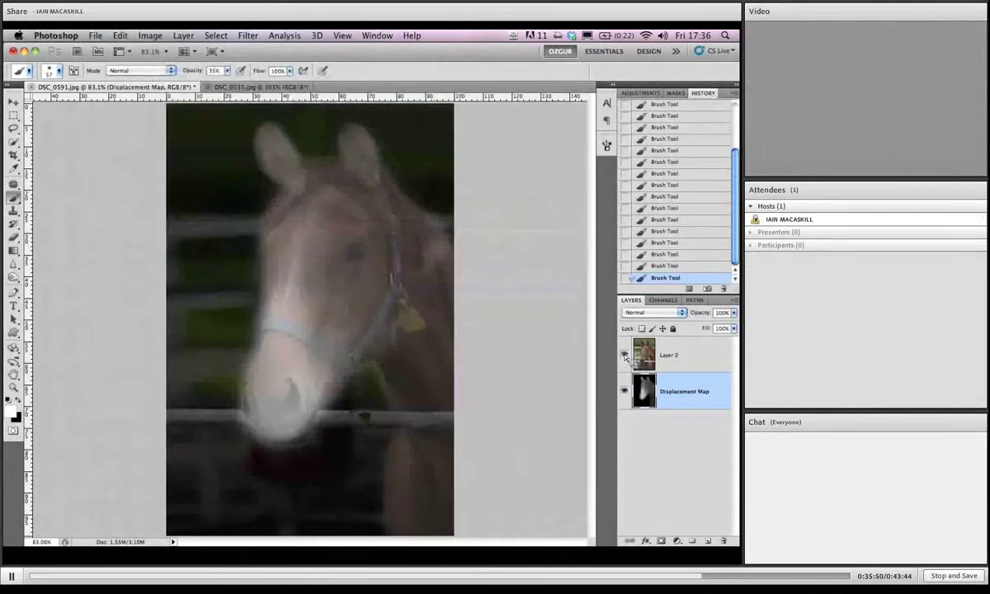
left_click(643, 354)
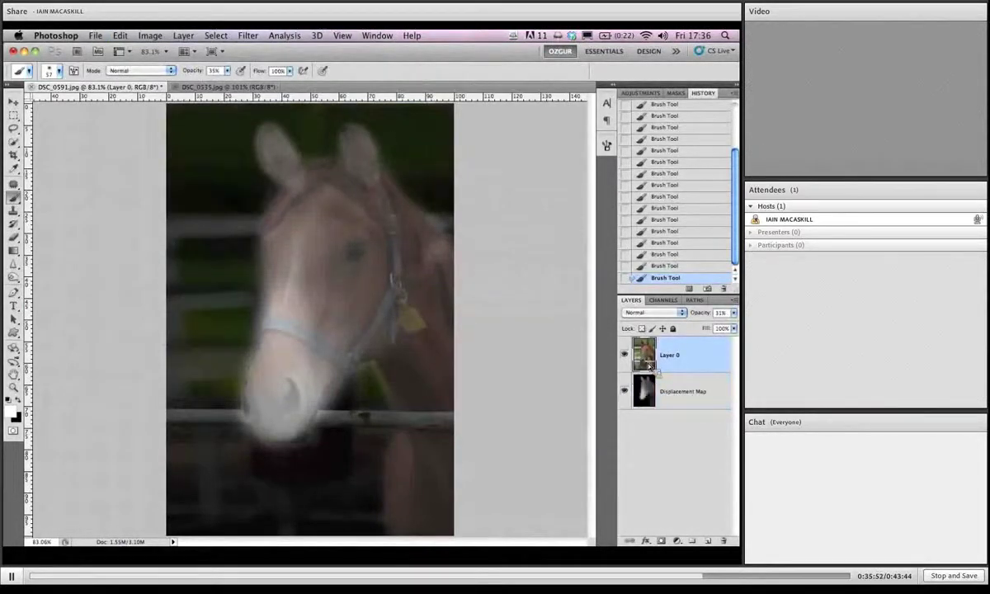
Paint black at 100% opacity with a 60 px brush on the Displacement Map around the ears, face and muzzle to clean the outline.
left_click(643, 391)
mouse_move(260, 149)
left_mouse_down()
mouse_move(347, 160)
mouse_move(293, 188)
mouse_move(188, 199)
left_mouse_up()
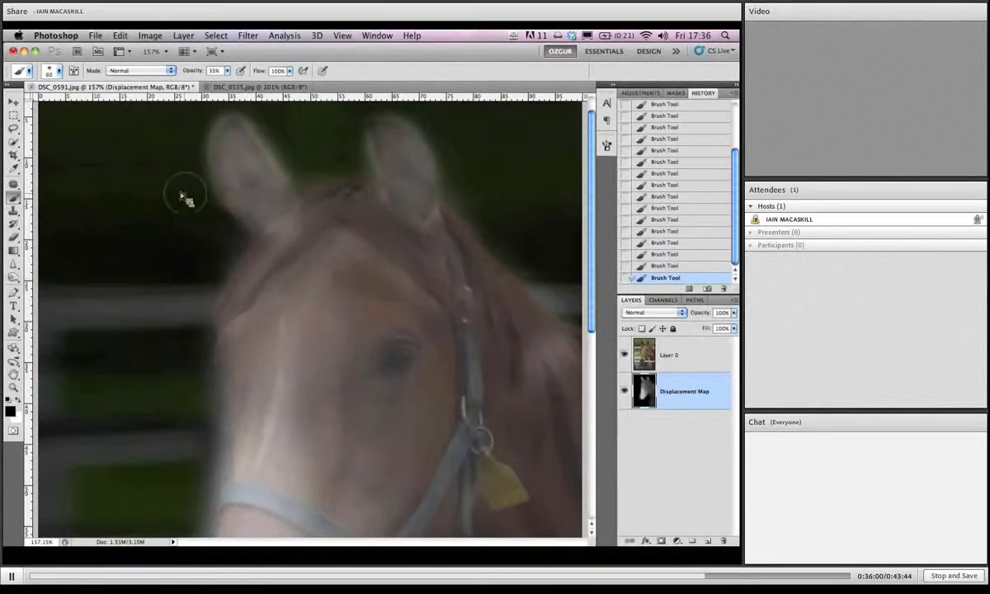
key("0")
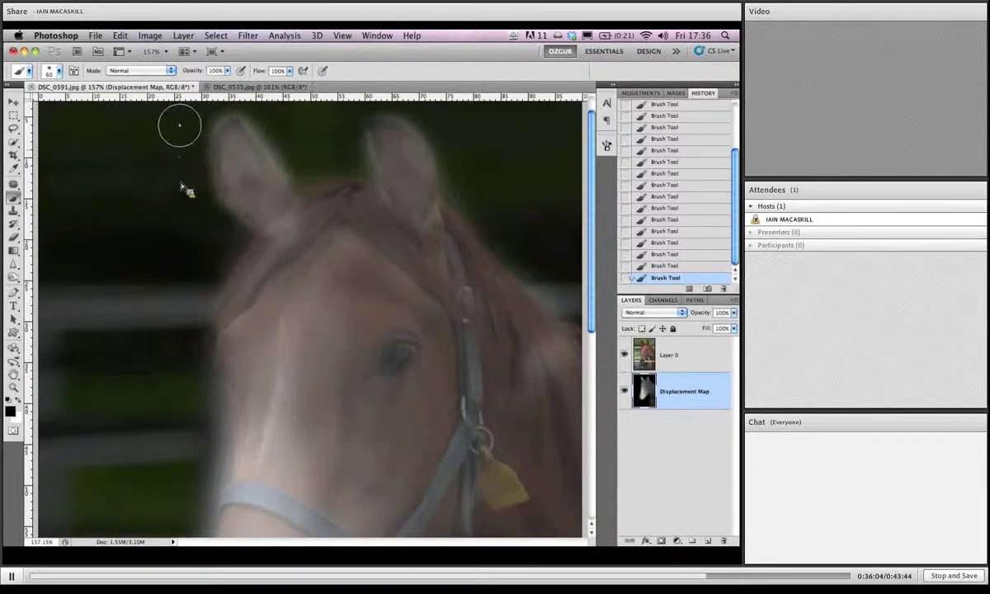
scroll(182, 173, "up", 2)
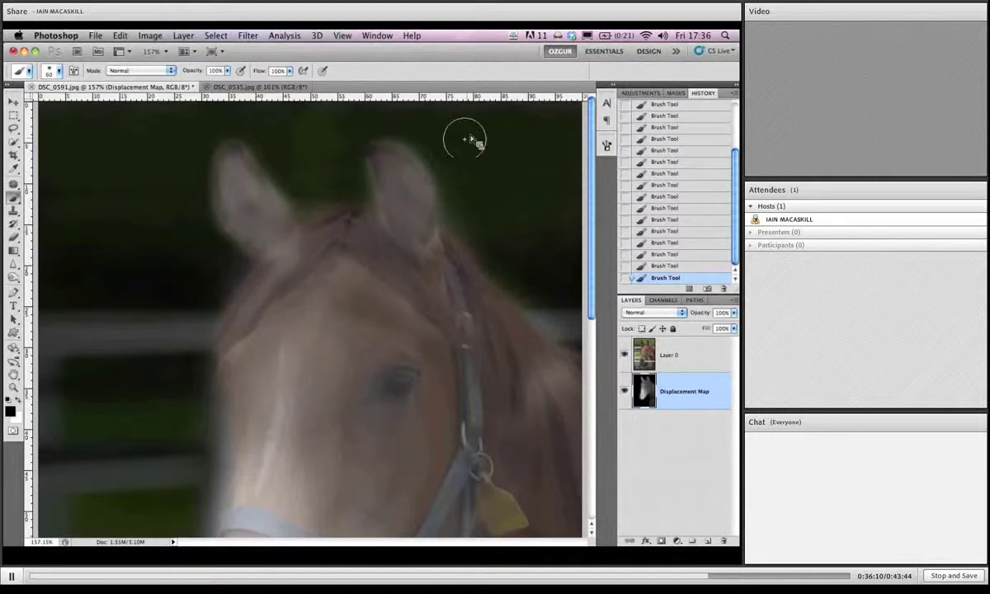
scroll(463, 186, "down", 5)
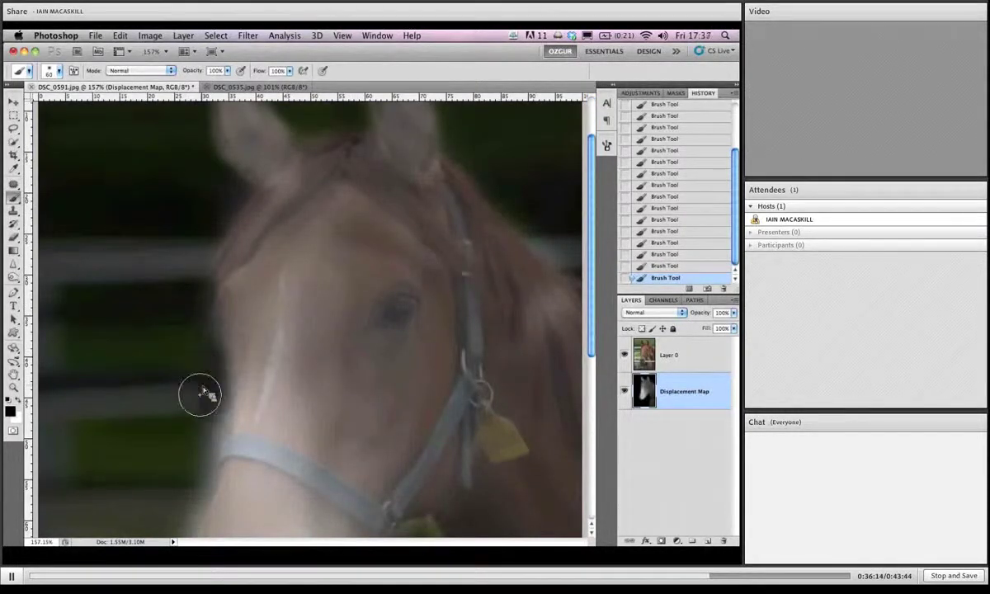
scroll(188, 412, "down", 6)
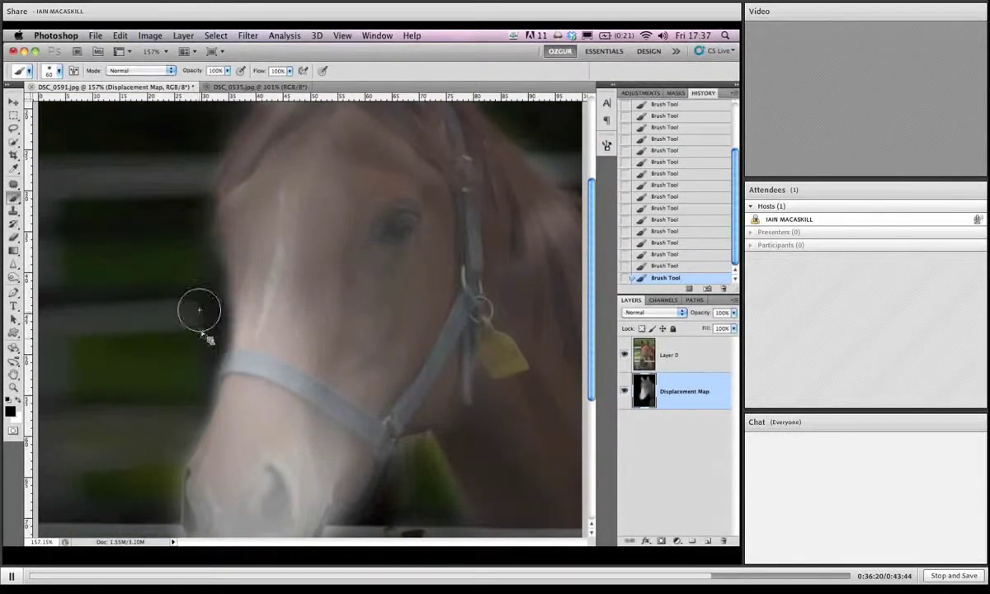
scroll(198, 309, "down", 2)
scroll(202, 235, "down", 5)
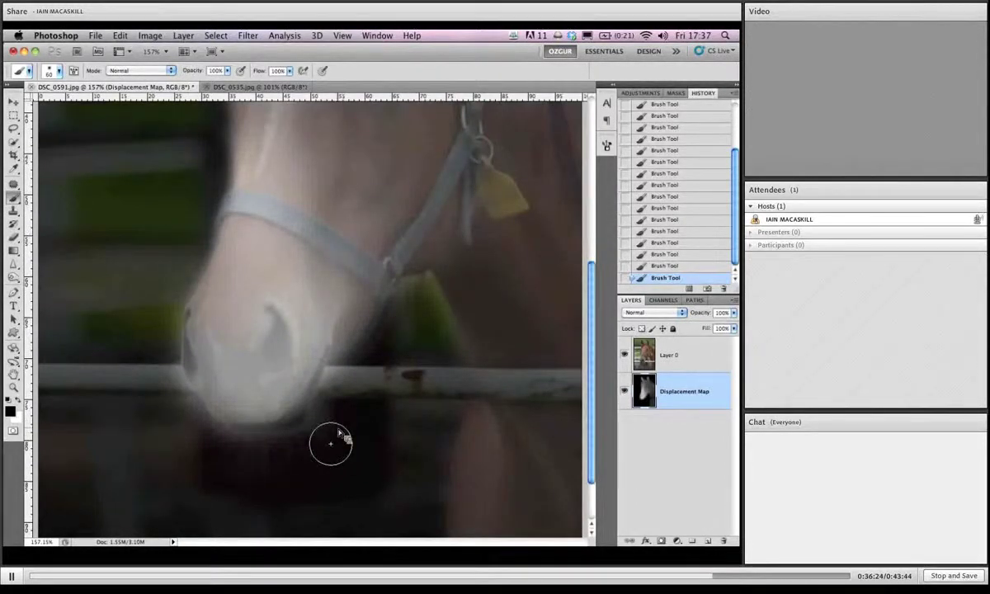
key("bracketleft")
key("bracketleft")
key("bracketleft")
key("bracketleft")
key("bracketleft")
key("bracketleft")
key("bracketleft")
key("bracketleft")
key("bracketleft")
key("bracketleft")
key("bracketleft")
key("bracketleft")
key("bracketleft")
key("bracketleft")
scroll(330, 430, "down", 5)
scroll(291, 425, "up", 1)
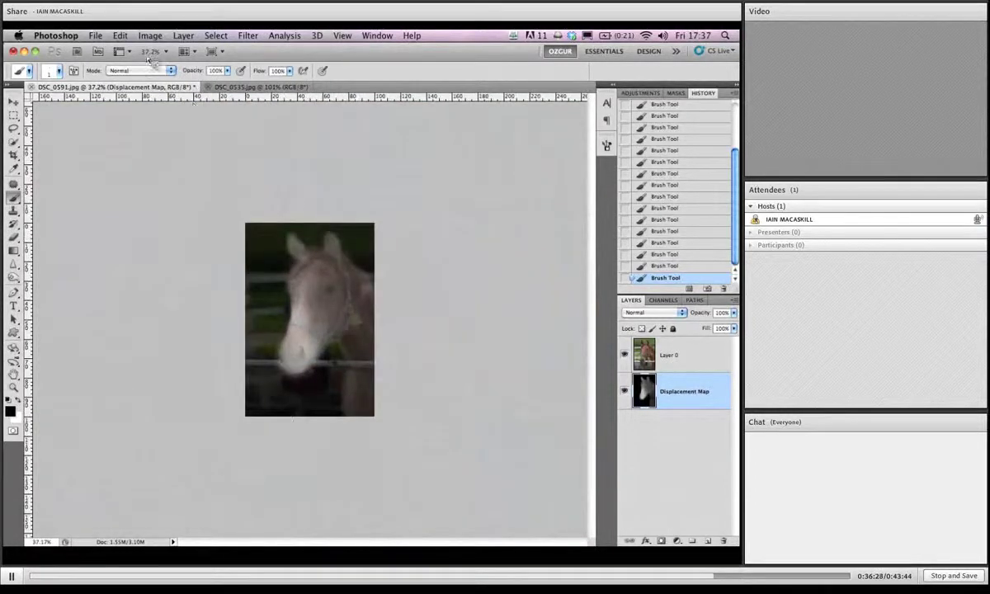
Save the layered document in Photoshop format under the name happy ears displaced.psd.
key("super+shift+s")
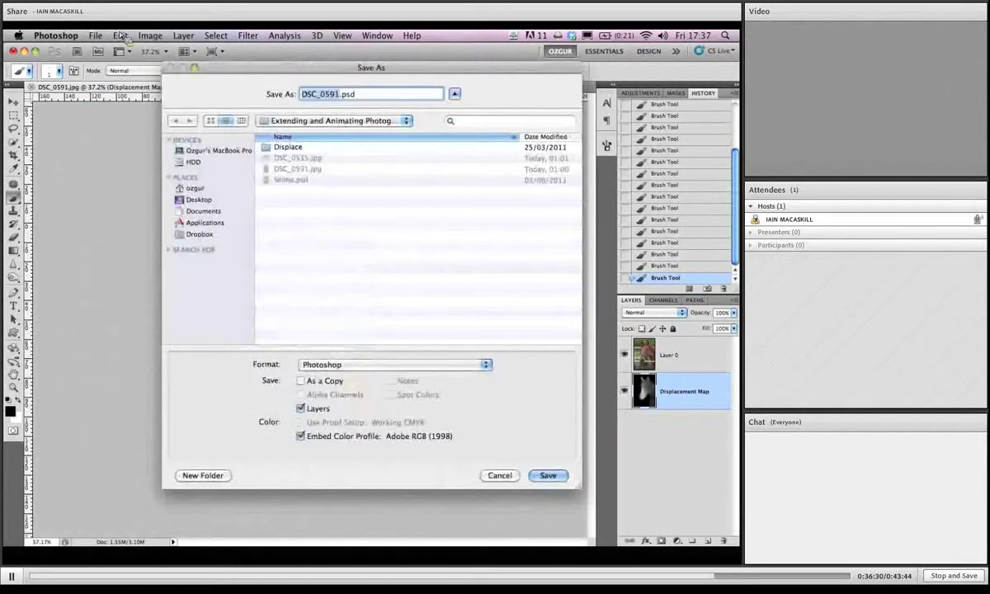
type("happy ears displ")
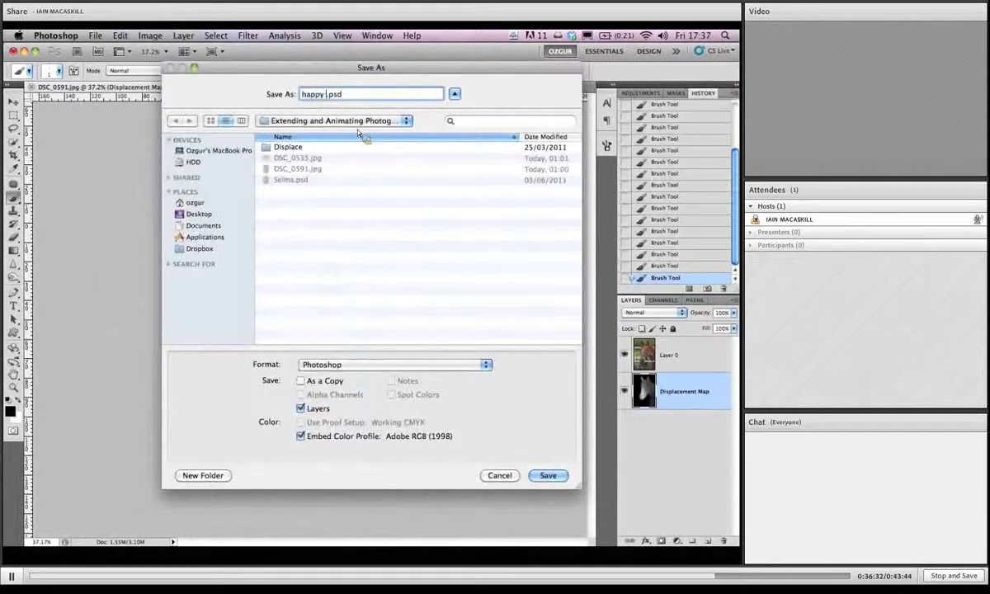
type("aced")
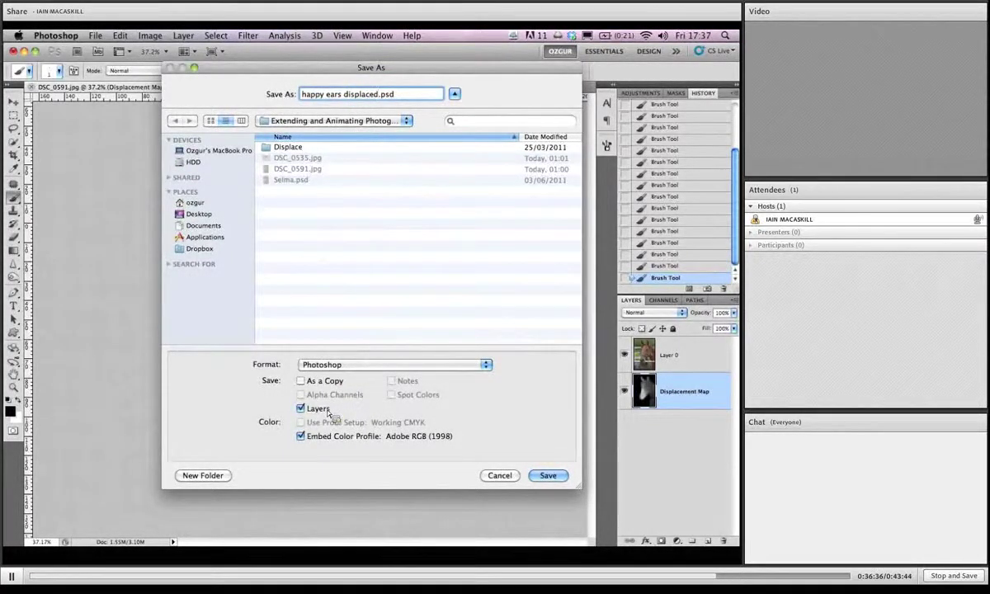
left_click(559, 479)
key("Return")
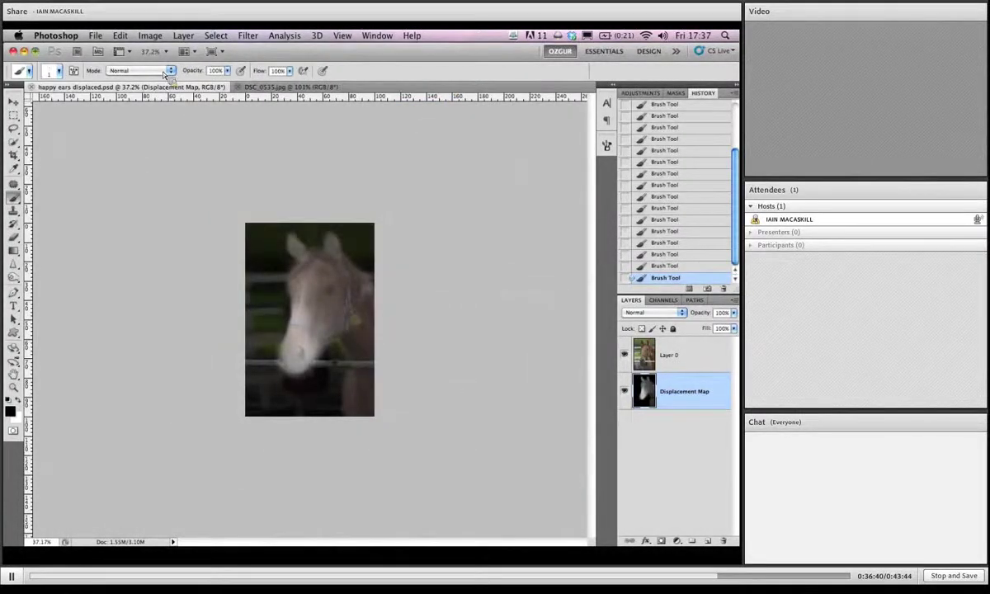
Clear the open windows off the desktop and switch to After Effects.
left_click(23, 52)
left_click(36, 52)
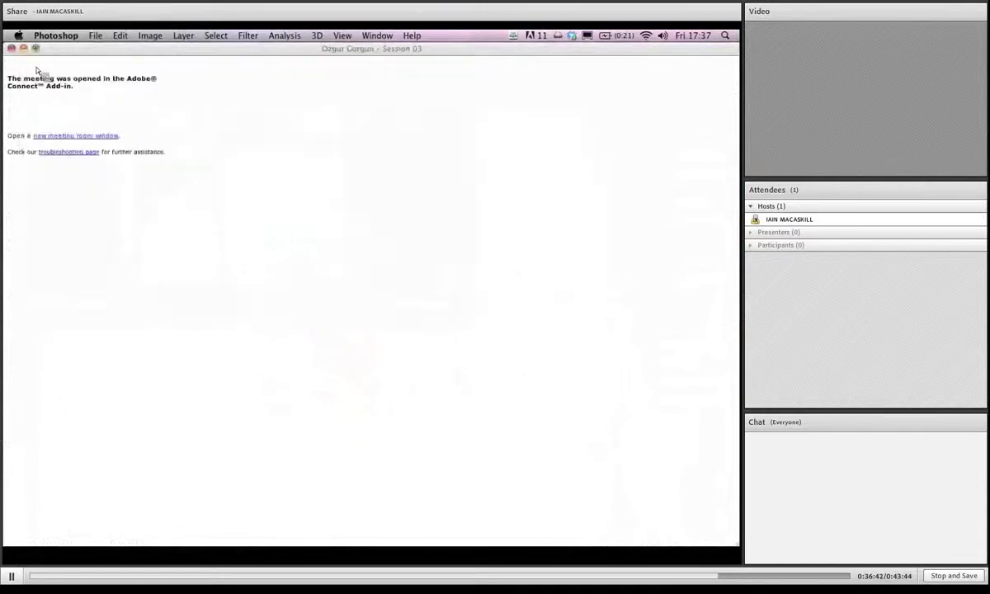
left_click(23, 48)
left_click(27, 68)
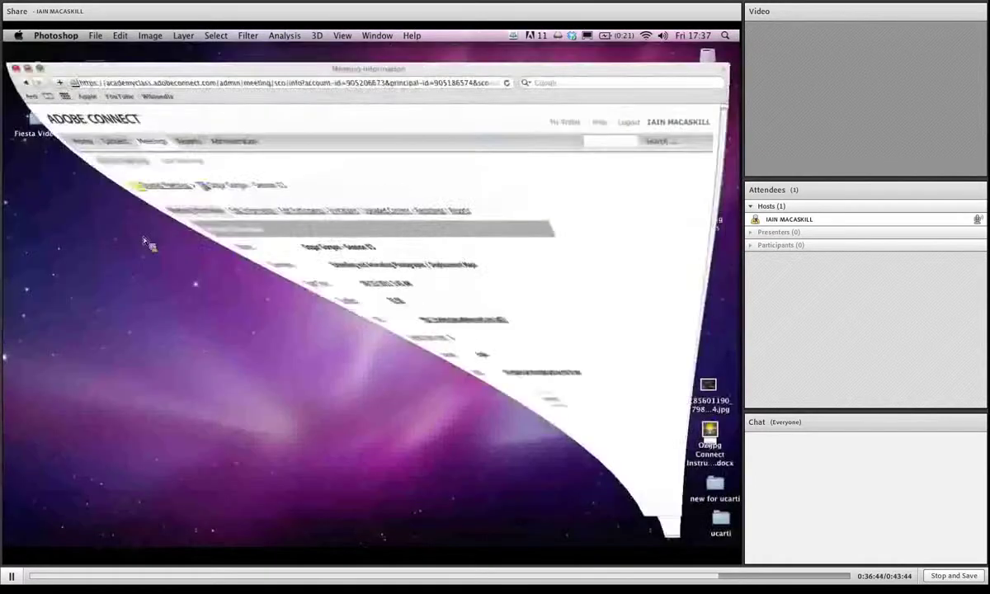
mouse_move(397, 556)
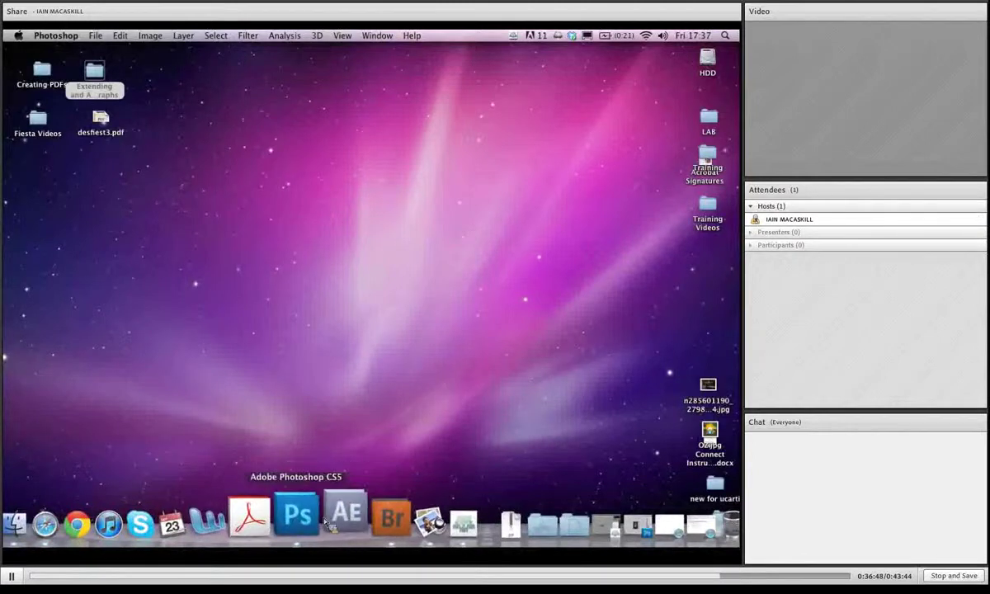
right_click(324, 507)
left_click(323, 490)
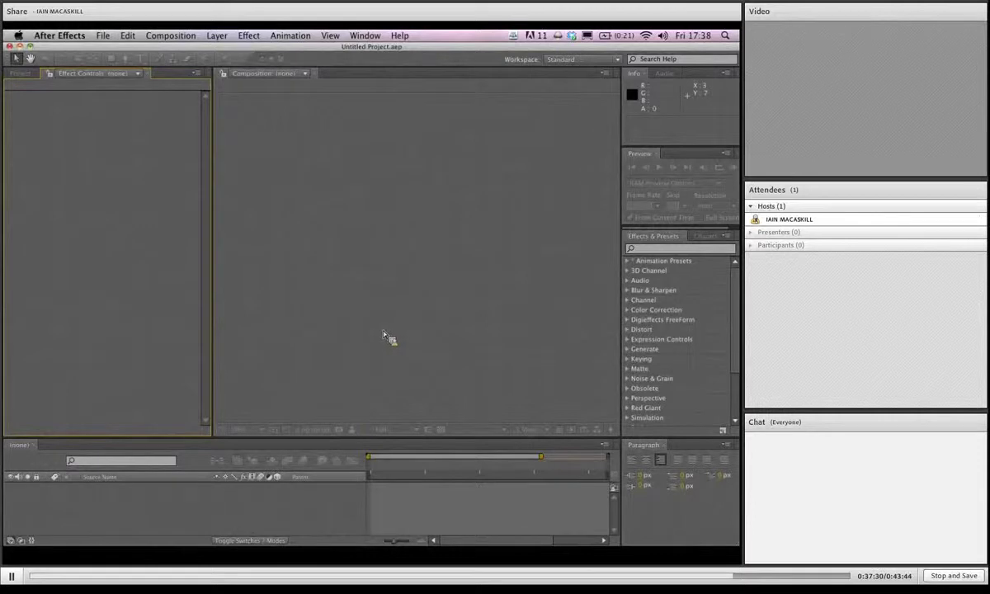
Import happy ears displaced.psd from the Extending and Animating Photographs folder as Composition - Retain Layer Sizes.
left_click(23, 74)
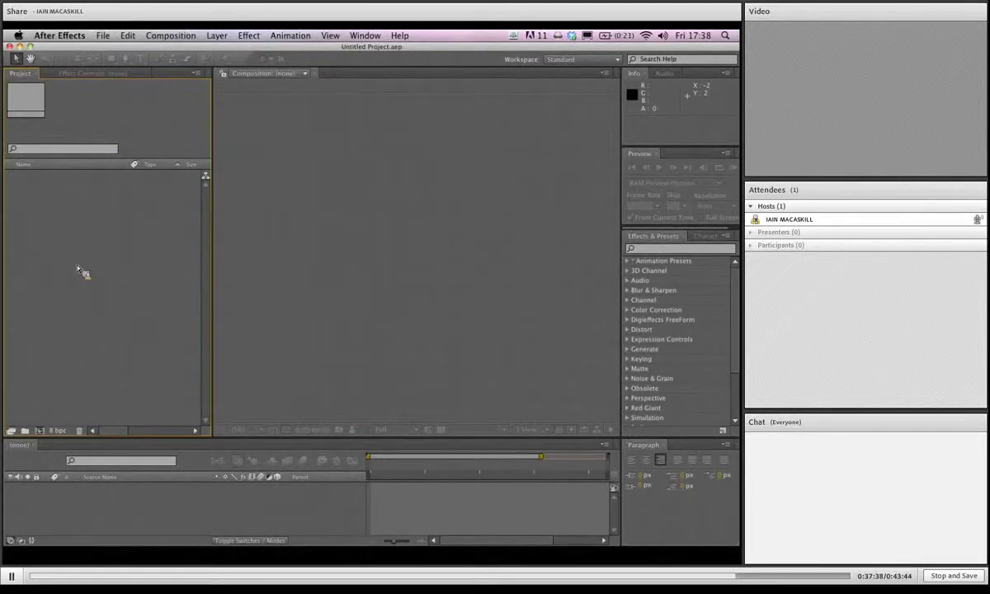
double_click(136, 279)
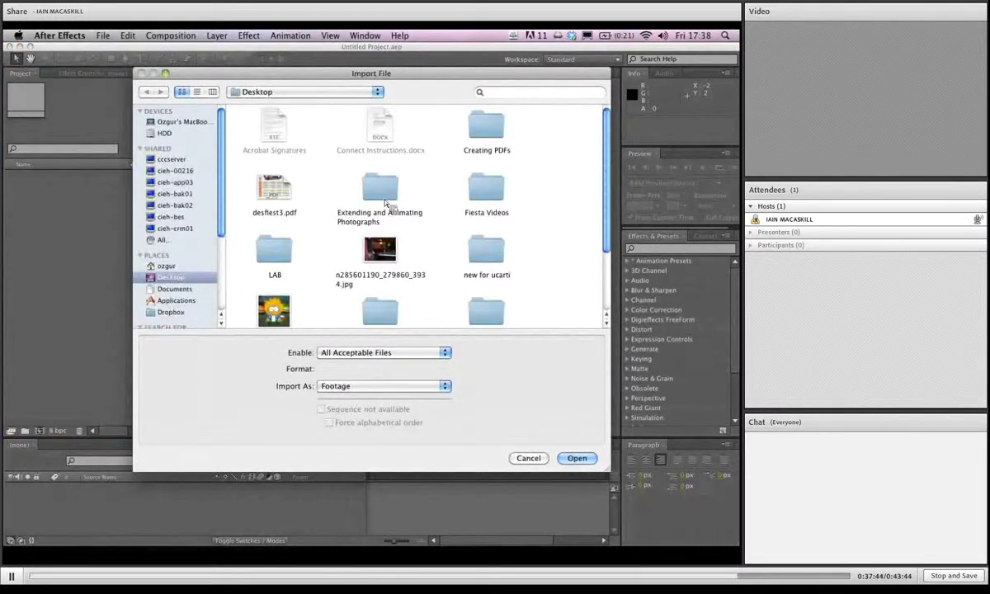
double_click(385, 202)
left_click(284, 190)
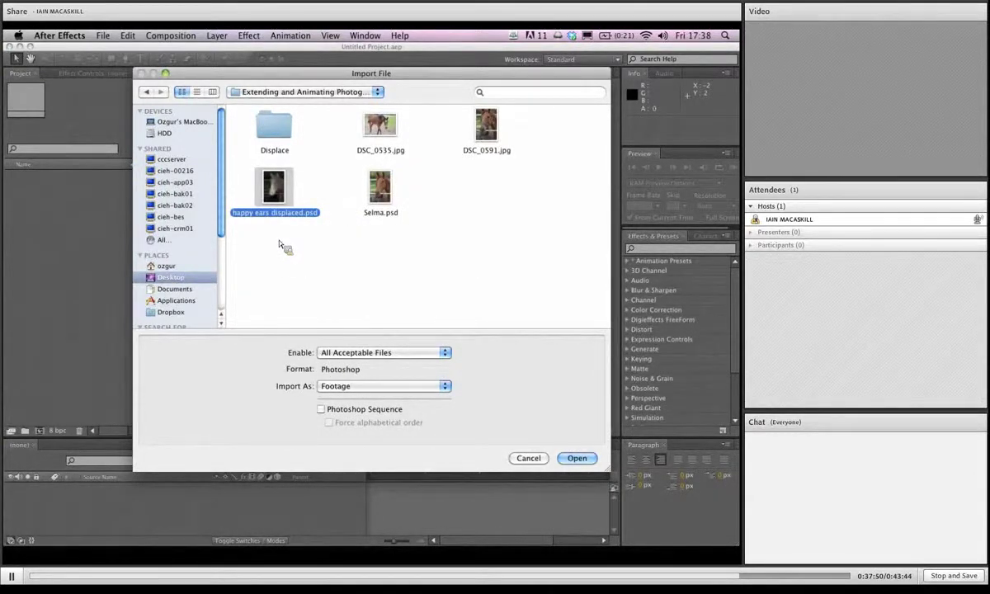
left_click(417, 387)
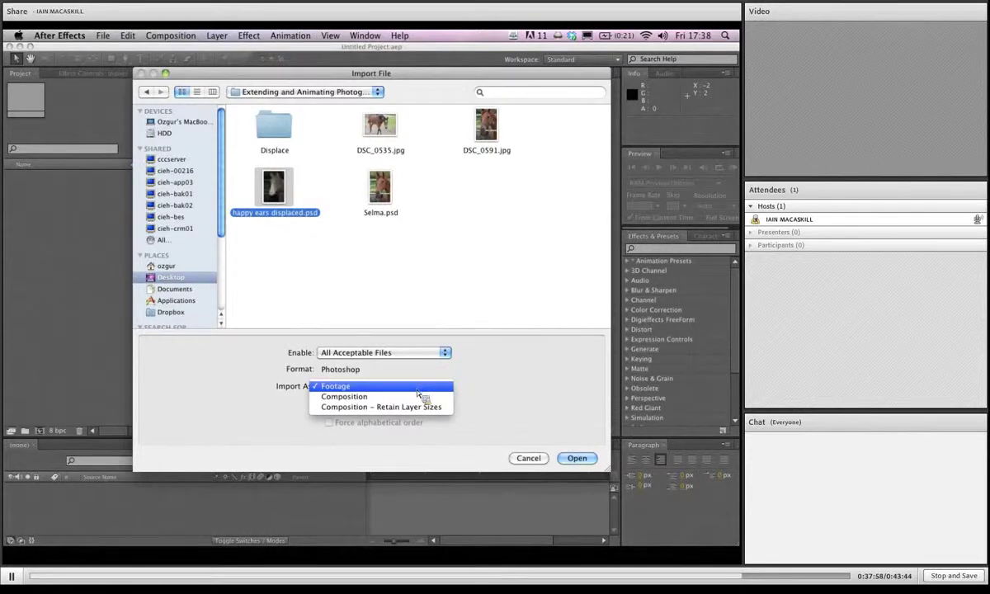
left_click(419, 406)
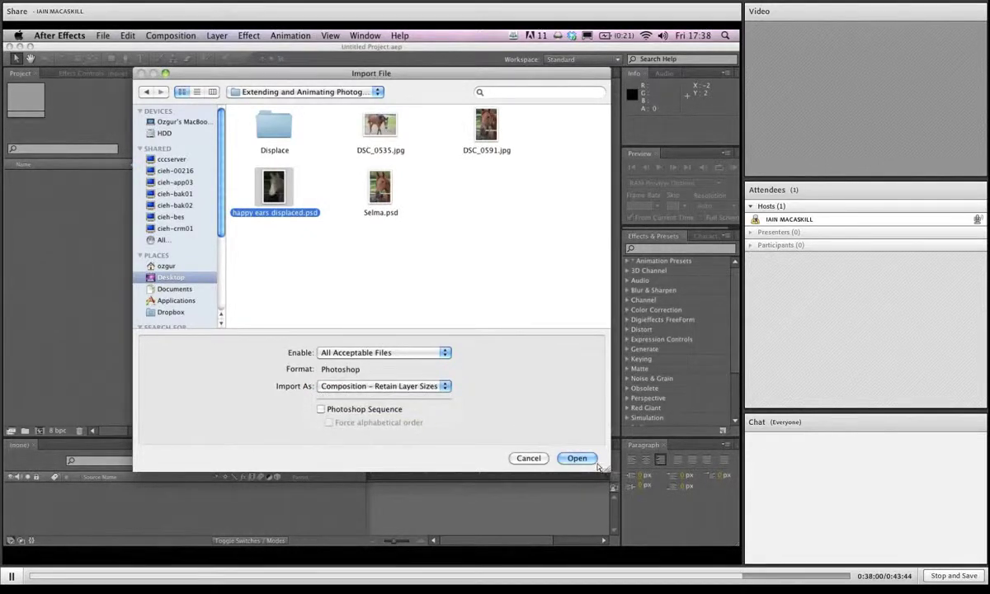
left_click(569, 457)
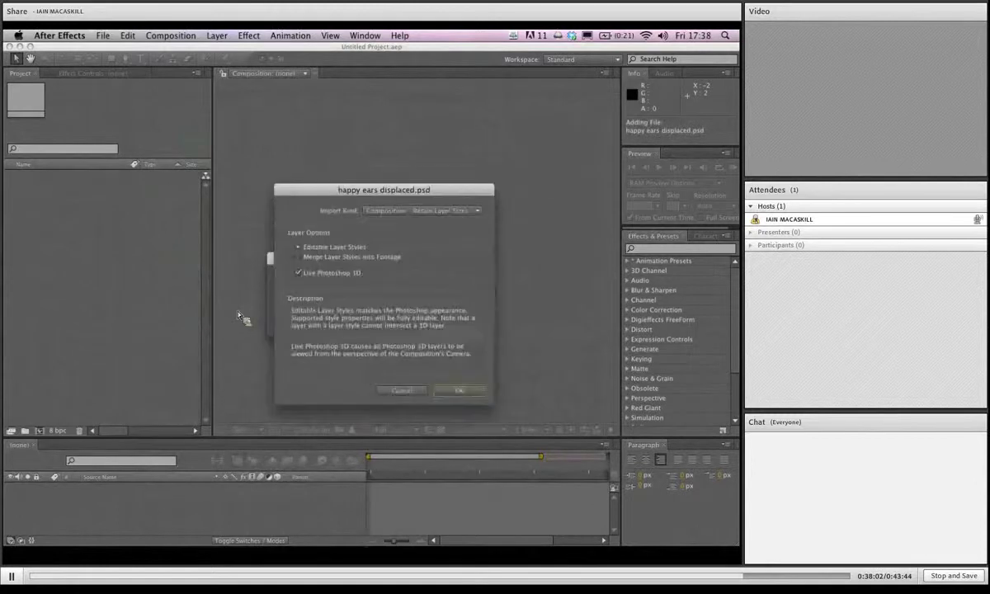
key("Return")
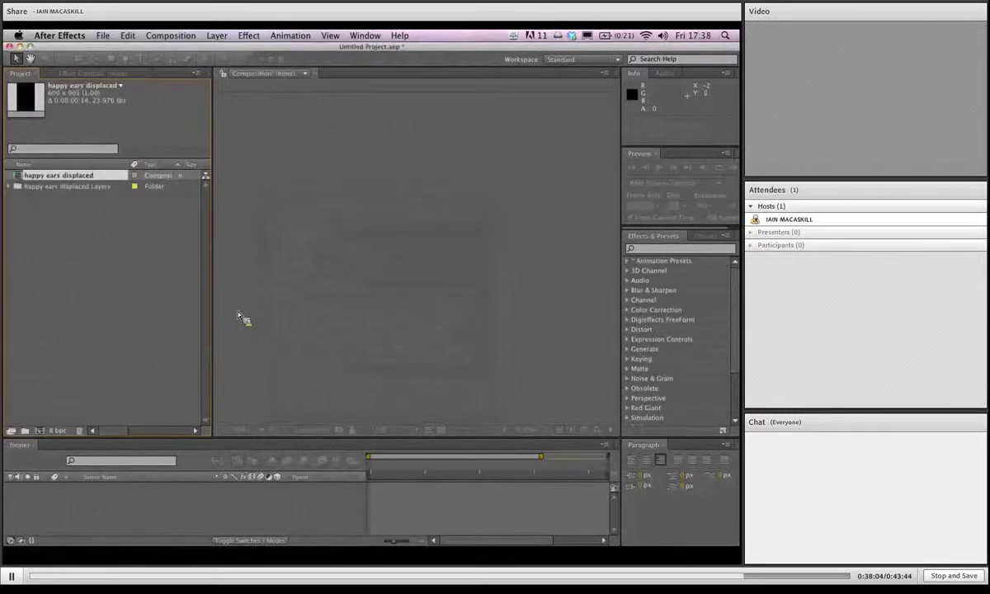
Open the happy ears displaced composition and hide its Displacement Map layer.
double_click(25, 174)
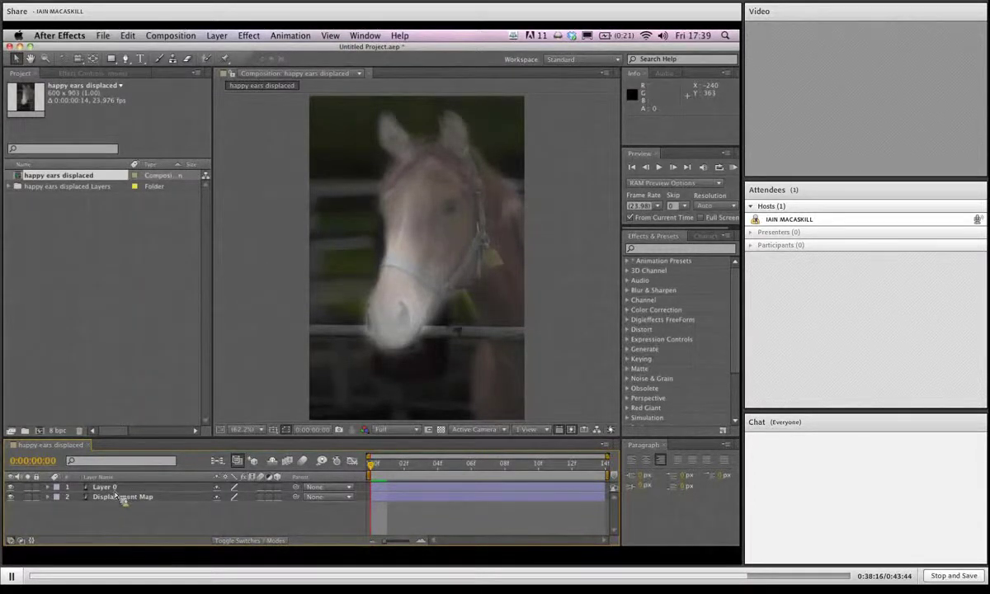
mouse_move(122, 499)
left_mouse_down()
mouse_move(150, 505)
mouse_move(109, 492)
mouse_move(126, 502)
left_mouse_up()
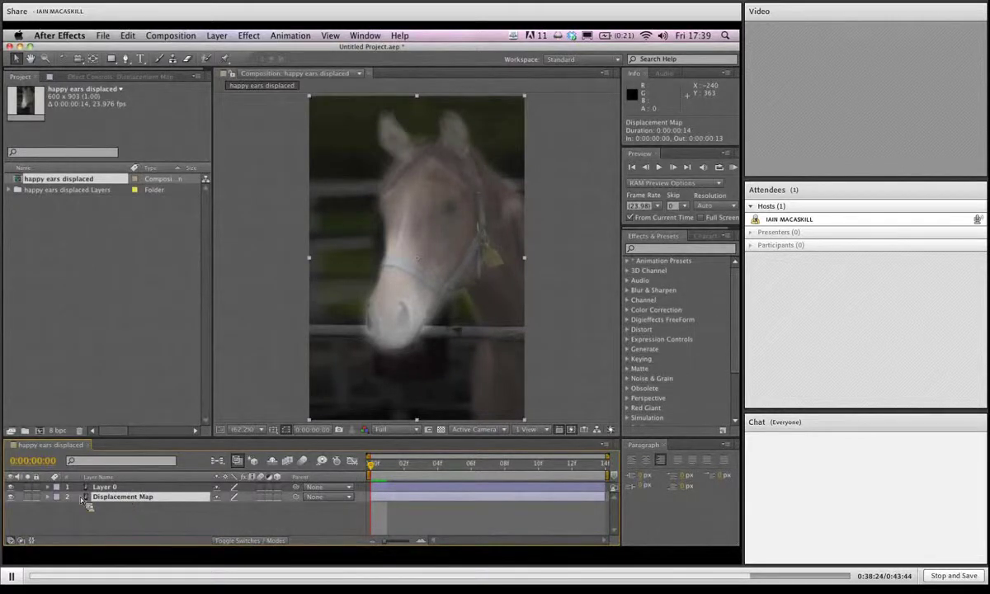
left_click(12, 498)
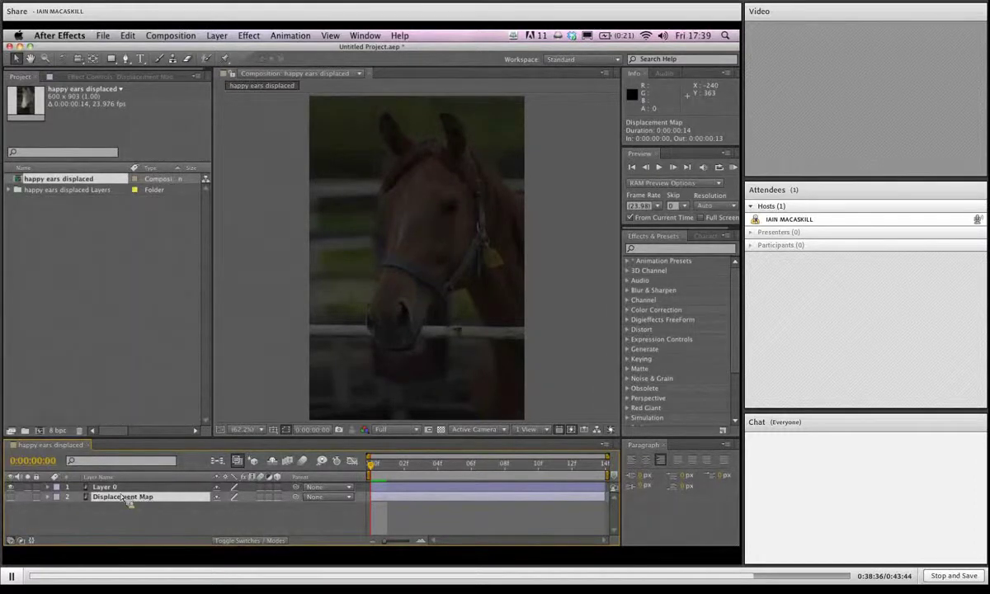
Set the opacity of Layer 0 to 100%.
key("super+Up")
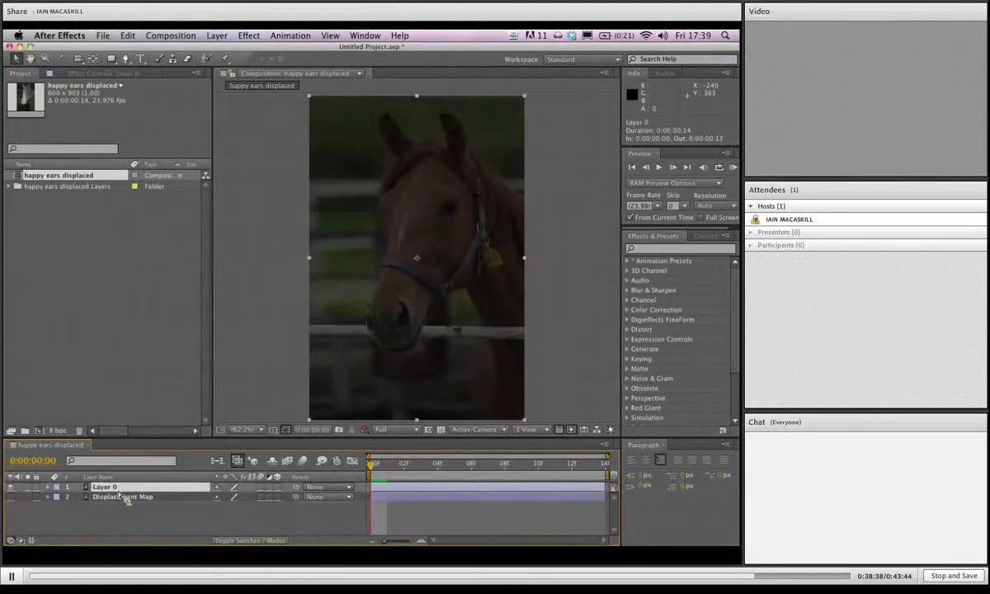
key("y")
key("t")
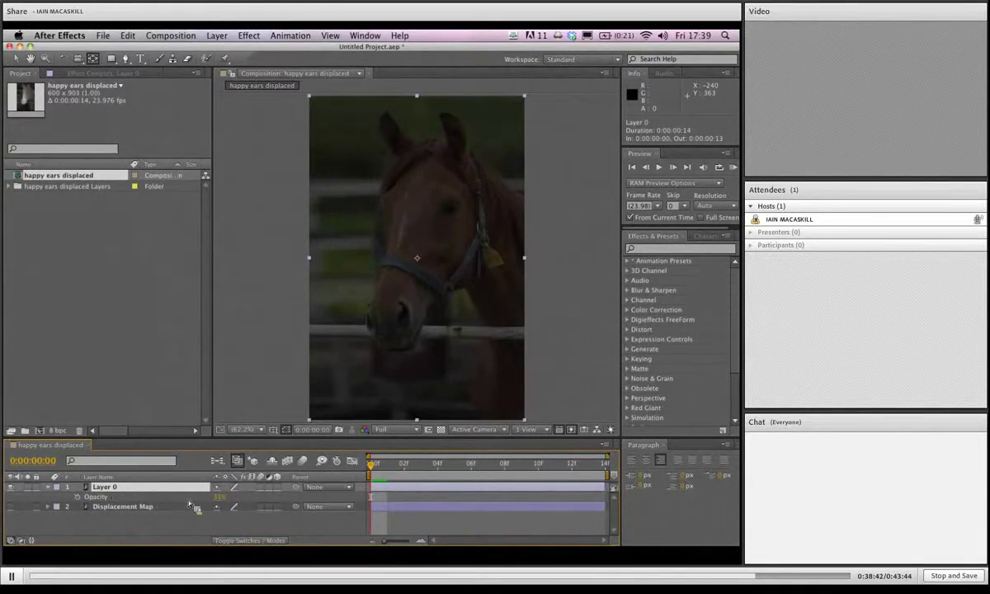
left_click_drag(221, 498, 338, 504)
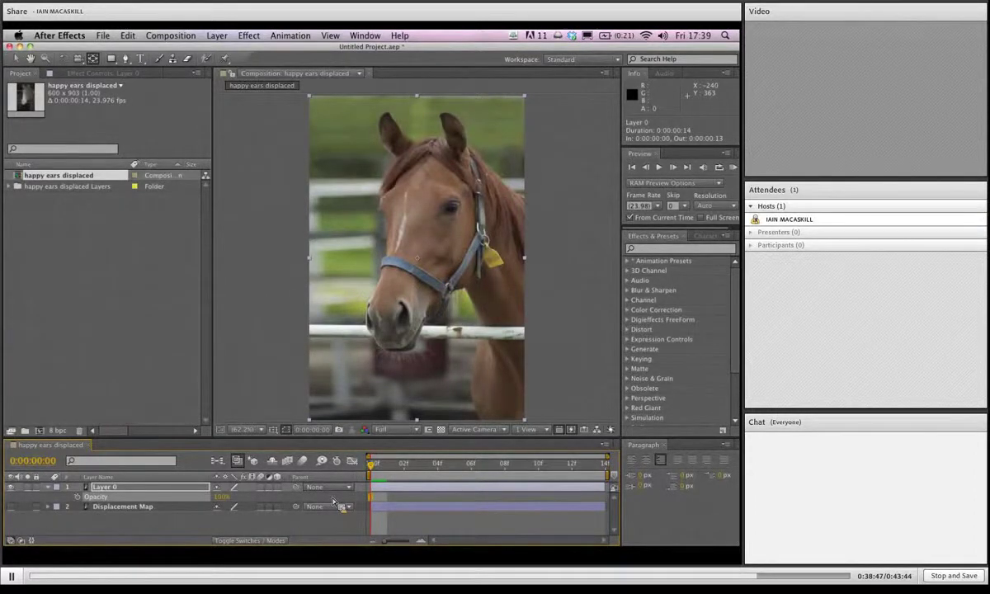
left_click(69, 507)
left_click(11, 507)
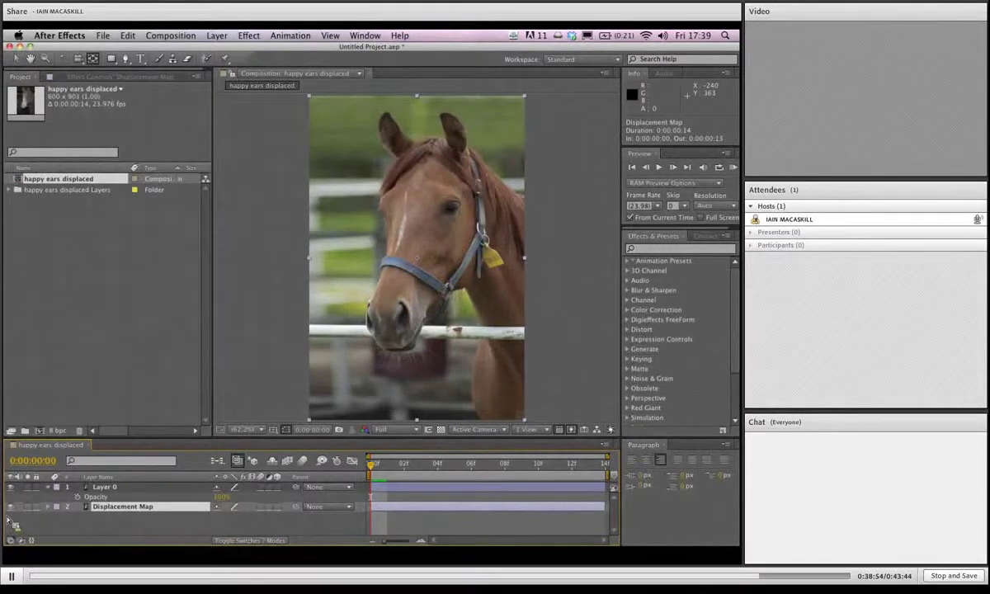
left_click(577, 277)
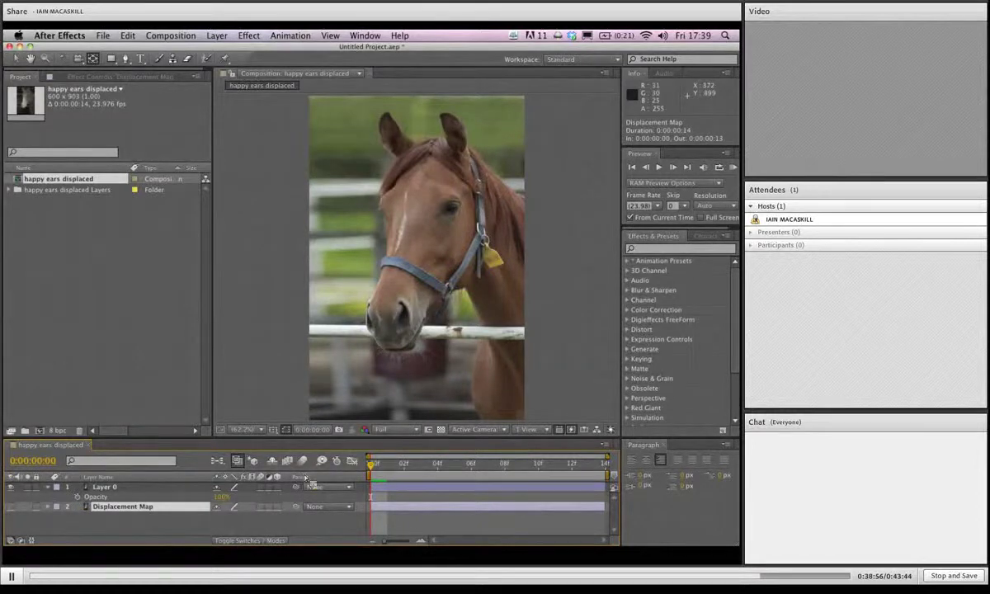
Search the effects for "displace" and select the Displacement Map effect.
left_click(679, 249)
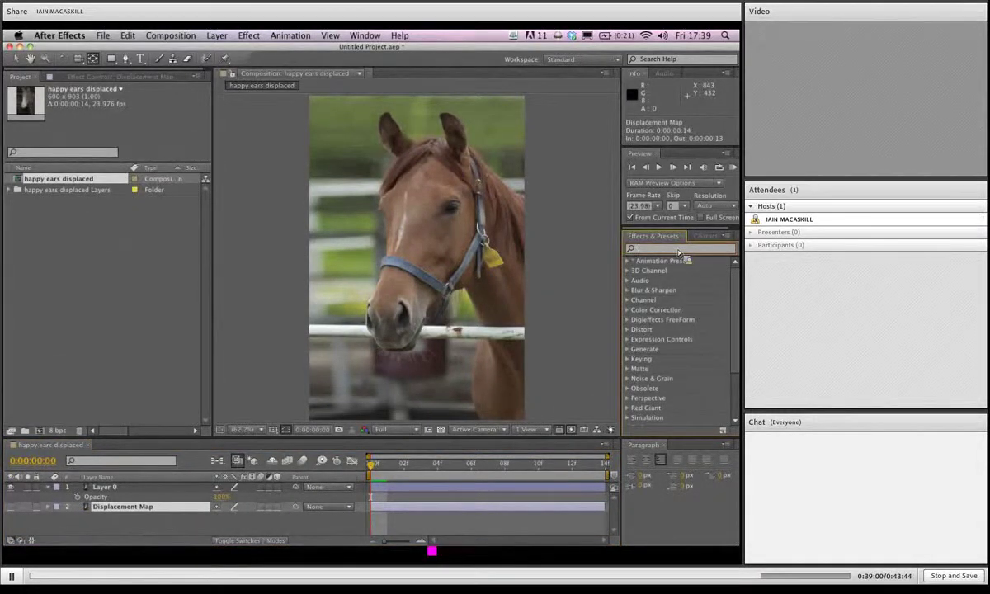
type("displa")
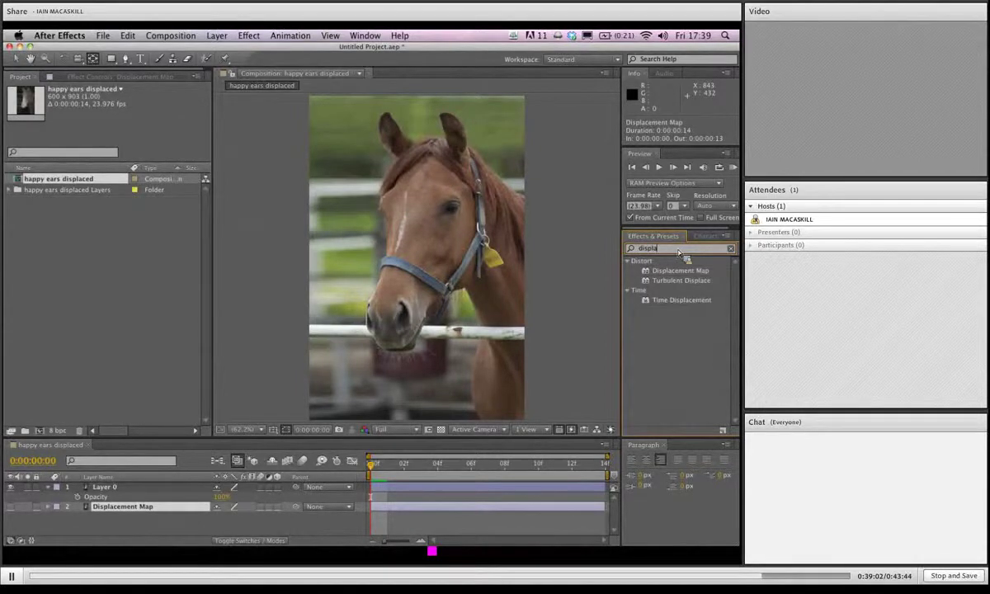
type("ce")
left_click(706, 272)
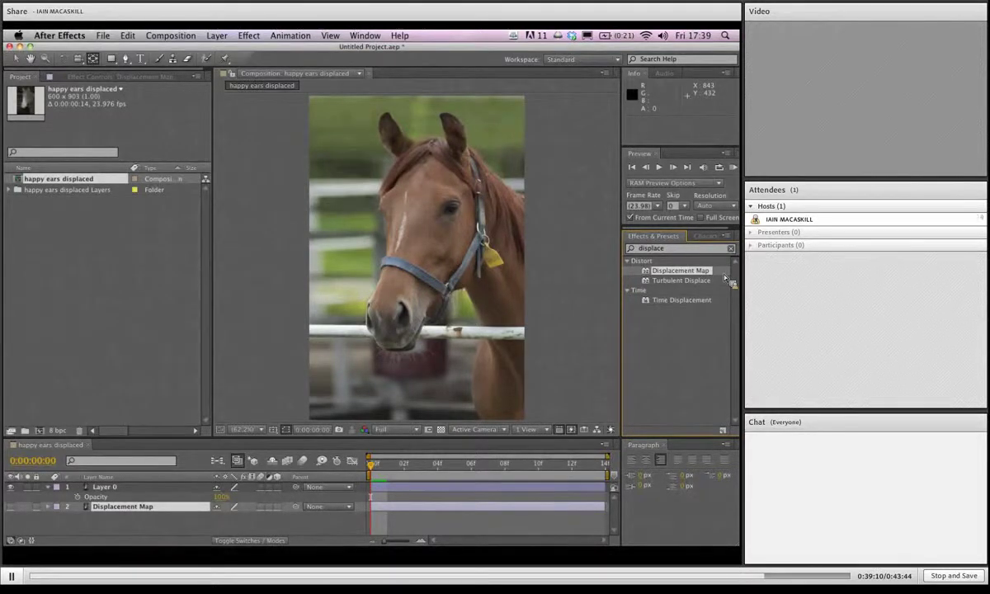
Try Displacement Map on Layer 0 with the Displacement Map layer as its source, vary the maximum horizontal displacement, and undo the changes.
left_click_drag(727, 280, 118, 486)
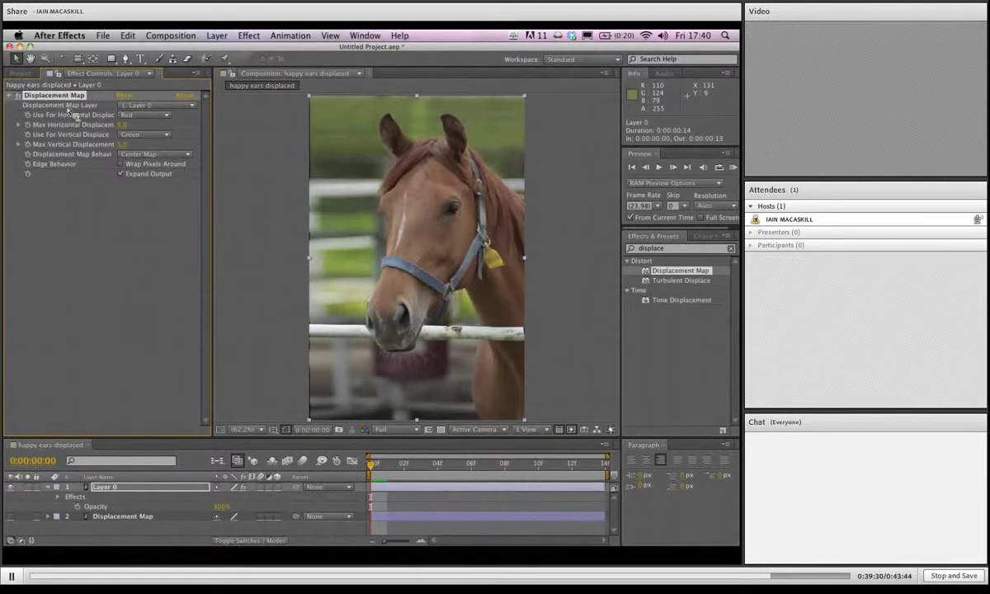
left_click(156, 107)
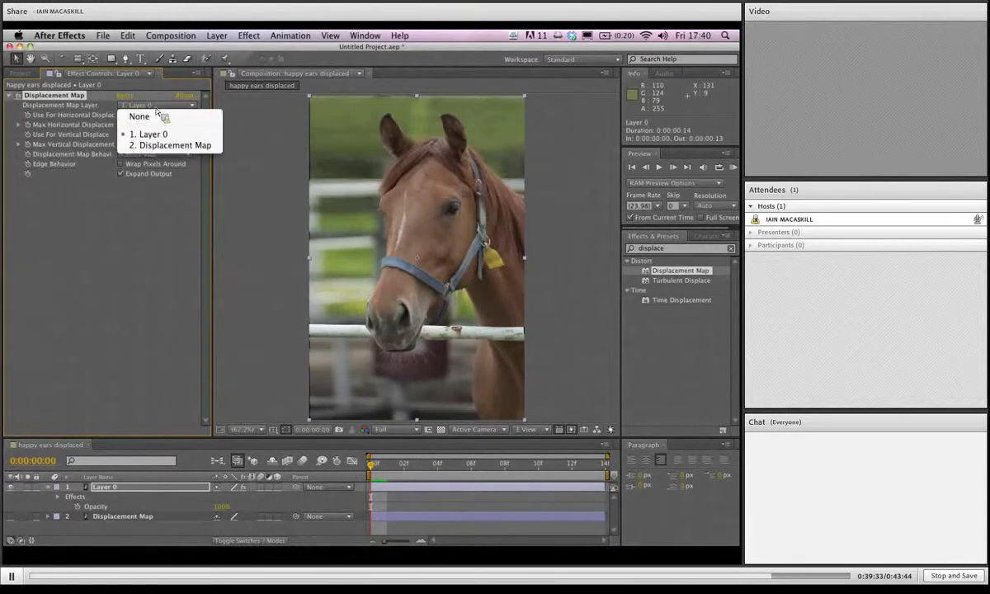
left_click(211, 147)
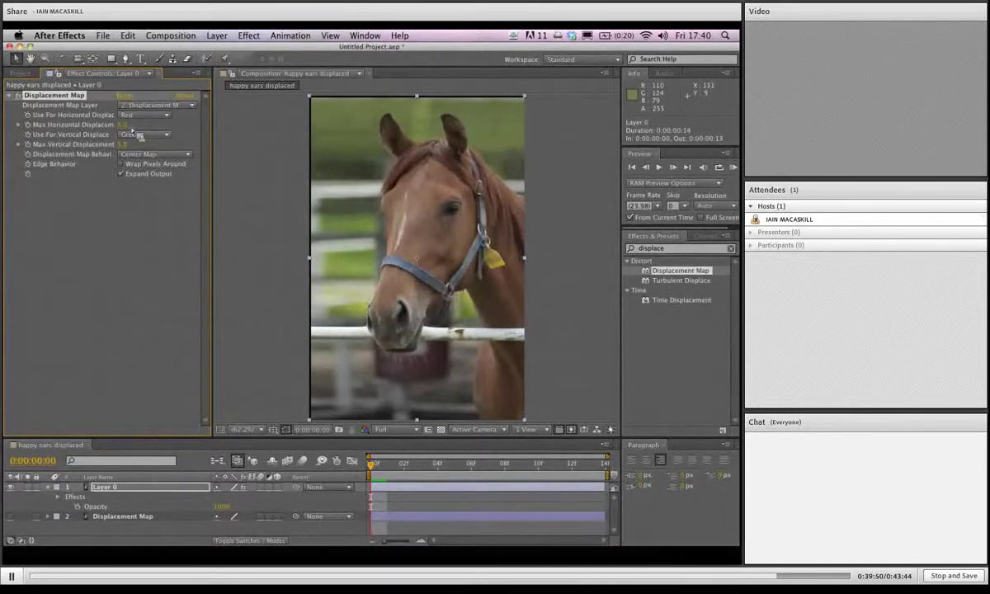
left_click_drag(123, 124, 125, 128)
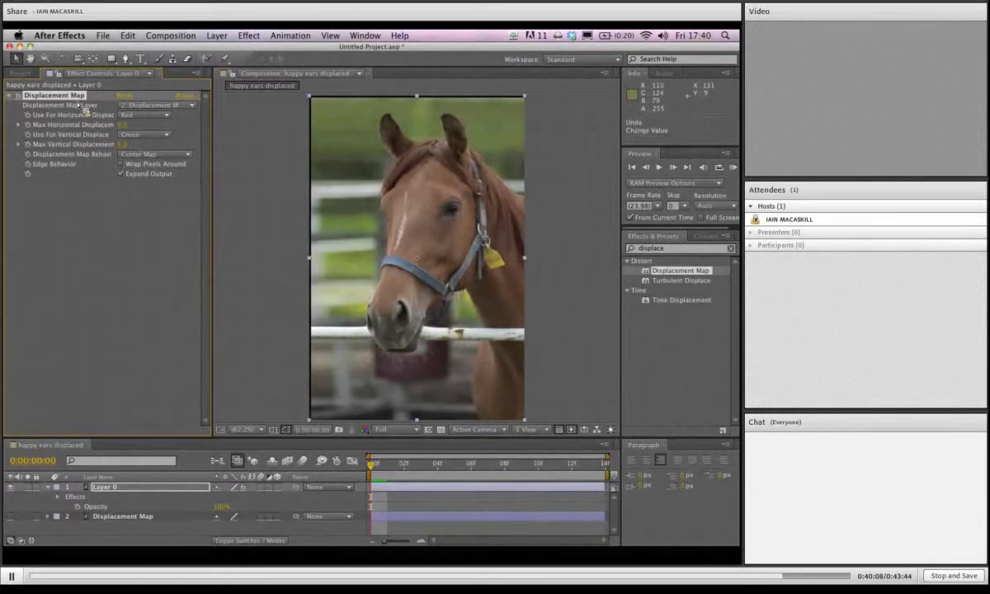
key("super+z")
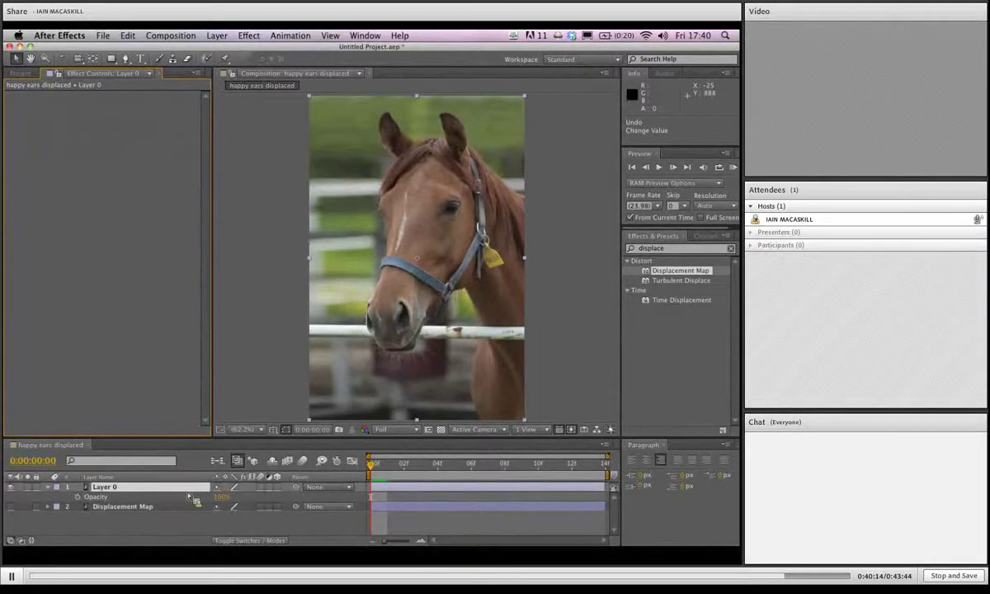
Apply the Displacement Map effect to Layer 0 and choose the Displacement Map layer as its source.
left_click(122, 508)
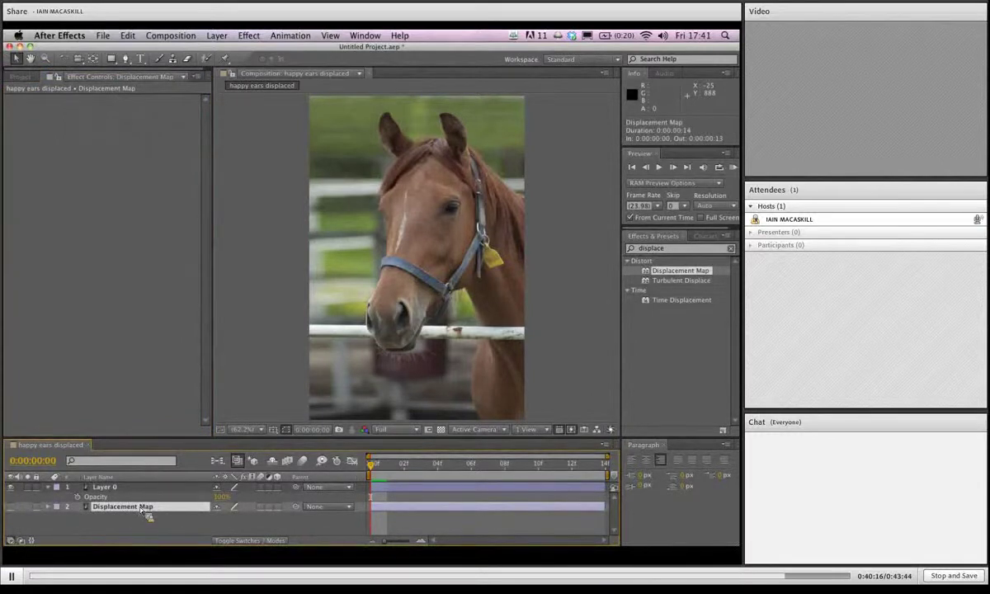
left_click(121, 486)
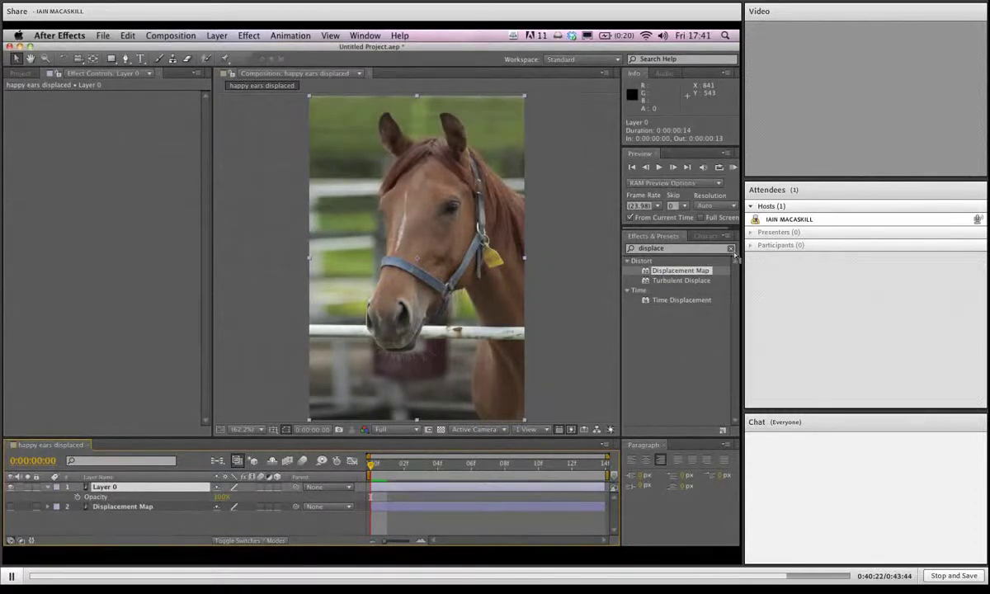
double_click(678, 272)
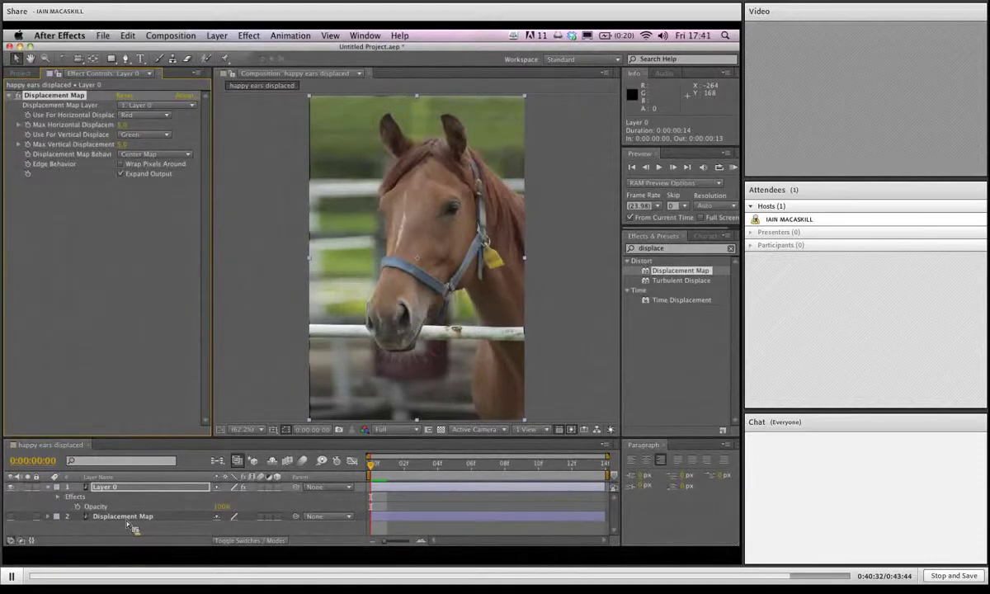
left_click(180, 105)
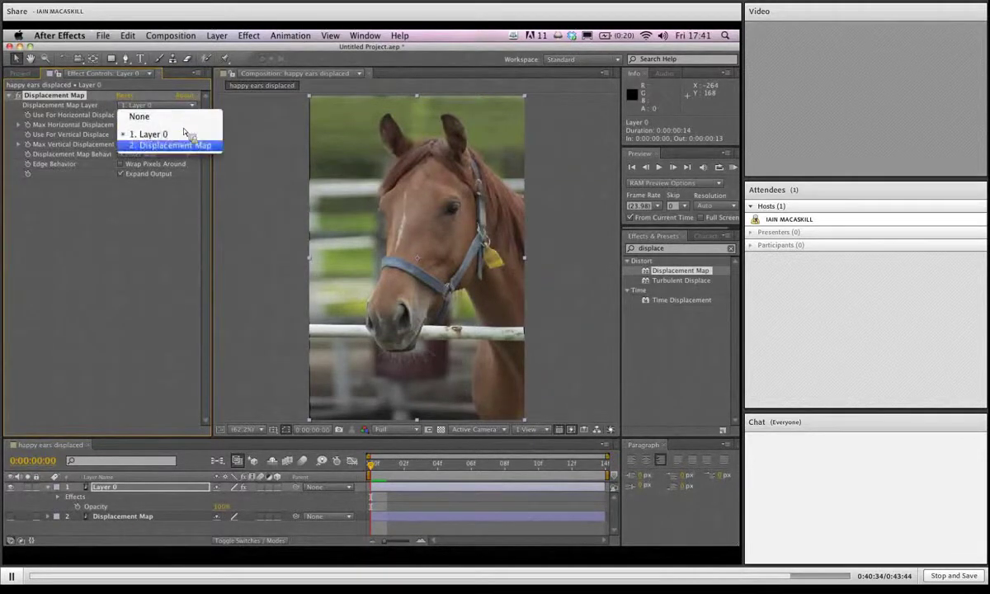
left_click(187, 149)
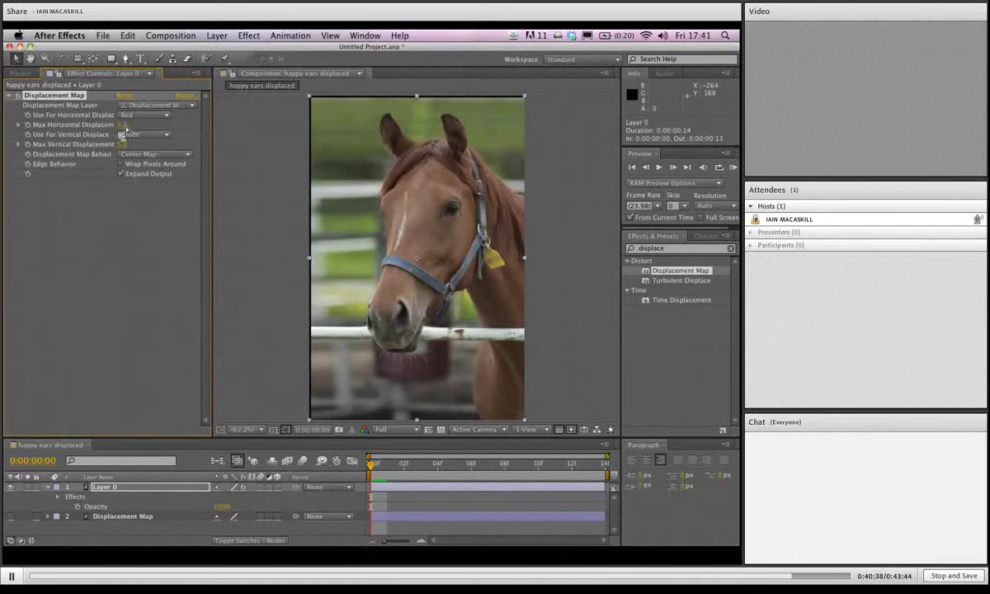
Try different maximum horizontal and vertical displacements on Layer 0, including a horizontal value of -2.0, and undo the vertical change.
mouse_move(127, 131)
left_mouse_down()
mouse_move(115, 119)
mouse_move(128, 131)
mouse_move(120, 123)
mouse_move(132, 149)
mouse_move(122, 150)
left_mouse_up()
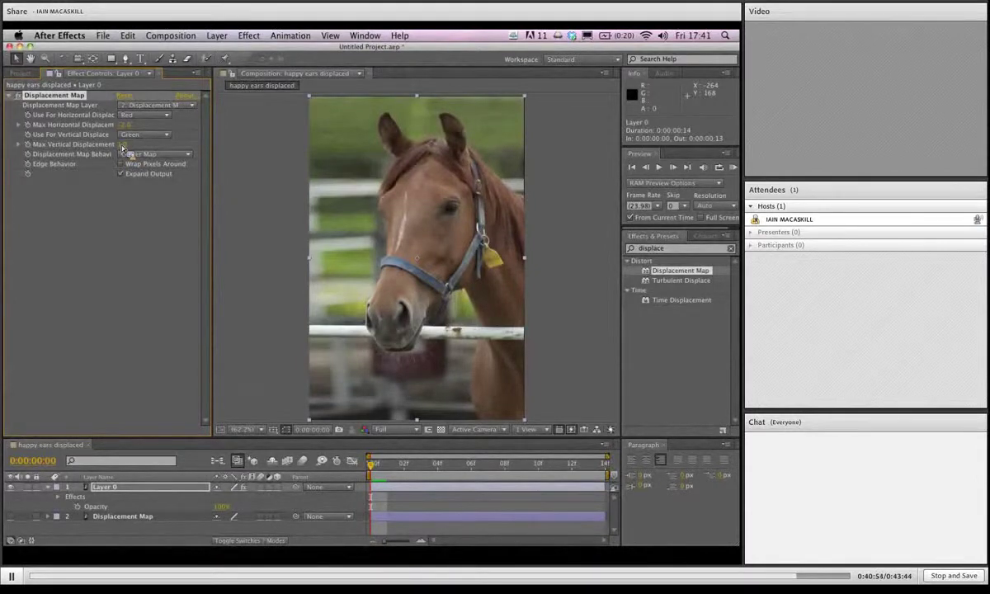
left_click_drag(122, 147, 112, 106)
key("super+z")
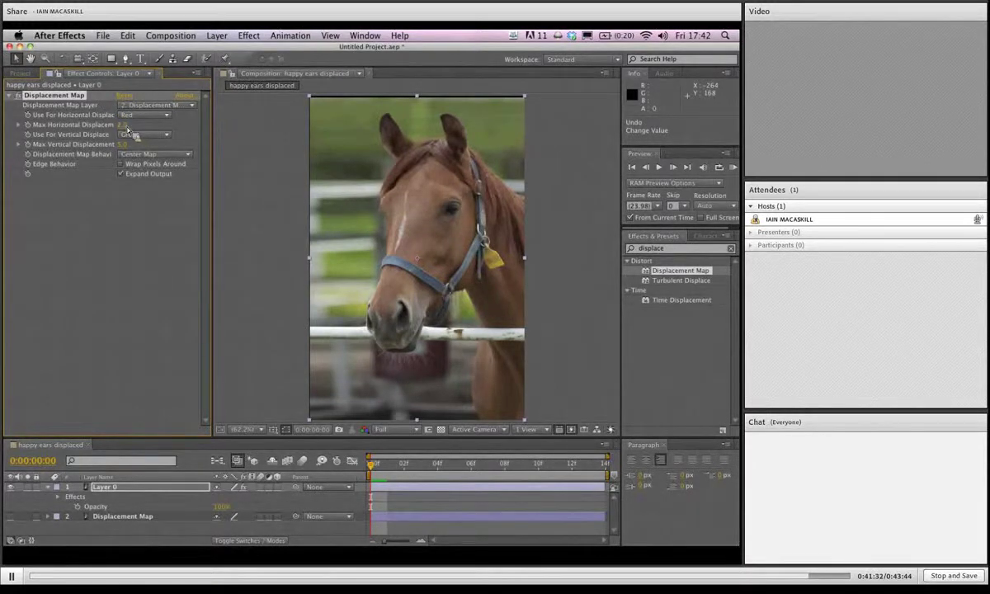
mouse_move(125, 125)
left_mouse_down()
mouse_move(138, 125)
mouse_move(123, 127)
left_mouse_up()
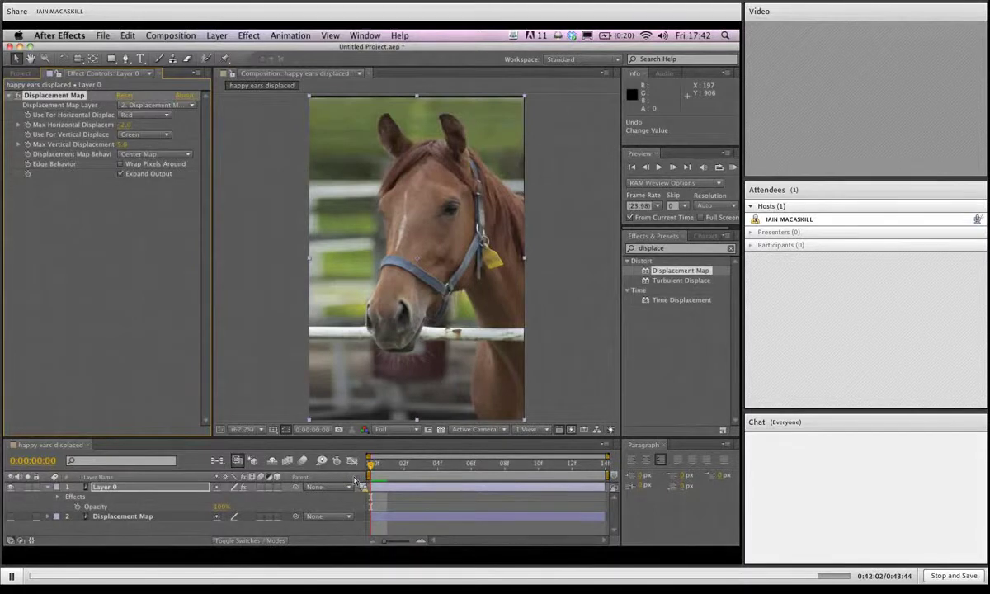
Keyframe Layer 0's Max Horizontal Displacement from 0.0 at the first frame to 7.0 at 0:00:00:13.
left_click(385, 467)
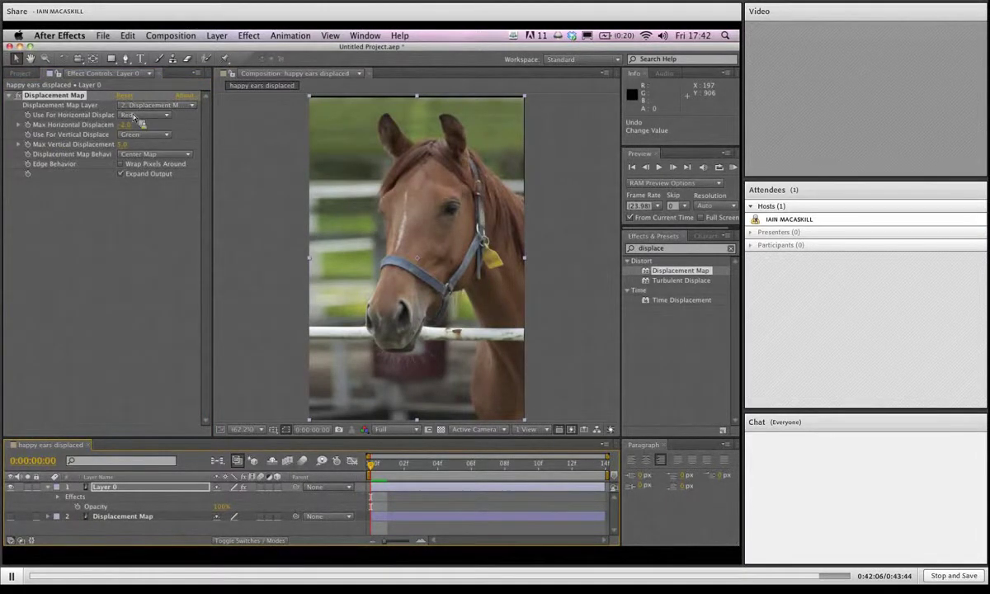
mouse_move(128, 124)
left_mouse_down()
mouse_move(142, 124)
mouse_move(129, 125)
left_mouse_up()
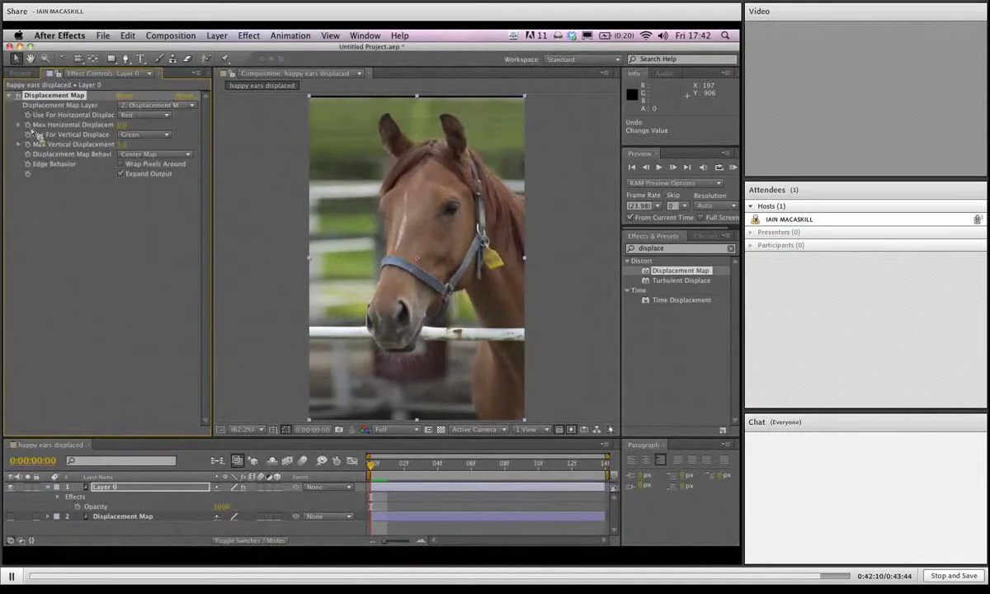
key("space")
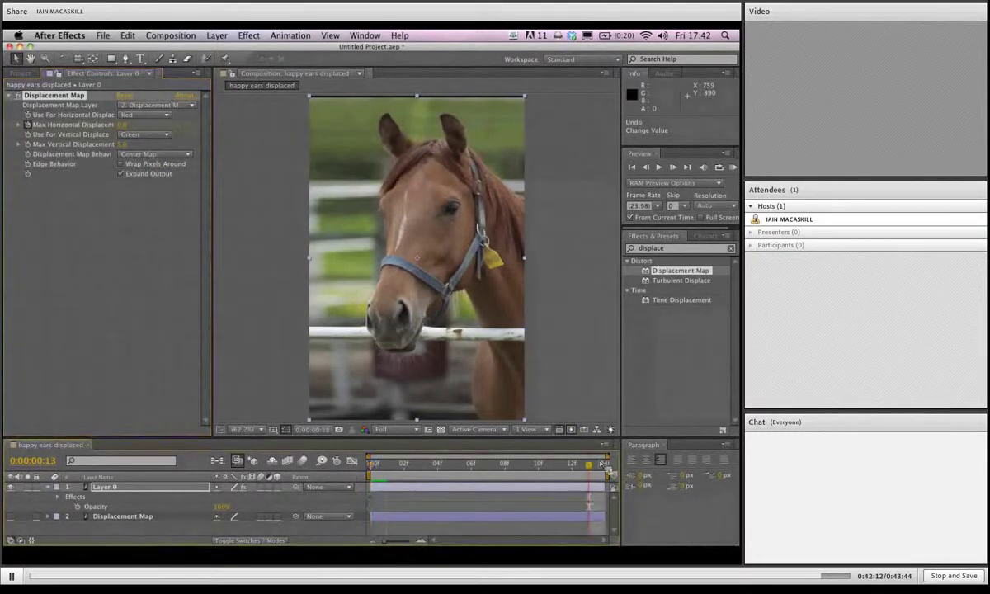
left_click_drag(124, 124, 130, 127)
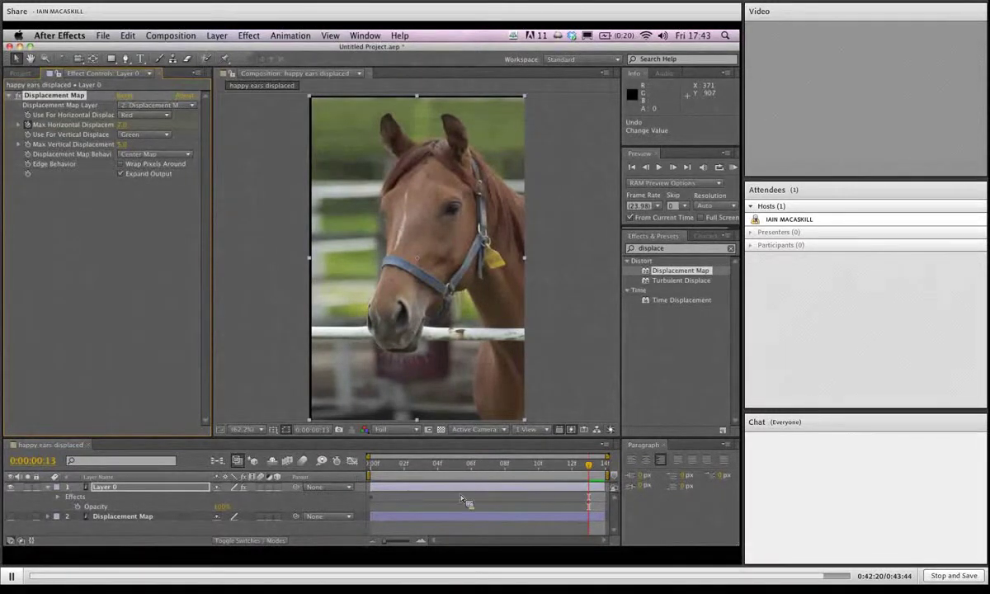
Play a RAM preview of the displacement animation and stop it.
left_click(733, 166)
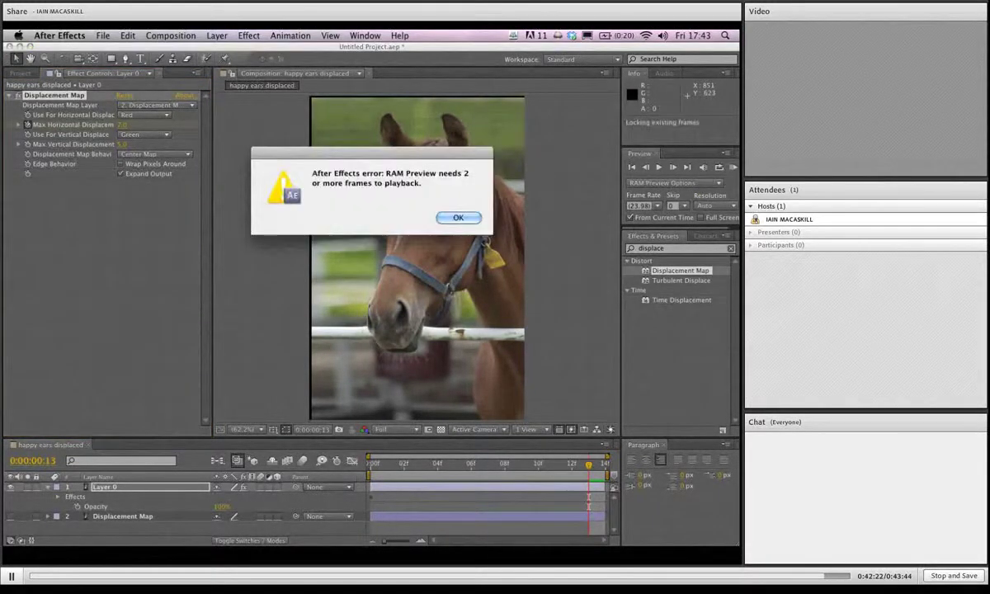
left_click(450, 217)
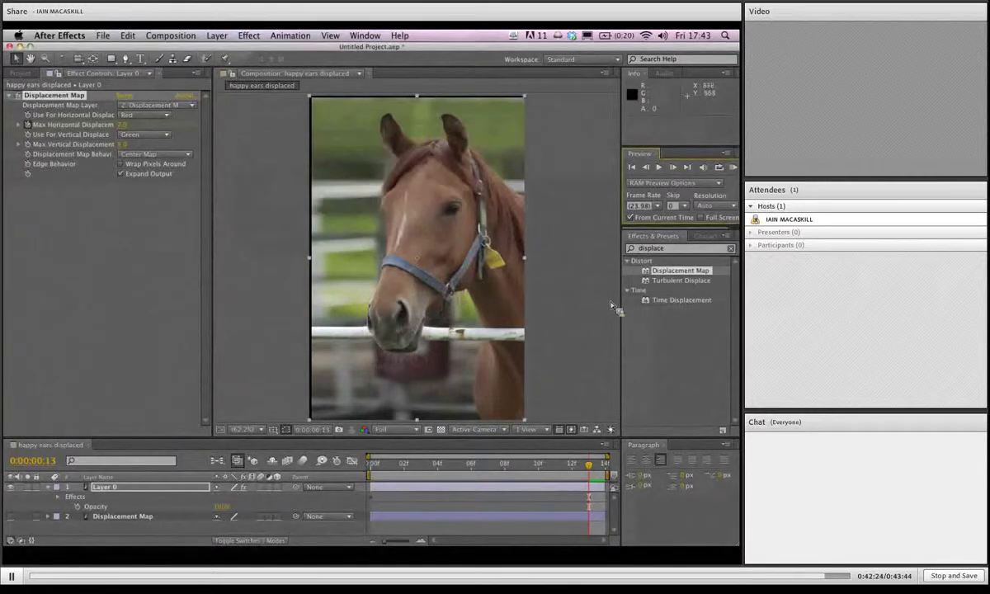
left_click(732, 167)
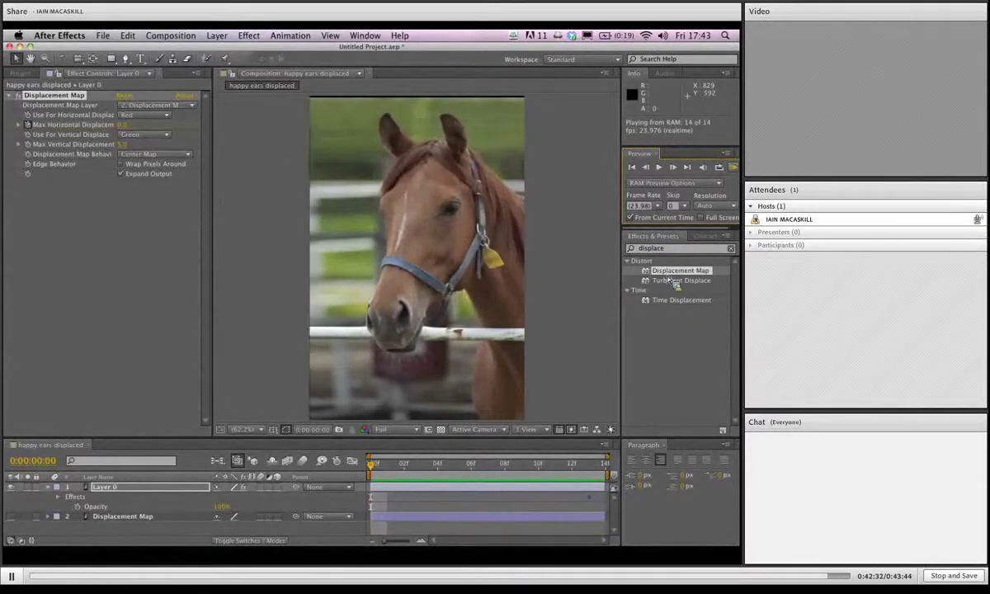
key("space")
Set the happy ears displaced composition's duration to 2 seconds.
key("super+k")
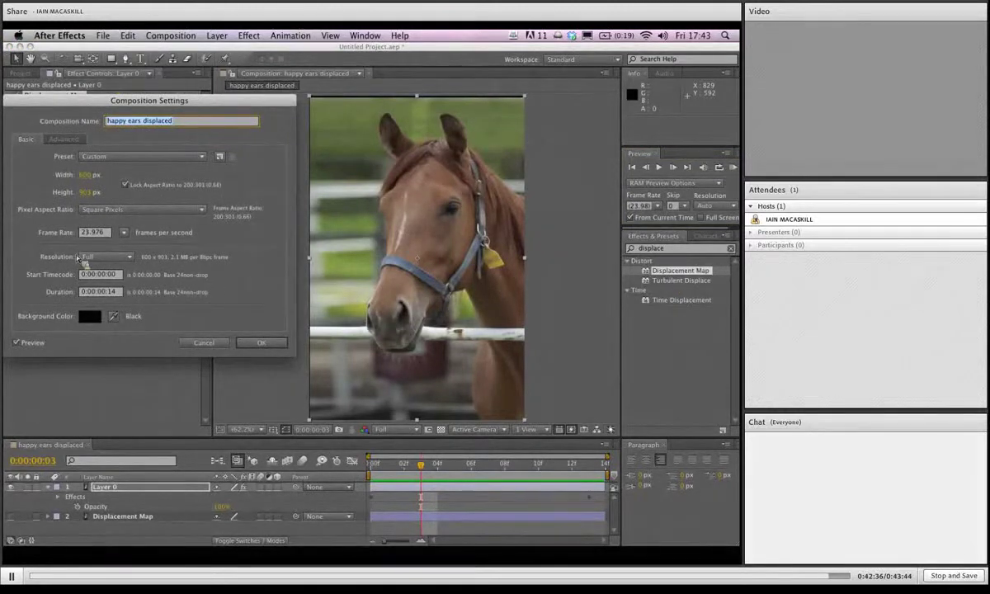
left_click(114, 293)
left_click(130, 272)
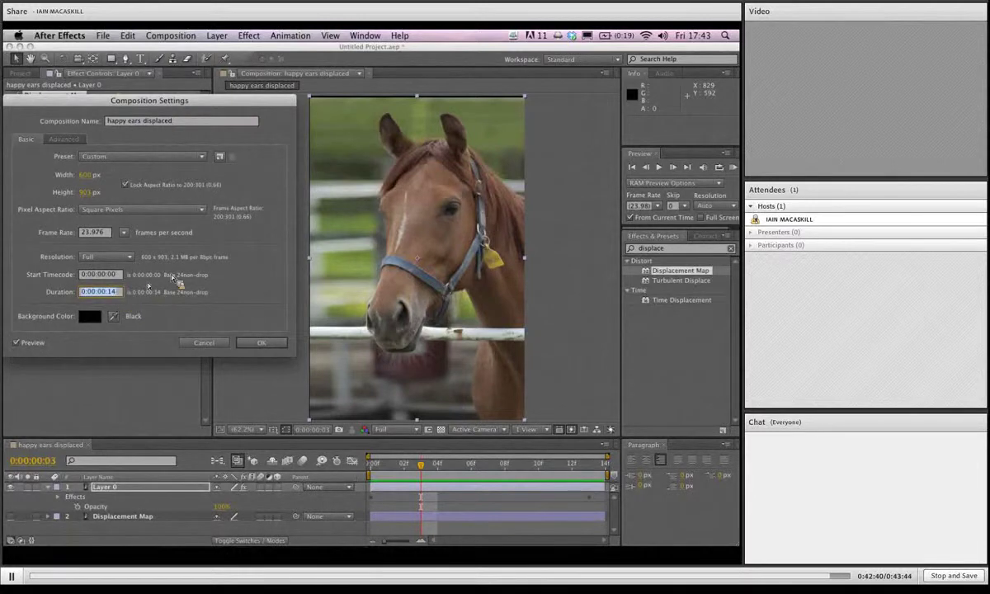
key("Return")
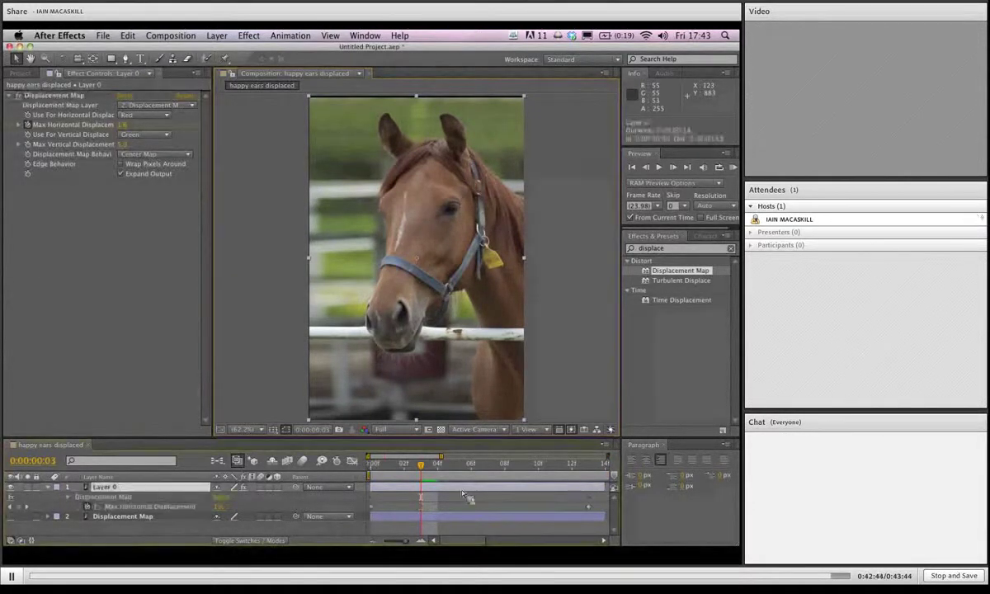
Extend both layers to a duration of 0:00:02:00 and move the last Max Horizontal Displacement keyframe to 0:00:02:00.
key("u")
left_click_drag(444, 456, 520, 455)
left_click_drag(398, 542, 394, 543)
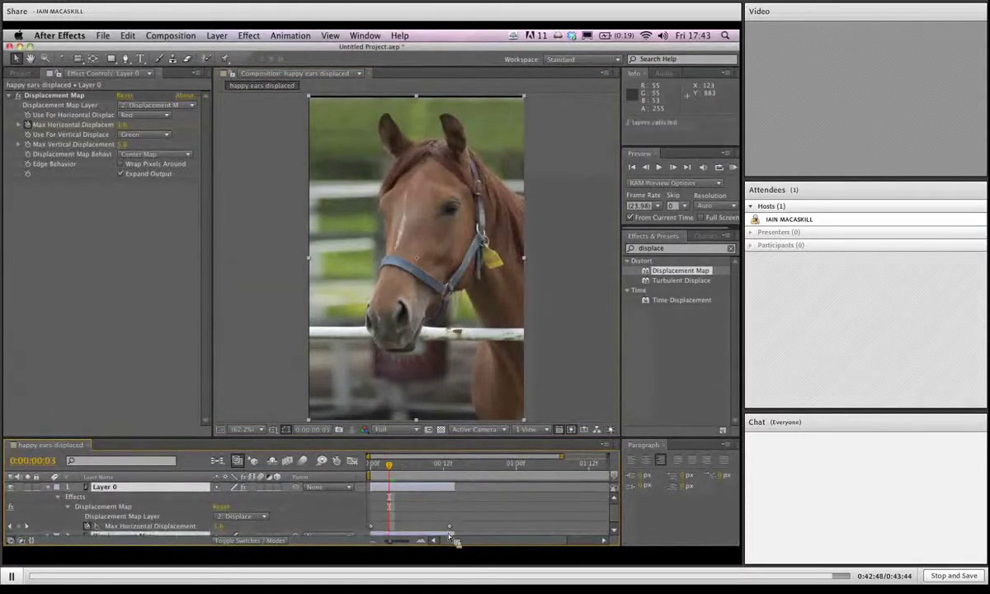
left_click_drag(454, 487, 598, 487)
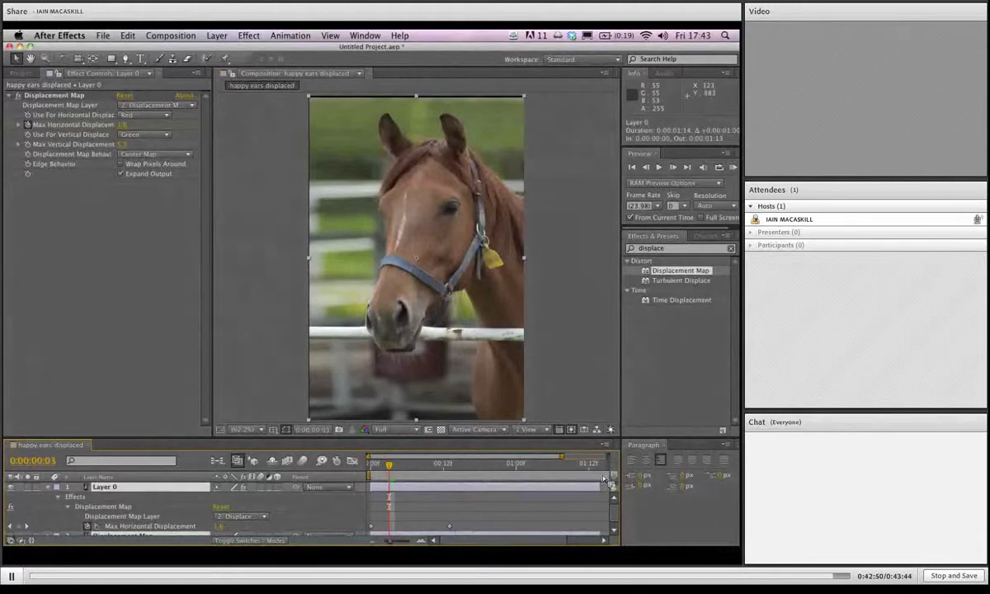
left_click_drag(448, 526, 599, 526)
left_click_drag(599, 488, 615, 493)
left_click(550, 536)
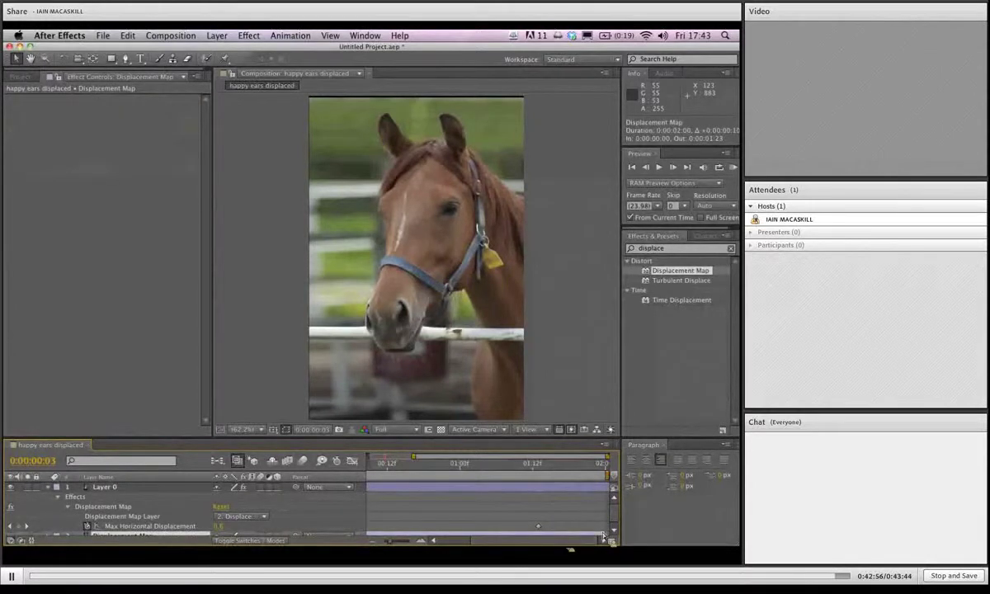
left_click_drag(537, 525, 604, 526)
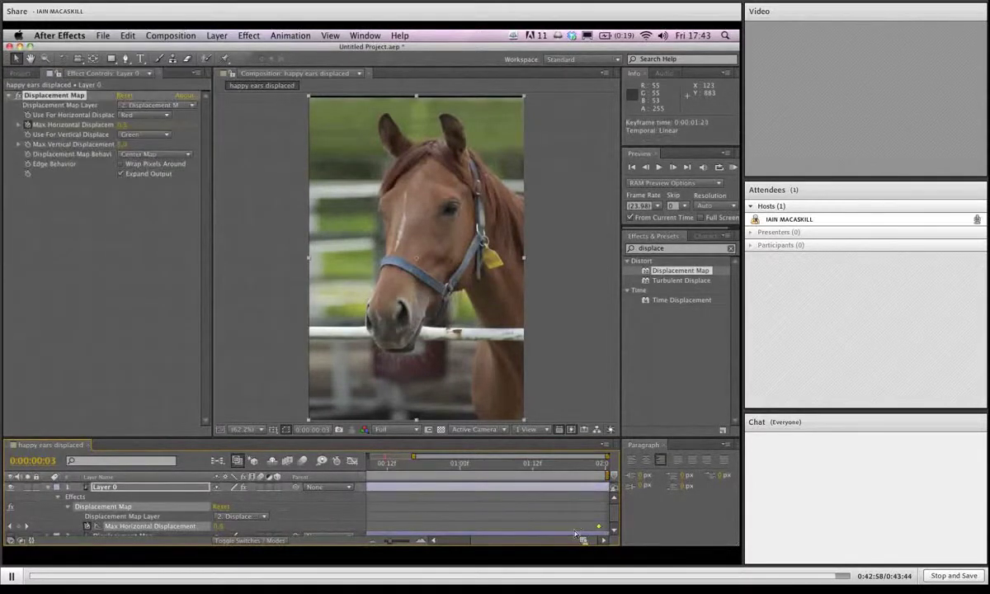
Preview the lengthened displacement animation from RAM and stop the playback.
key("Page_Up")
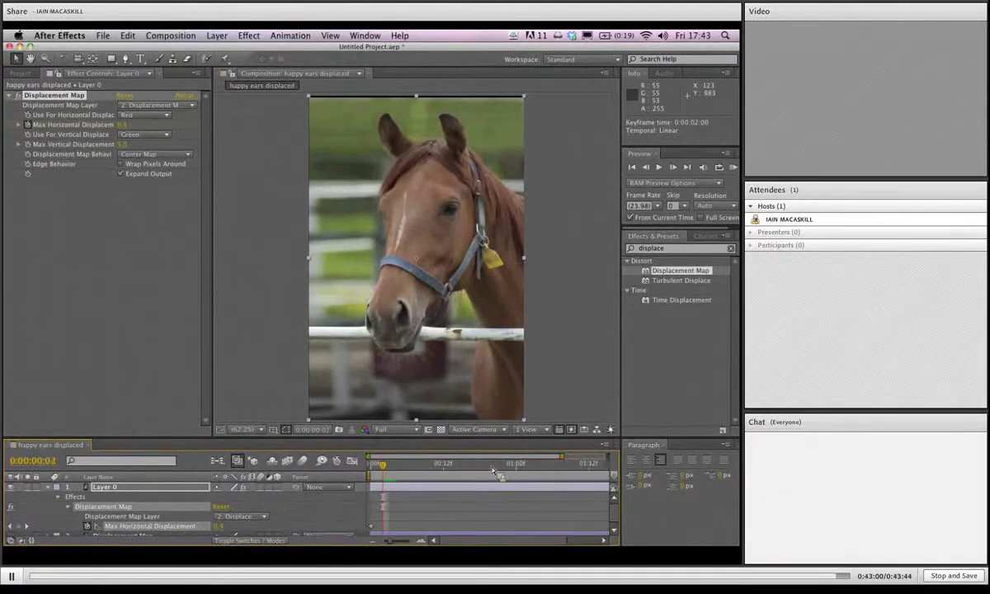
key("KP_0")
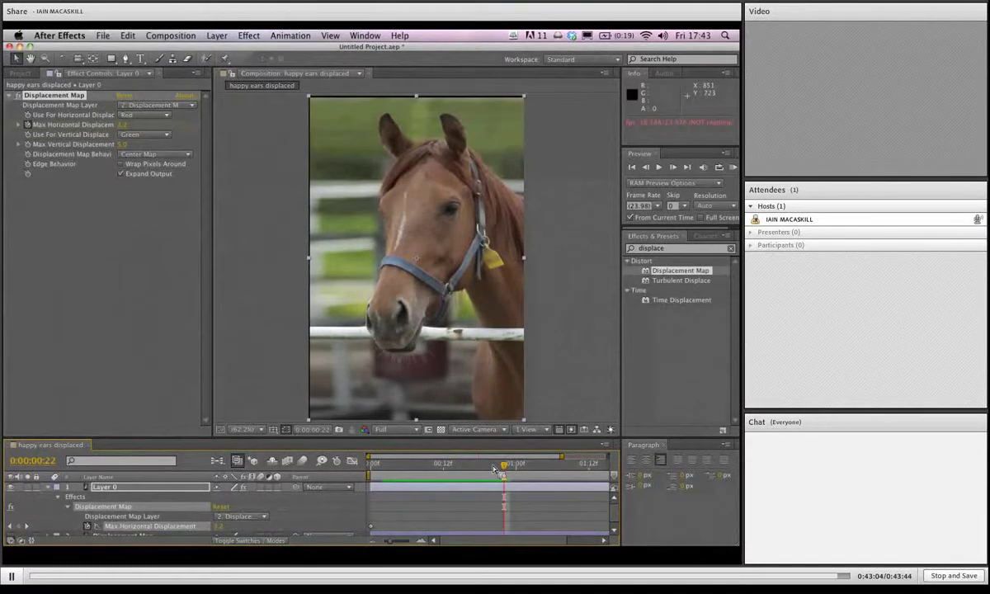
left_click(718, 168)
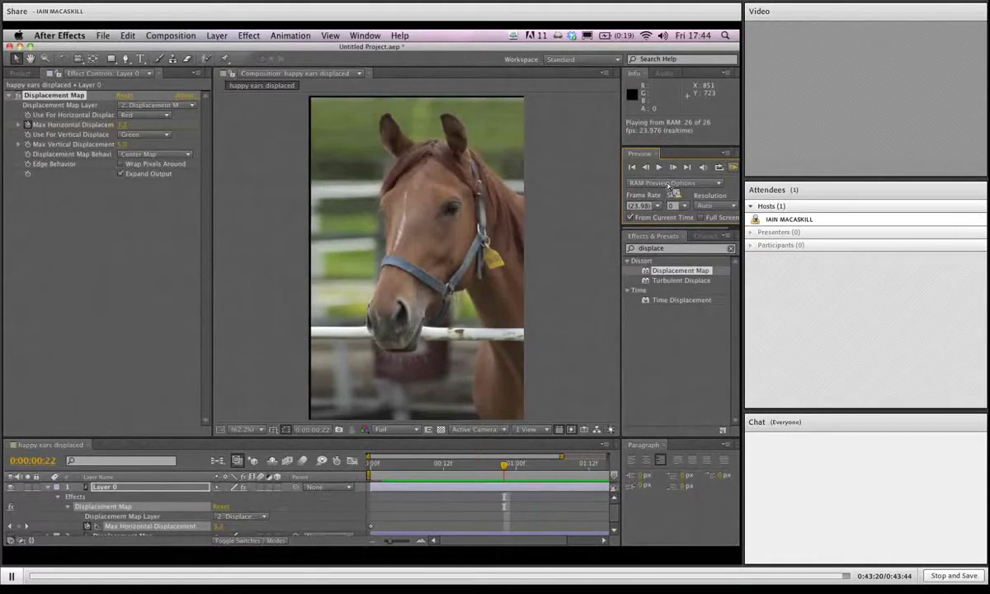
key("space")
Scale up Layer 0 and shift its position so the horse's face fills the frame.
key("s")
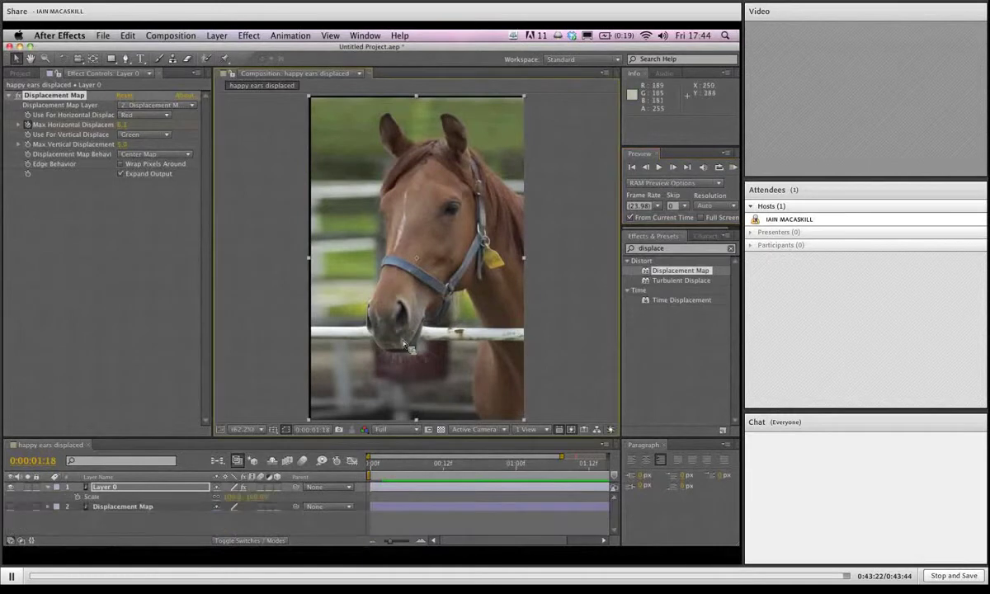
left_click_drag(232, 493, 271, 463)
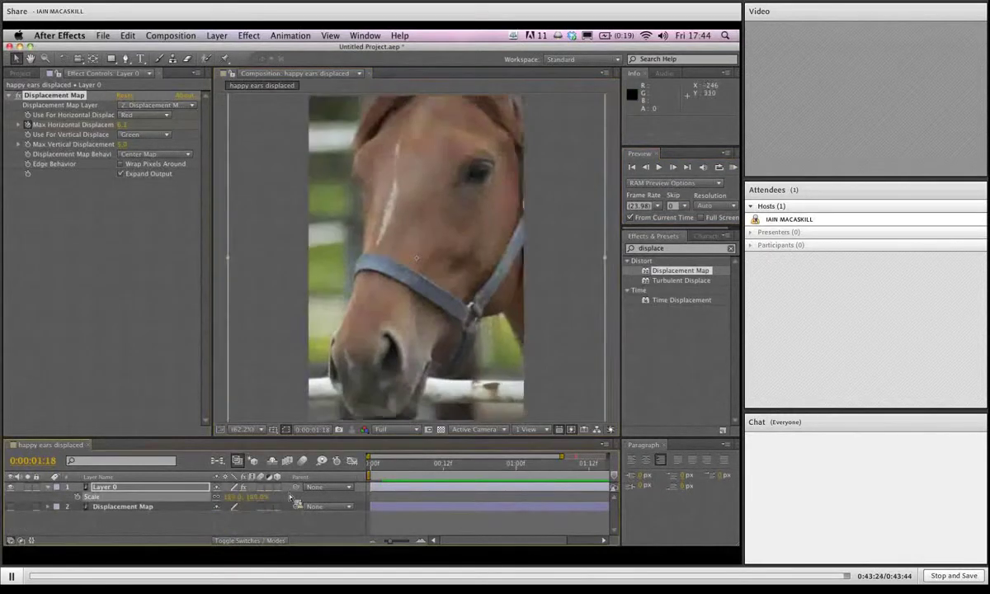
key("ctrl+z")
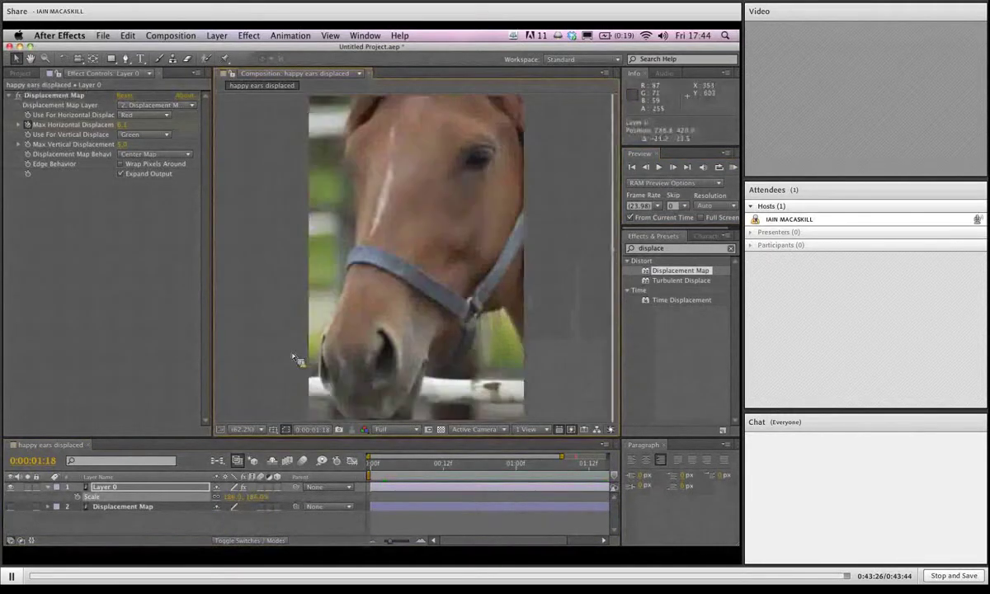